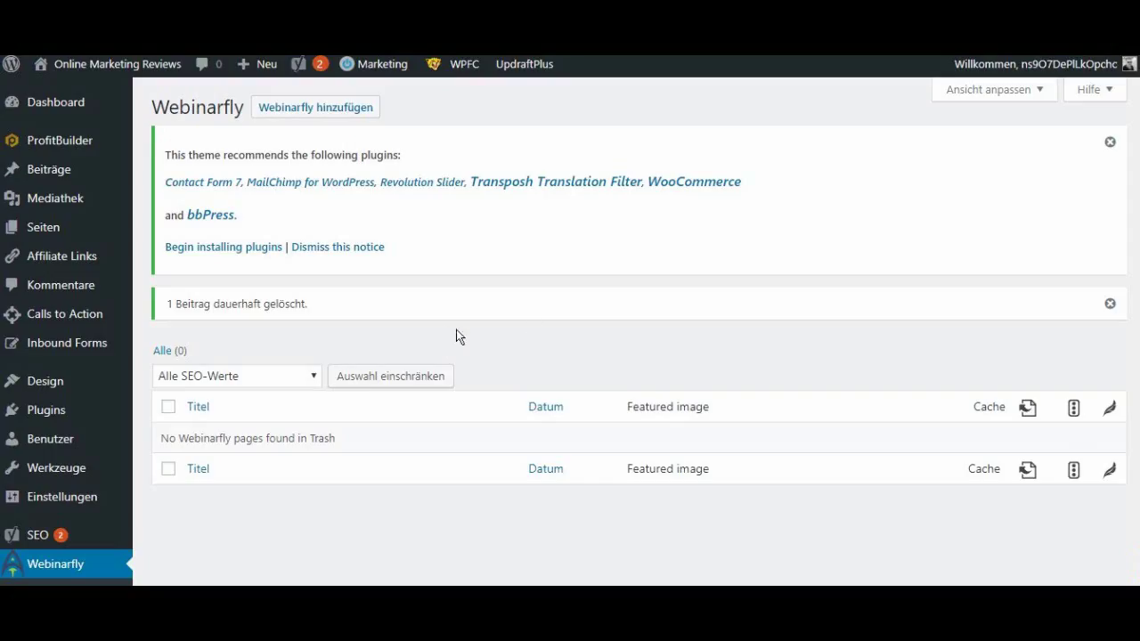
{"action": "mouse_move", "coordinate": [54, 404]}
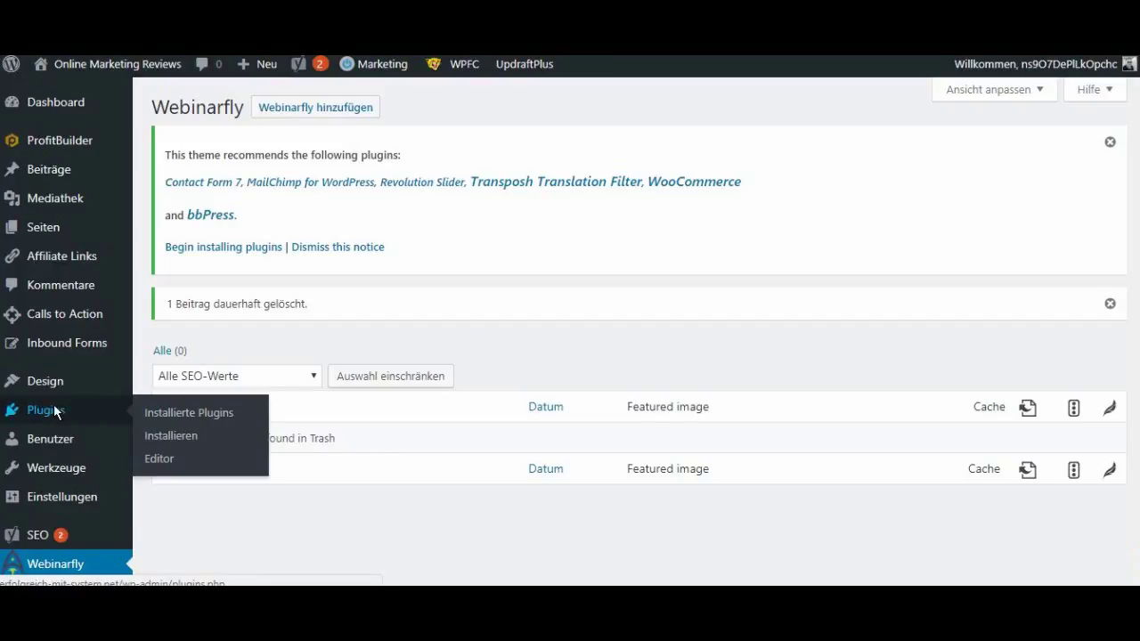
{"action": "left_click", "coordinate": [160, 436]}
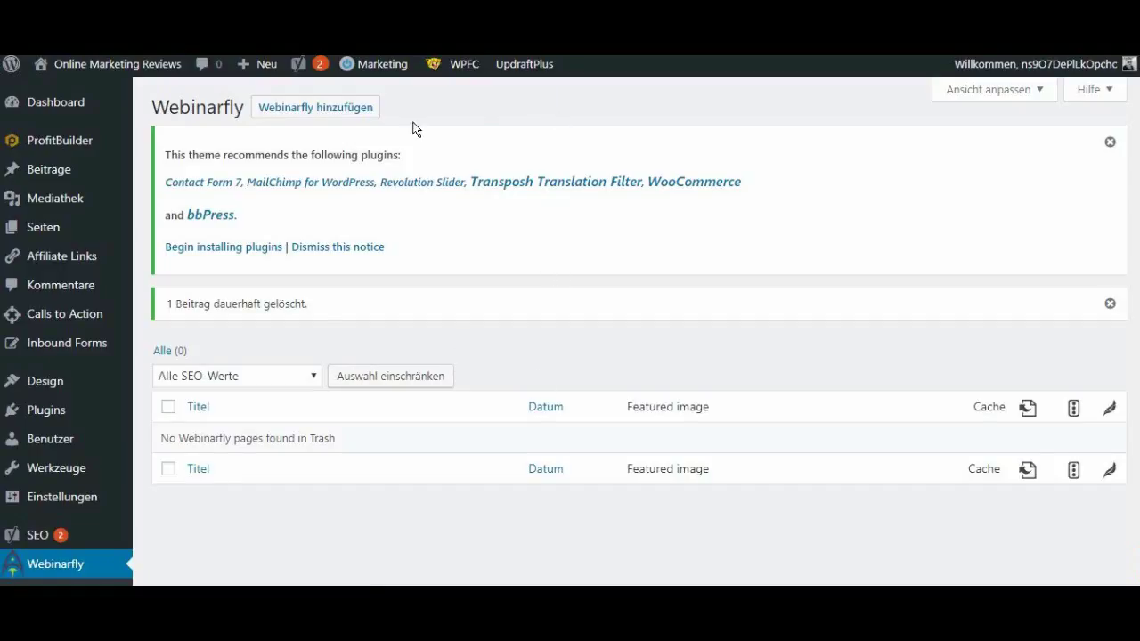
{"action": "mouse_move", "coordinate": [60, 416]}
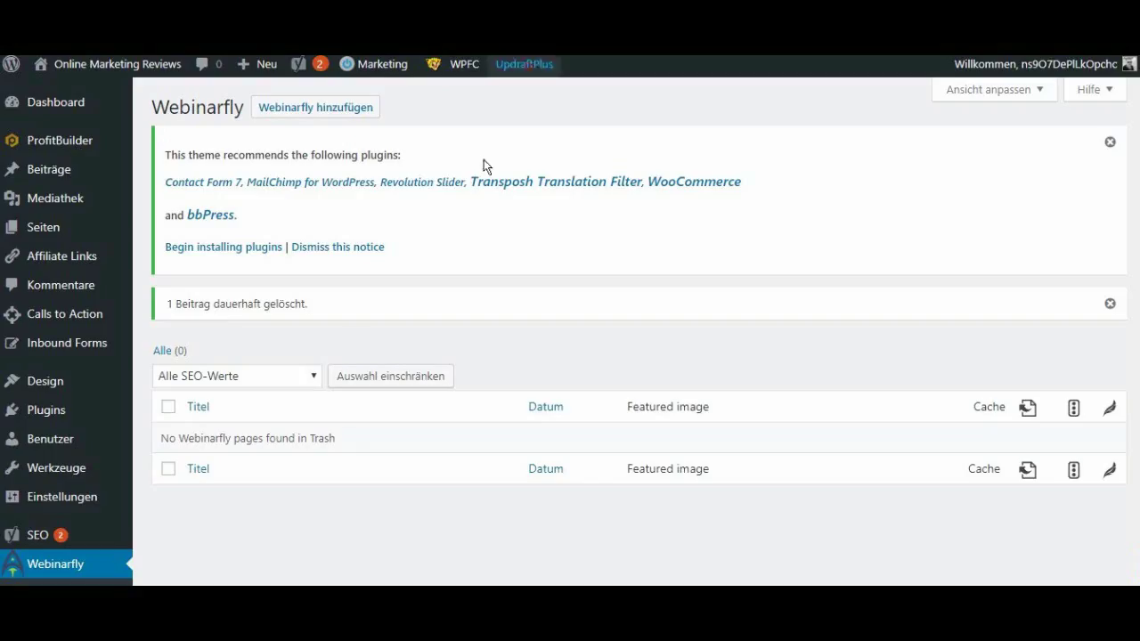
{"action": "scroll", "coordinate": [272, 394], "scroll_direction": "down", "scroll_amount": 1}
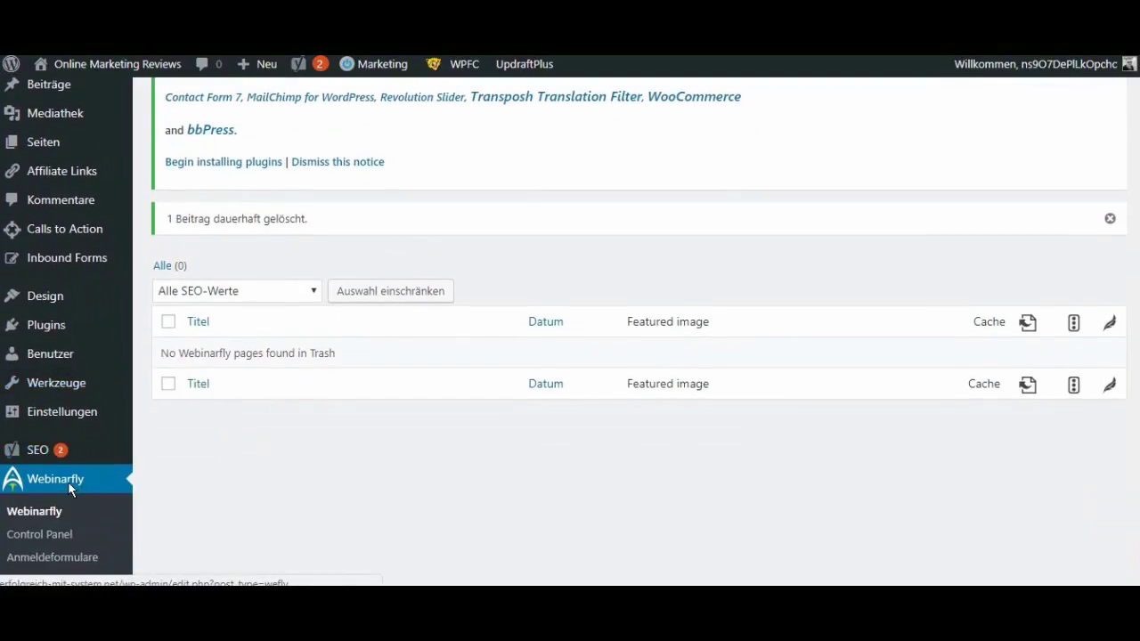
{"action": "scroll", "coordinate": [67, 481], "scroll_direction": "down", "scroll_amount": 2}
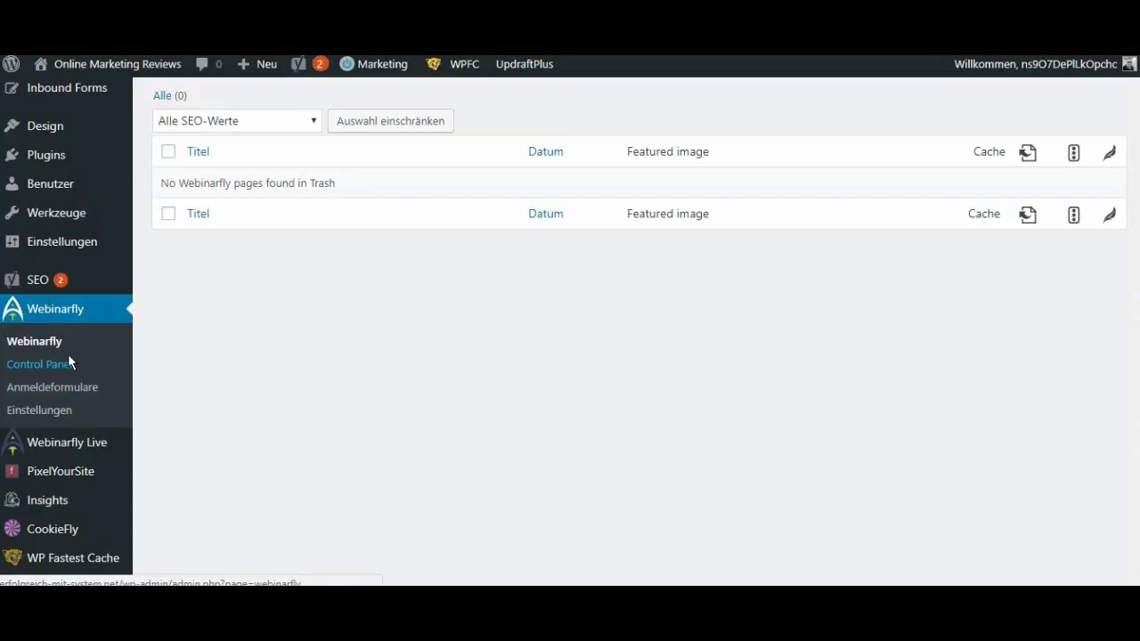
{"action": "mouse_move", "coordinate": [66, 437]}
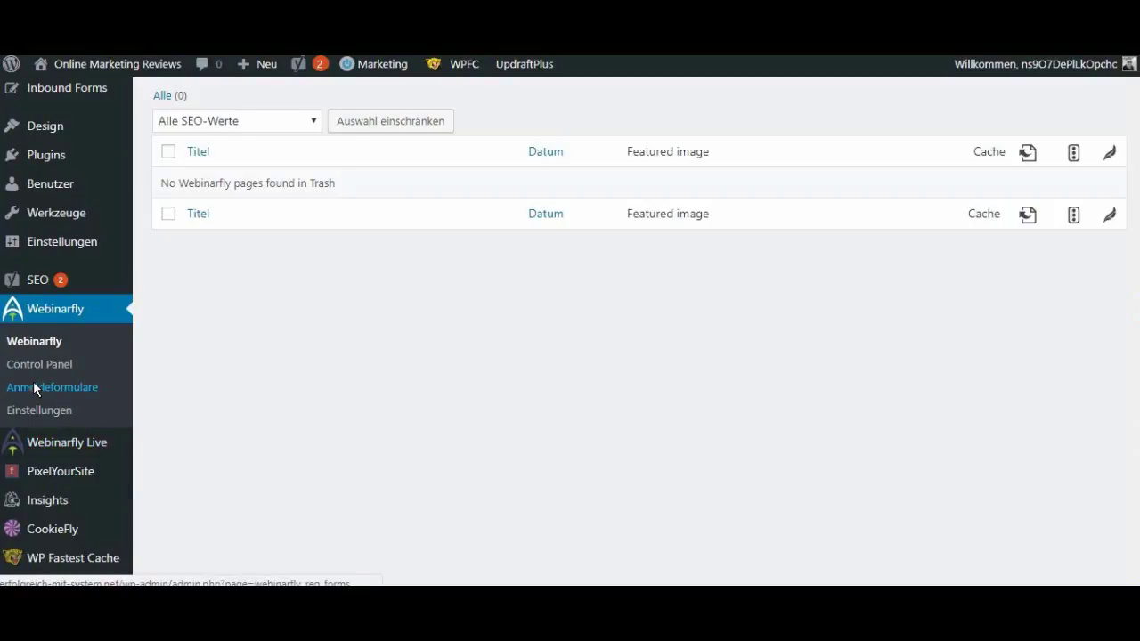
{"action": "scroll", "coordinate": [165, 382], "scroll_direction": "up", "scroll_amount": 2}
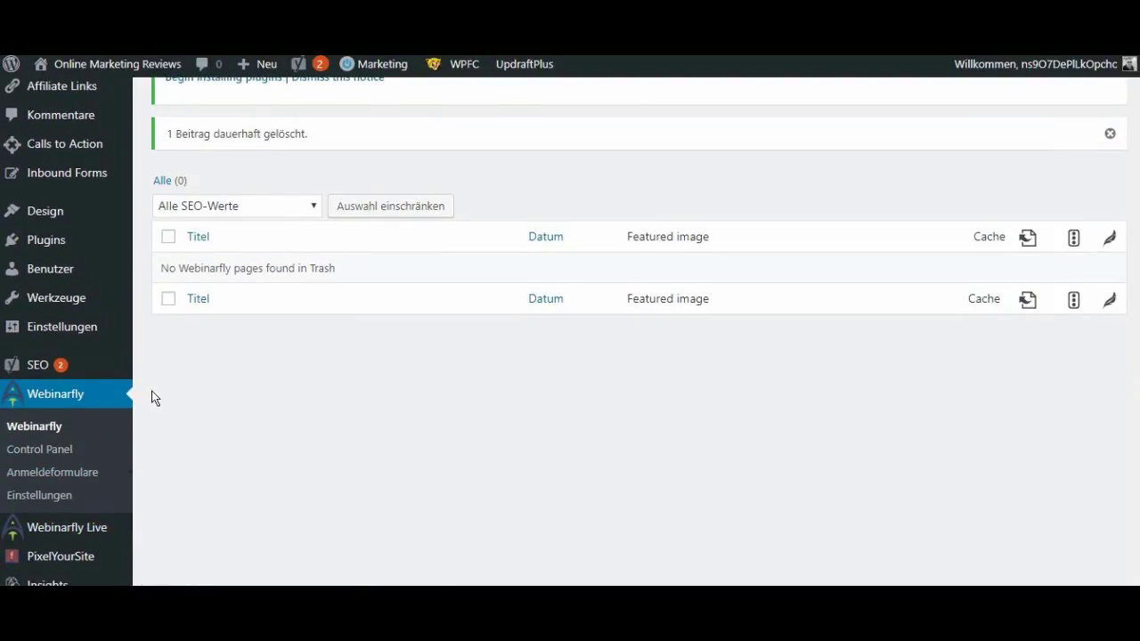
{"action": "scroll", "coordinate": [382, 433], "scroll_direction": "up", "scroll_amount": 1}
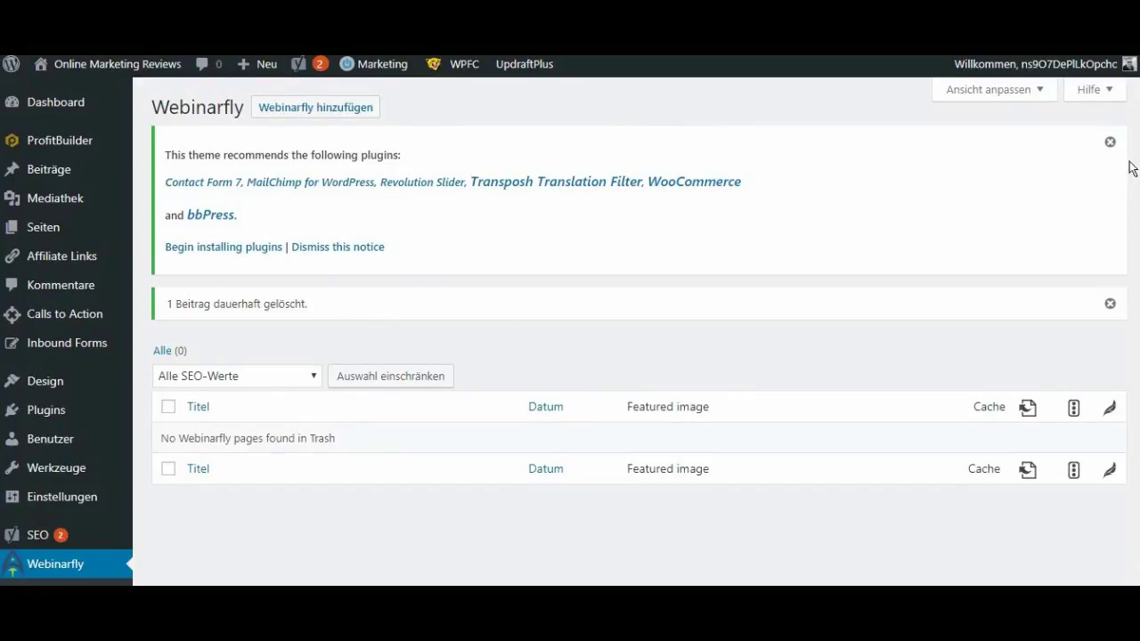
- Dismiss the admin notices and add a new Webinarfly webinar
{"action": "left_click", "coordinate": [1110, 143]}
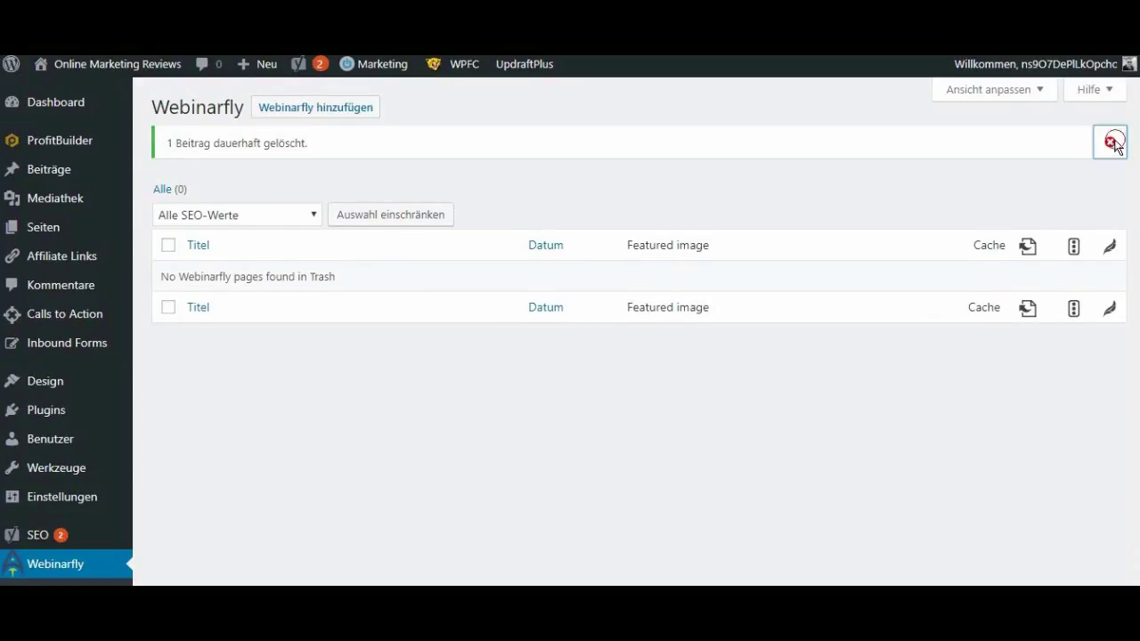
{"action": "left_click", "coordinate": [1111, 142]}
{"action": "left_click", "coordinate": [352, 112]}
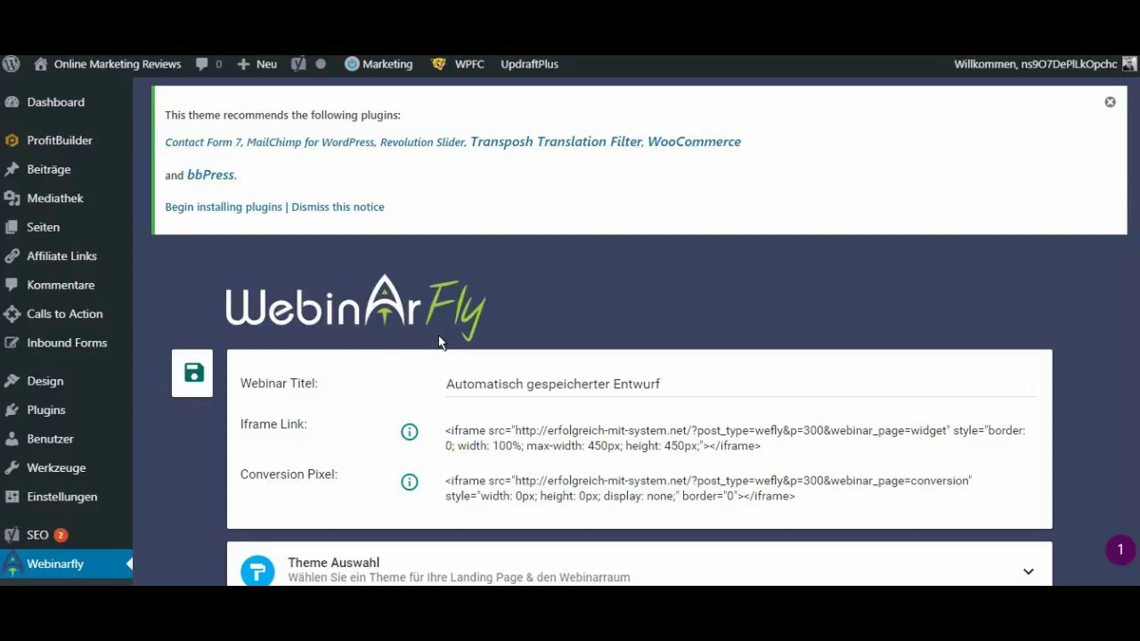
{"action": "left_click", "coordinate": [1109, 103]}
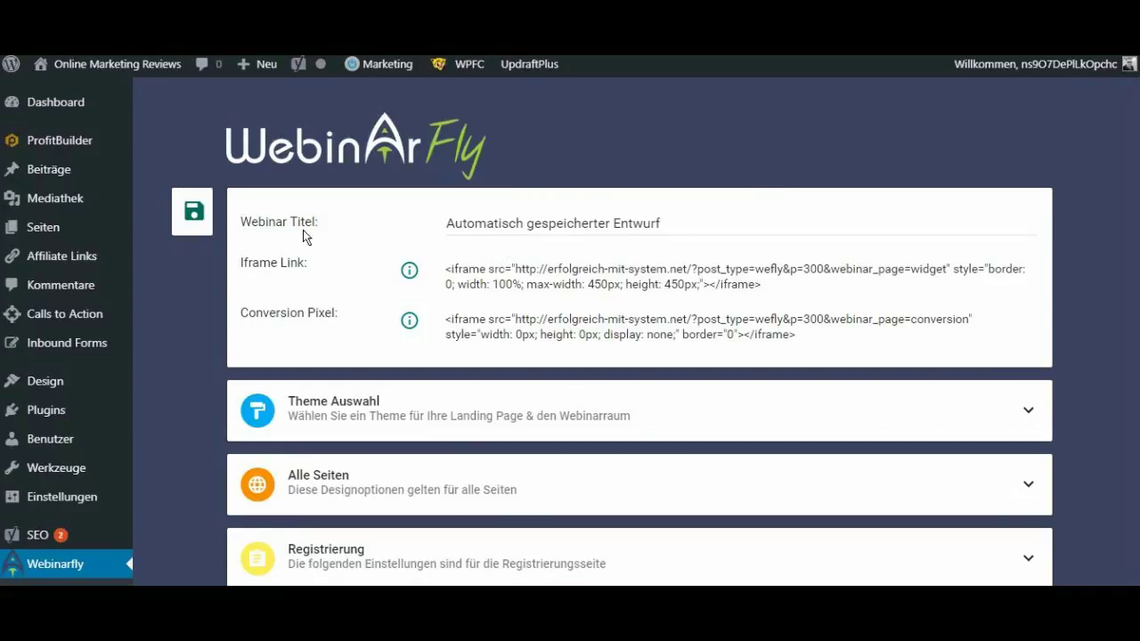
- Replace the webinar title with "WEBINAR TEST" and save the webinar
{"action": "left_click_drag", "start_coordinate": [449, 224], "coordinate": [700, 247]}
{"action": "key", "text": "End"}
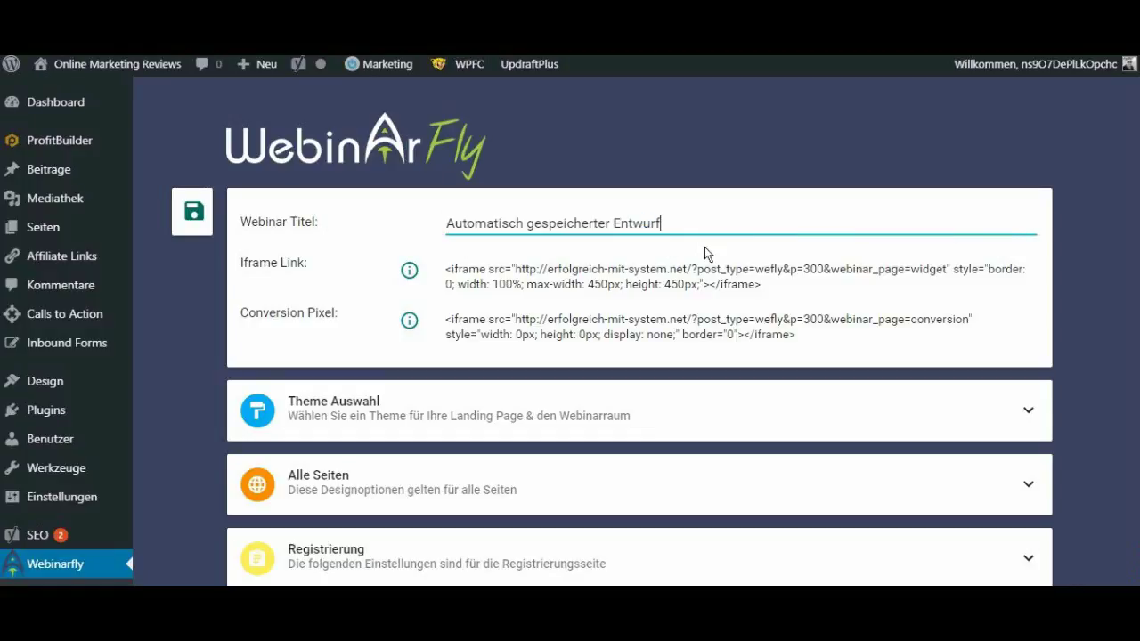
{"action": "triple_click", "coordinate": [681, 226]}
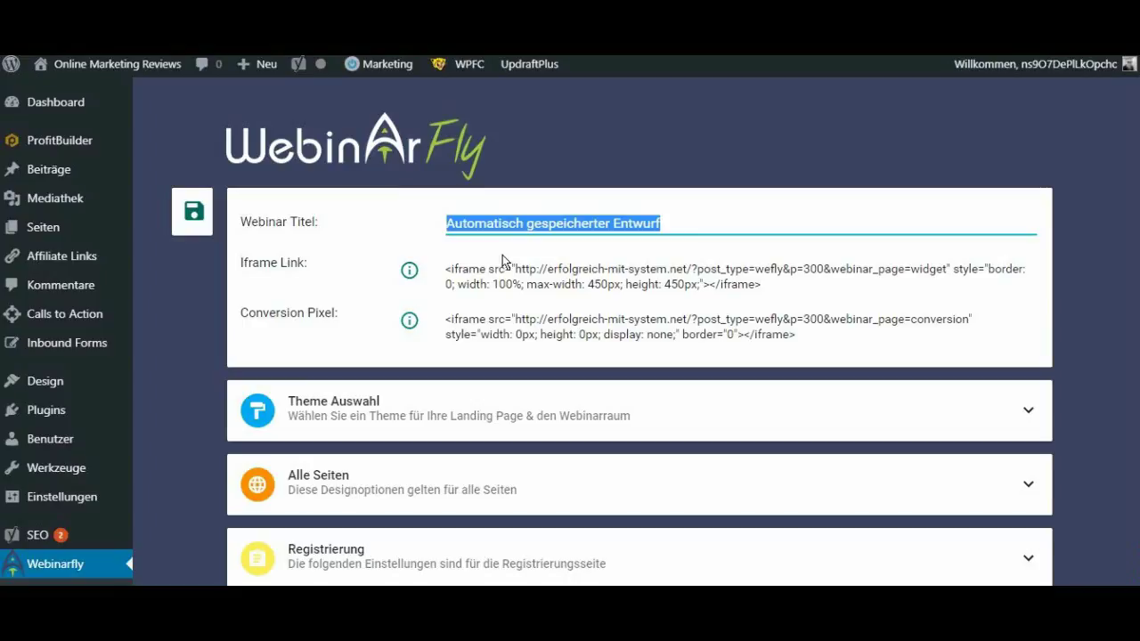
{"action": "type", "text": "WEBINAR TEST"}
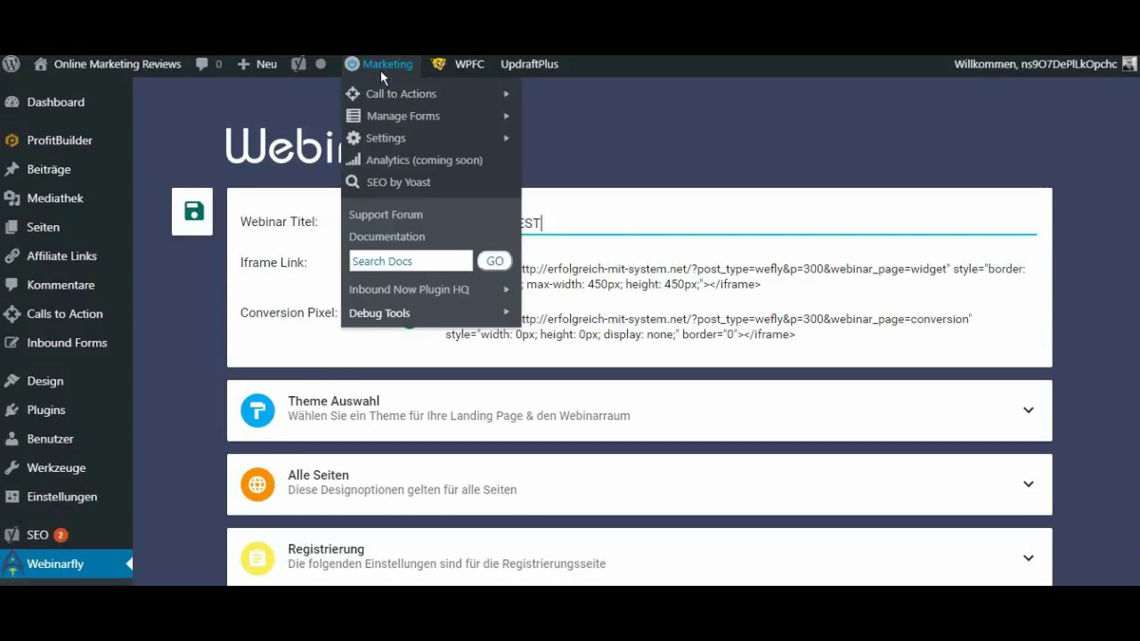
{"action": "left_click", "coordinate": [192, 218]}
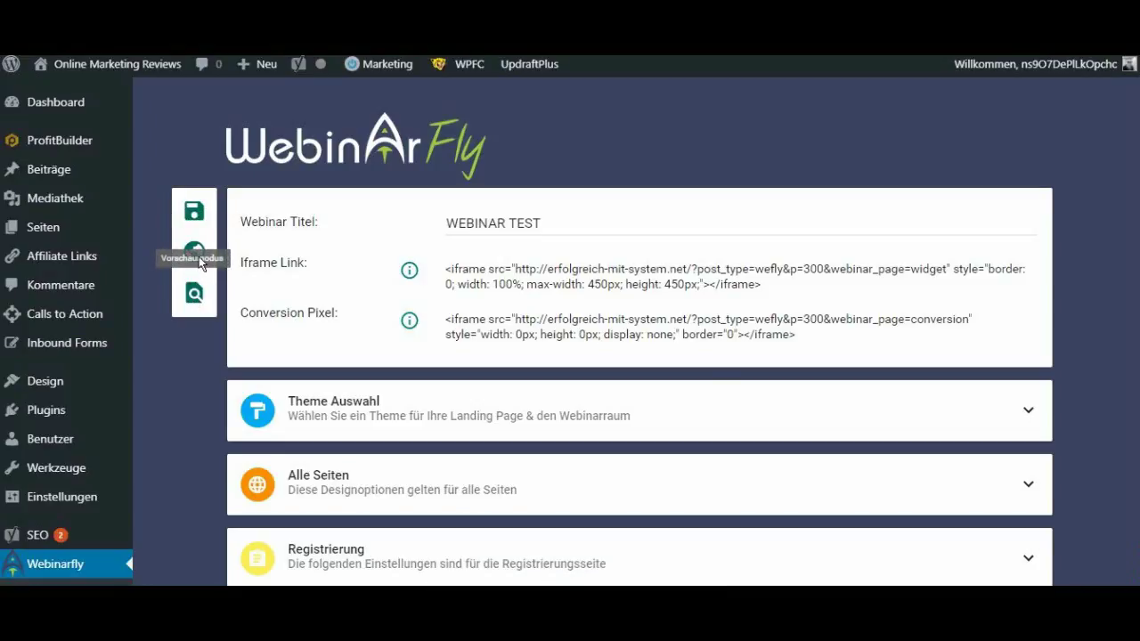
- Look through the webinar's settings sections and examine the information on the Iframe Link and Conversion Pixel
{"action": "scroll", "coordinate": [1035, 258], "scroll_direction": "down", "scroll_amount": 1}
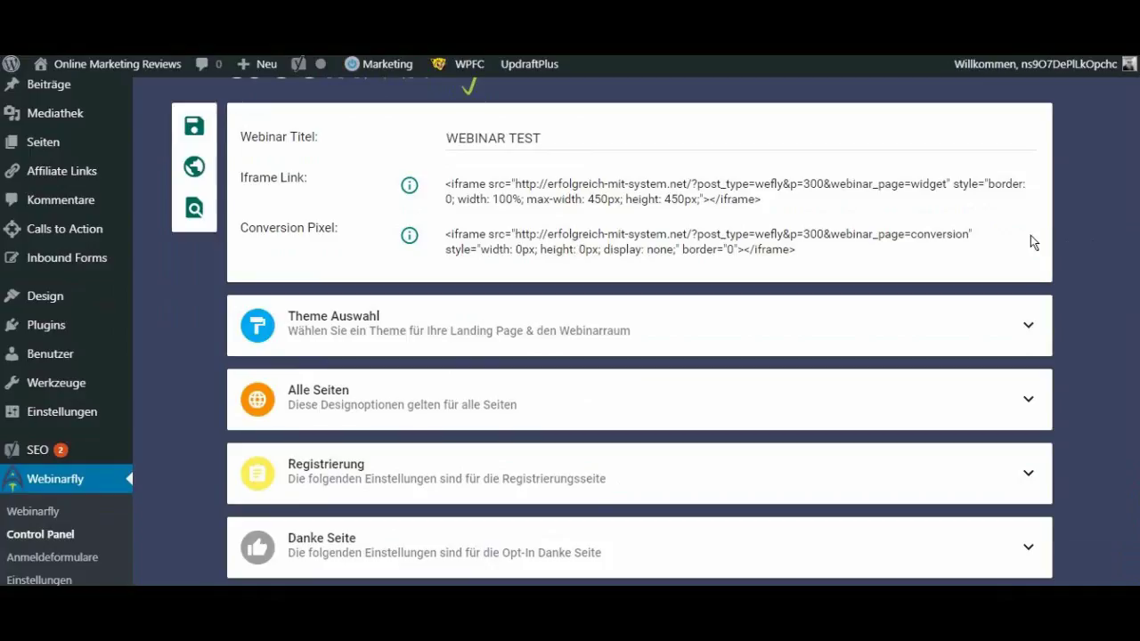
{"action": "scroll", "coordinate": [1030, 235], "scroll_direction": "down", "scroll_amount": 7}
{"action": "scroll", "coordinate": [860, 347], "scroll_direction": "up", "scroll_amount": 6}
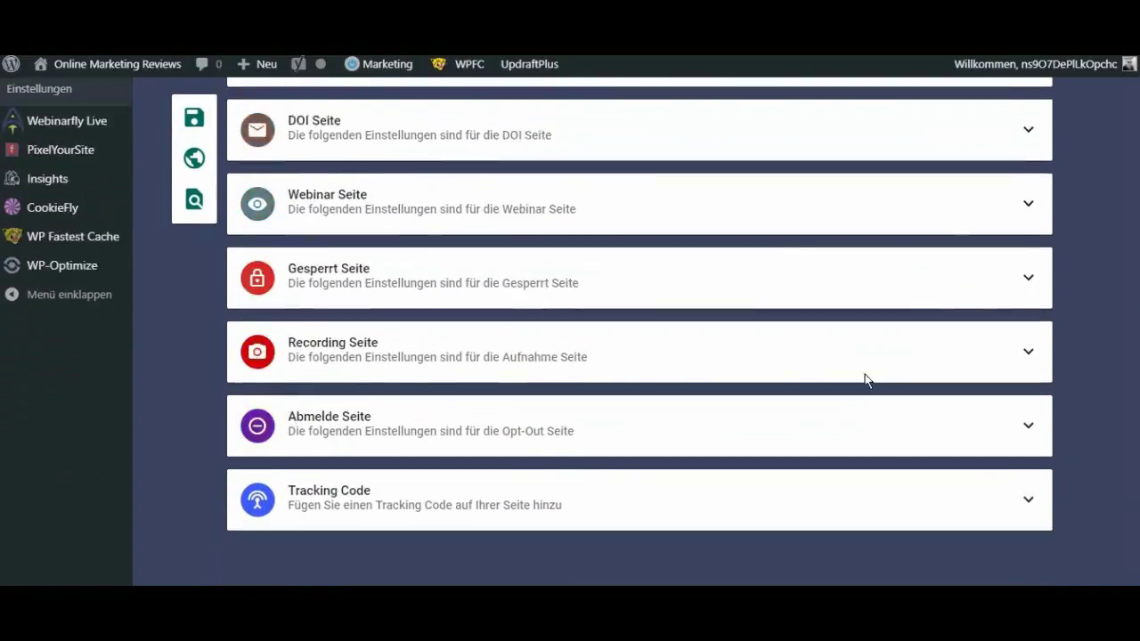
{"action": "scroll", "coordinate": [882, 365], "scroll_direction": "up", "scroll_amount": 1}
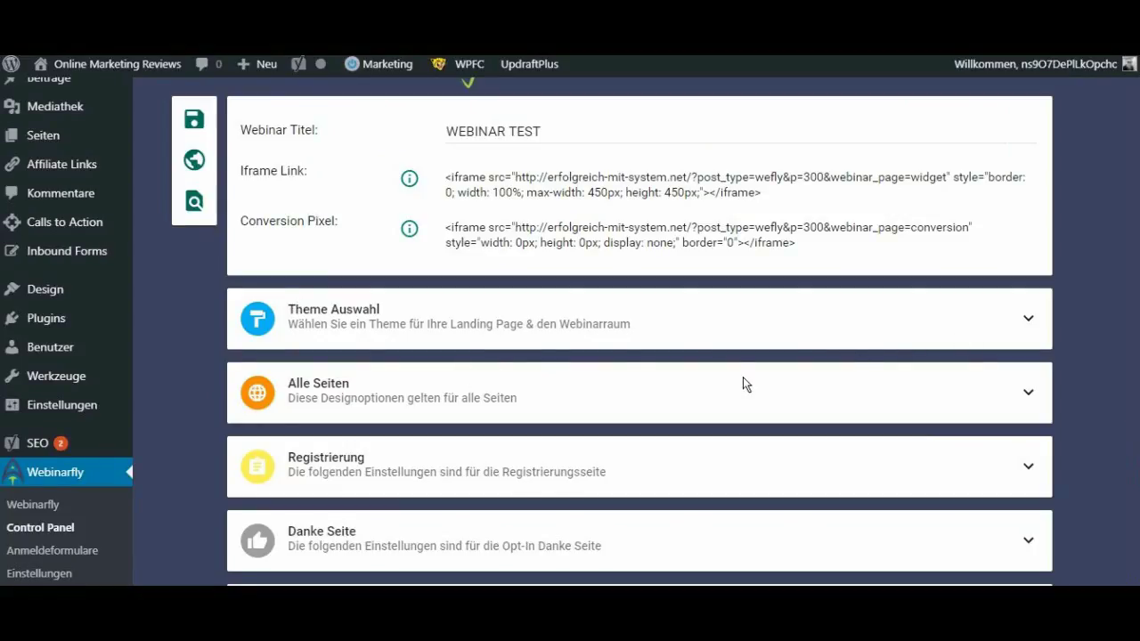
{"action": "scroll", "coordinate": [745, 383], "scroll_direction": "down", "scroll_amount": 1}
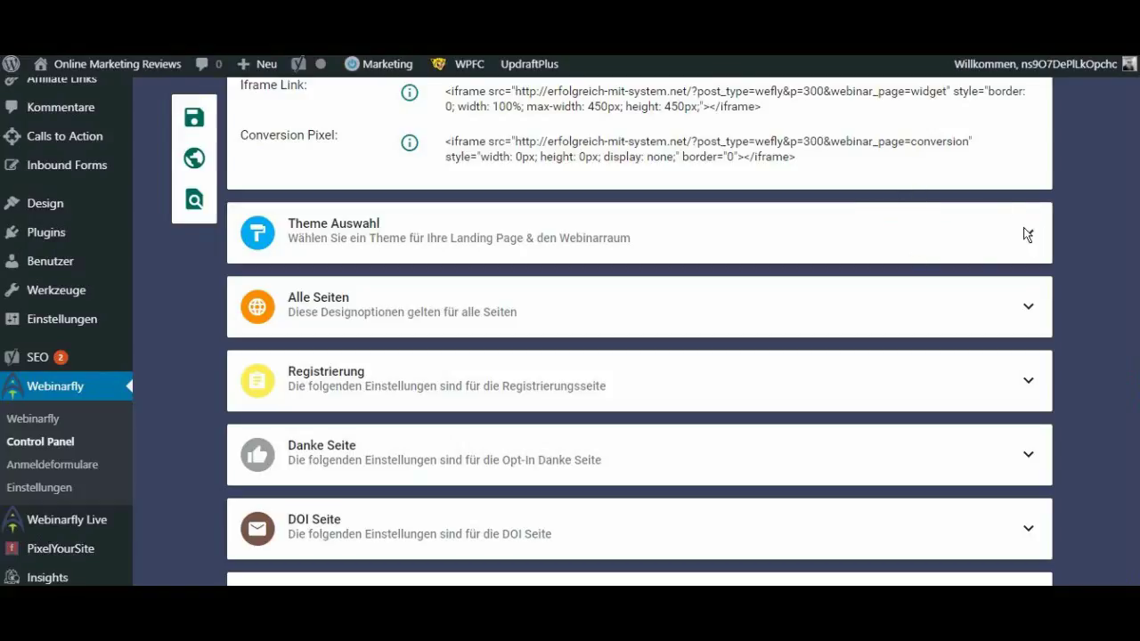
{"action": "scroll", "coordinate": [869, 285], "scroll_direction": "up", "scroll_amount": 1}
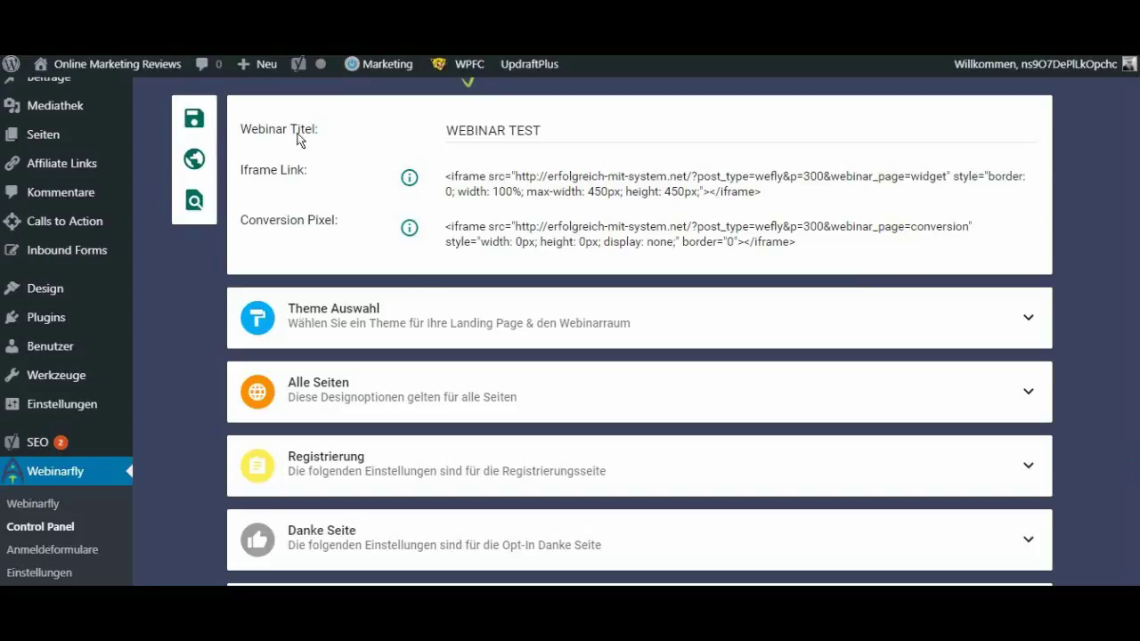
{"action": "mouse_move", "coordinate": [409, 178]}
{"action": "mouse_move", "coordinate": [400, 227]}
- Compare the Landing Page and Webinarraum themes in Theme Auswahl, keep the active Standard themes and save the webinar
{"action": "left_click", "coordinate": [1028, 318]}
{"action": "scroll", "coordinate": [975, 428], "scroll_direction": "down", "scroll_amount": 2}
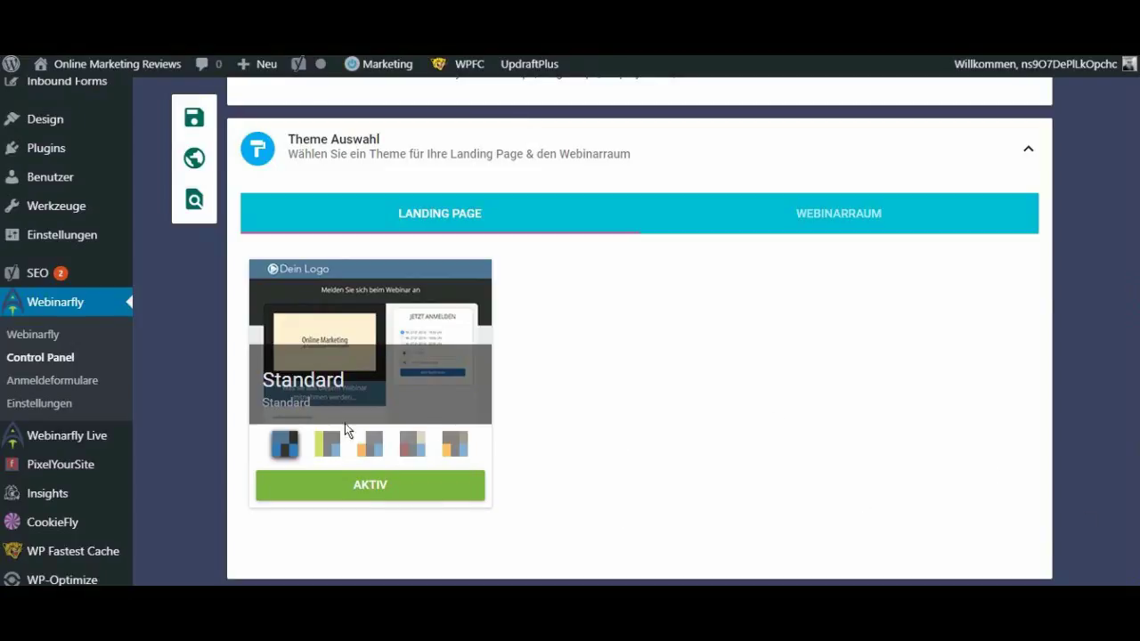
{"action": "left_click", "coordinate": [846, 214]}
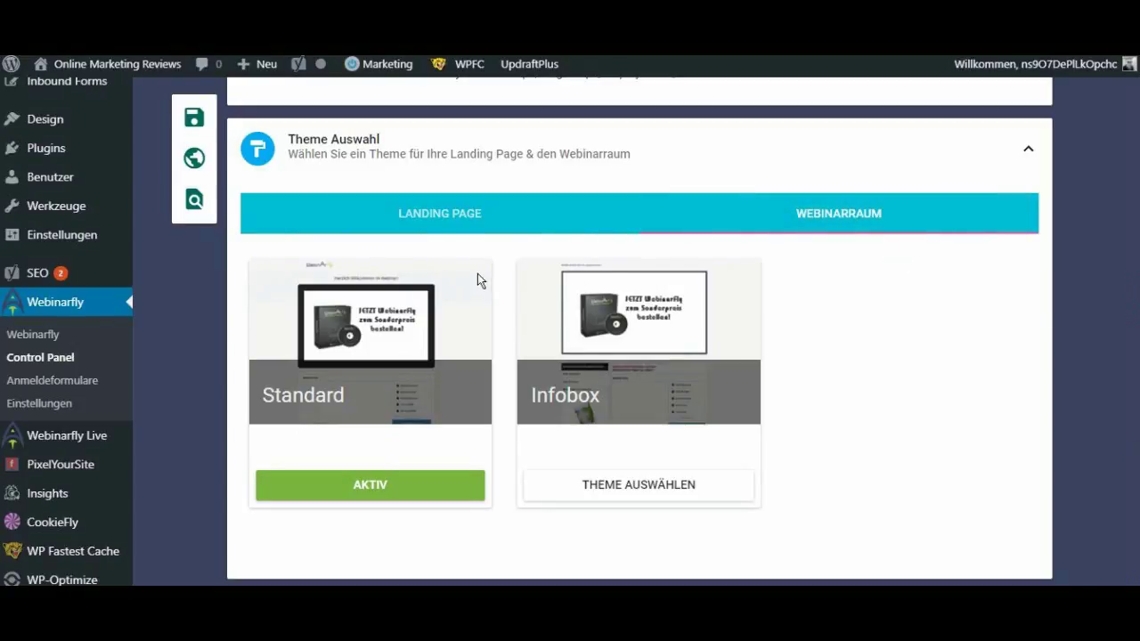
{"action": "left_click", "coordinate": [436, 225]}
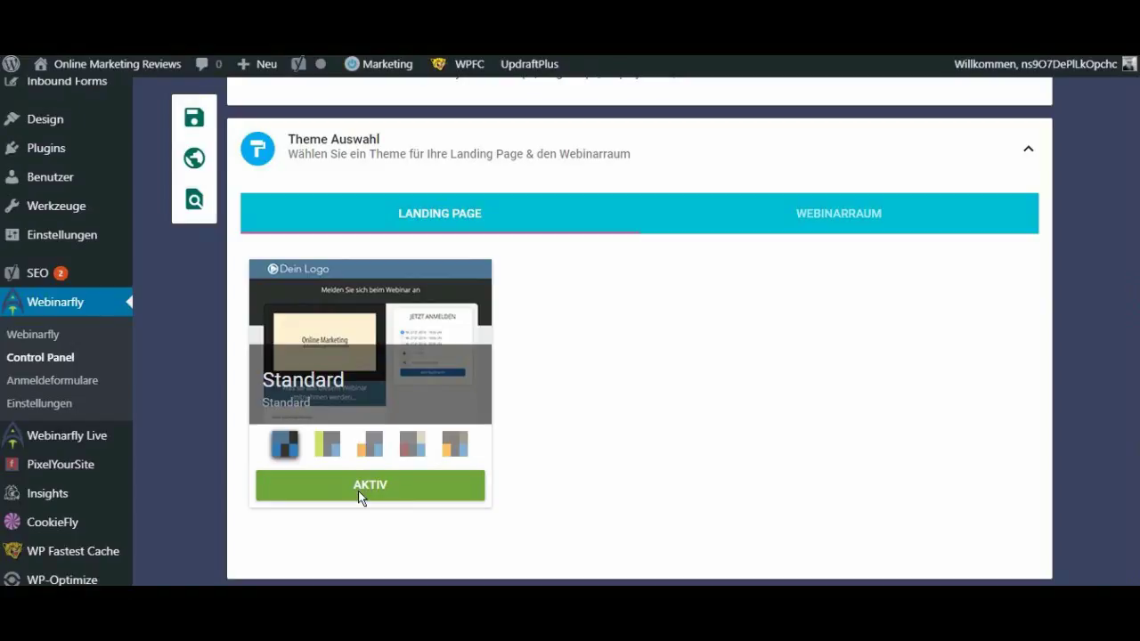
{"action": "left_click", "coordinate": [810, 219]}
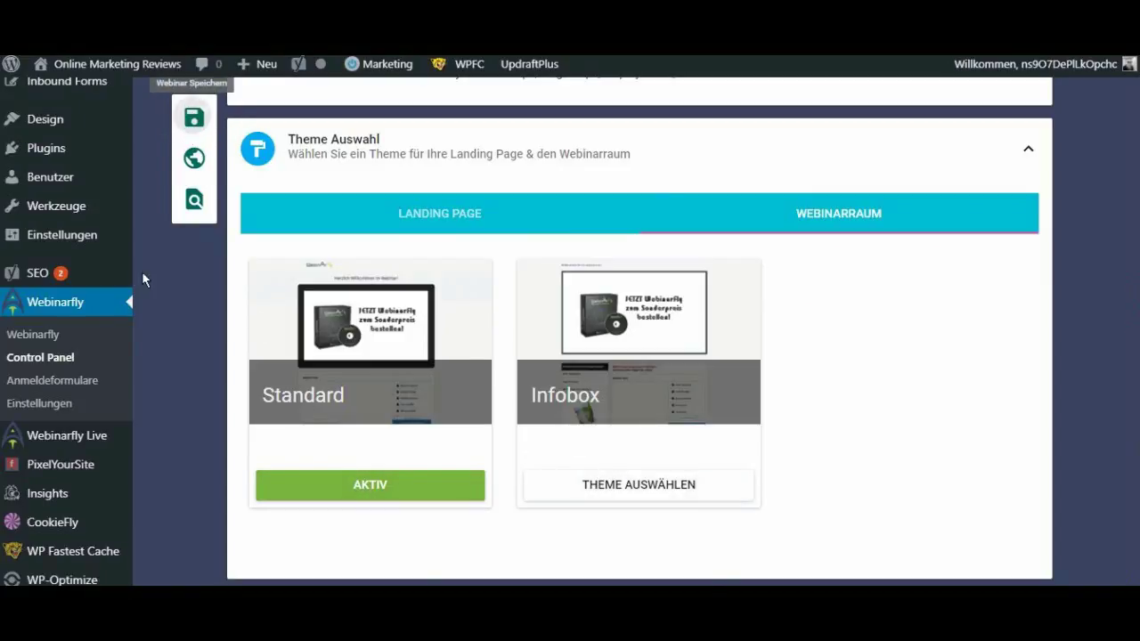
{"action": "left_click", "coordinate": [194, 117]}
{"action": "left_click", "coordinate": [1030, 150]}
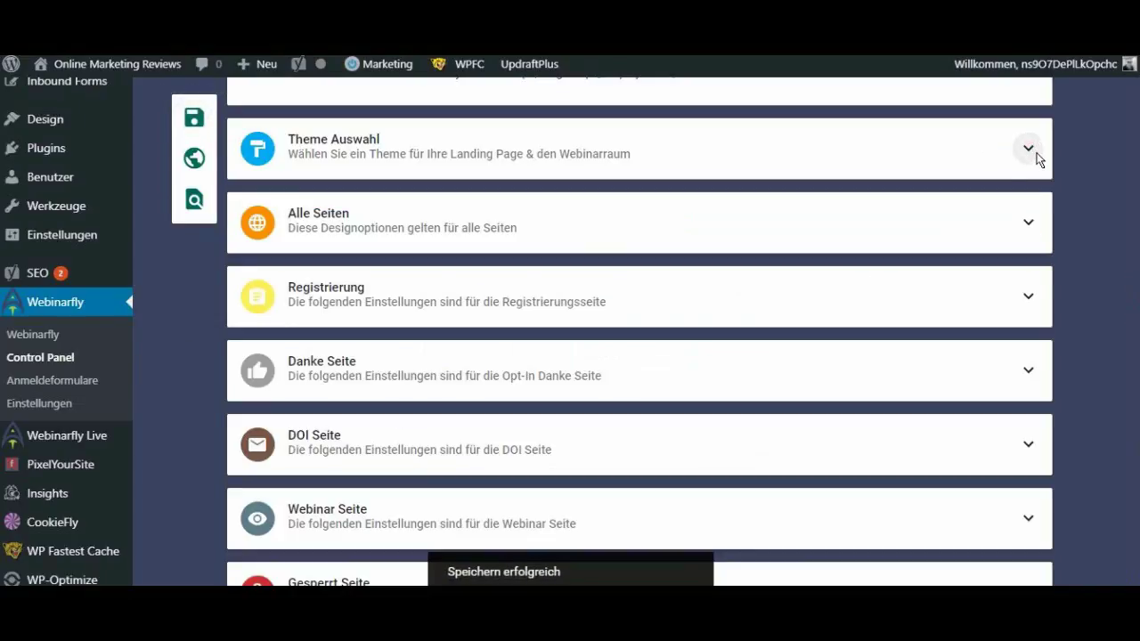
- Set the Webseiten Titel under Alle Seiten to "TEST"
{"action": "left_click", "coordinate": [1024, 223]}
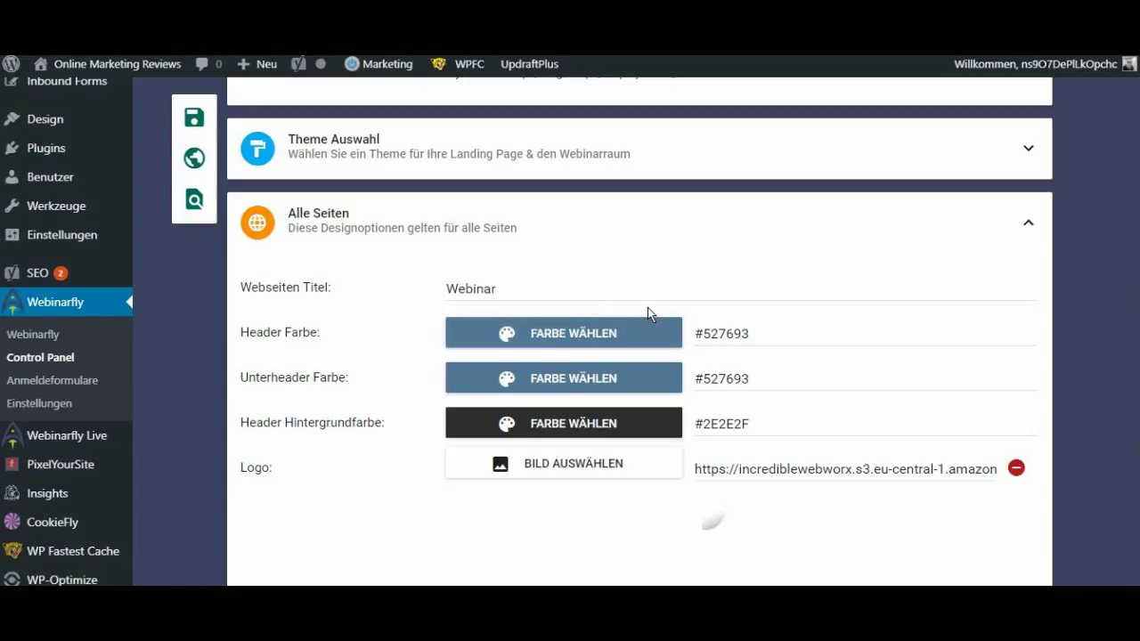
{"action": "left_click", "coordinate": [513, 287]}
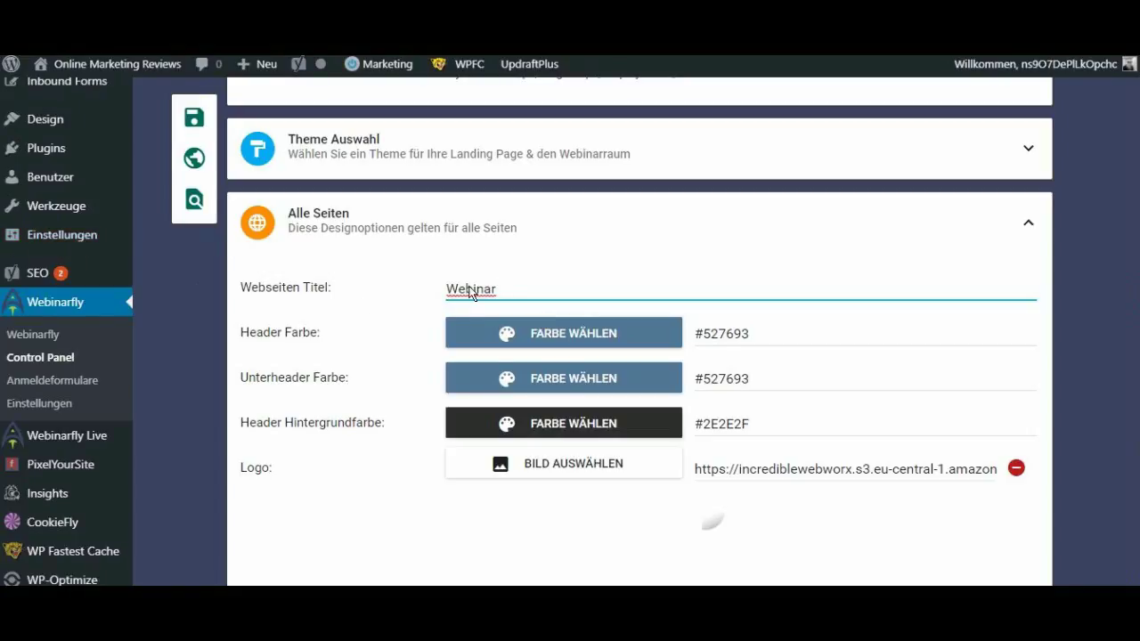
{"action": "type", "text": "TEST"}
{"action": "key", "text": "BackSpace"}
{"action": "key", "text": "BackSpace"}
{"action": "key", "text": "BackSpace"}
{"action": "key", "text": "BackSpace"}
{"action": "key", "text": "BackSpace"}
{"action": "key", "text": "BackSpace"}
{"action": "key", "text": "BackSpace"}
{"action": "key", "text": "BackSpace"}
{"action": "key", "text": "BackSpace"}
{"action": "key", "text": "BackSpace"}
{"action": "key", "text": "BackSpace"}
{"action": "key", "text": "BackSpace"}
{"action": "type", "text": "TEST"}
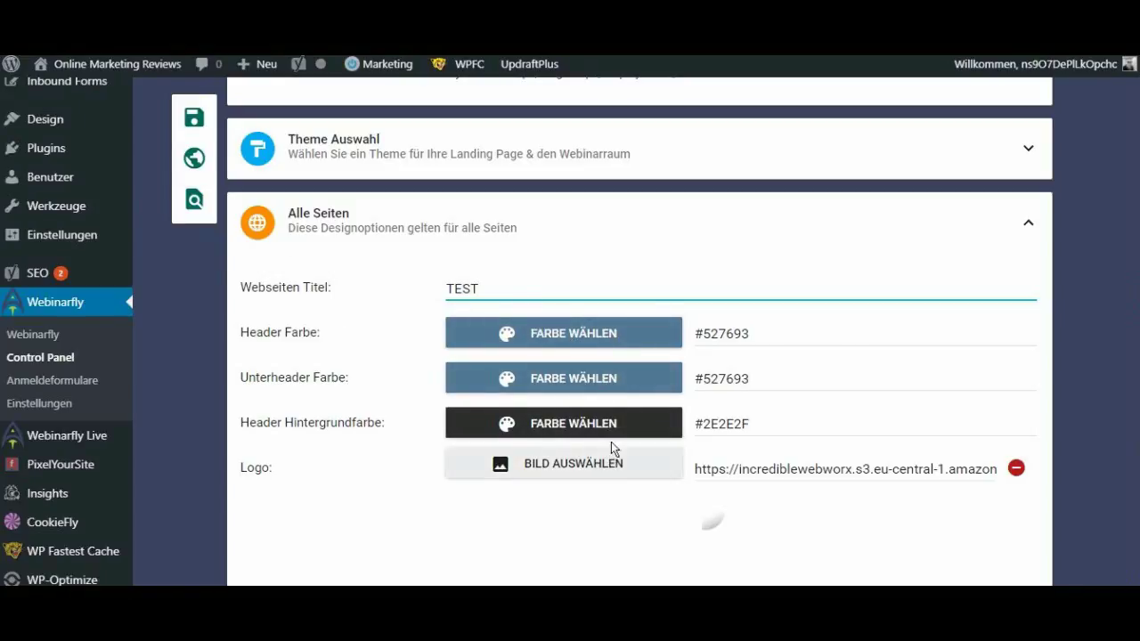
- Change the Header Farbe to green with a hue of 115 and the Unterheader Farbe to purple with a hue of 285
{"action": "left_click", "coordinate": [587, 323]}
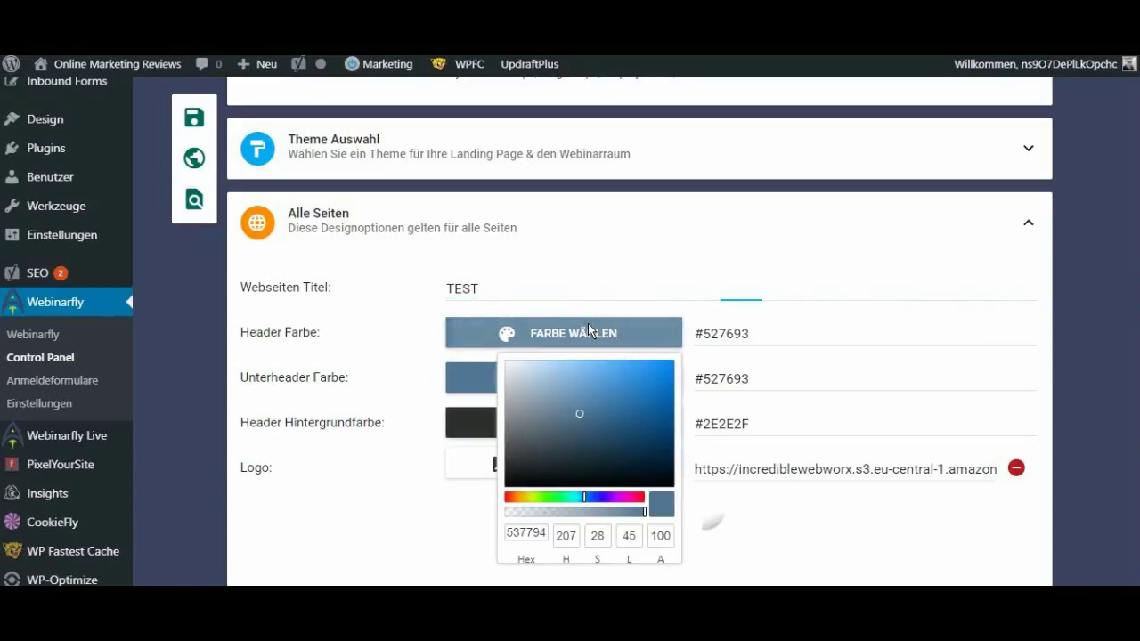
{"action": "left_click", "coordinate": [551, 496]}
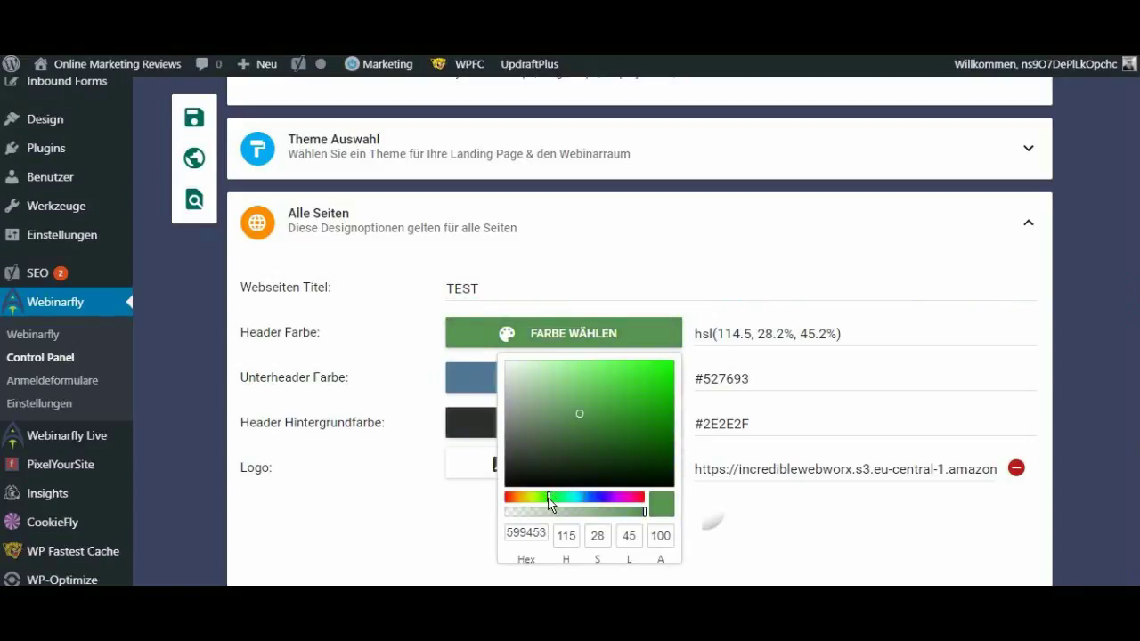
{"action": "left_click", "coordinate": [871, 293]}
{"action": "left_click", "coordinate": [554, 378]}
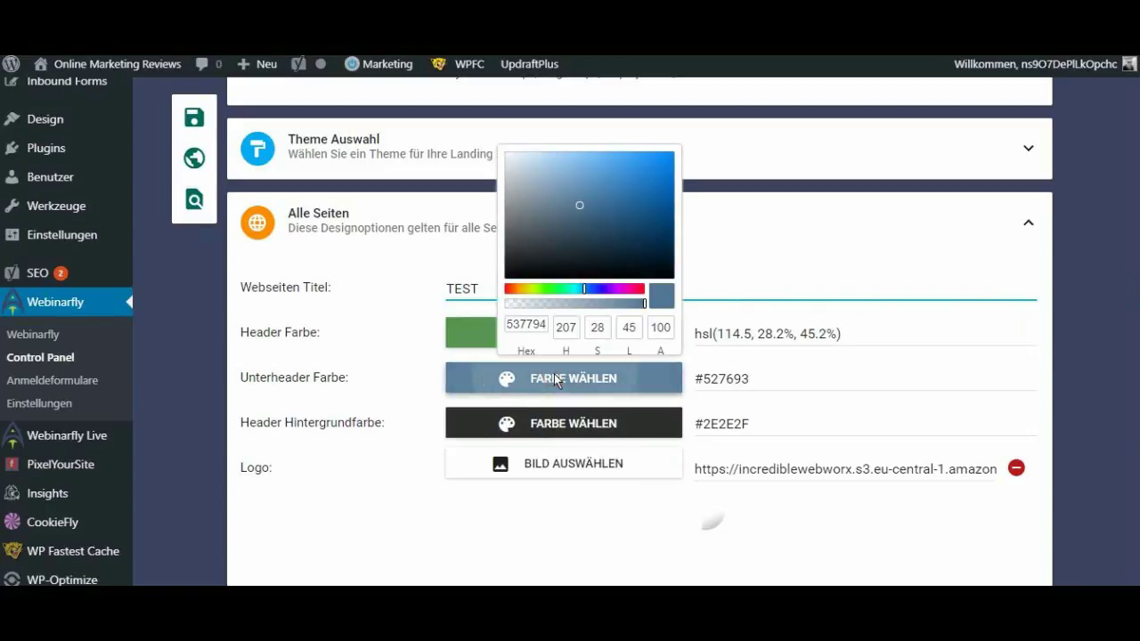
{"action": "left_click", "coordinate": [614, 292]}
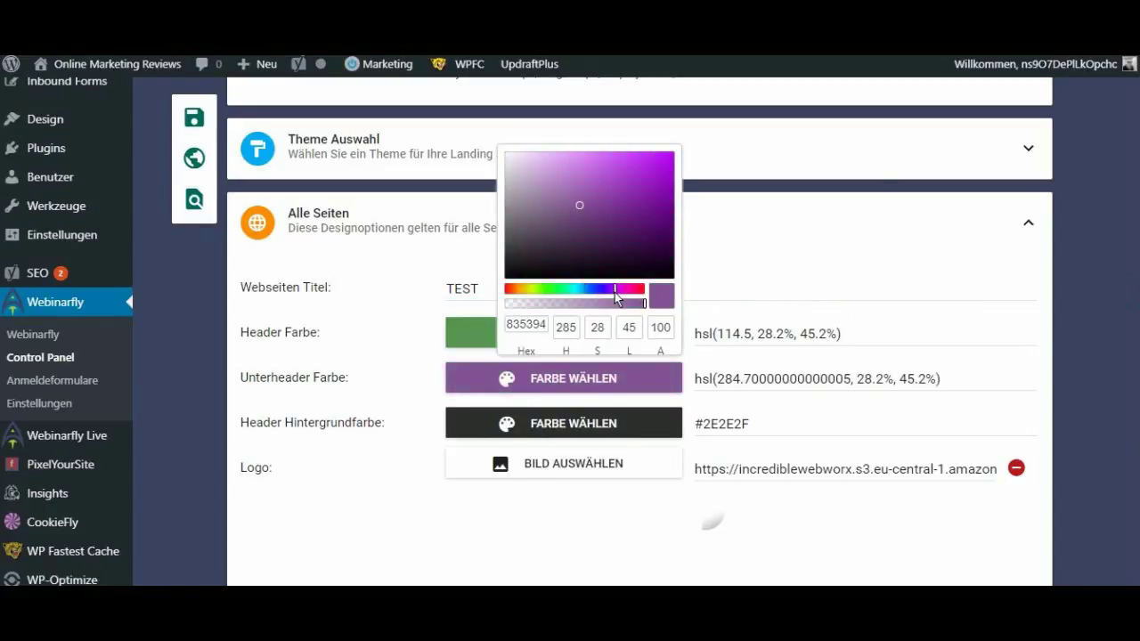
{"action": "left_click", "coordinate": [755, 271]}
- Set the hue of the Header Hintergrundfarbe to 75
{"action": "left_click", "coordinate": [581, 424]}
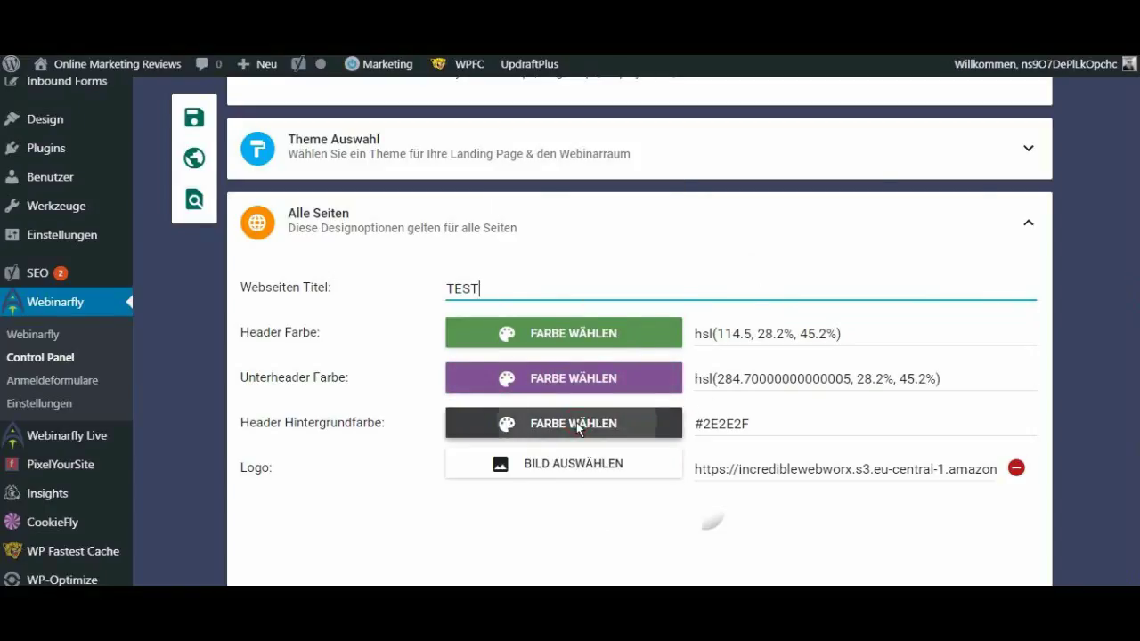
{"action": "left_click", "coordinate": [534, 333]}
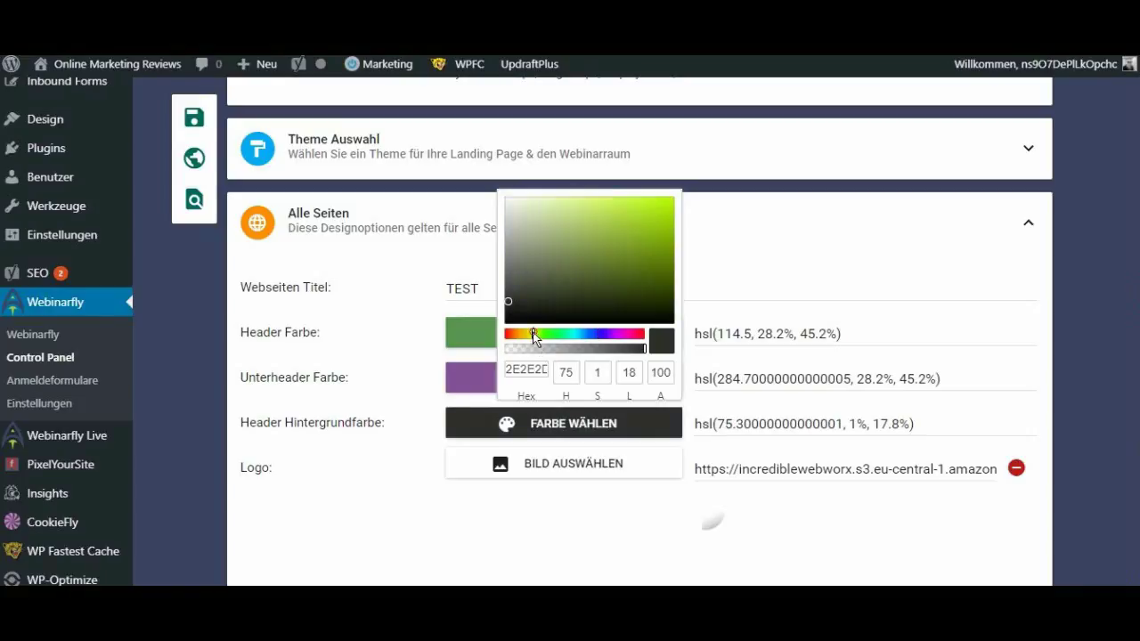
{"action": "left_click", "coordinate": [869, 234]}
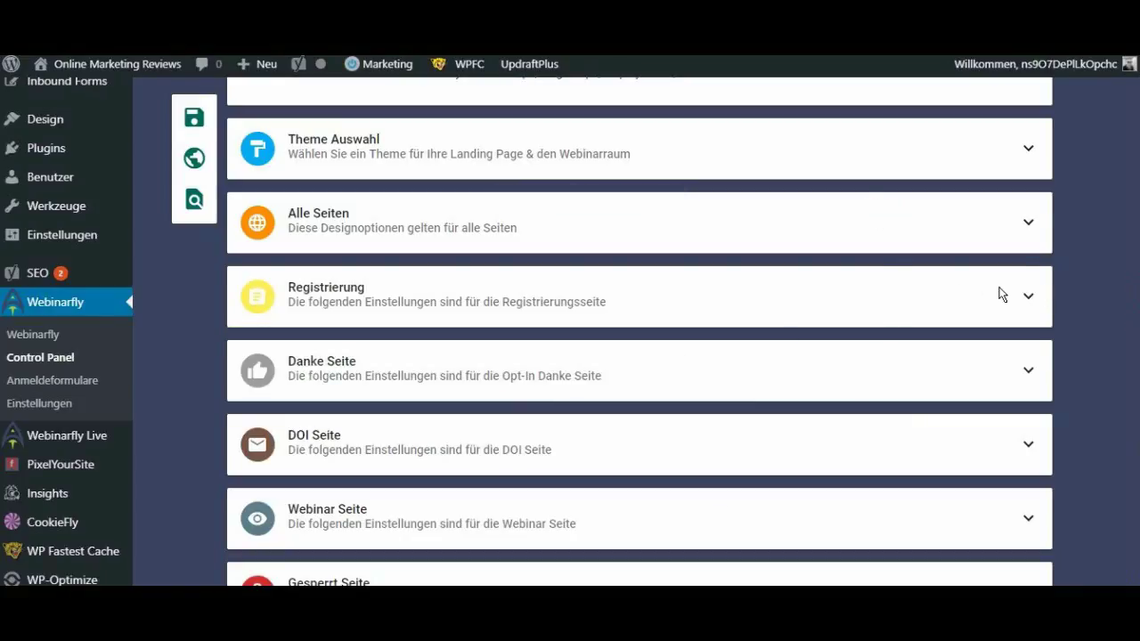
- Change the Header Hintergrundfarbe under Alle Seiten to bright lime with hue 73, saturation 100% and lightness 50%
{"action": "left_click", "coordinate": [1026, 222]}
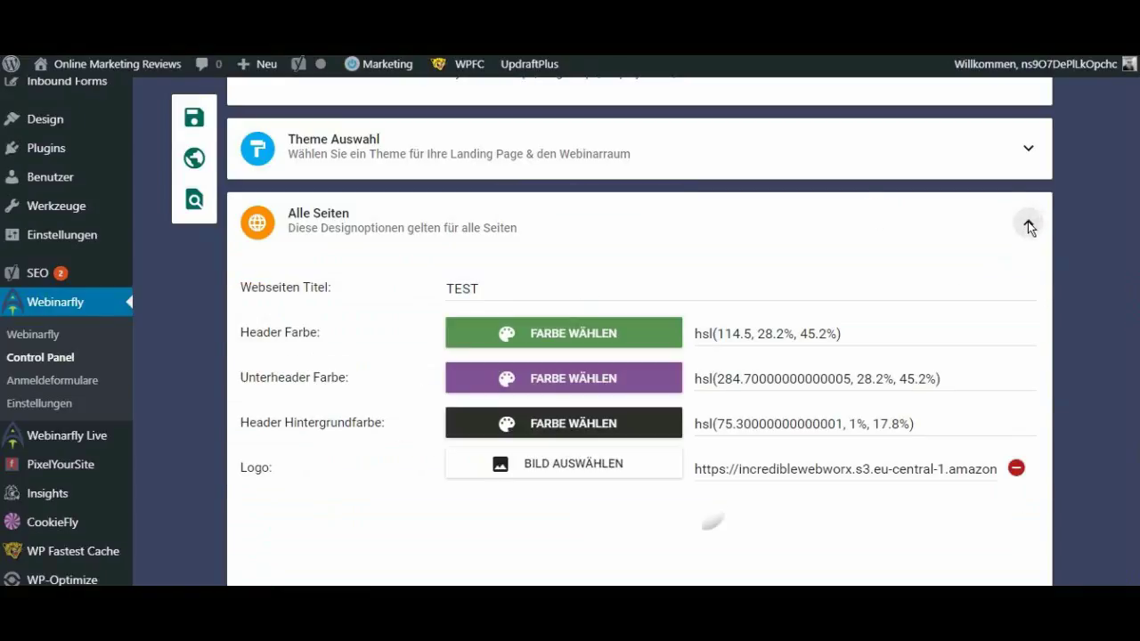
{"action": "left_click", "coordinate": [629, 422]}
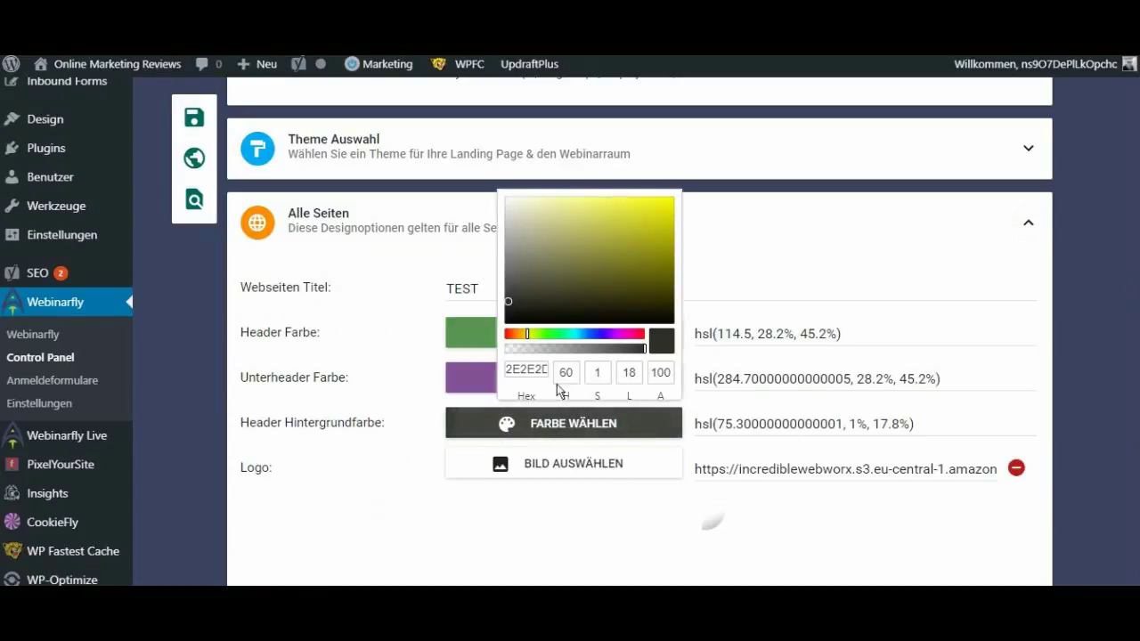
{"action": "left_click", "coordinate": [533, 333]}
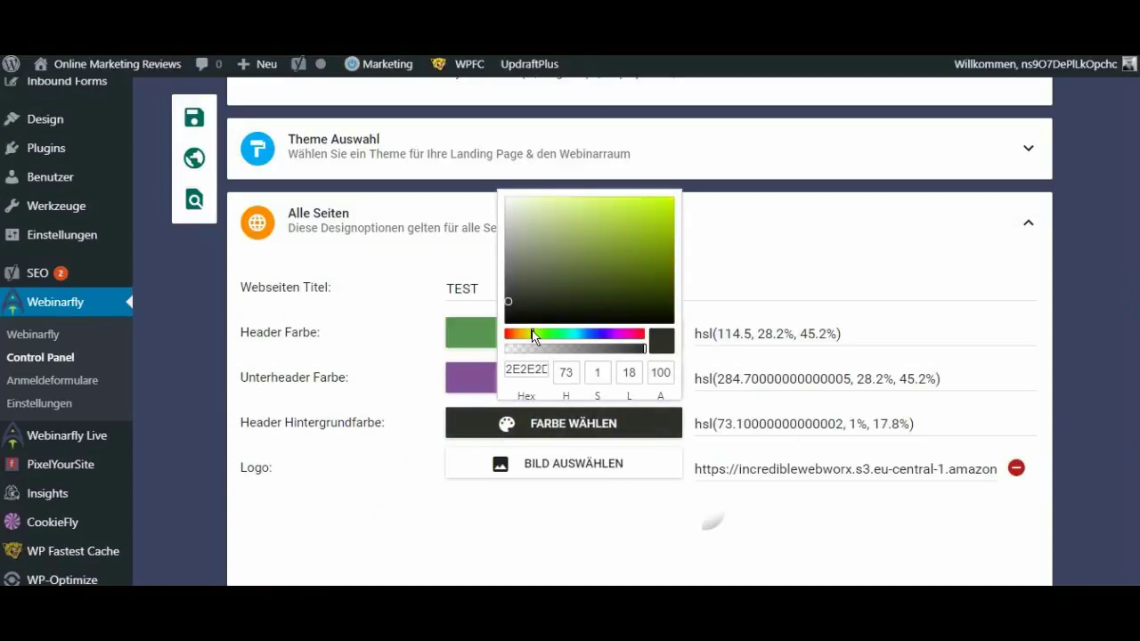
{"action": "left_click_drag", "start_coordinate": [506, 306], "coordinate": [686, 160]}
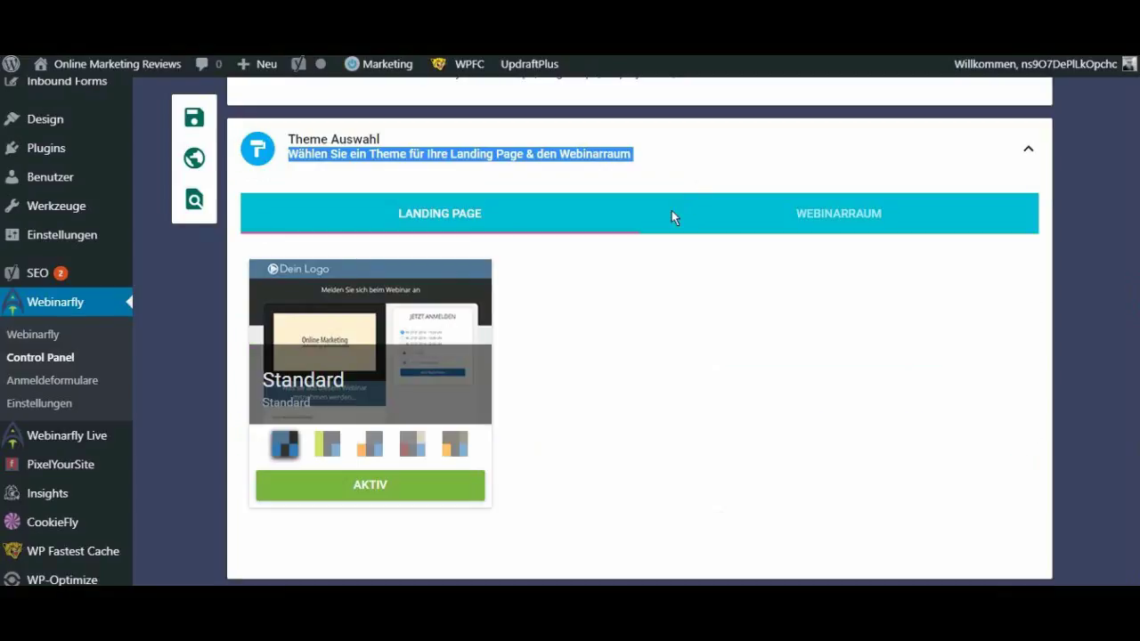
{"action": "left_click", "coordinate": [1020, 163]}
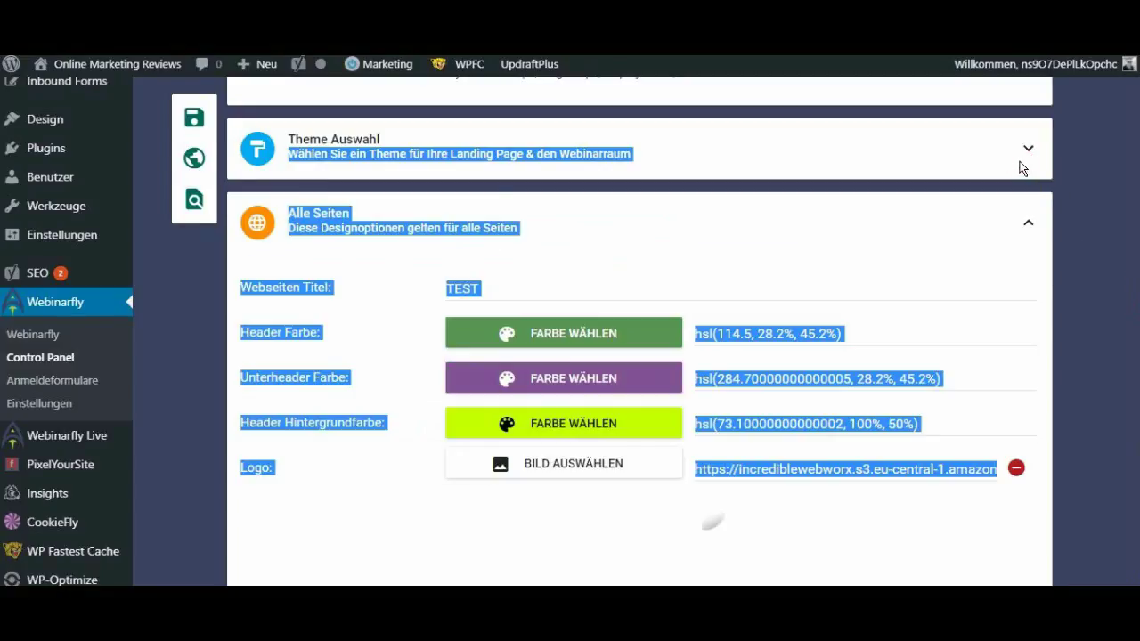
{"action": "left_click", "coordinate": [783, 264]}
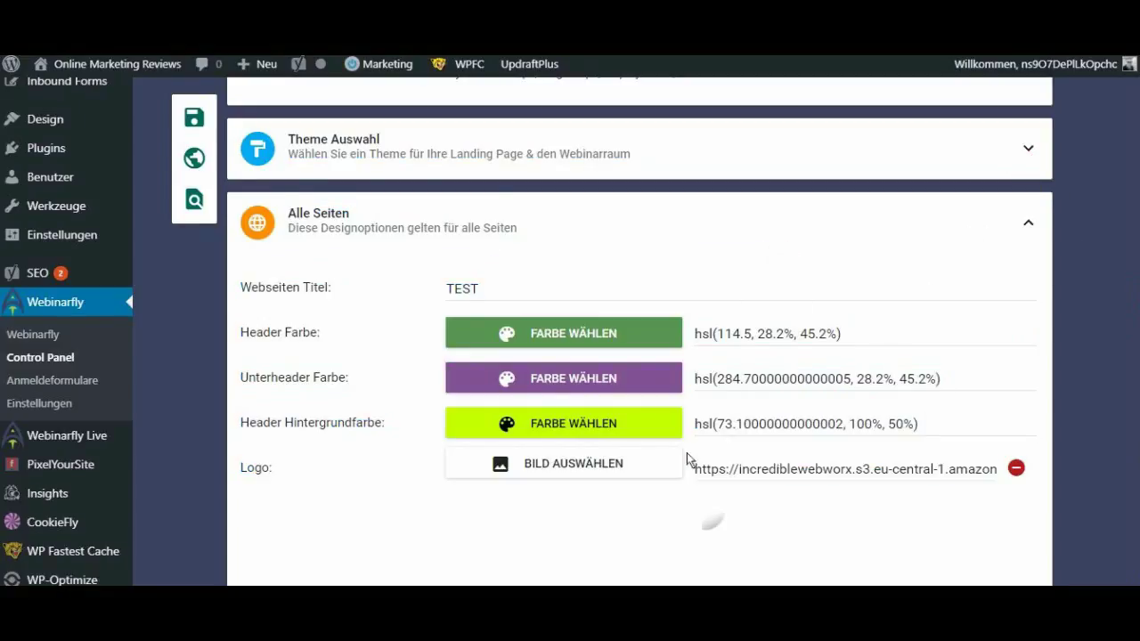
- Replace the logo for all pages with the ERFOLGREICH-MIT-SYSTEM.NET image and save the webinar
{"action": "left_click", "coordinate": [621, 476]}
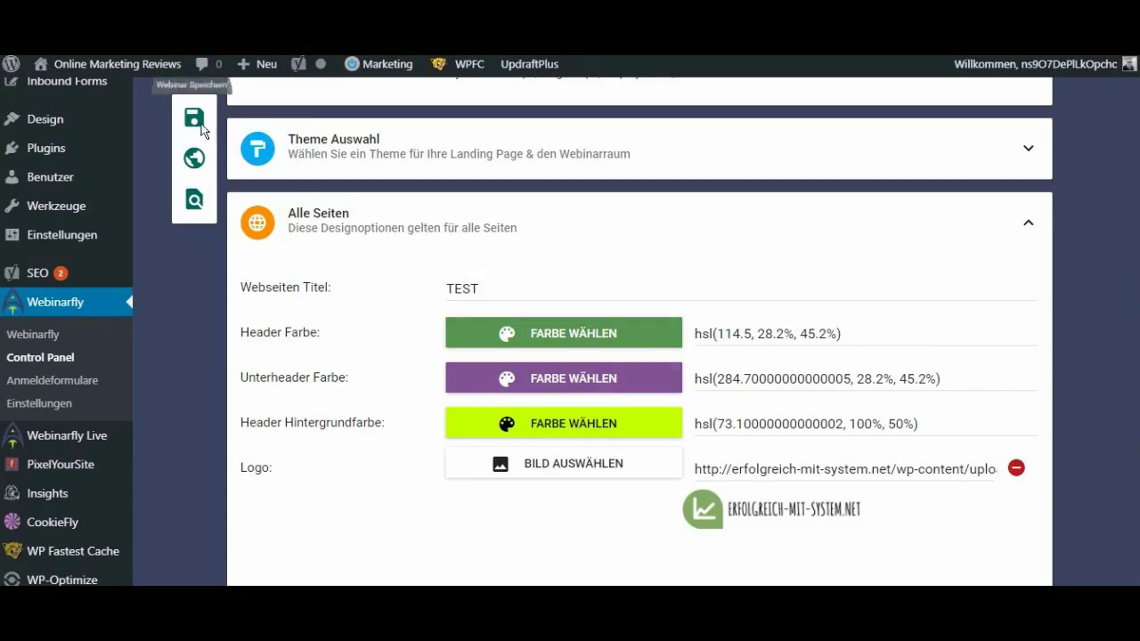
{"action": "left_click", "coordinate": [202, 127]}
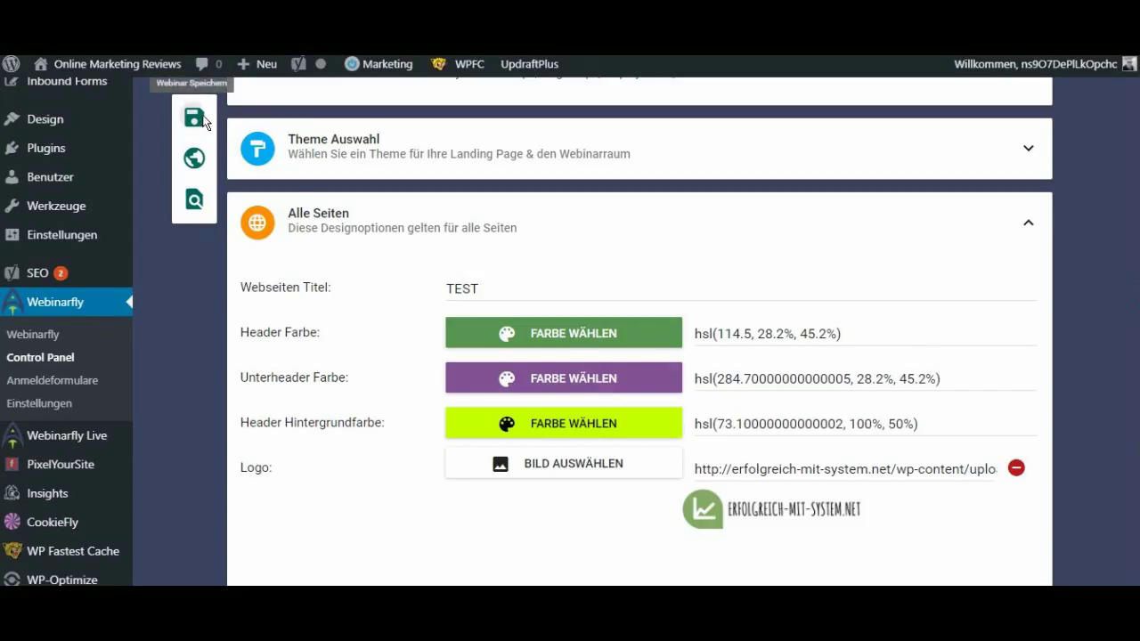
{"action": "left_click", "coordinate": [204, 122]}
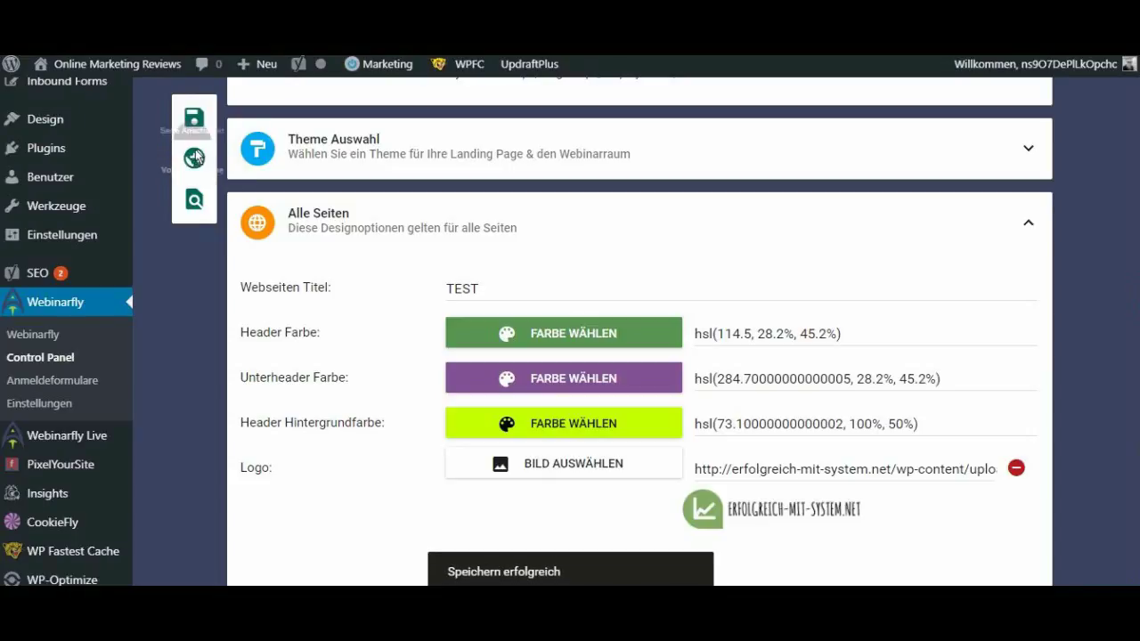
- Preview the Registrierungsseite and review the webinar title, links and Alle Seiten design settings
{"action": "left_click", "coordinate": [197, 204]}
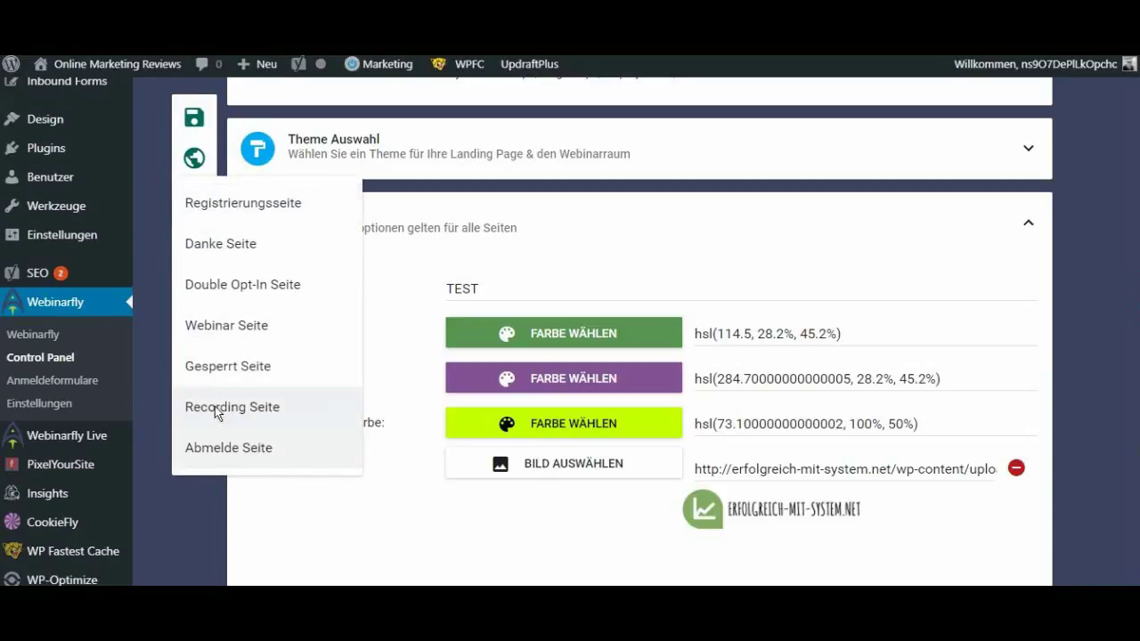
{"action": "left_click", "coordinate": [267, 213]}
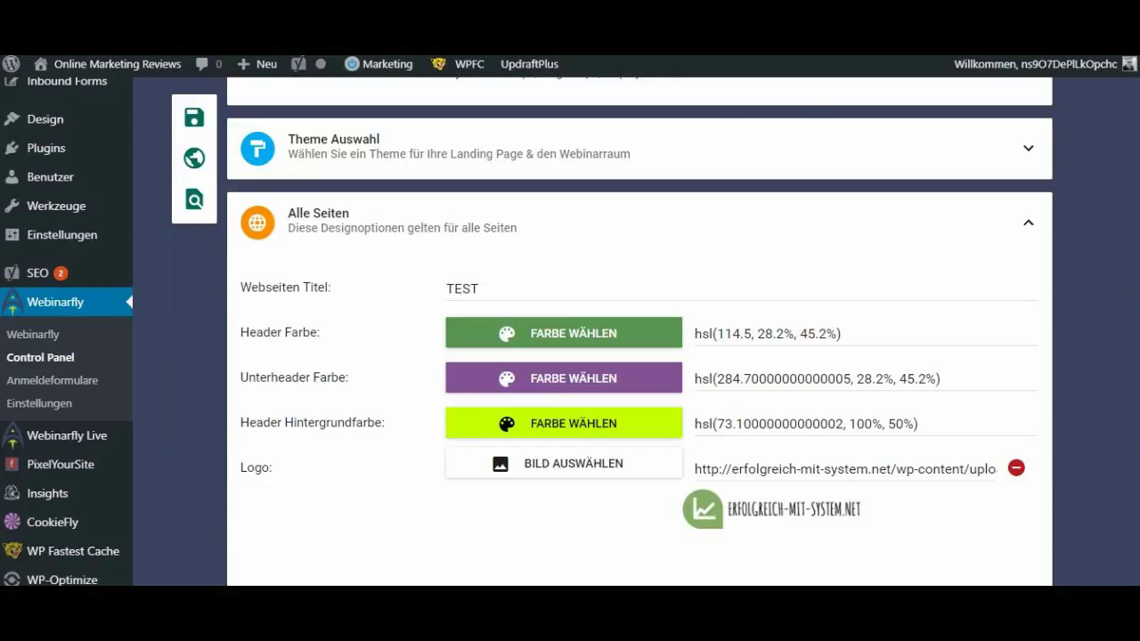
{"action": "scroll", "coordinate": [615, 205], "scroll_direction": "up", "scroll_amount": 3}
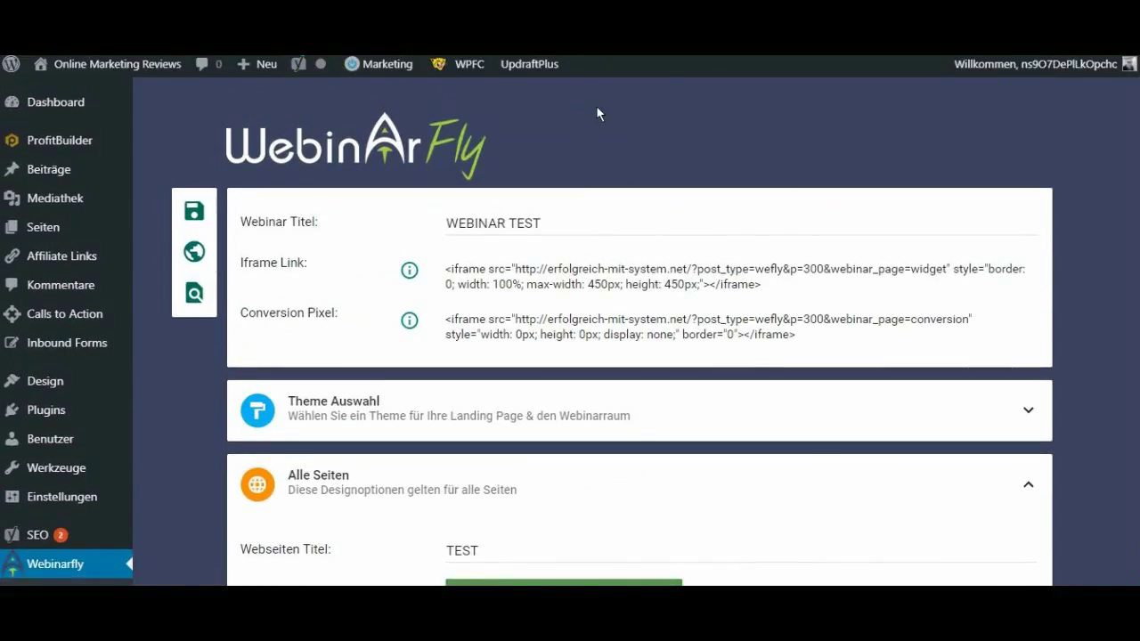
{"action": "scroll", "coordinate": [606, 124], "scroll_direction": "down", "scroll_amount": 1}
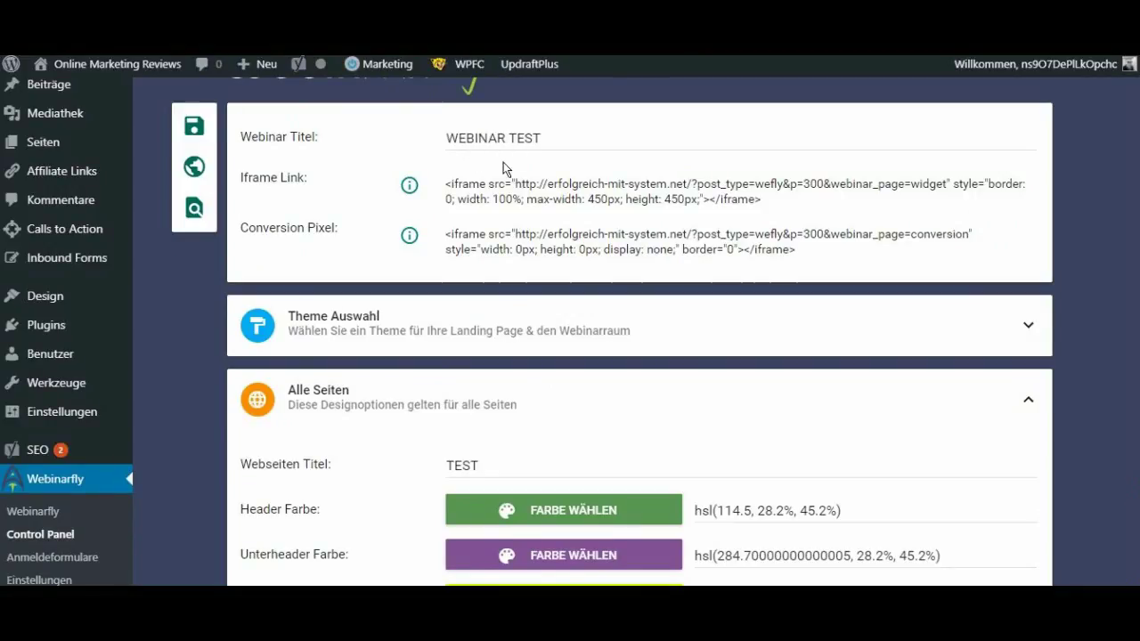
{"action": "scroll", "coordinate": [503, 168], "scroll_direction": "down", "scroll_amount": 3}
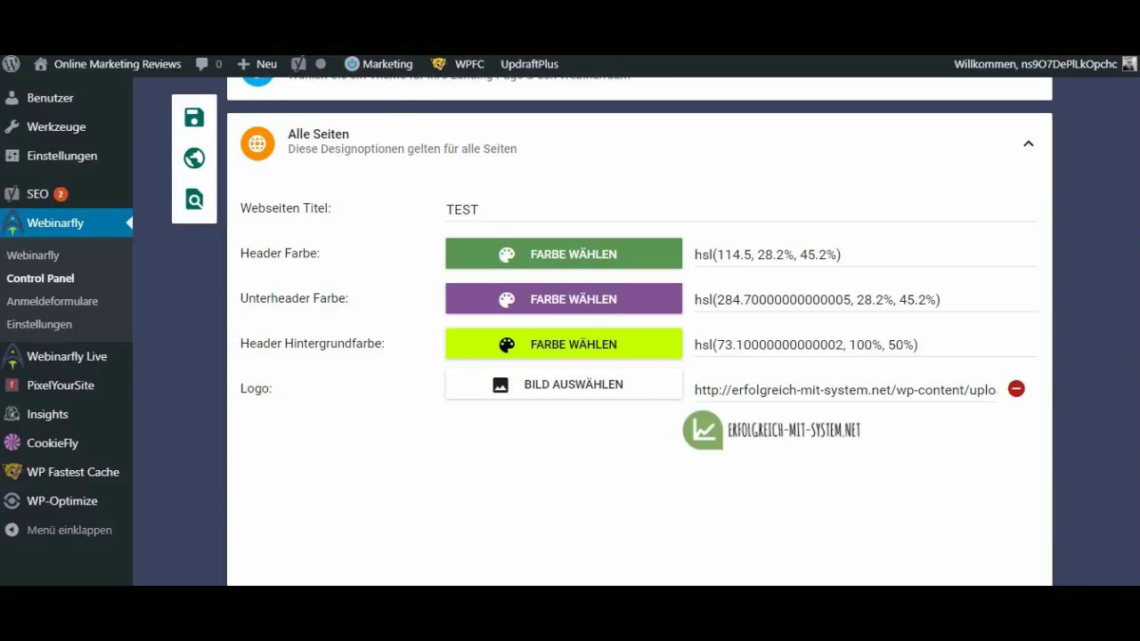
{"action": "scroll", "coordinate": [459, 199], "scroll_direction": "down", "scroll_amount": 1}
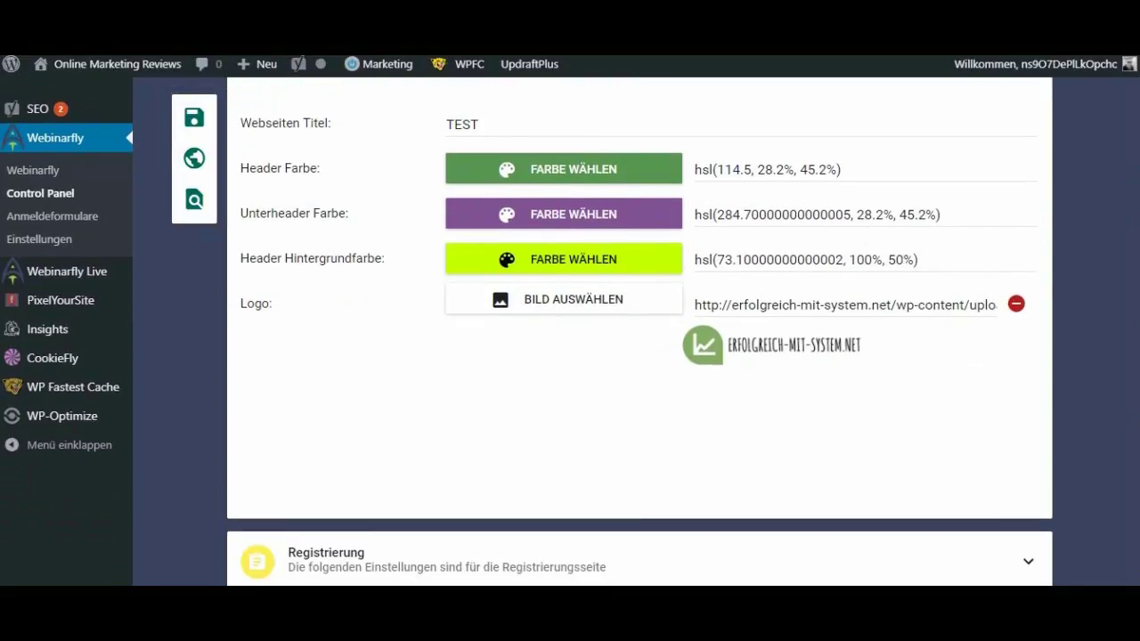
{"action": "scroll", "coordinate": [1034, 178], "scroll_direction": "up", "scroll_amount": 2}
- Collapse the Alle Seiten section and open the Design settings of the Registrierung section
{"action": "left_click", "coordinate": [1033, 228]}
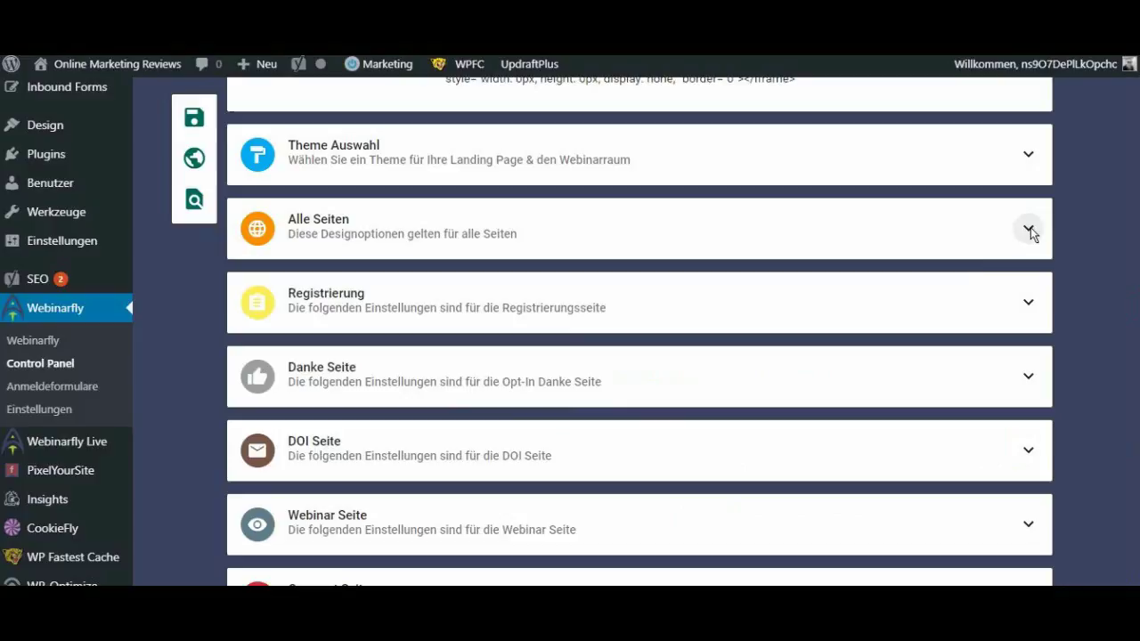
{"action": "left_click", "coordinate": [1029, 305]}
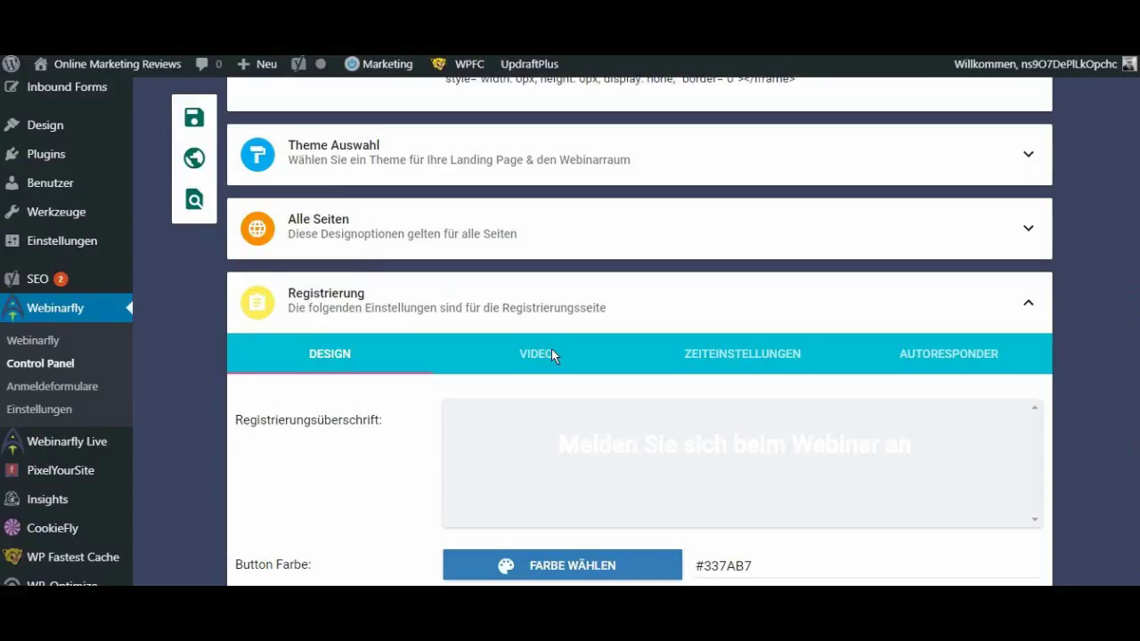
{"action": "scroll", "coordinate": [551, 349], "scroll_direction": "down", "scroll_amount": 1}
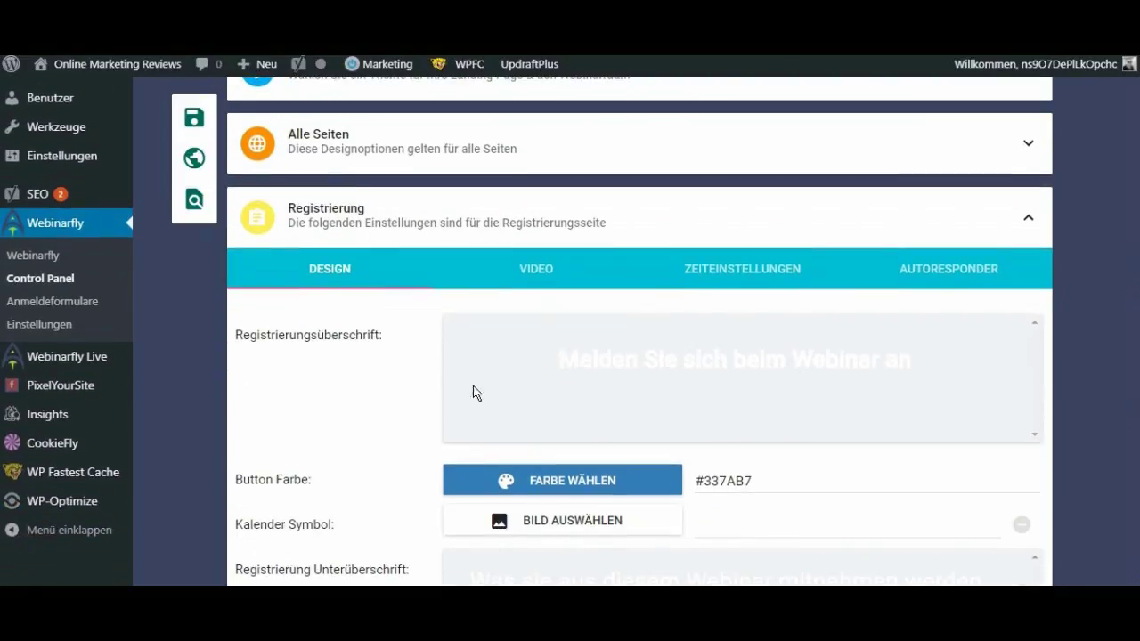
- Preview the Registrierungsseite, check its headings and colors, and return to the Registrierung settings
{"action": "left_click", "coordinate": [197, 201]}
{"action": "left_click", "coordinate": [230, 204]}
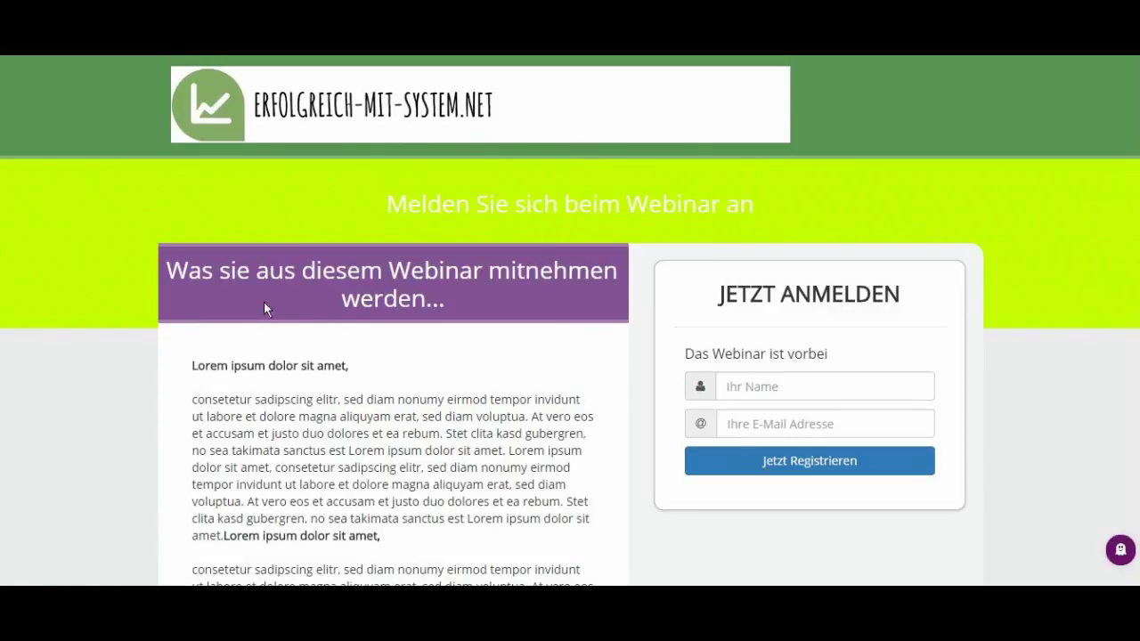
{"action": "scroll", "coordinate": [503, 466], "scroll_direction": "down", "scroll_amount": 1}
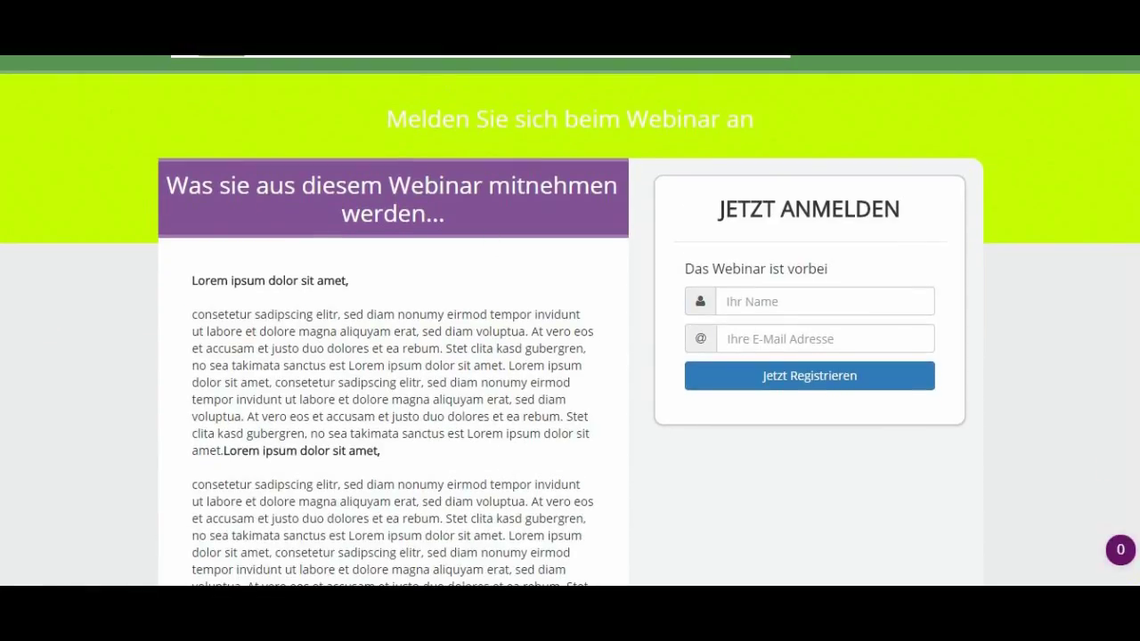
{"action": "key", "text": "ctrl+w"}
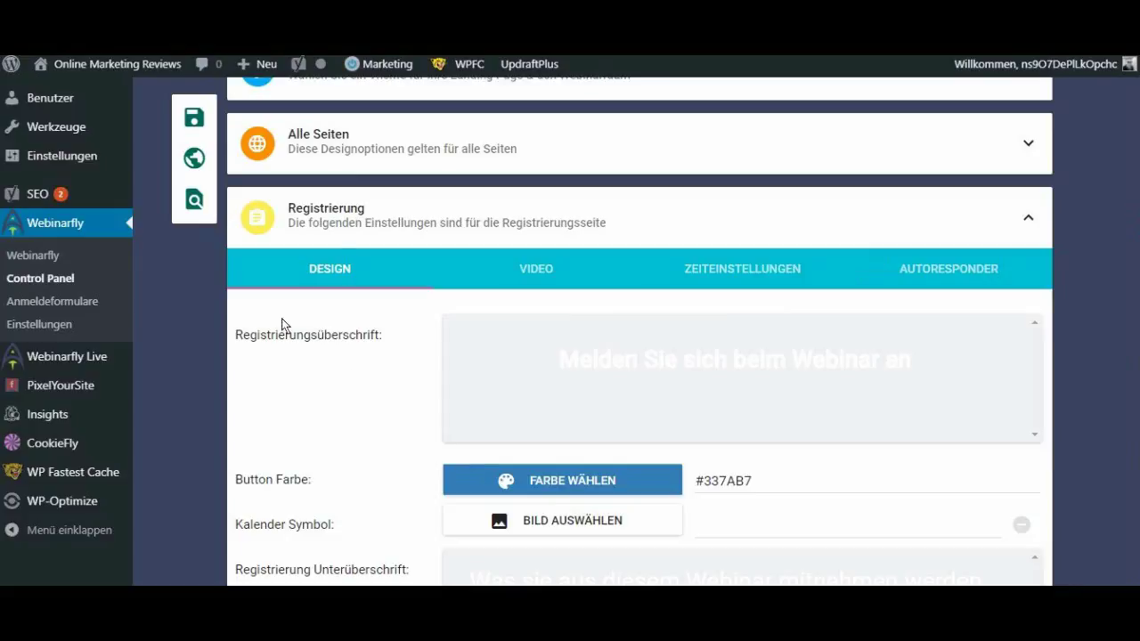
- Change the Registrierungsüberschrift to "Melden Sie sich beim TEST Webinar an" and save the webinar
{"action": "left_click_drag", "start_coordinate": [555, 362], "coordinate": [937, 379]}
{"action": "left_click", "coordinate": [936, 374]}
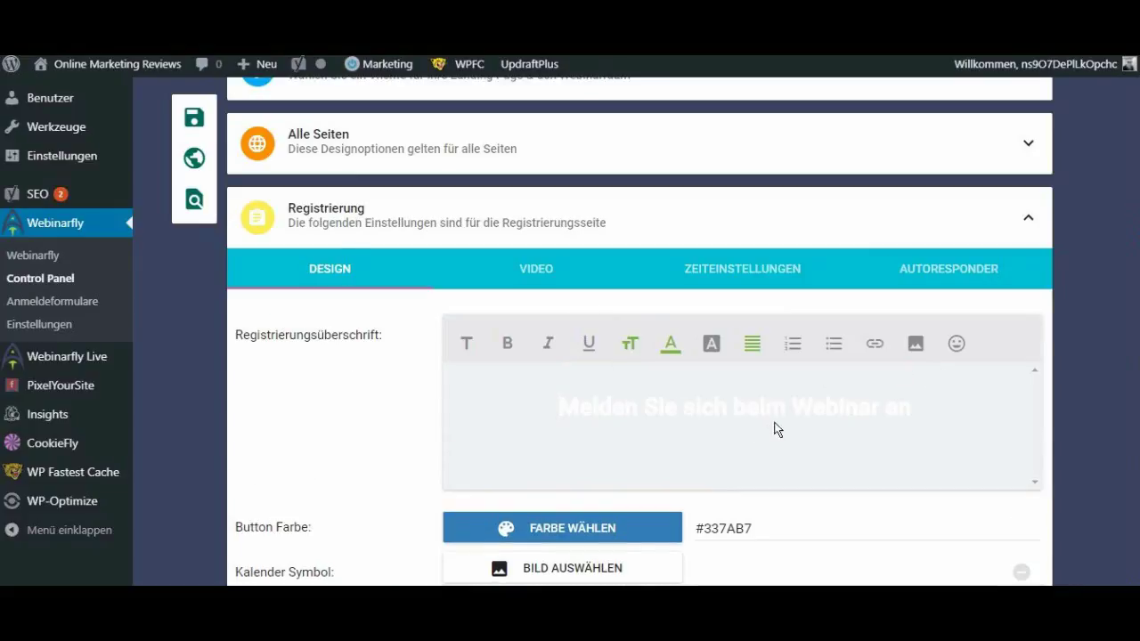
{"action": "type", "text": "TEST"}
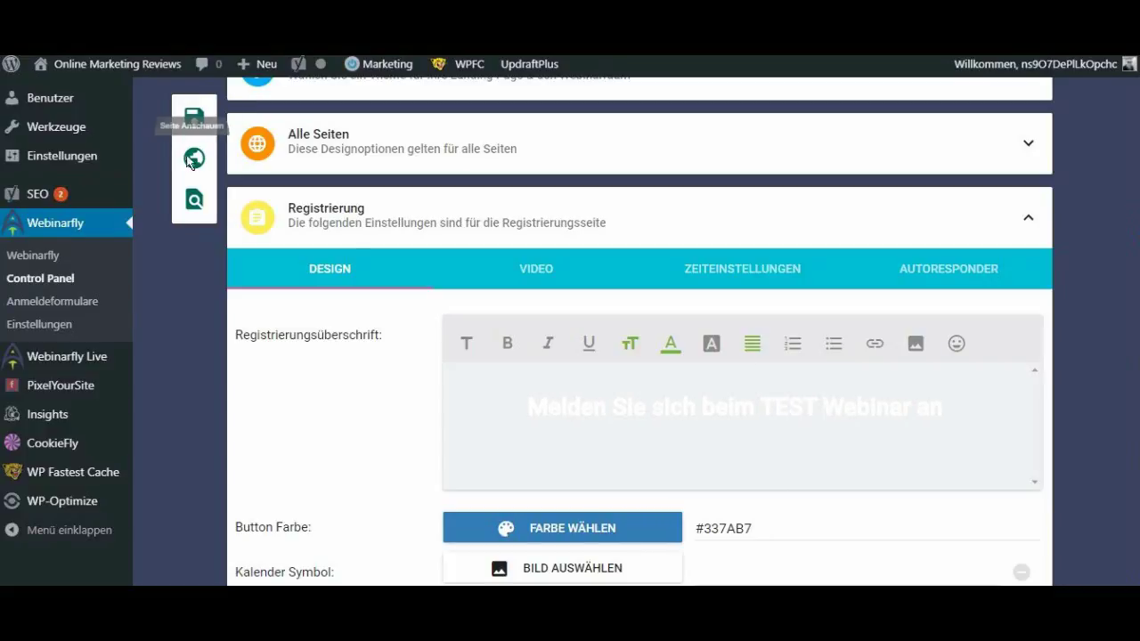
{"action": "left_click", "coordinate": [200, 120]}
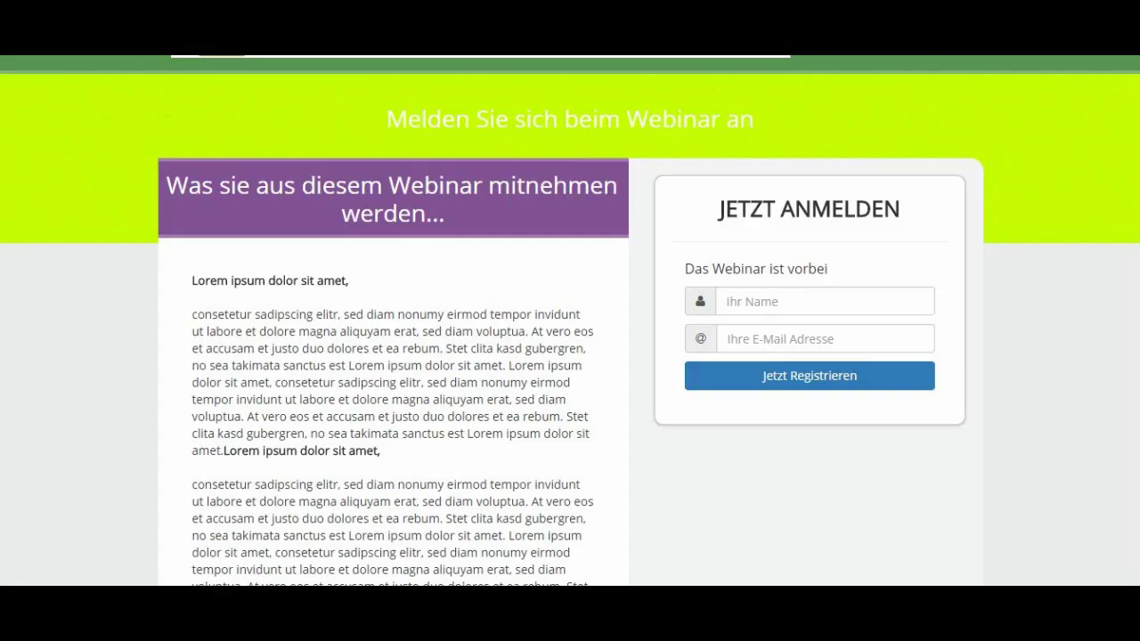
- Reload the registration page to check its main heading, and reopen the Registrierungsüberschrift text editor
{"action": "key", "text": "F5"}
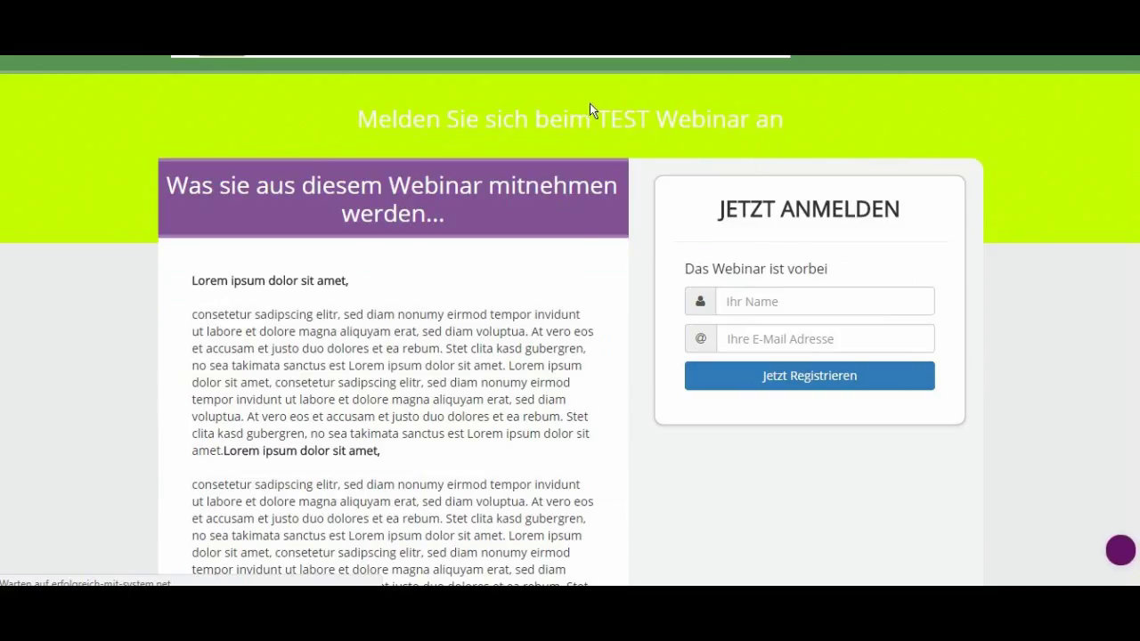
{"action": "left_click_drag", "start_coordinate": [592, 114], "coordinate": [658, 116]}
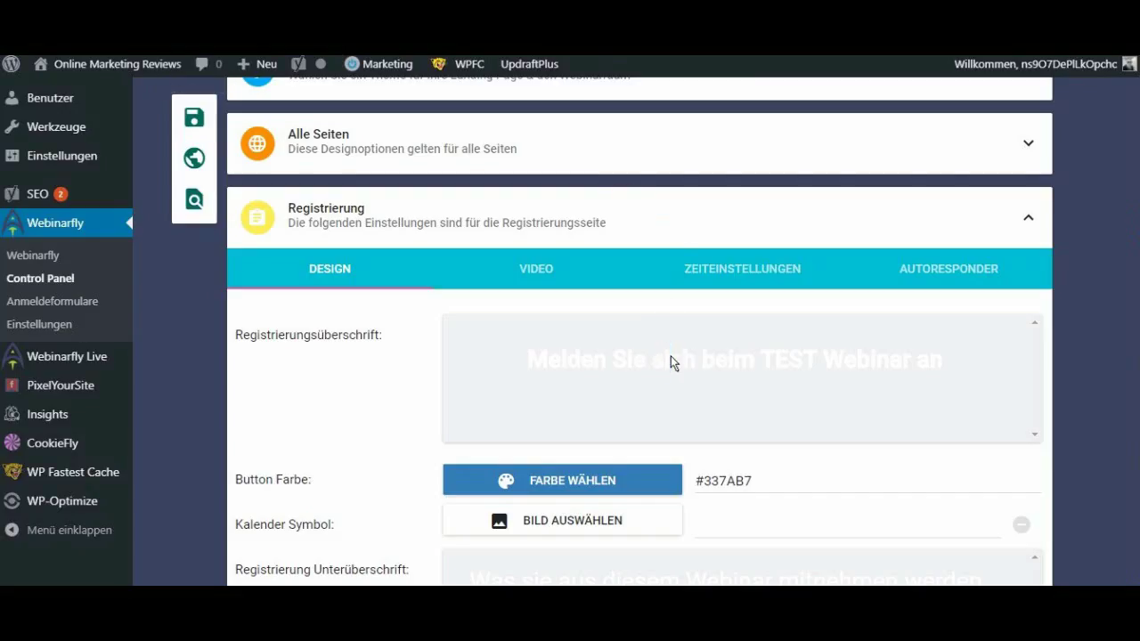
{"action": "left_click", "coordinate": [696, 388]}
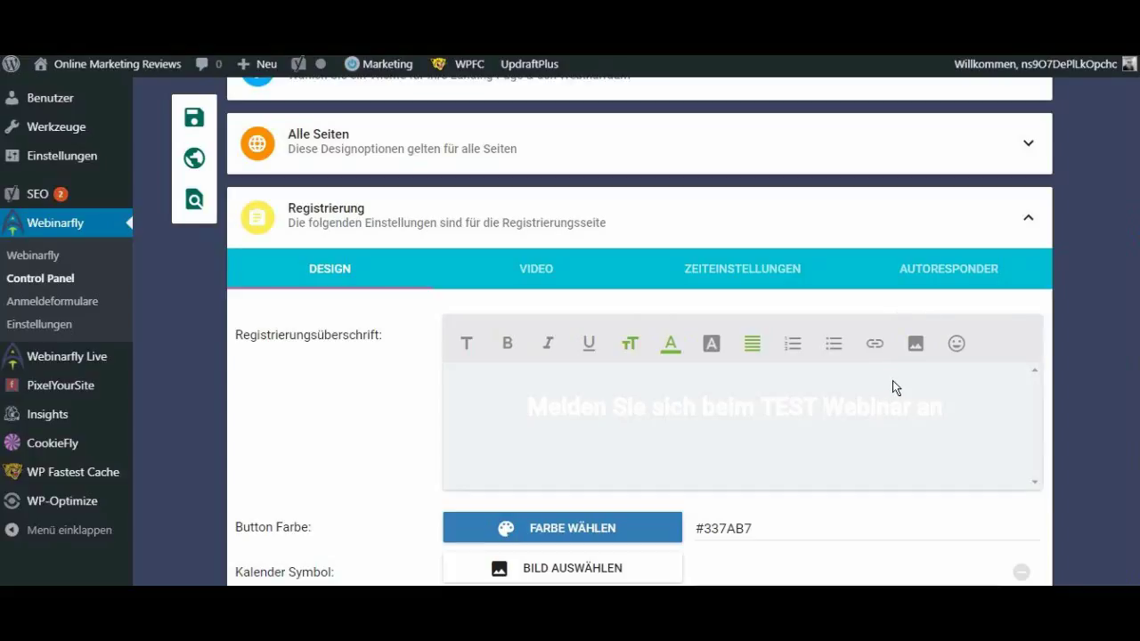
- Set the registration page's Button Farbe to green, about hsl(82, 69.5%, 45.4%), save the webinar and check the button on the page
{"action": "scroll", "coordinate": [893, 380], "scroll_direction": "down", "scroll_amount": 1}
{"action": "left_click", "coordinate": [422, 409]}
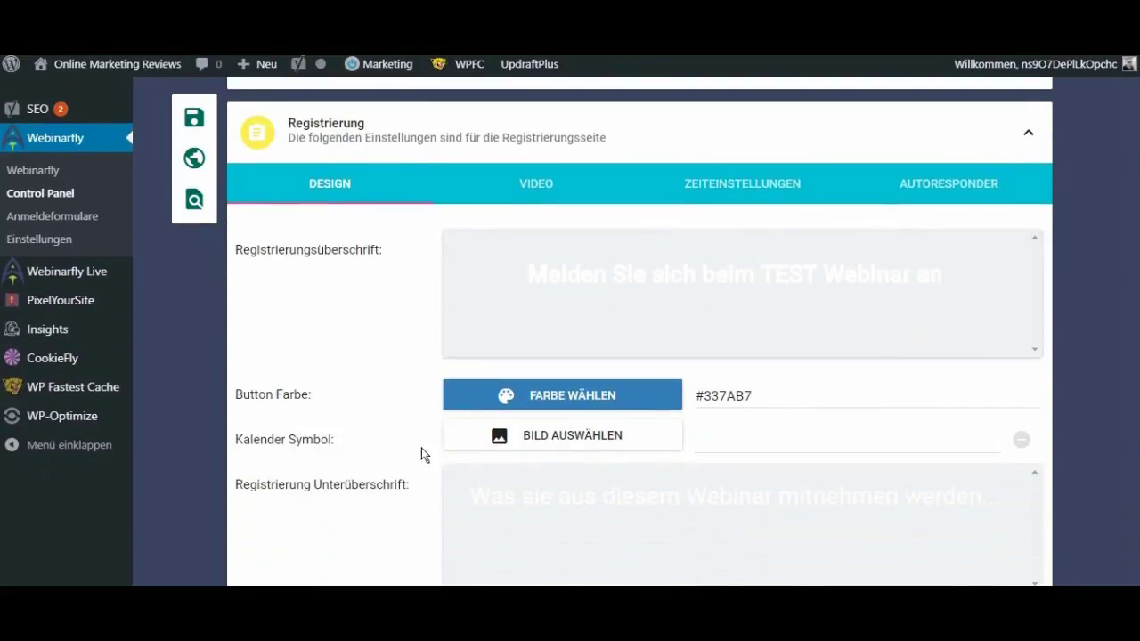
{"action": "left_click", "coordinate": [626, 401]}
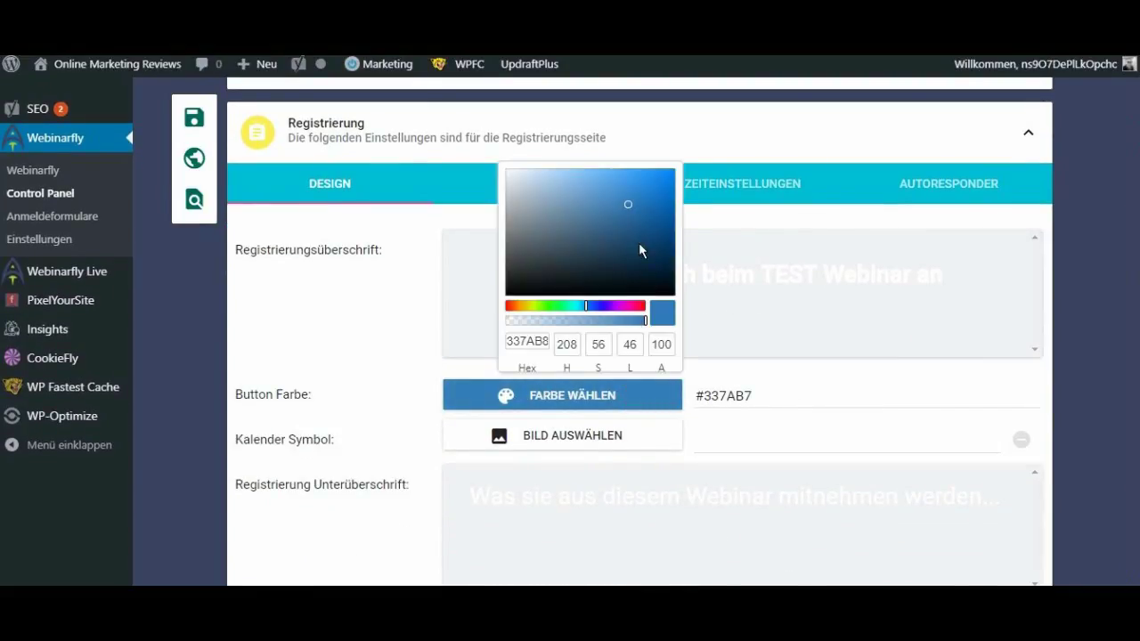
{"action": "mouse_move", "coordinate": [627, 205]}
{"action": "left_mouse_down"}
{"action": "mouse_move", "coordinate": [539, 287]}
{"action": "mouse_move", "coordinate": [644, 197]}
{"action": "left_mouse_up"}
{"action": "left_click", "coordinate": [536, 307]}
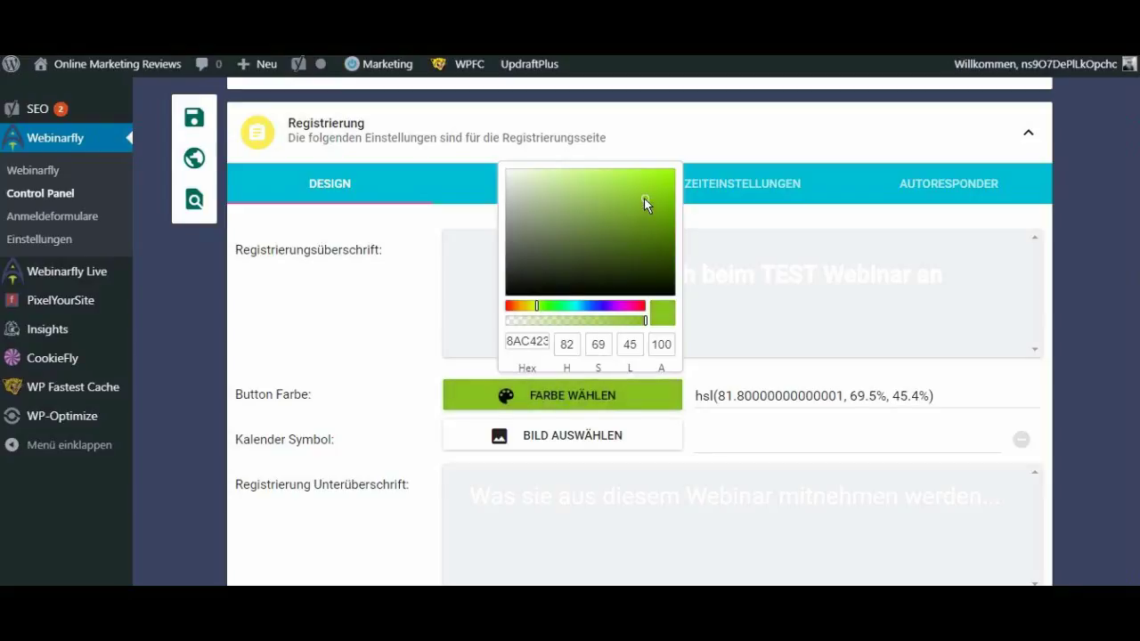
{"action": "left_click", "coordinate": [257, 287]}
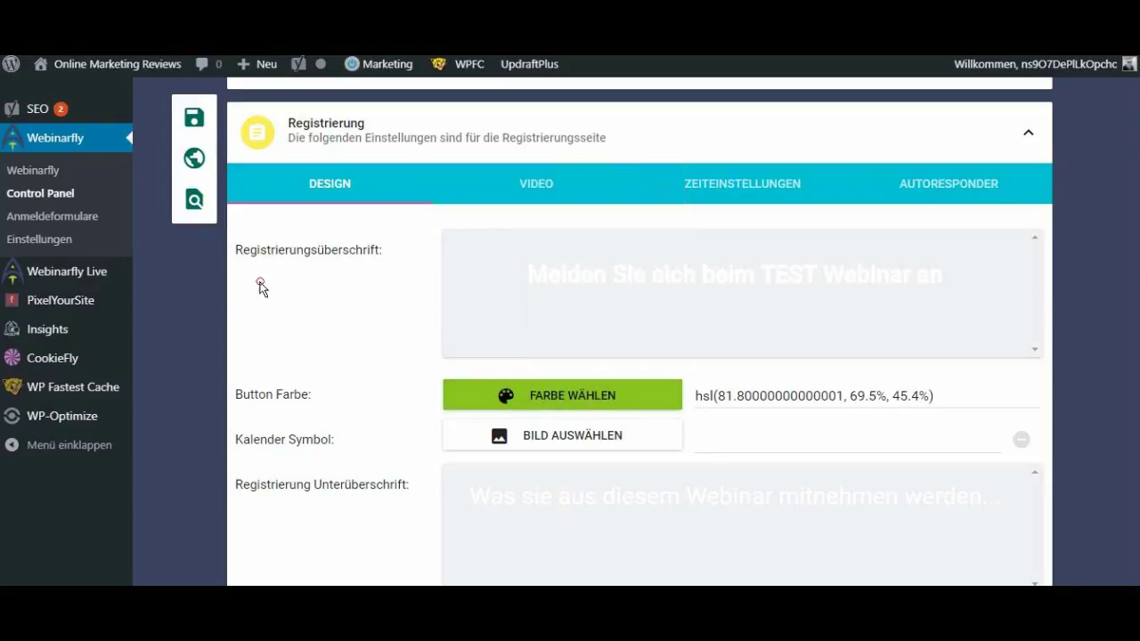
{"action": "left_click", "coordinate": [192, 117]}
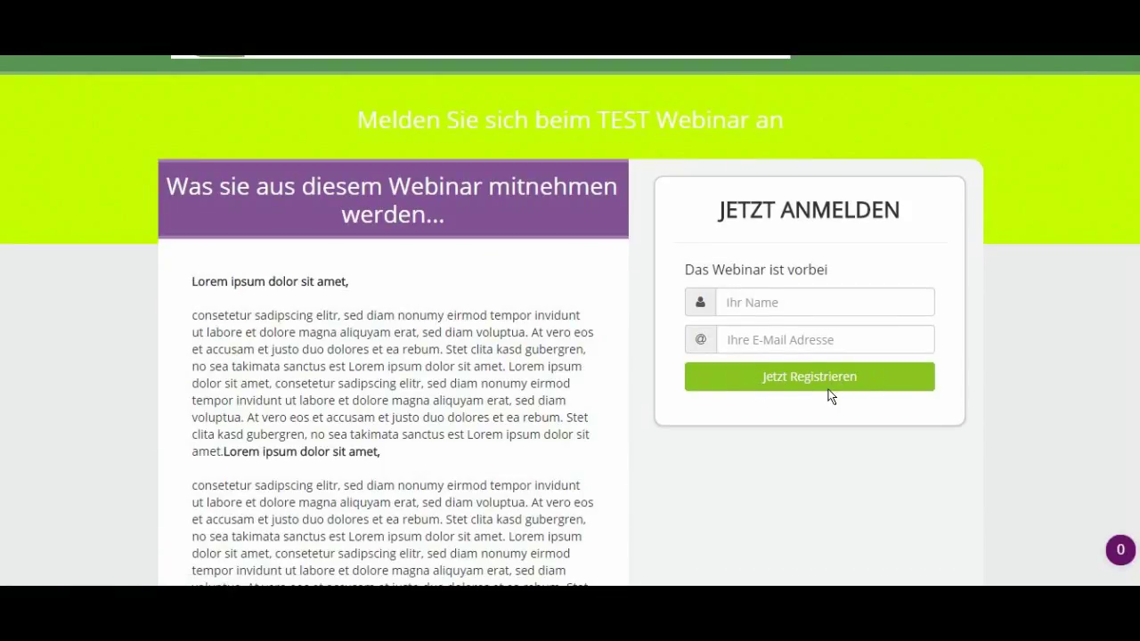
{"action": "key", "text": "ctrl+w"}
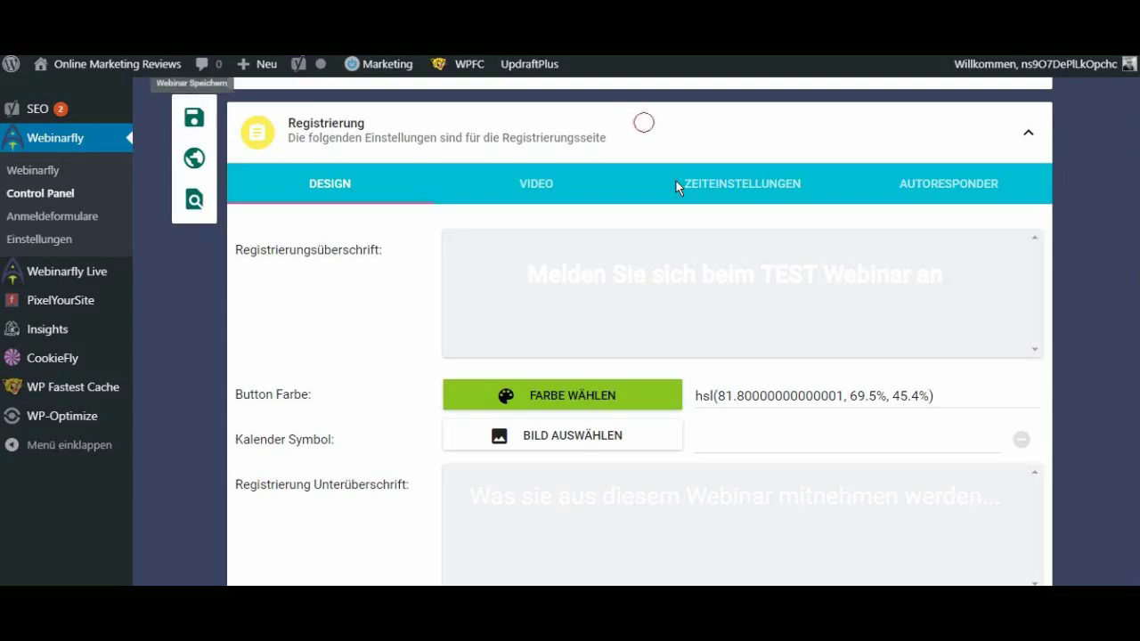
- Change the Registrierung Reservierung Überschrift to "JETZT ZUM TEST WEBINAR ANMELDEN" and save the webinar
{"action": "scroll", "coordinate": [676, 181], "scroll_direction": "down", "scroll_amount": 2}
{"action": "left_click", "coordinate": [607, 354]}
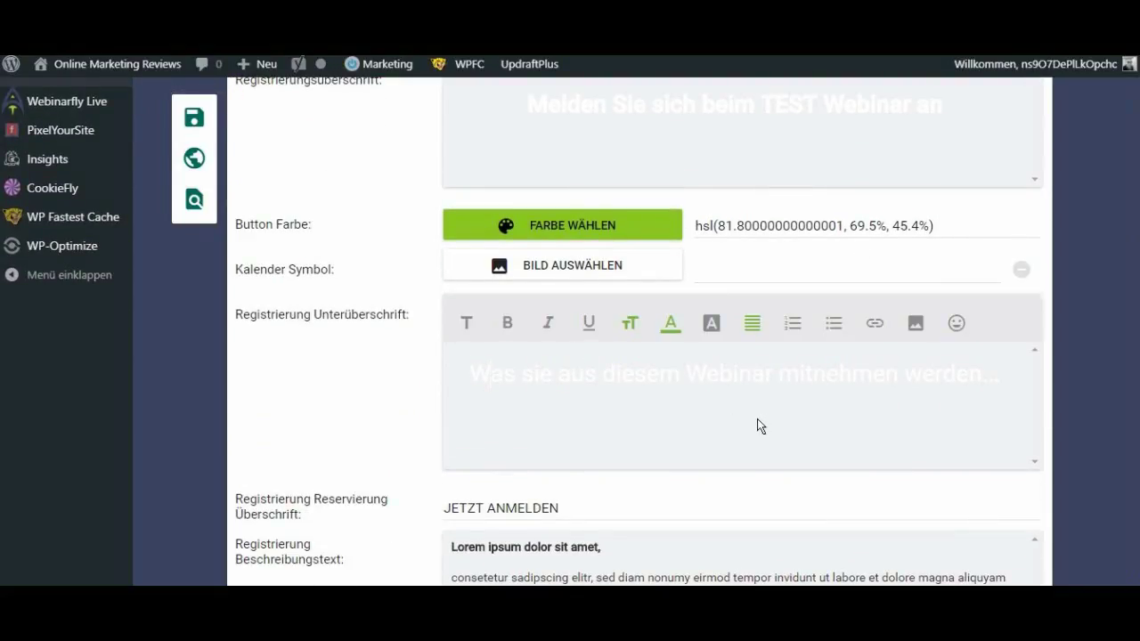
{"action": "scroll", "coordinate": [877, 436], "scroll_direction": "down", "scroll_amount": 1}
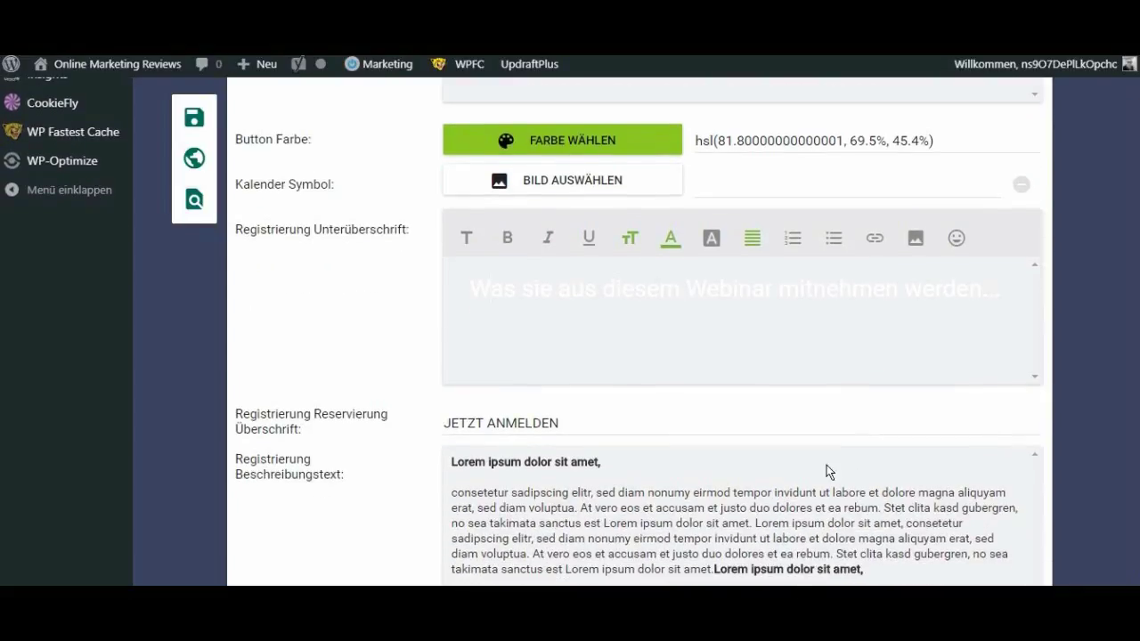
{"action": "left_click", "coordinate": [488, 432]}
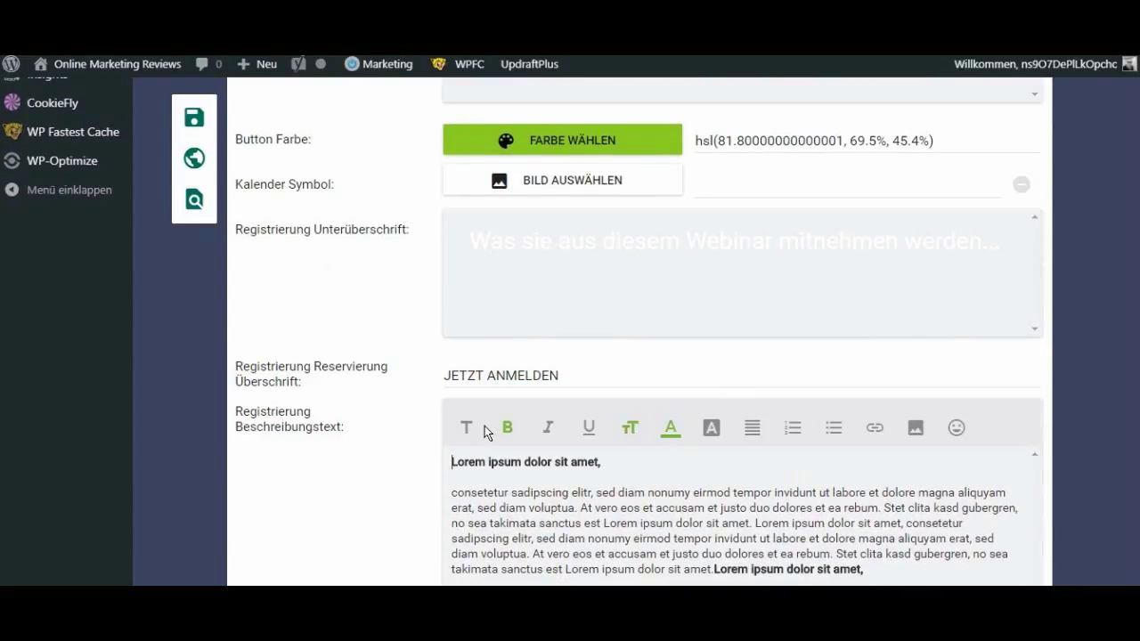
{"action": "left_click", "coordinate": [489, 377]}
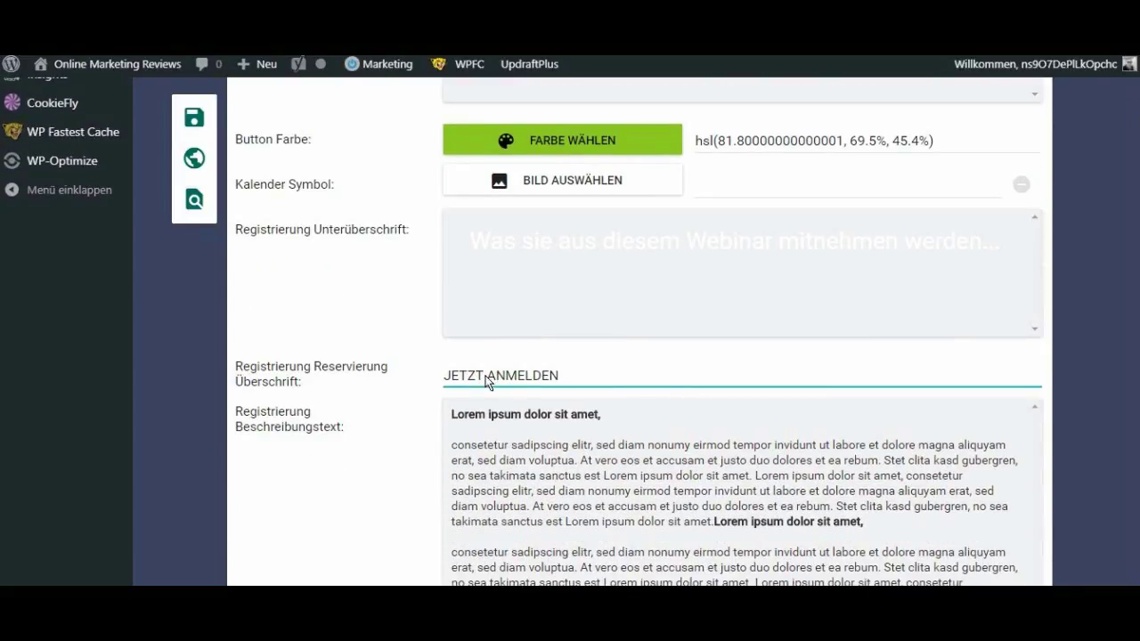
{"action": "type", "text": "ZUM TEST"}
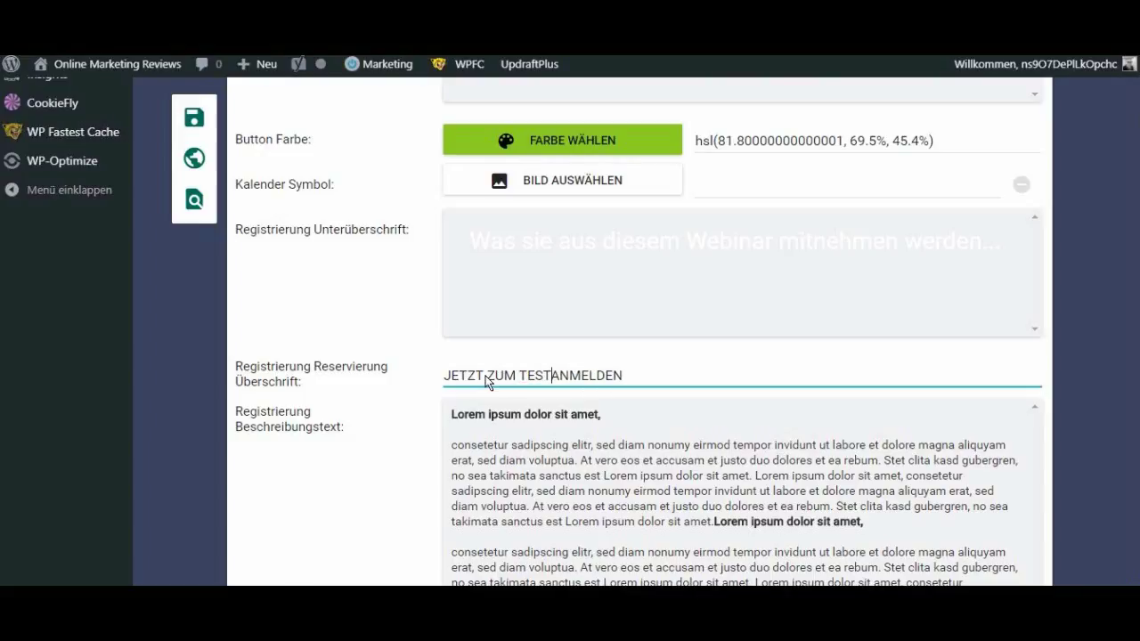
{"action": "type", "text": " WEBI"}
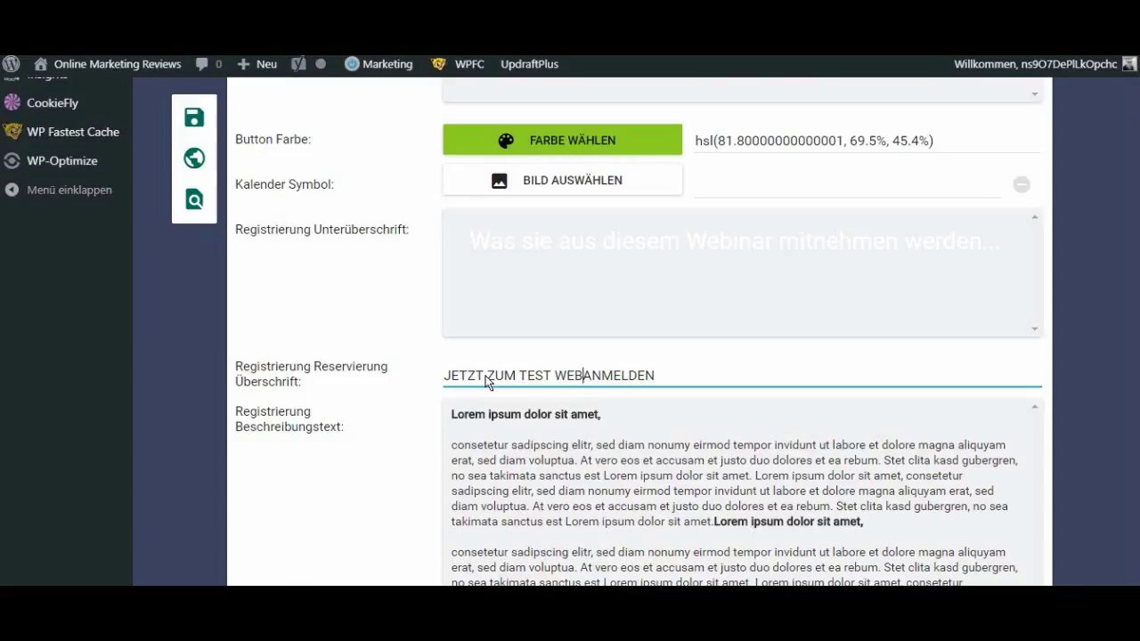
{"action": "type", "text": "NAR"}
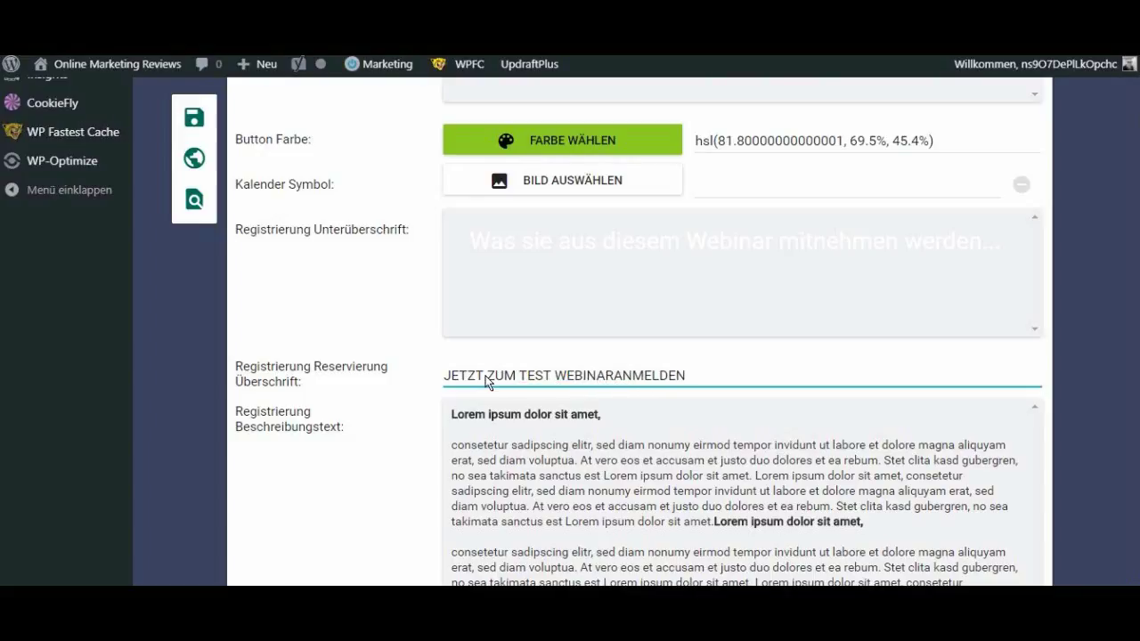
{"action": "left_click", "coordinate": [197, 119]}
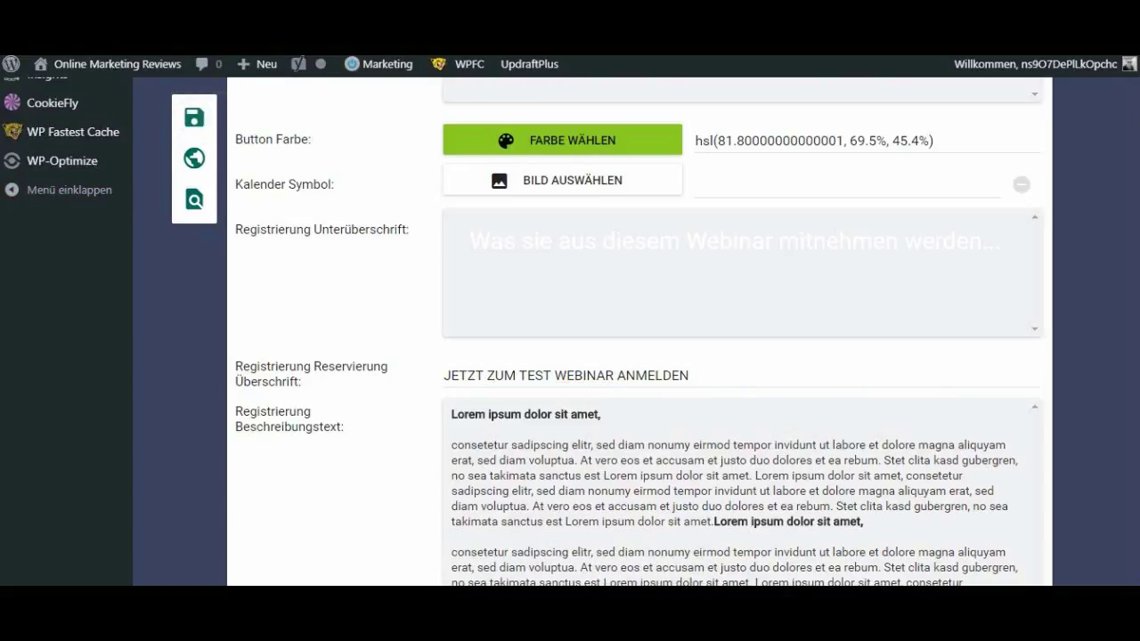
- Reload the registration page, check the heading above the sign-up form, and return to the Registrierung design settings
{"action": "left_click", "coordinate": [194, 198]}
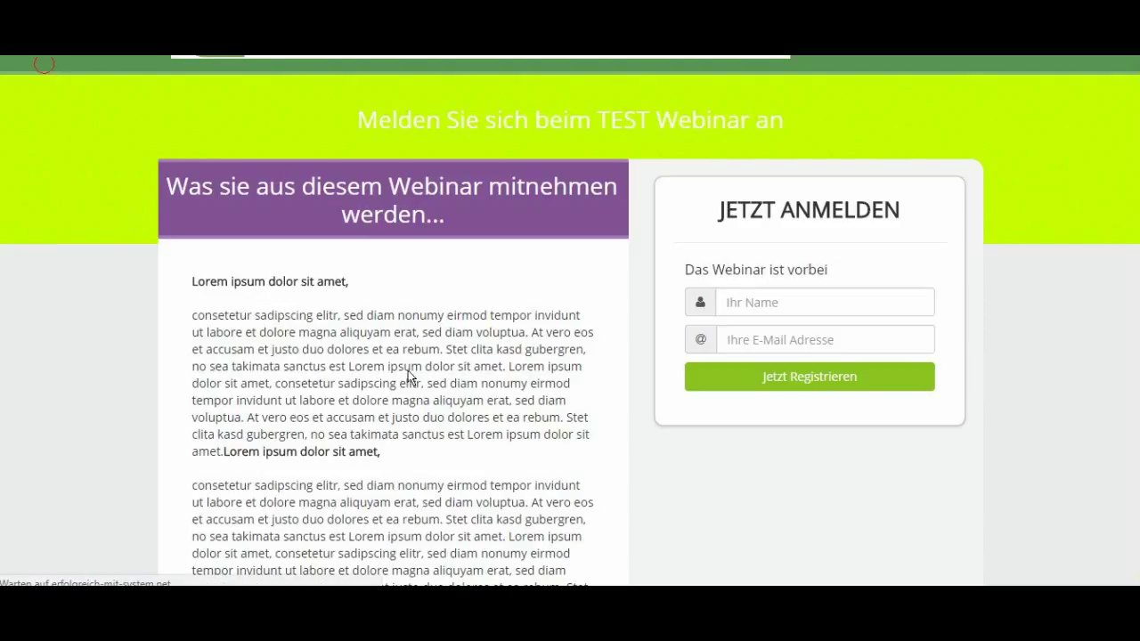
{"action": "key", "text": "F5"}
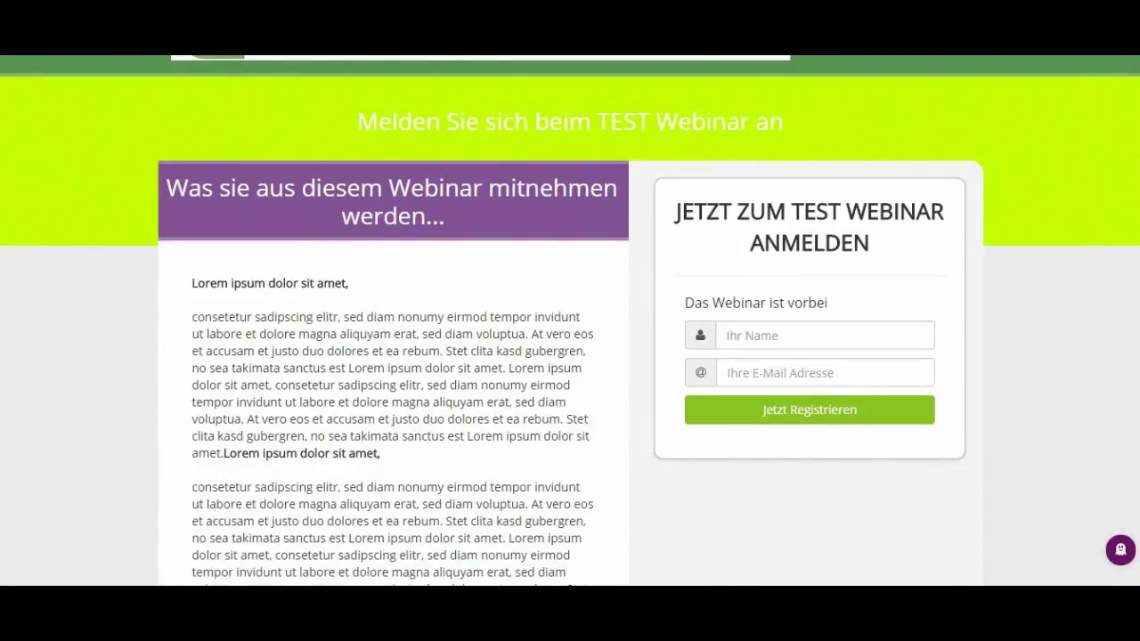
{"action": "key", "text": "ctrl+w"}
{"action": "left_click", "coordinate": [195, 116]}
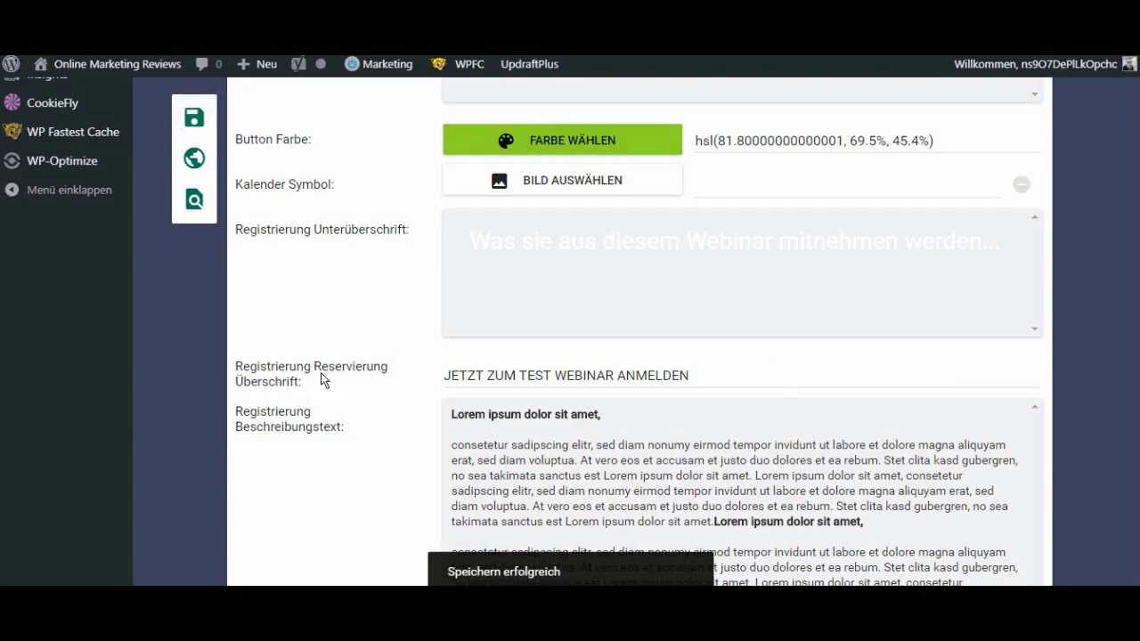
{"action": "scroll", "coordinate": [837, 395], "scroll_direction": "down", "scroll_amount": 1}
{"action": "scroll", "coordinate": [939, 368], "scroll_direction": "up", "scroll_amount": 1}
{"action": "key", "text": "ctrl+Tab"}
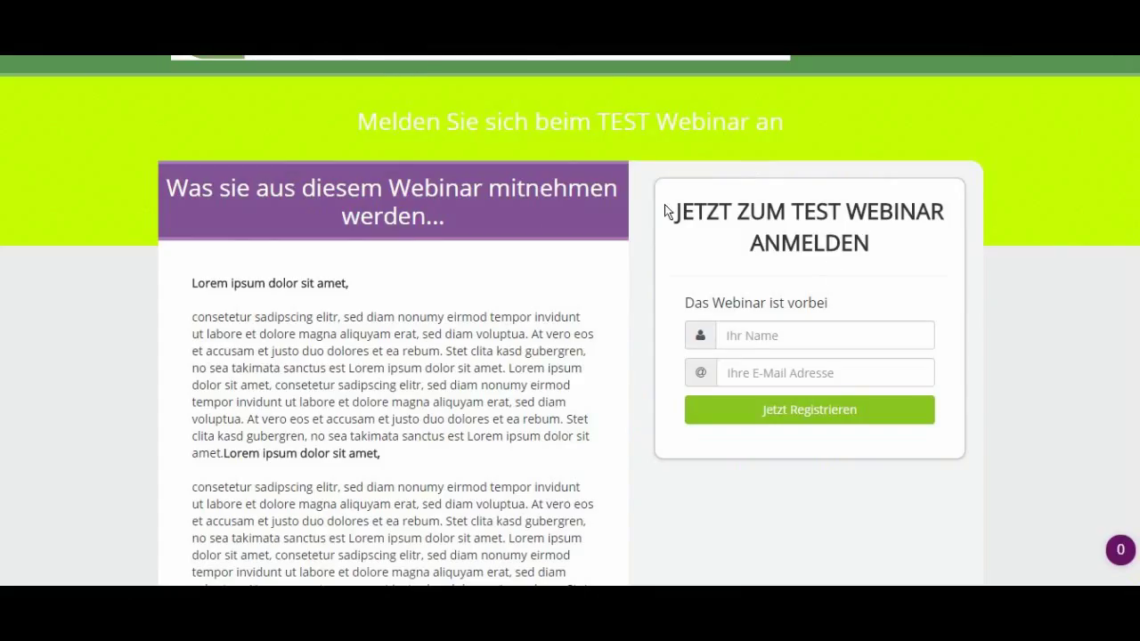
{"action": "left_click_drag", "start_coordinate": [674, 207], "coordinate": [924, 267]}
{"action": "left_click", "coordinate": [923, 267]}
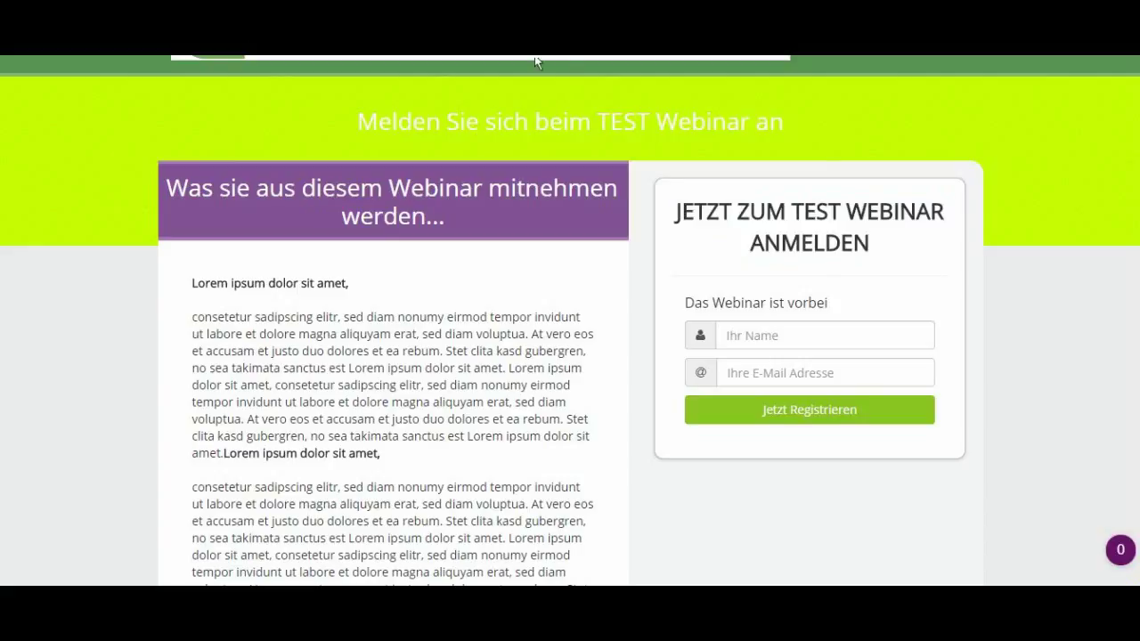
{"action": "key", "text": "ctrl+Tab"}
- Review the Beschreibungstext, Countdown Text and placeholder settings, and compare the name and e-mail placeholders with the registration page's form fields
{"action": "scroll", "coordinate": [674, 285], "scroll_direction": "down", "scroll_amount": 2}
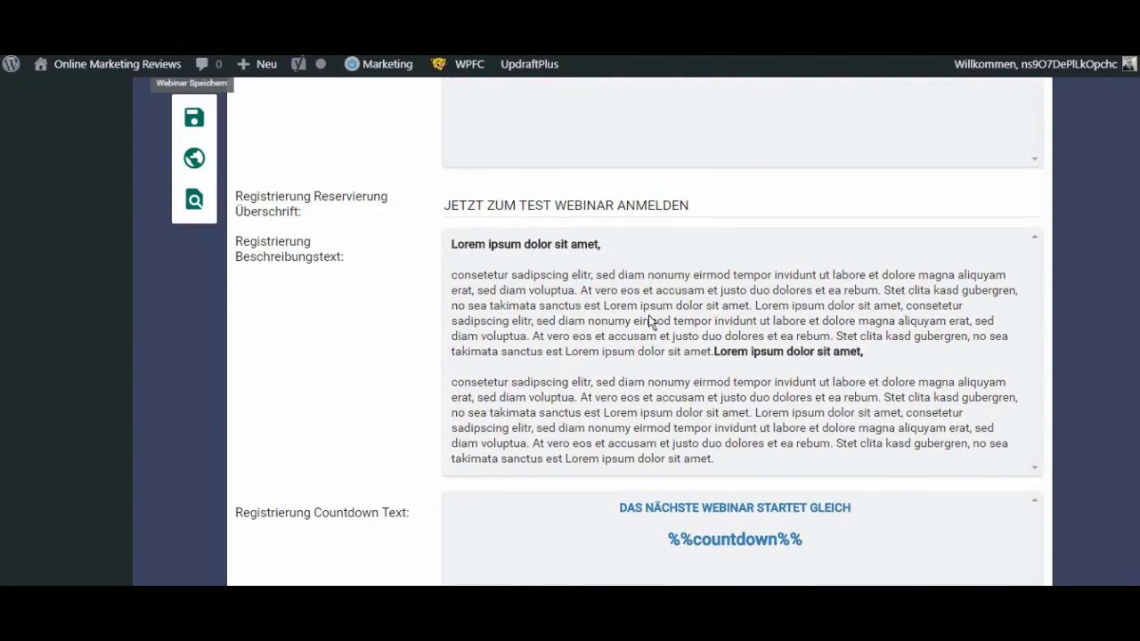
{"action": "scroll", "coordinate": [623, 374], "scroll_direction": "down", "scroll_amount": 1}
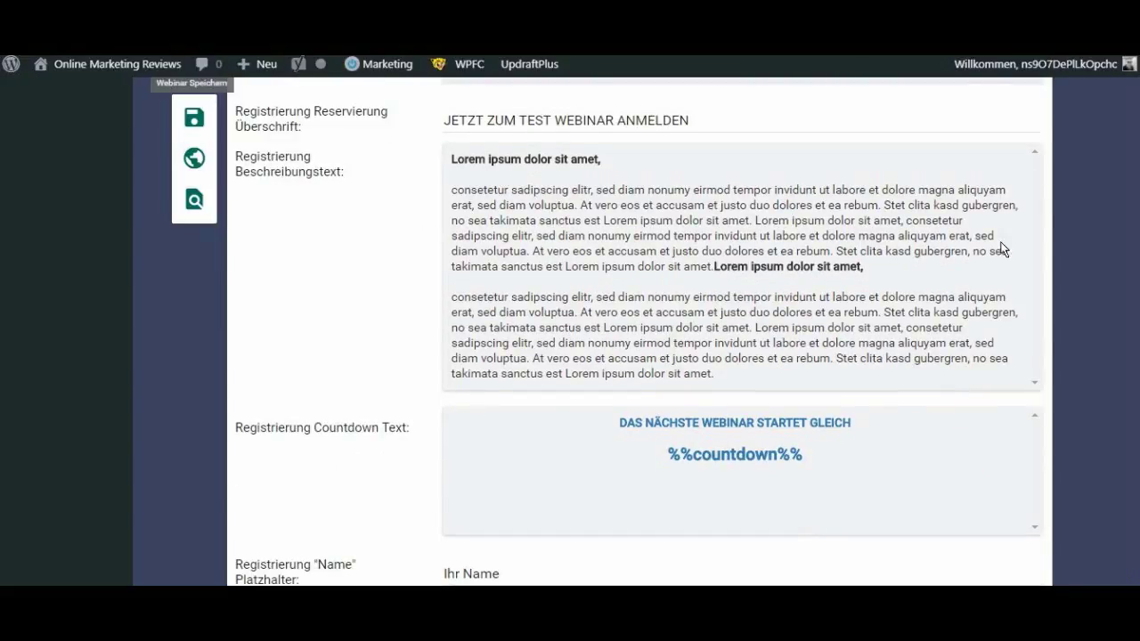
{"action": "scroll", "coordinate": [764, 344], "scroll_direction": "down", "scroll_amount": 1}
{"action": "scroll", "coordinate": [765, 326], "scroll_direction": "down", "scroll_amount": 1}
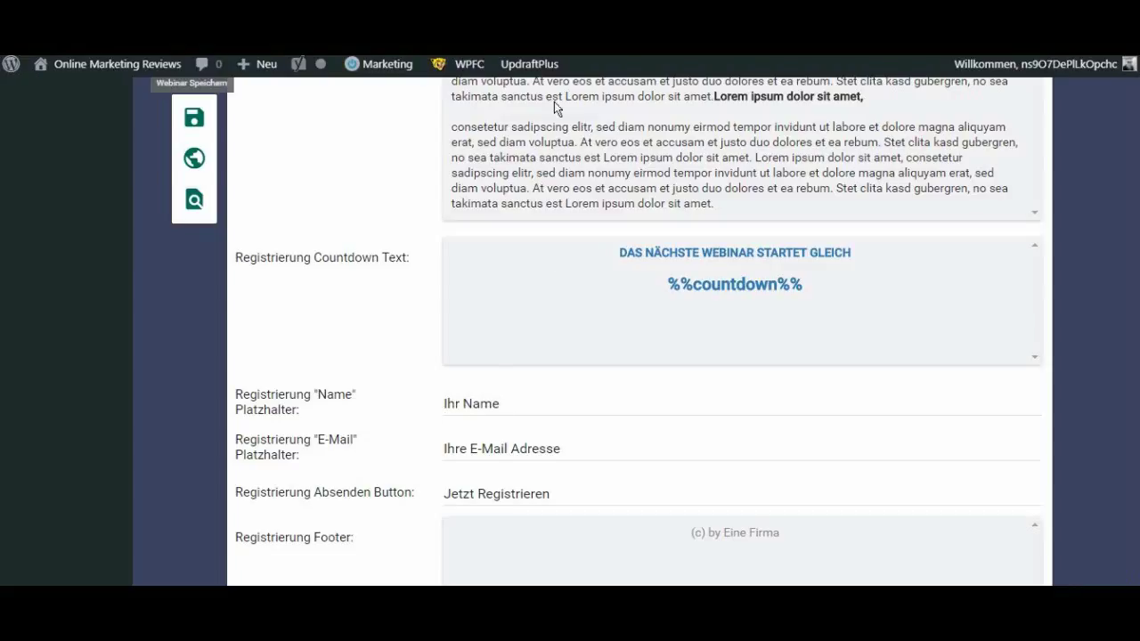
{"action": "left_click", "coordinate": [448, 405]}
{"action": "key", "text": "ctrl+a"}
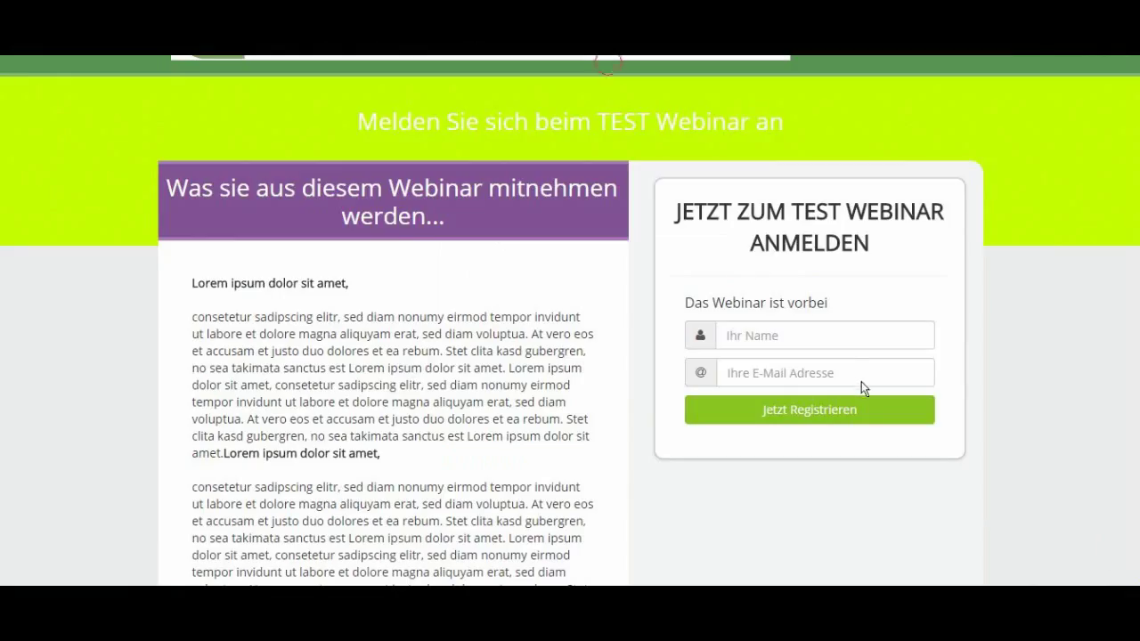
{"action": "left_click", "coordinate": [721, 340]}
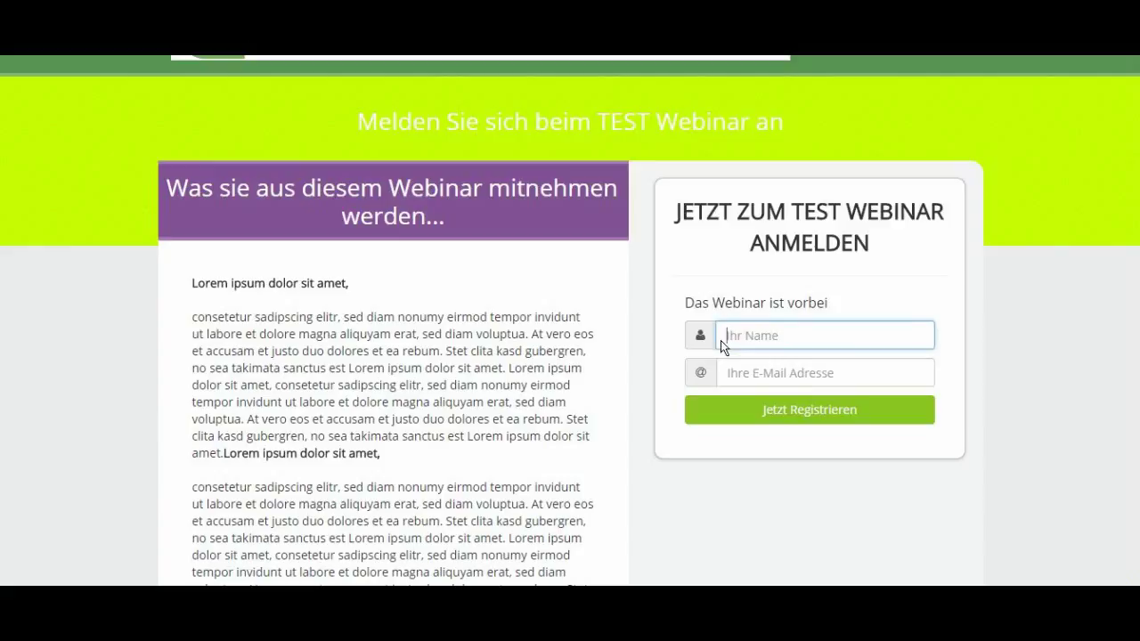
{"action": "left_click", "coordinate": [856, 383]}
{"action": "left_click", "coordinate": [996, 478]}
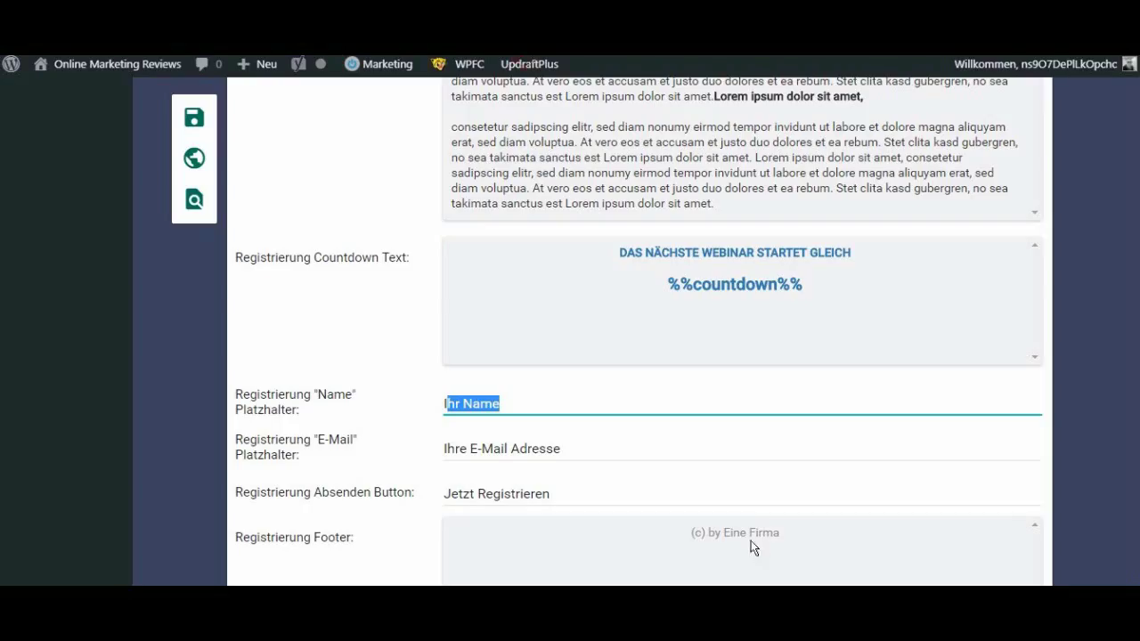
- Examine the Registrierung Footer text editor and look back over the remaining Registrierung design settings
{"action": "scroll", "coordinate": [720, 534], "scroll_direction": "down", "scroll_amount": 2}
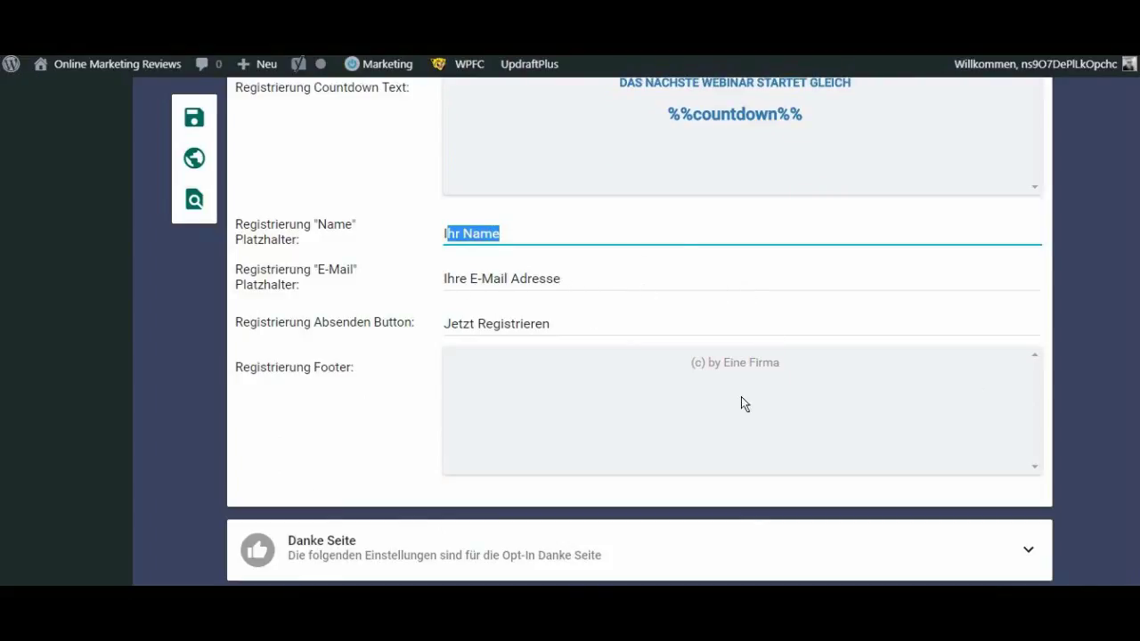
{"action": "left_click", "coordinate": [682, 372]}
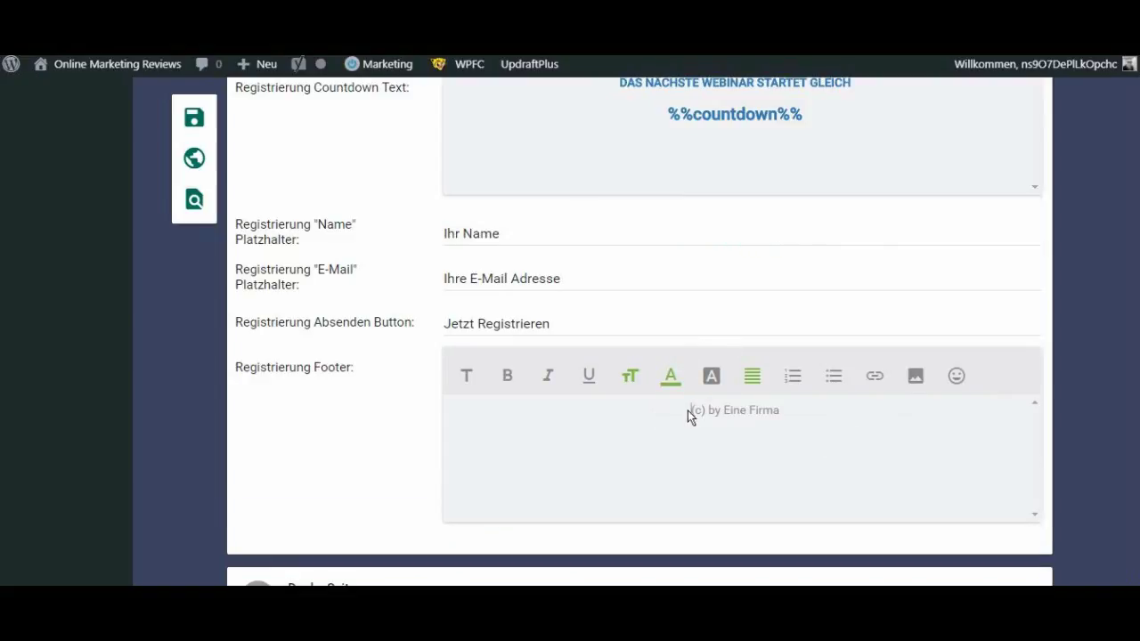
{"action": "scroll", "coordinate": [426, 453], "scroll_direction": "up", "scroll_amount": 2}
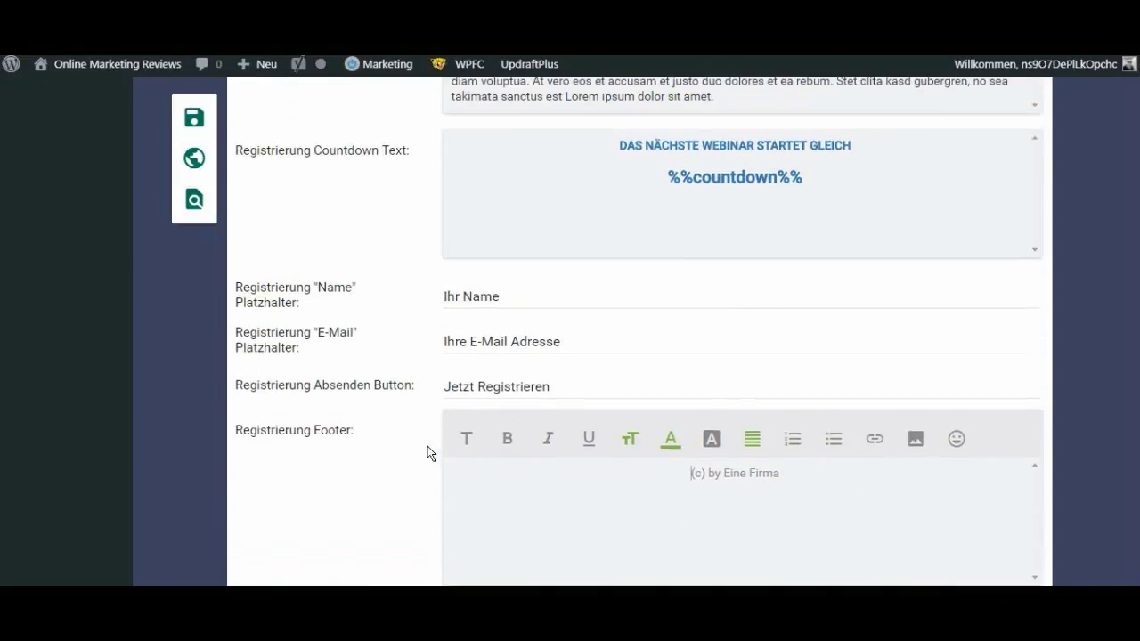
{"action": "scroll", "coordinate": [415, 453], "scroll_direction": "up", "scroll_amount": 4}
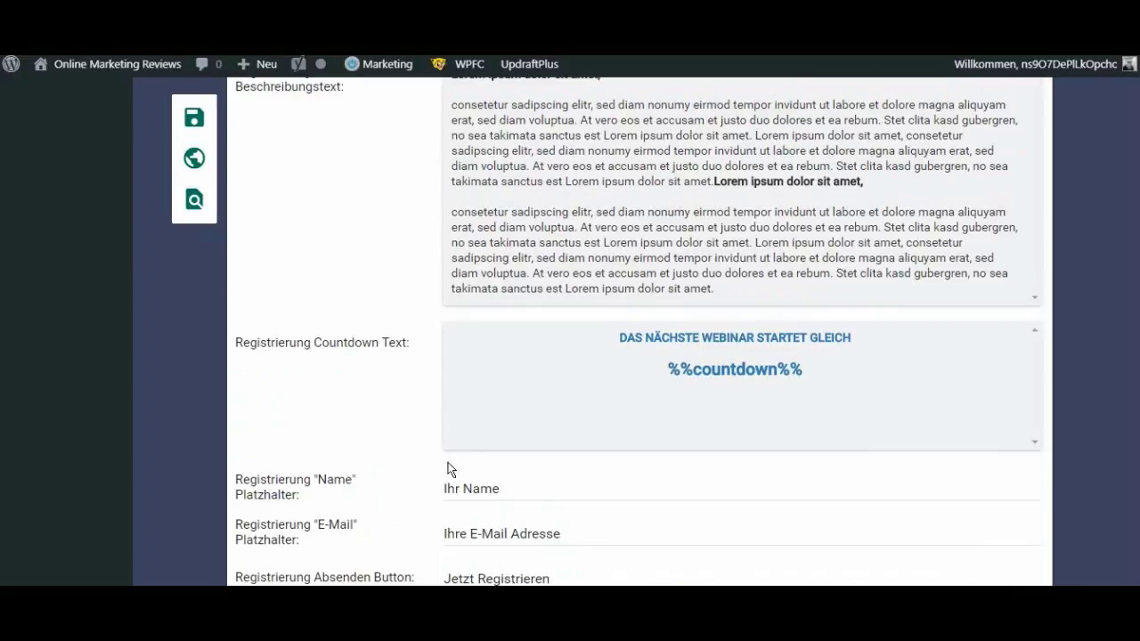
{"action": "scroll", "coordinate": [683, 527], "scroll_direction": "up", "scroll_amount": 2}
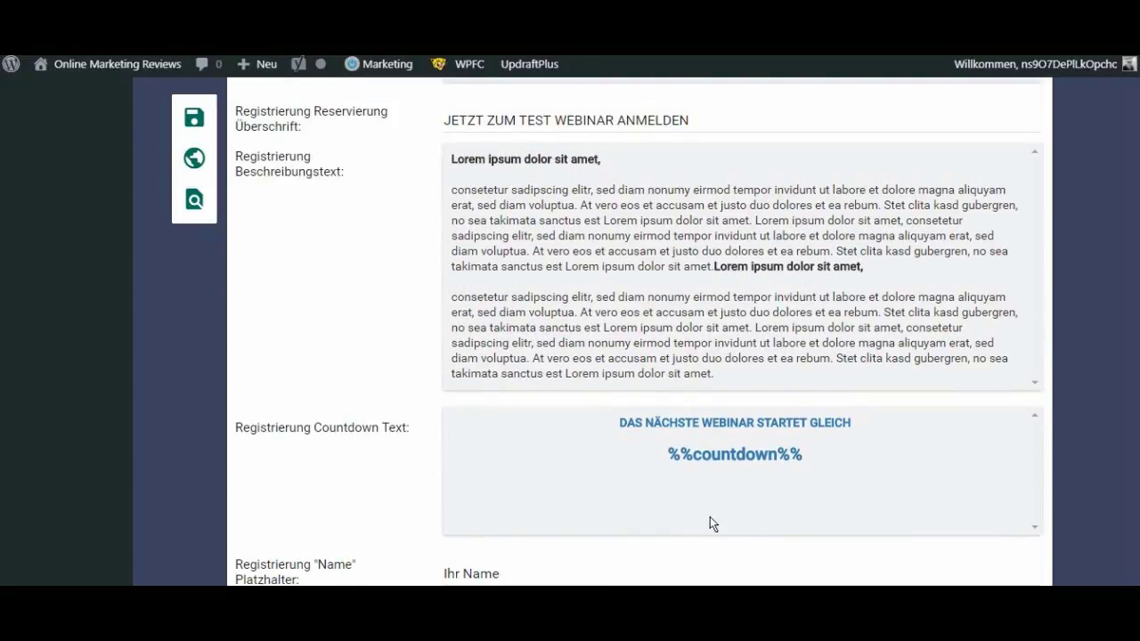
{"action": "scroll", "coordinate": [726, 530], "scroll_direction": "up", "scroll_amount": 12}
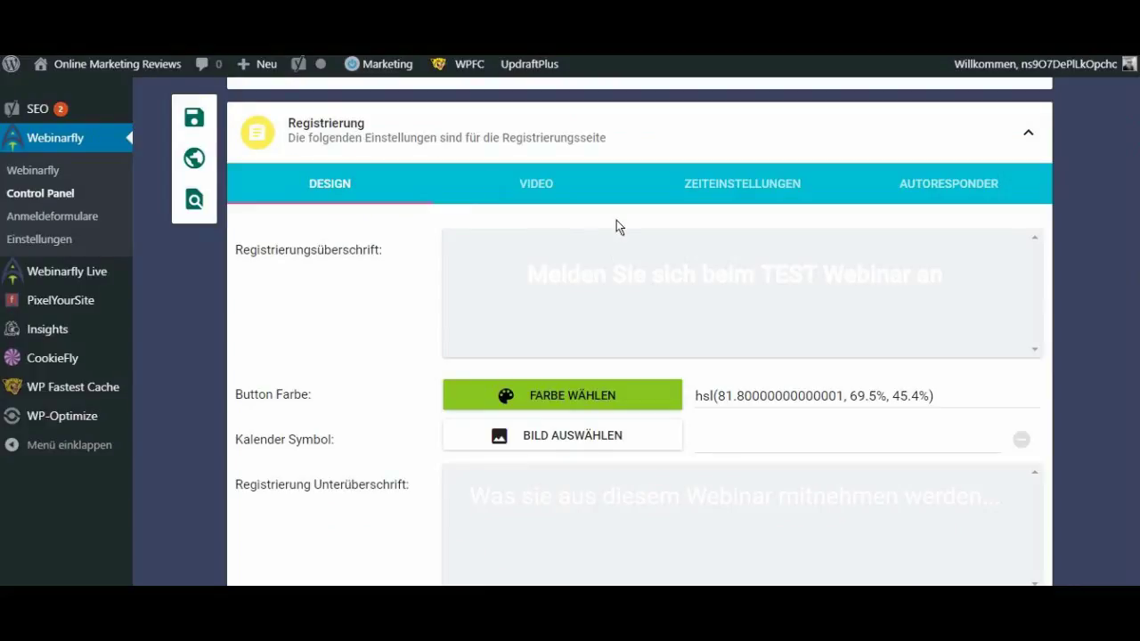
{"action": "left_click", "coordinate": [558, 195]}
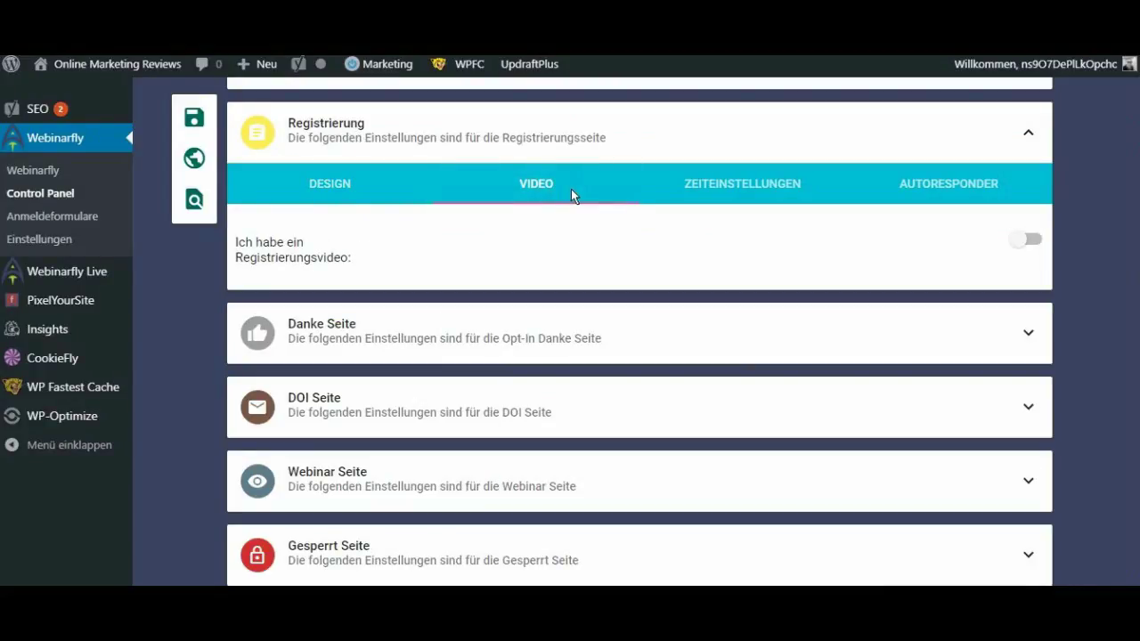
{"action": "left_click", "coordinate": [1028, 238]}
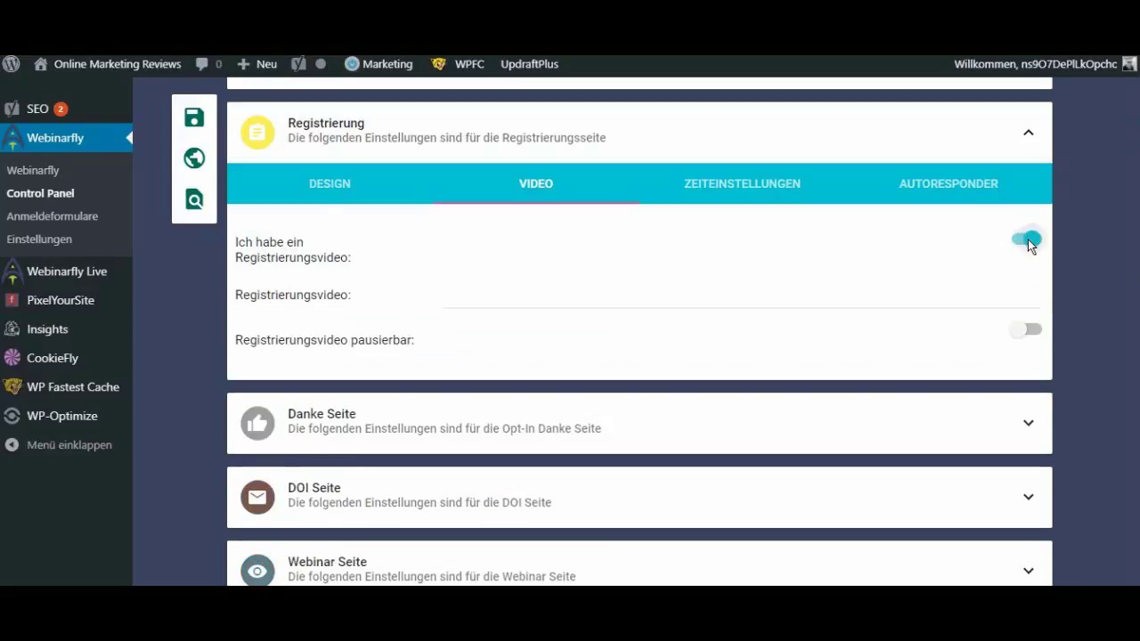
{"action": "left_click", "coordinate": [475, 307]}
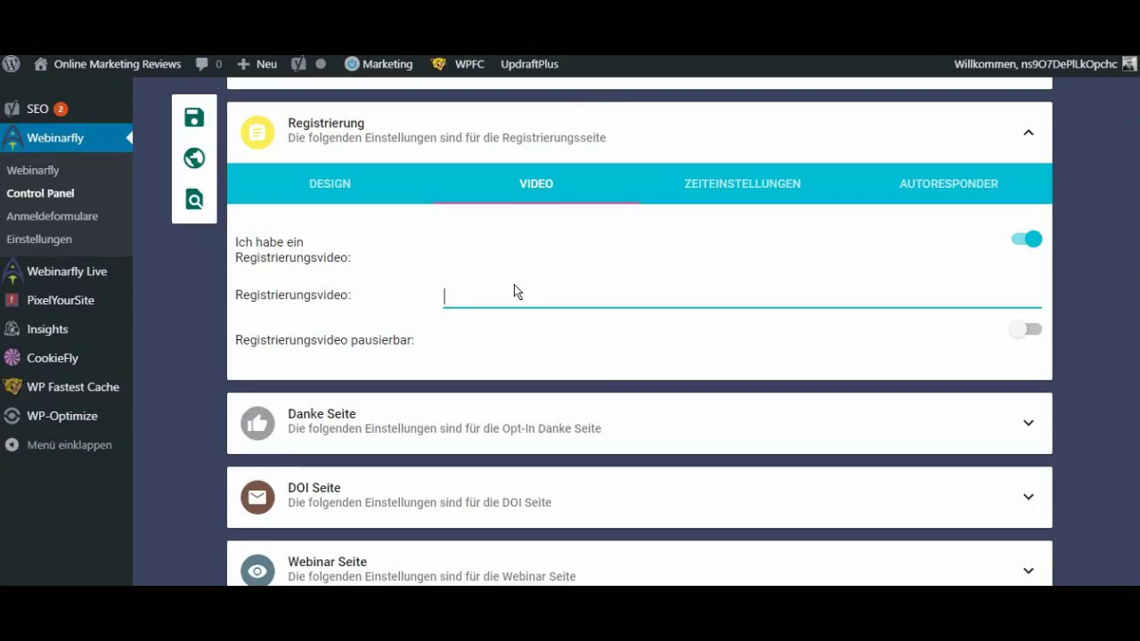
{"action": "type", "text": "https://www.youtube.com/watch?v=jx3sHSyxlIY"}
{"action": "left_click", "coordinate": [1029, 330]}
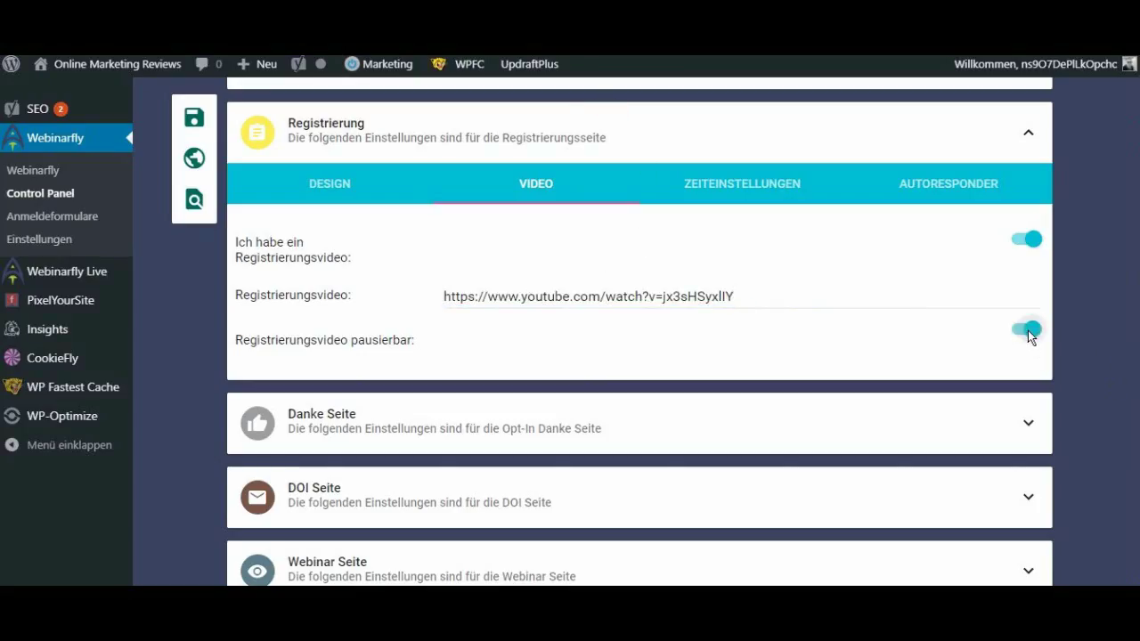
{"action": "left_click", "coordinate": [201, 122]}
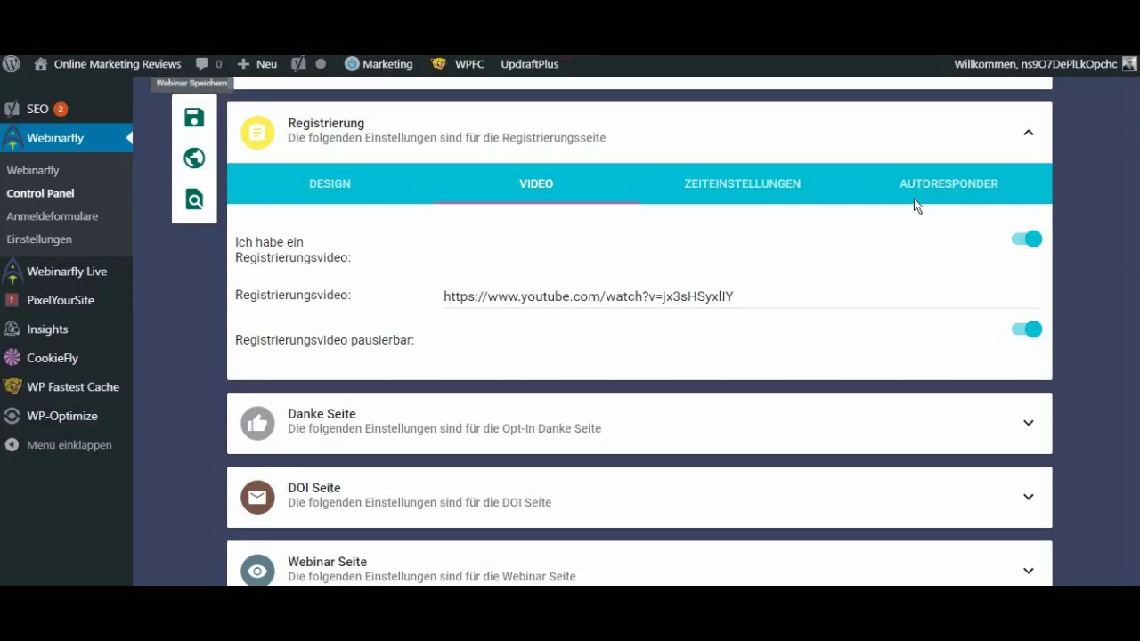
- Activate the countdown to the next webinar in the registration's Zeiteinstellungen and save the webinar
{"action": "left_click", "coordinate": [761, 186]}
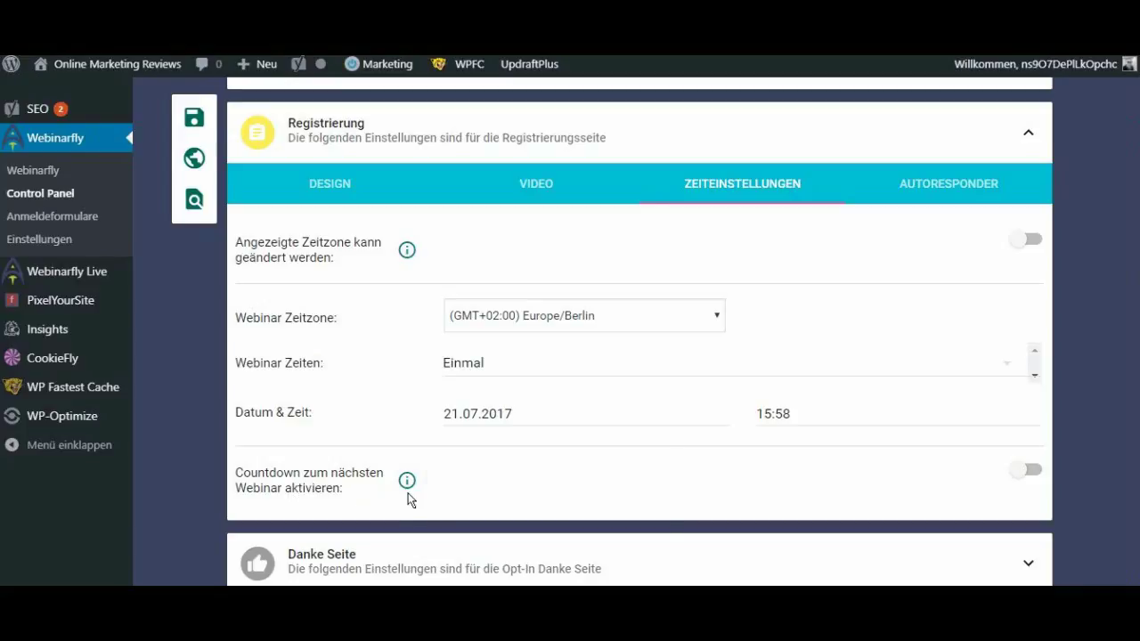
{"action": "mouse_move", "coordinate": [408, 494]}
{"action": "left_click", "coordinate": [1025, 470]}
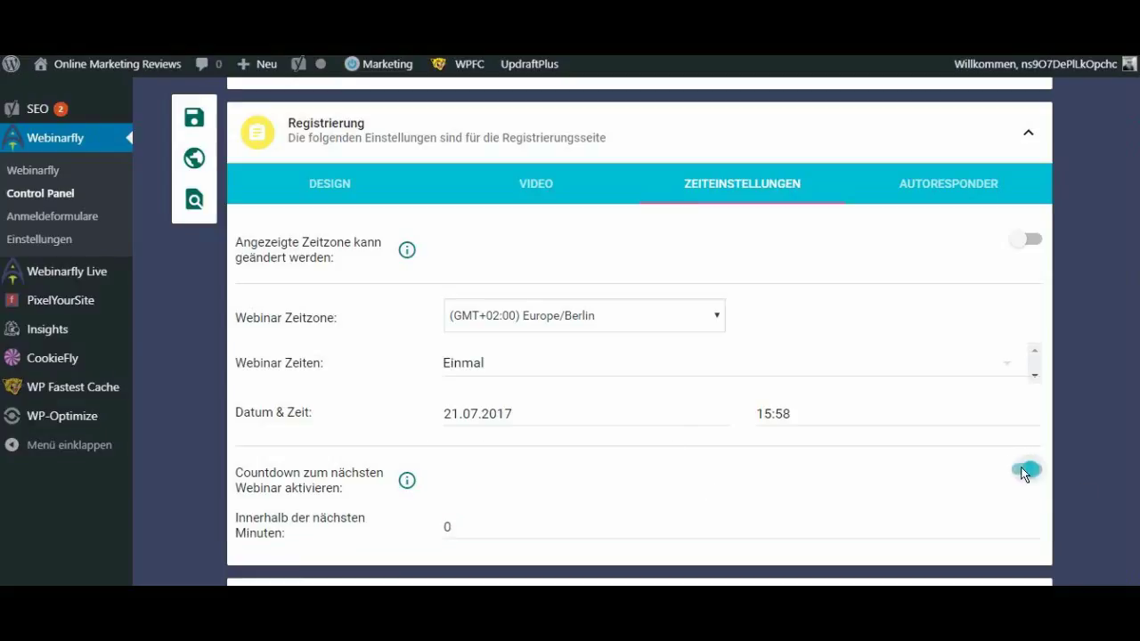
{"action": "left_click", "coordinate": [194, 118]}
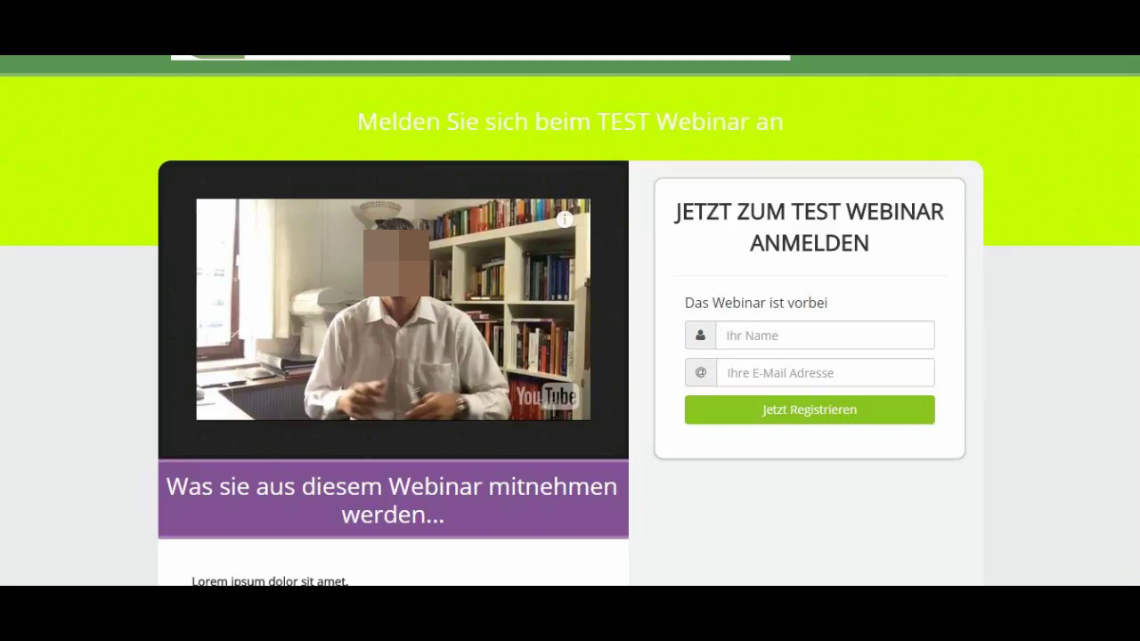
- Reload the registration page to check its video and sign-up form, and return to the Zeiteinstellungen
{"action": "key", "text": "F5"}
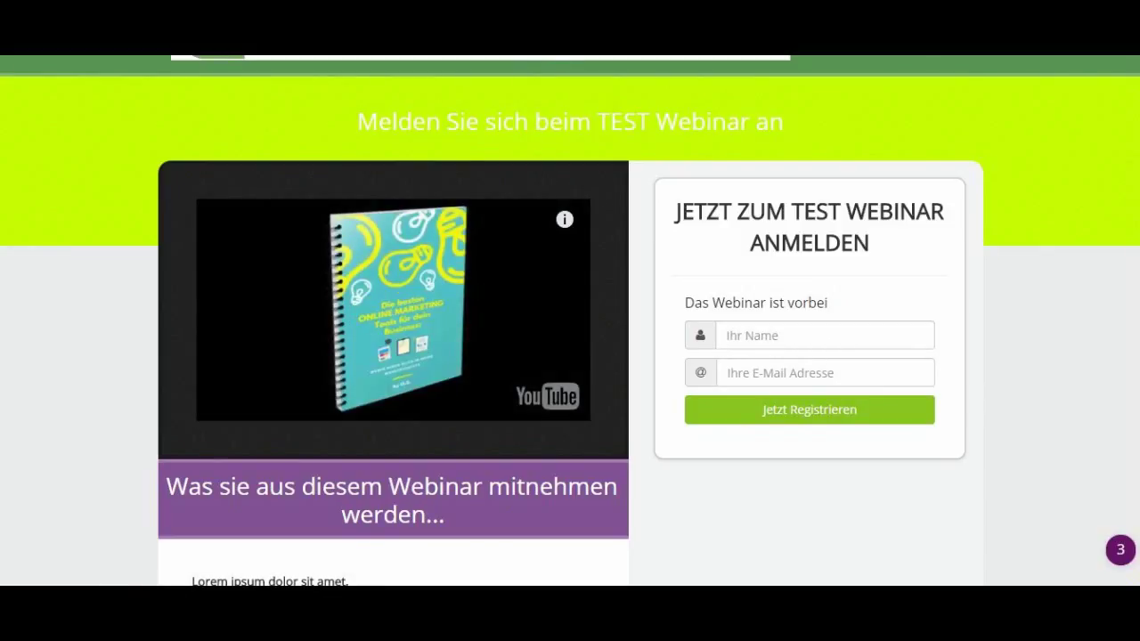
{"action": "key", "text": "ctrl+Tab"}
{"action": "scroll", "coordinate": [916, 329], "scroll_direction": "down", "scroll_amount": 1}
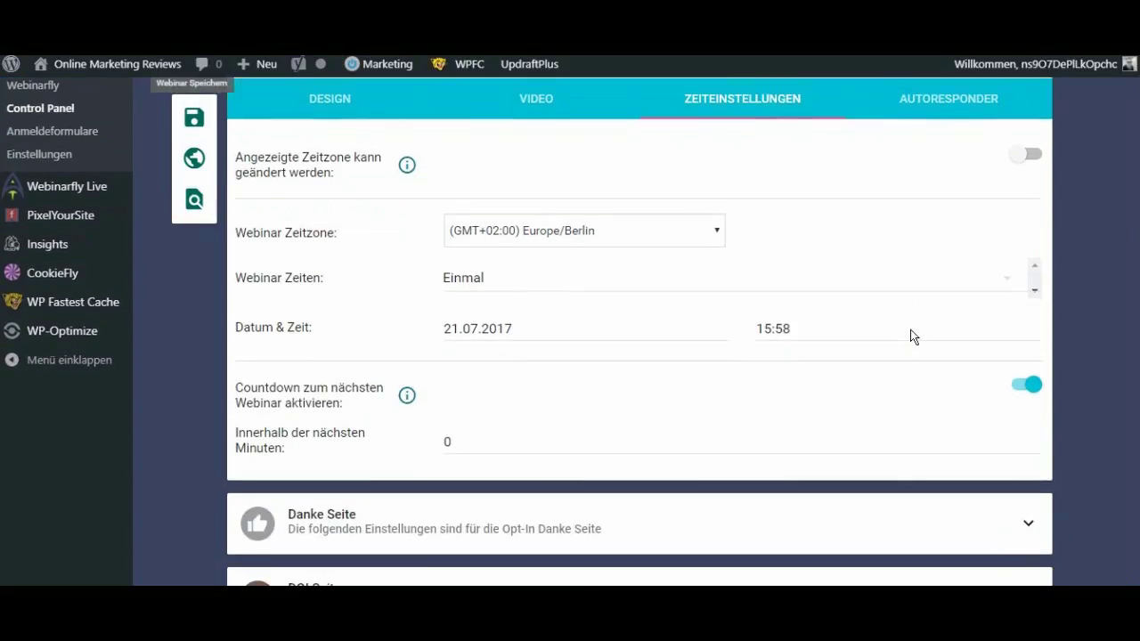
- Review the Webinar Zeiten options, keep the one-time webinar's time at 15:58, and set its date to 22.07.2017
{"action": "scroll", "coordinate": [911, 335], "scroll_direction": "down", "scroll_amount": 2}
{"action": "scroll", "coordinate": [911, 333], "scroll_direction": "up", "scroll_amount": 3}
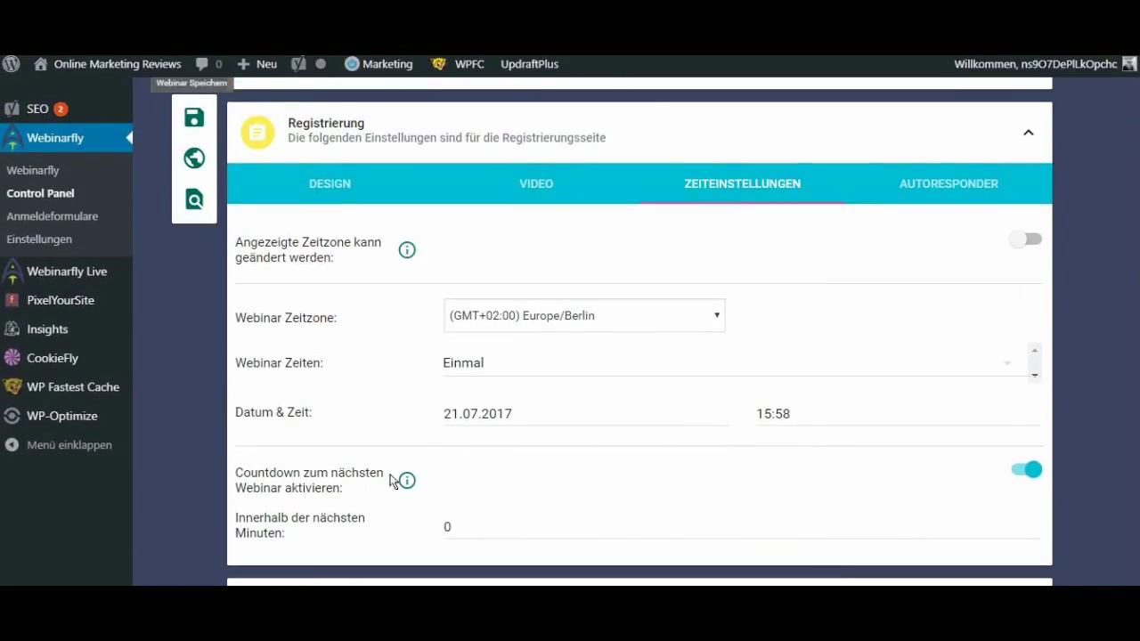
{"action": "left_click", "coordinate": [998, 372]}
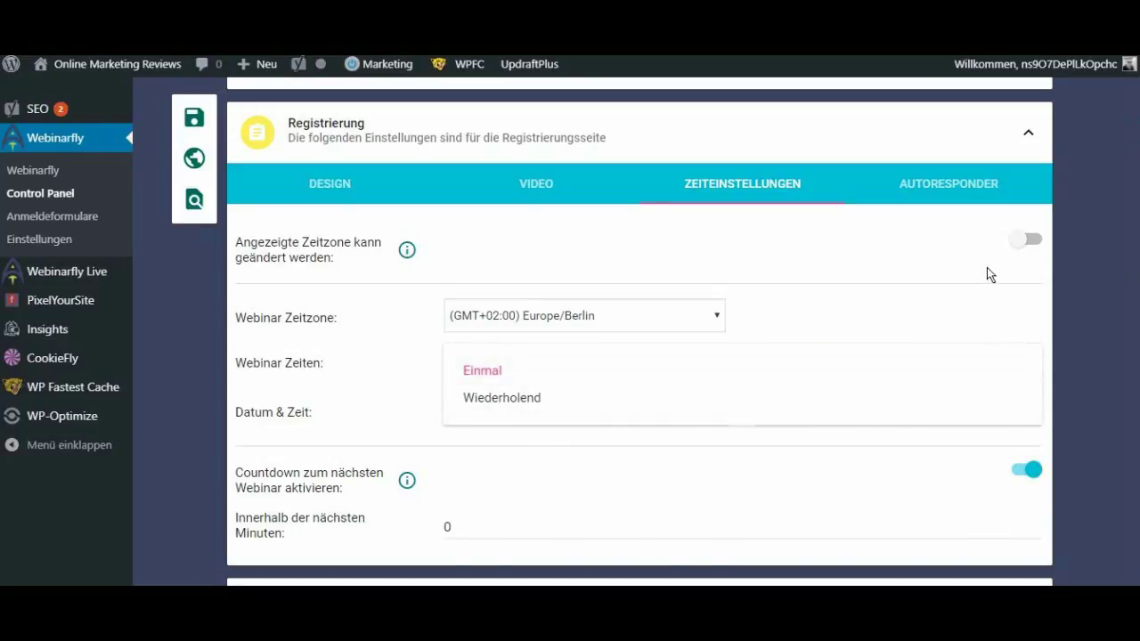
{"action": "left_click", "coordinate": [928, 308]}
{"action": "left_click", "coordinate": [849, 418]}
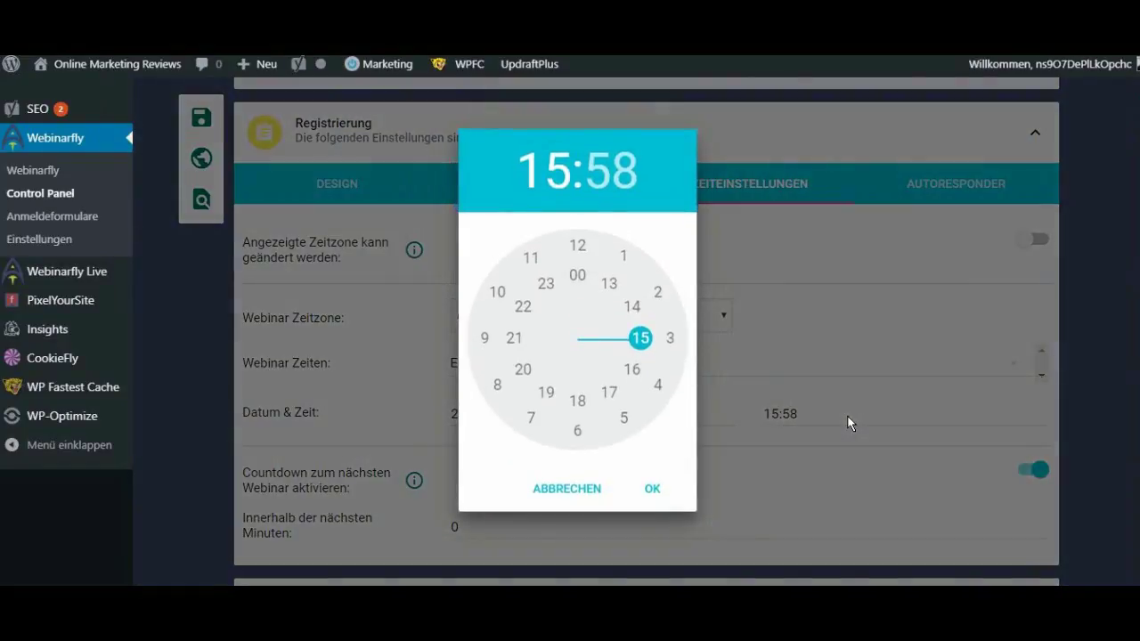
{"action": "mouse_move", "coordinate": [643, 343]}
{"action": "left_mouse_down"}
{"action": "mouse_move", "coordinate": [635, 303]}
{"action": "mouse_move", "coordinate": [655, 343]}
{"action": "left_mouse_up"}
{"action": "left_click", "coordinate": [659, 497]}
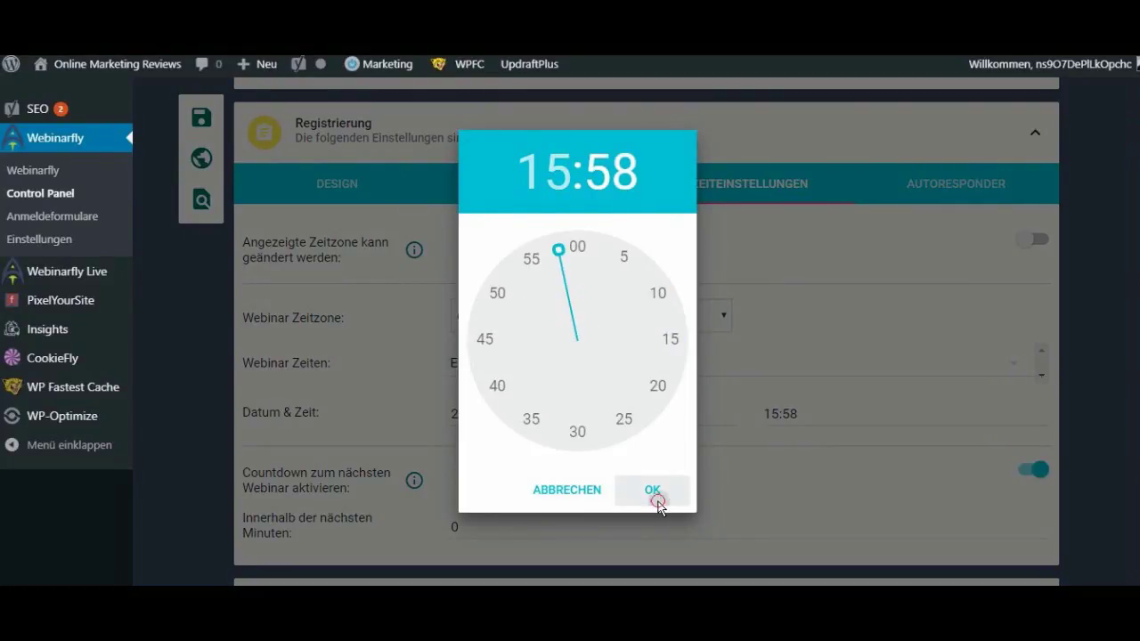
{"action": "left_click", "coordinate": [553, 416]}
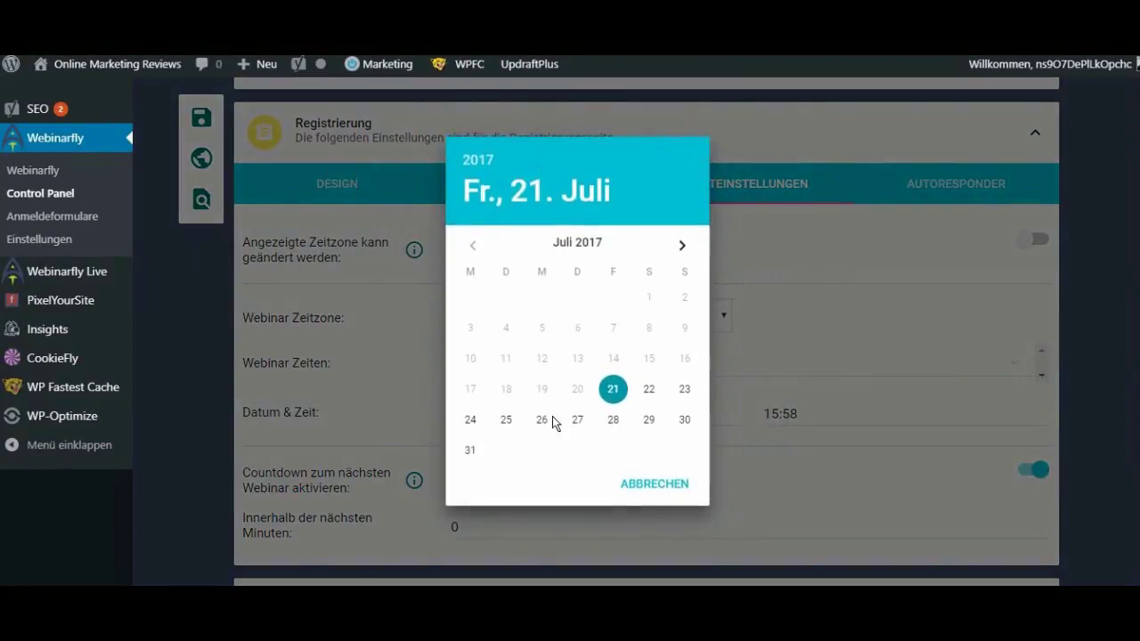
{"action": "left_click", "coordinate": [657, 398]}
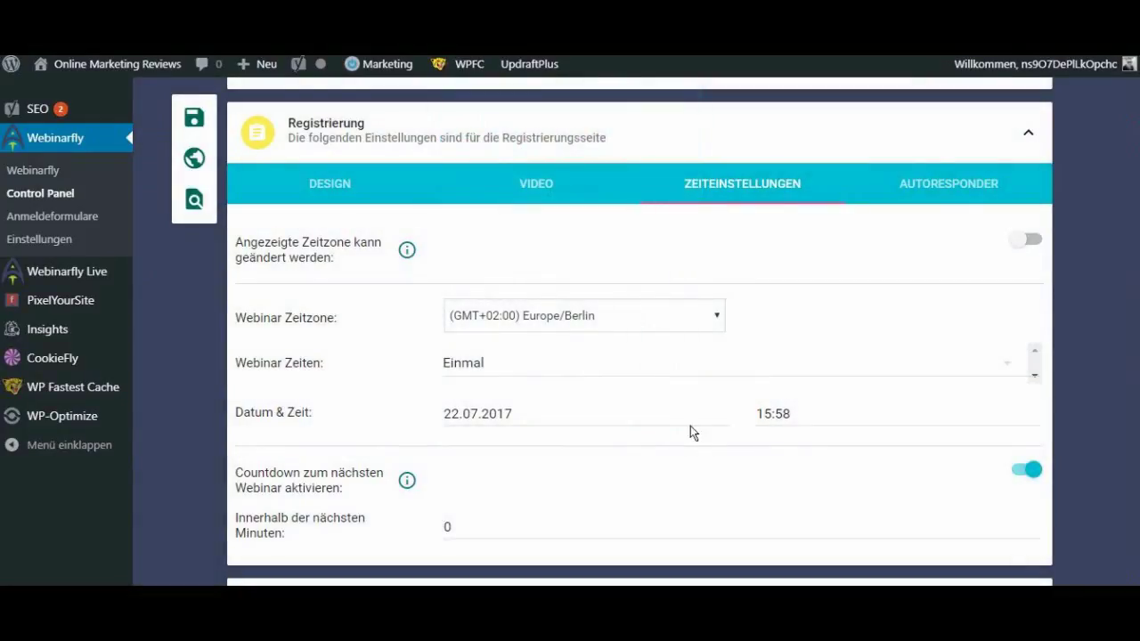
- Switch the Webinar Zeiten to Wiederholend and consult the explanation of how many upcoming webinars are shown
{"action": "left_click", "coordinate": [1014, 362]}
{"action": "left_click", "coordinate": [567, 398]}
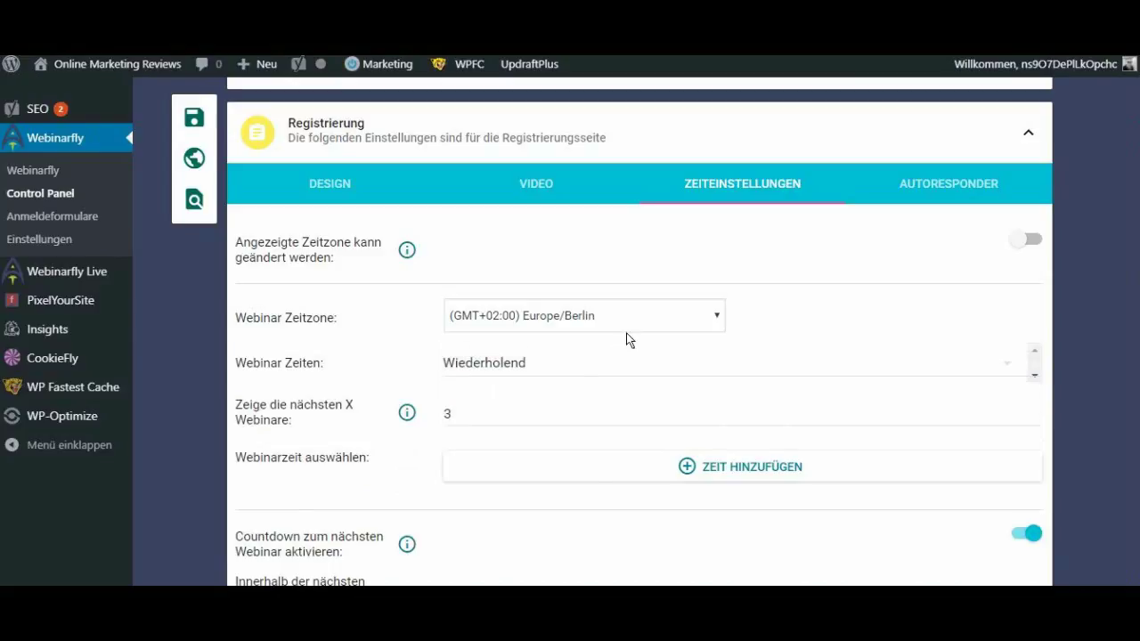
{"action": "mouse_move", "coordinate": [414, 413]}
- Add a recurring webinar time at 13:58 with Sonntag, Montag and Donnerstag excluded from the weekdays
{"action": "left_click", "coordinate": [717, 478]}
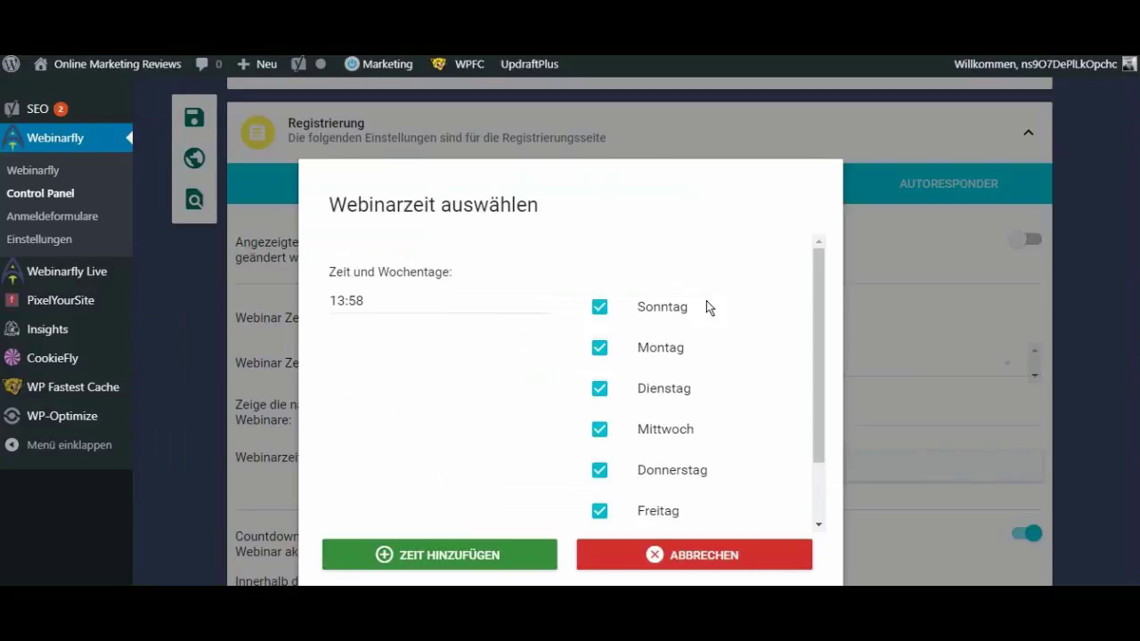
{"action": "scroll", "coordinate": [665, 323], "scroll_direction": "down", "scroll_amount": 2}
{"action": "scroll", "coordinate": [641, 323], "scroll_direction": "up", "scroll_amount": 2}
{"action": "left_click", "coordinate": [383, 307]}
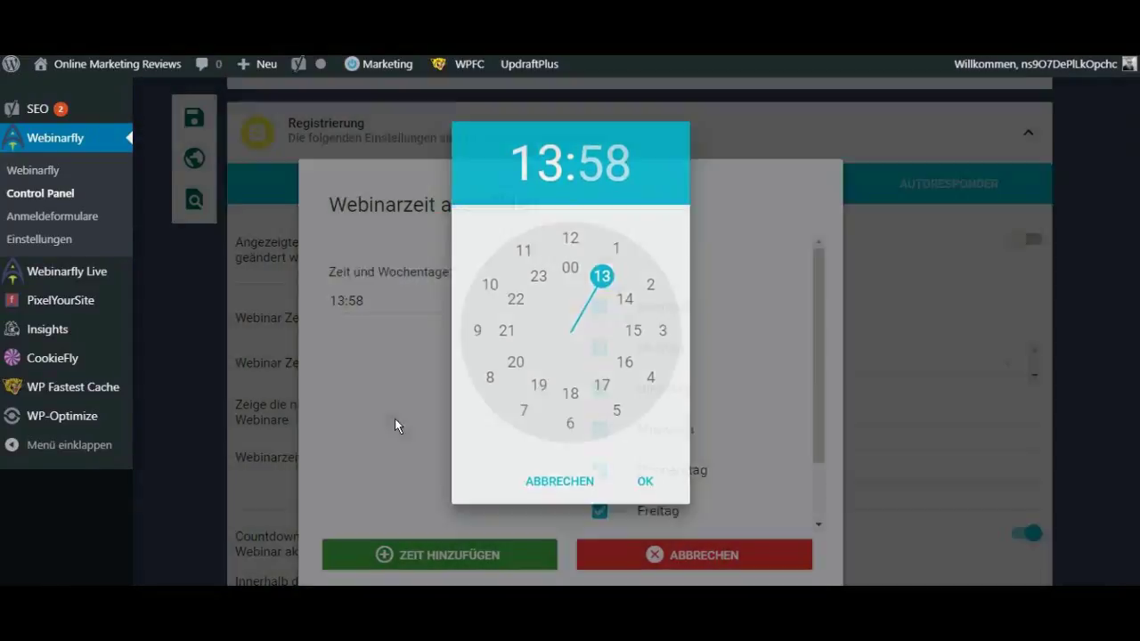
{"action": "left_click", "coordinate": [396, 426]}
{"action": "left_click", "coordinate": [598, 306]}
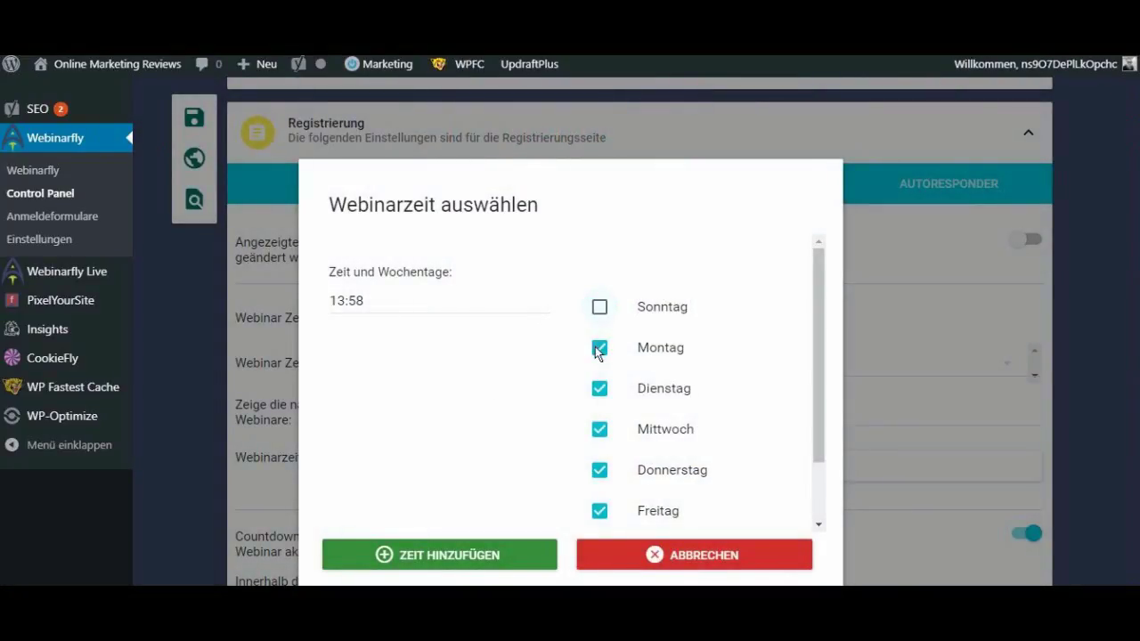
{"action": "left_click", "coordinate": [597, 350]}
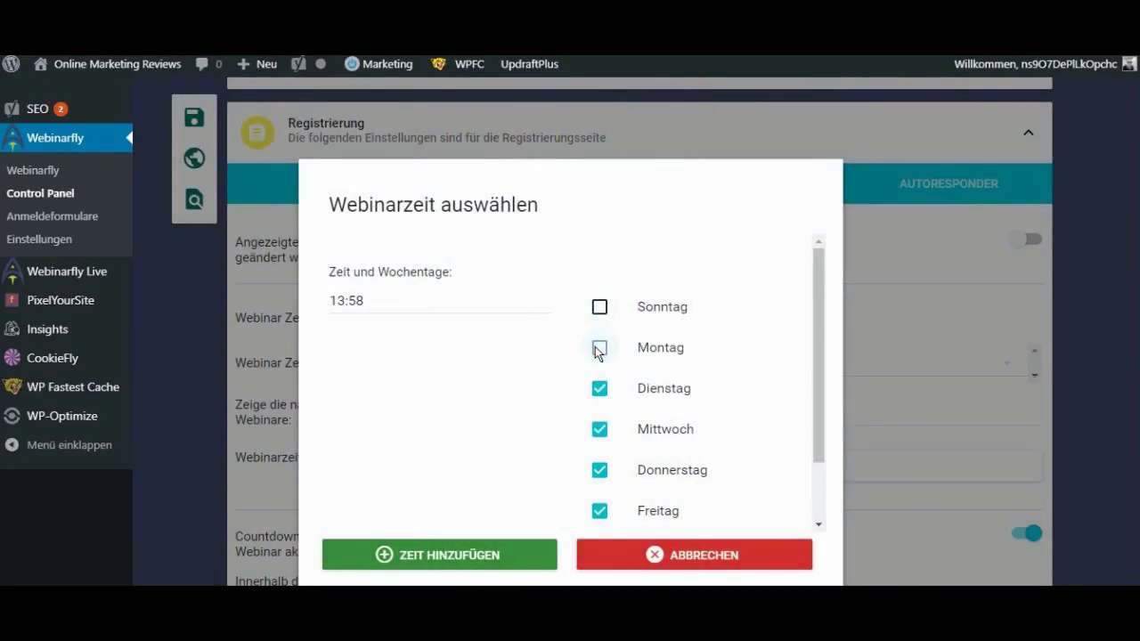
{"action": "left_click", "coordinate": [600, 471]}
{"action": "left_click", "coordinate": [475, 549]}
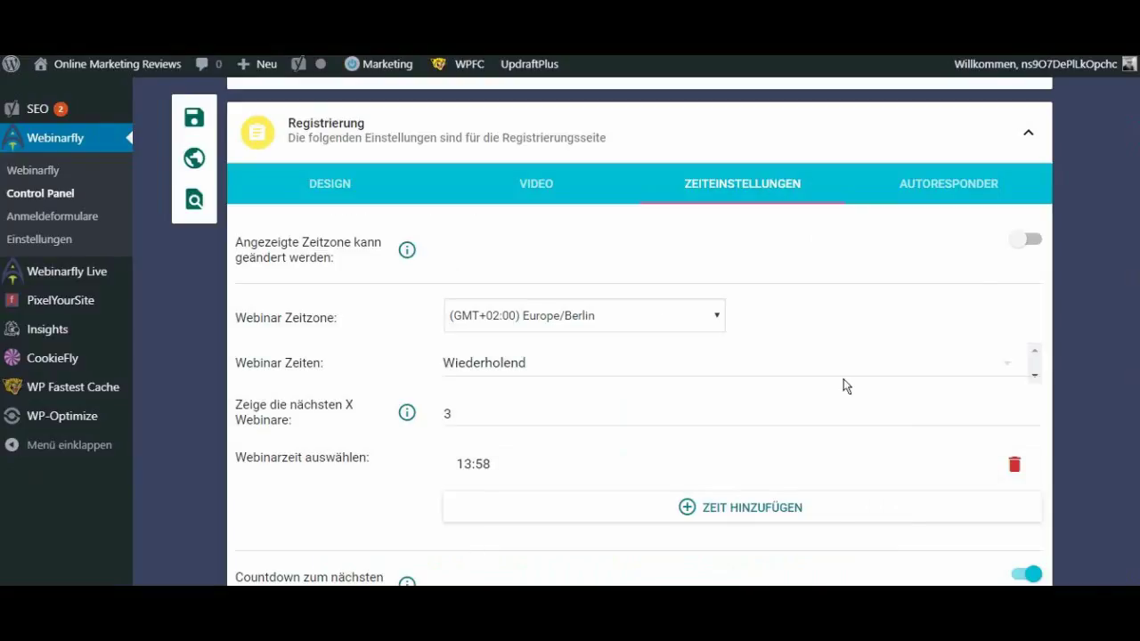
- Save the webinar and reload the registration page to check the offered dates, then return to the Zeiteinstellungen
{"action": "left_click", "coordinate": [194, 117]}
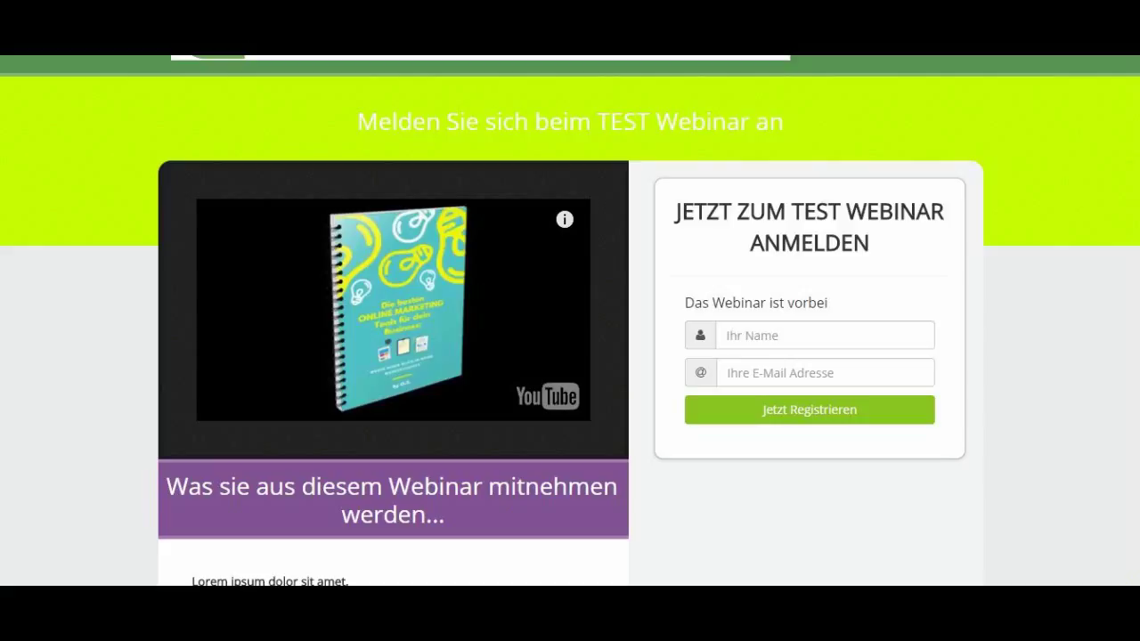
{"action": "key", "text": "F5"}
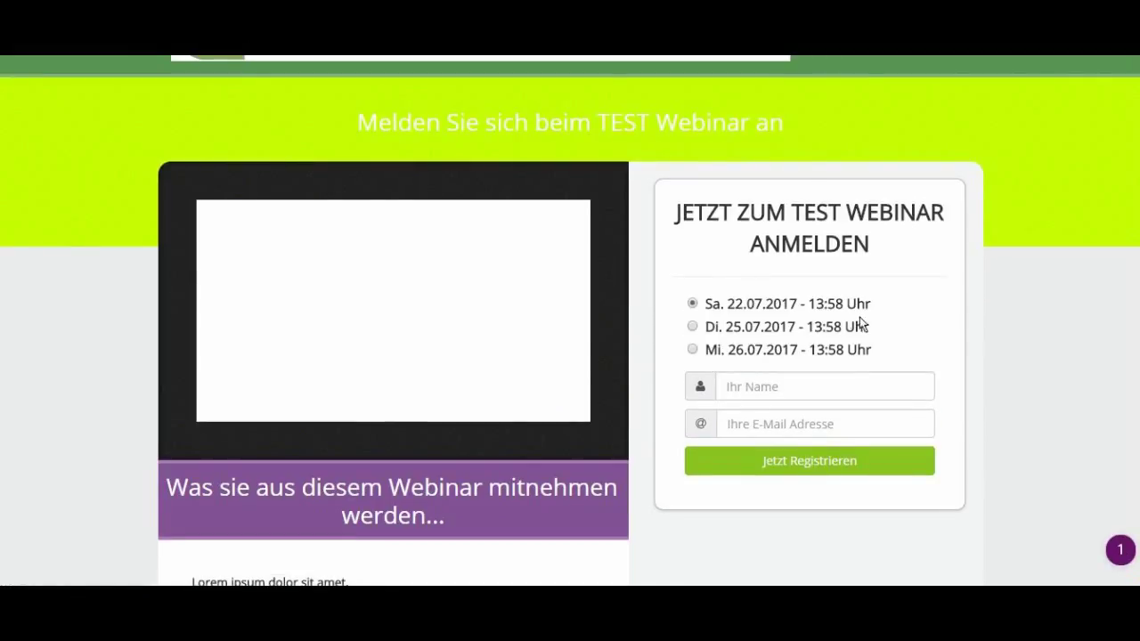
{"action": "left_click", "coordinate": [384, 312]}
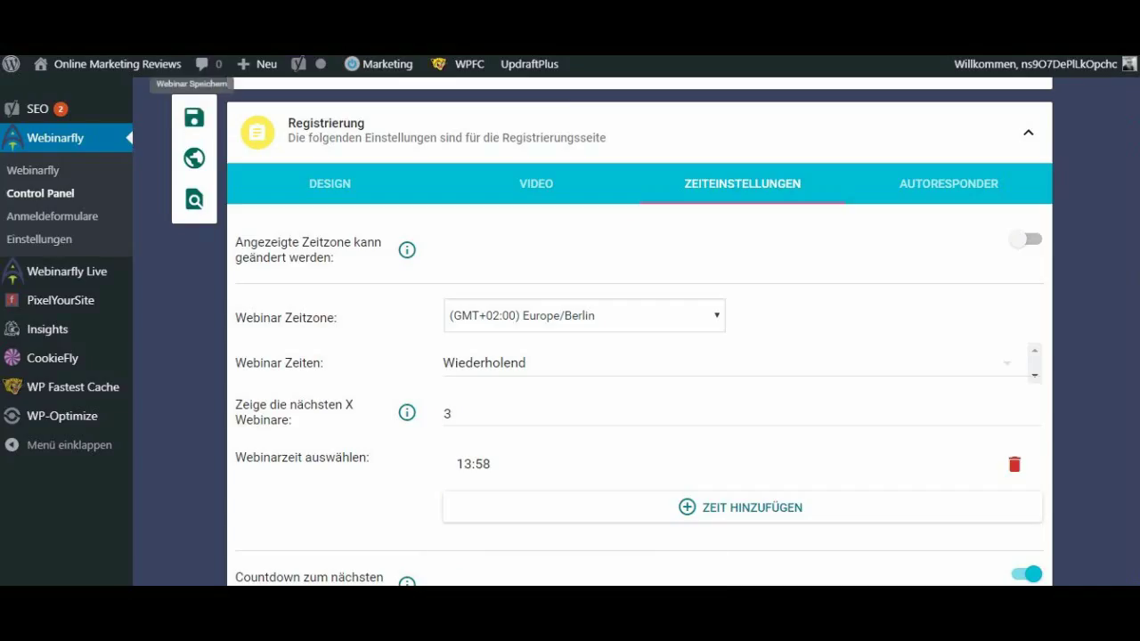
- Set the countdown's Innerhalb der nächsten Minuten value to 1
{"action": "scroll", "coordinate": [687, 331], "scroll_direction": "down", "scroll_amount": 3}
{"action": "scroll", "coordinate": [675, 354], "scroll_direction": "down", "scroll_amount": 1}
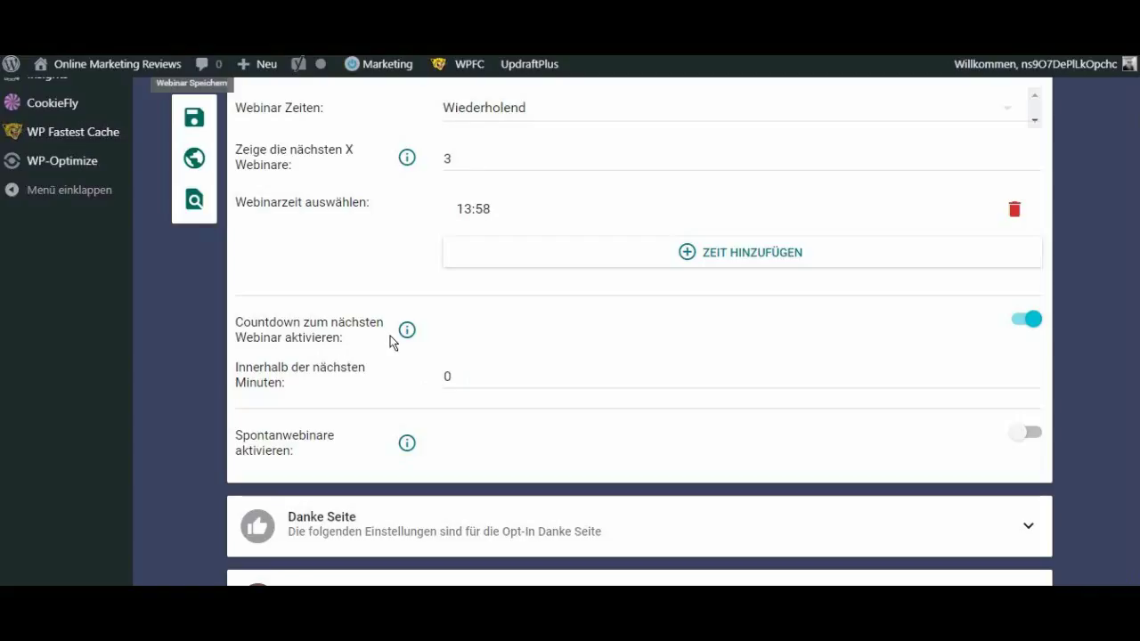
{"action": "mouse_move", "coordinate": [410, 337]}
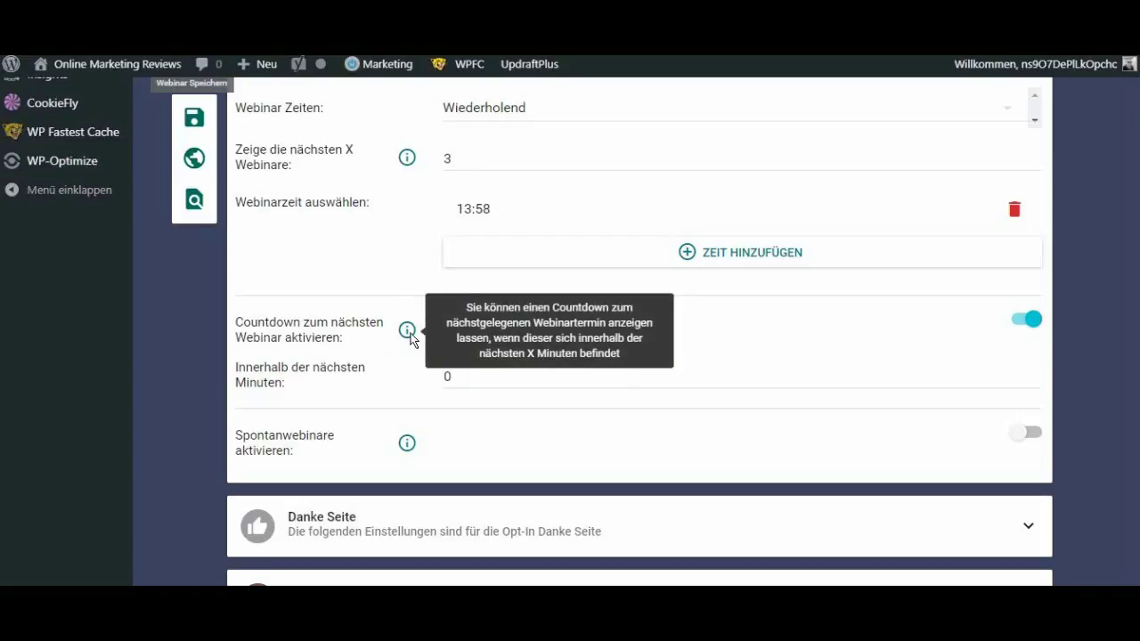
{"action": "double_click", "coordinate": [472, 381]}
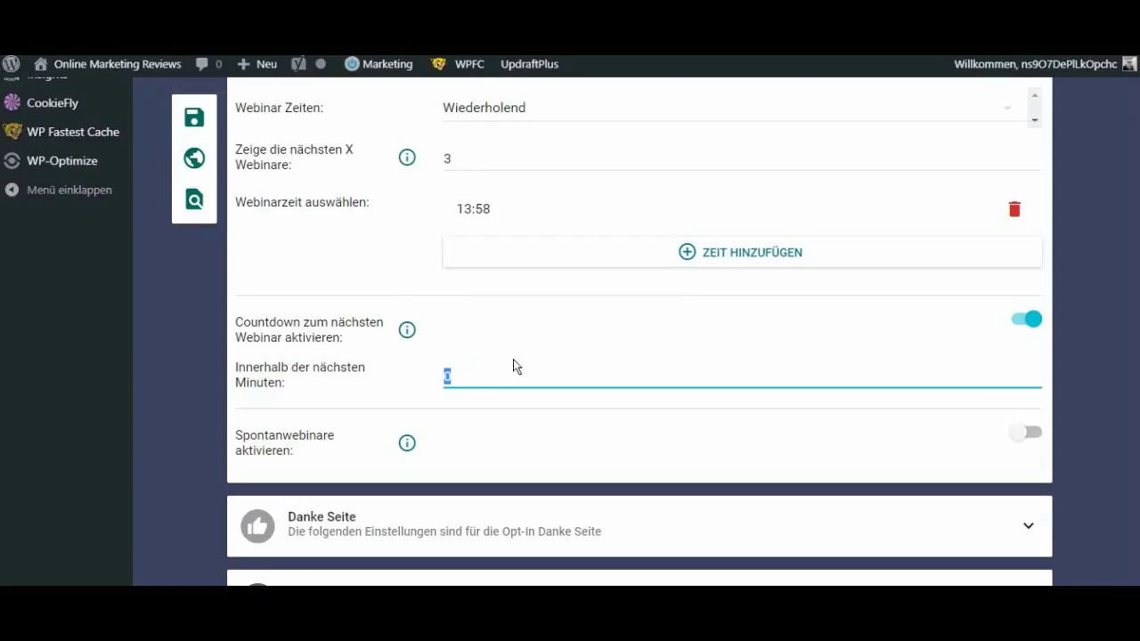
{"action": "type", "text": "30"}
{"action": "key", "text": "BackSpace"}
{"action": "key", "text": "BackSpace"}
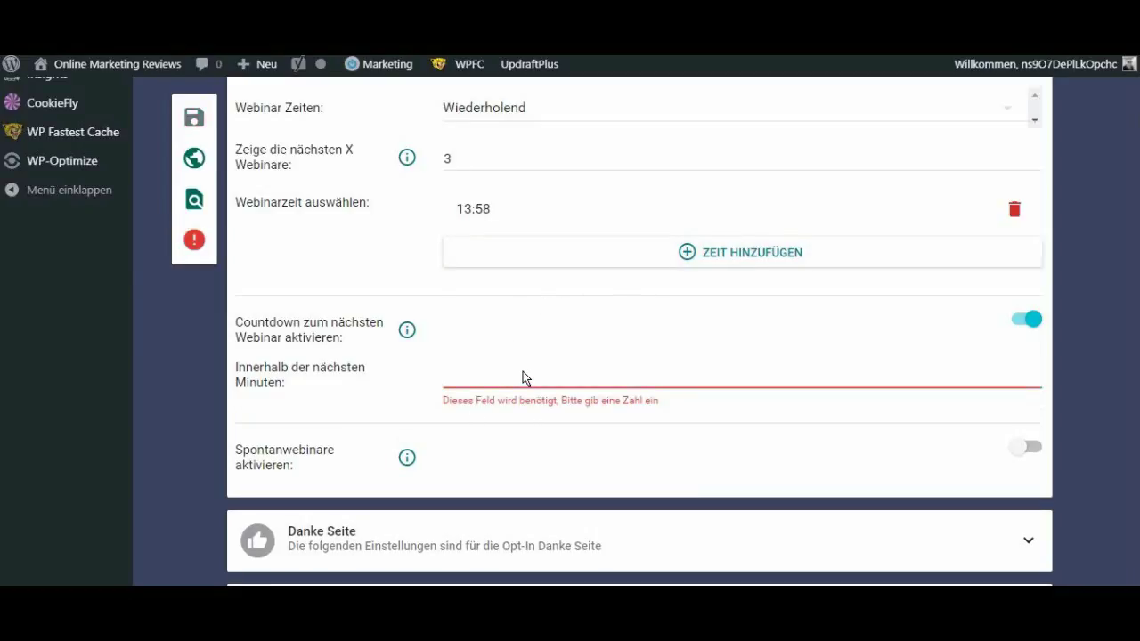
{"action": "type", "text": "1"}
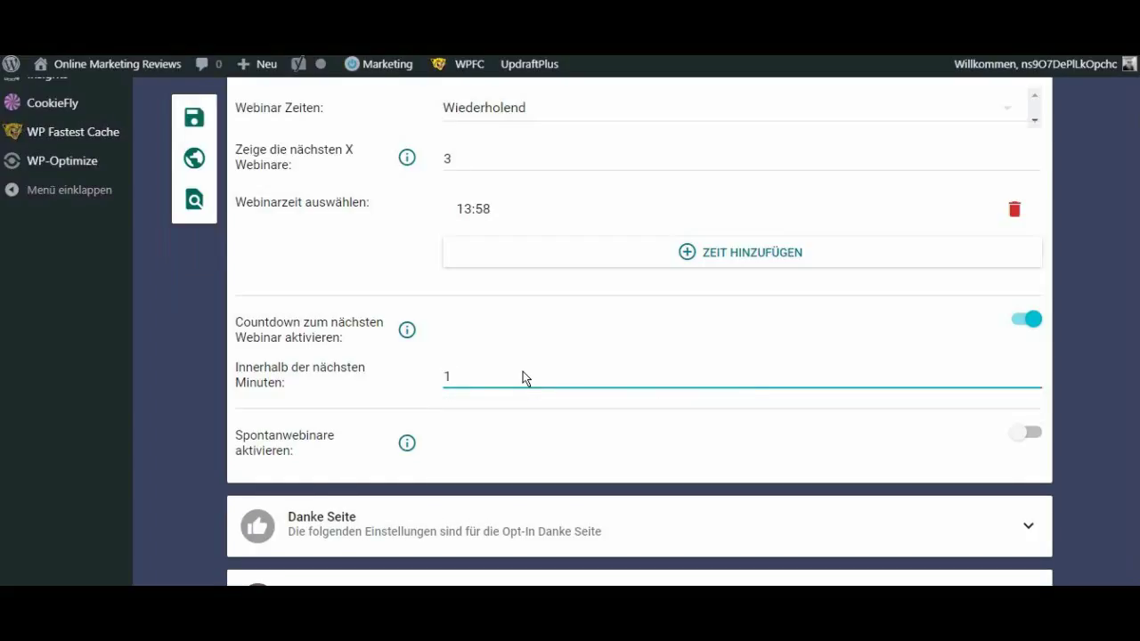
{"action": "type", "text": "0"}
{"action": "key", "text": "BackSpace"}
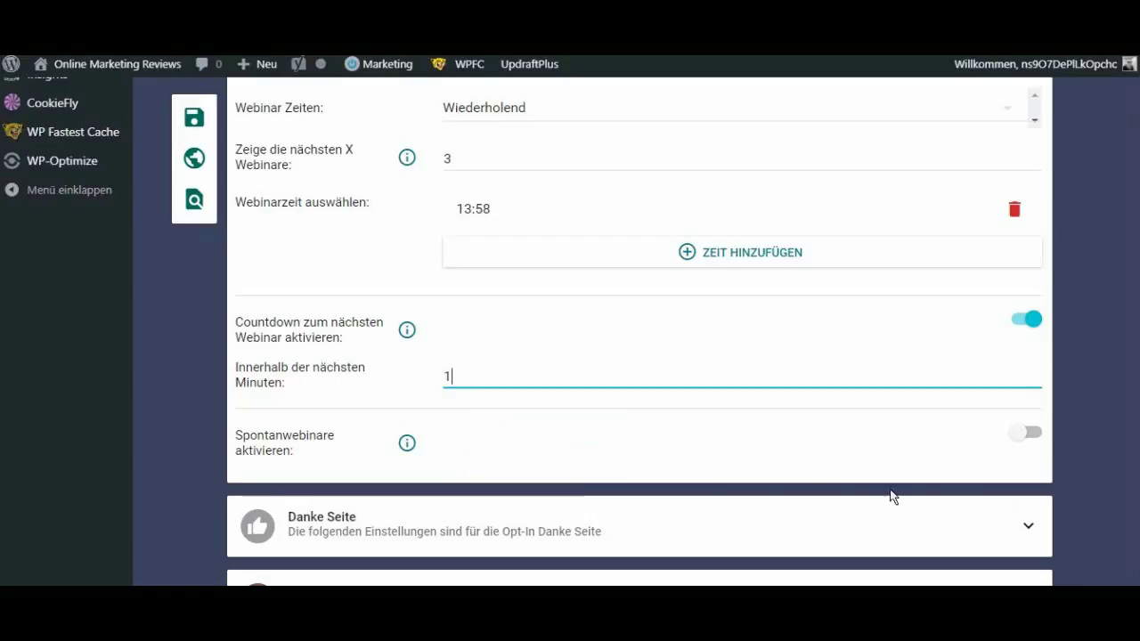
- Activate Spontanwebinare and review the Spontanzeiten options, keeping Zu jeder vollen Stunde
{"action": "mouse_move", "coordinate": [407, 441]}
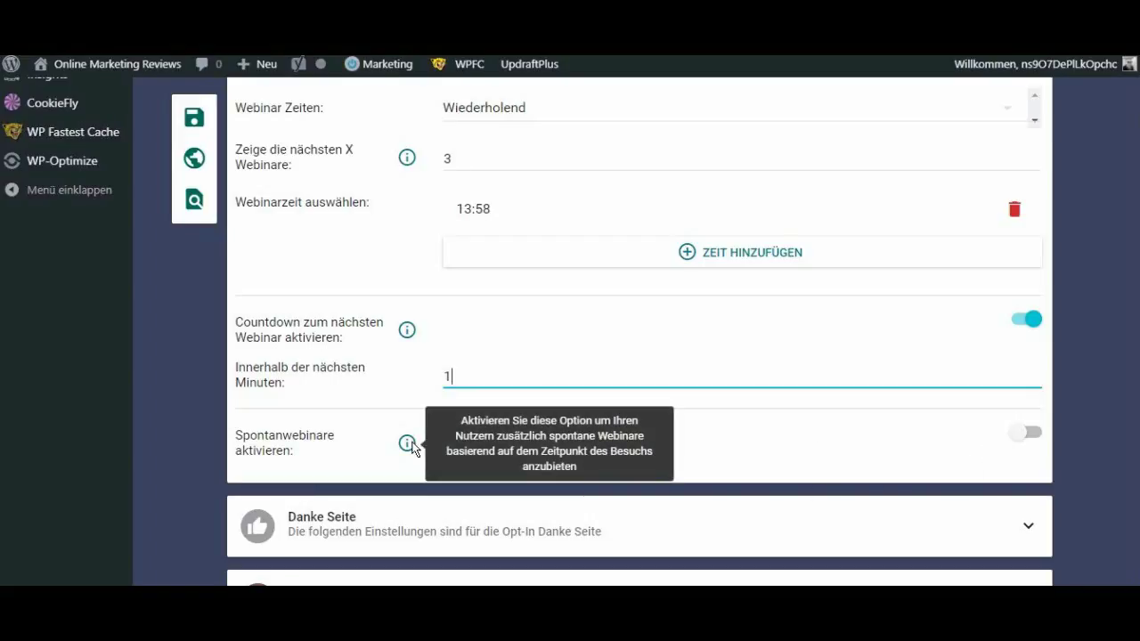
{"action": "left_click", "coordinate": [411, 445]}
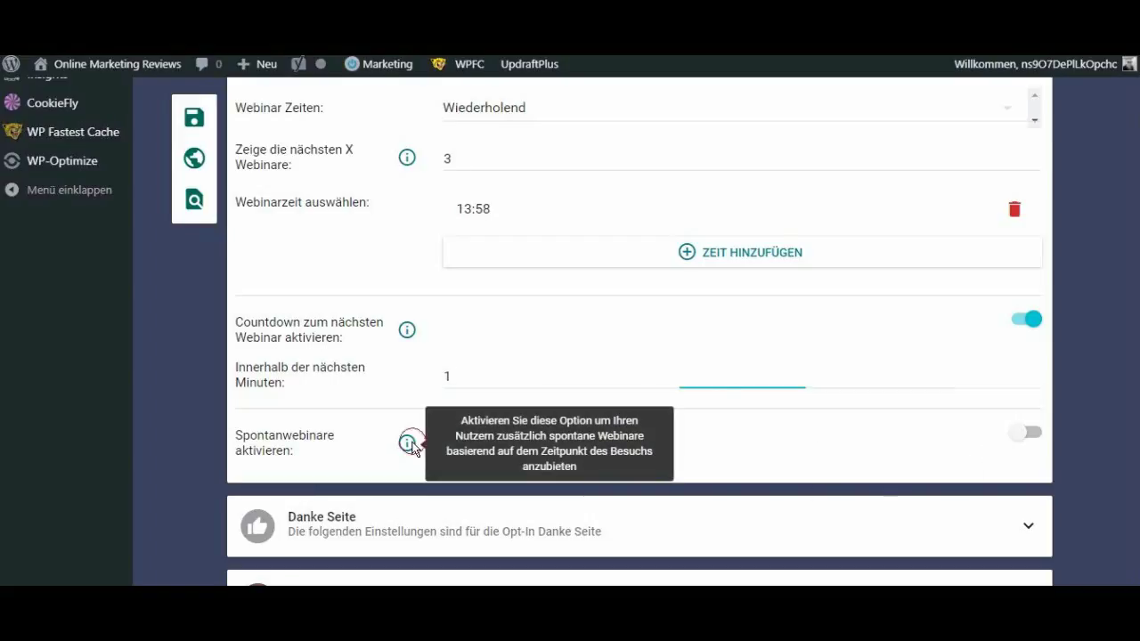
{"action": "left_click", "coordinate": [1025, 432]}
{"action": "scroll", "coordinate": [382, 482], "scroll_direction": "down", "scroll_amount": 1}
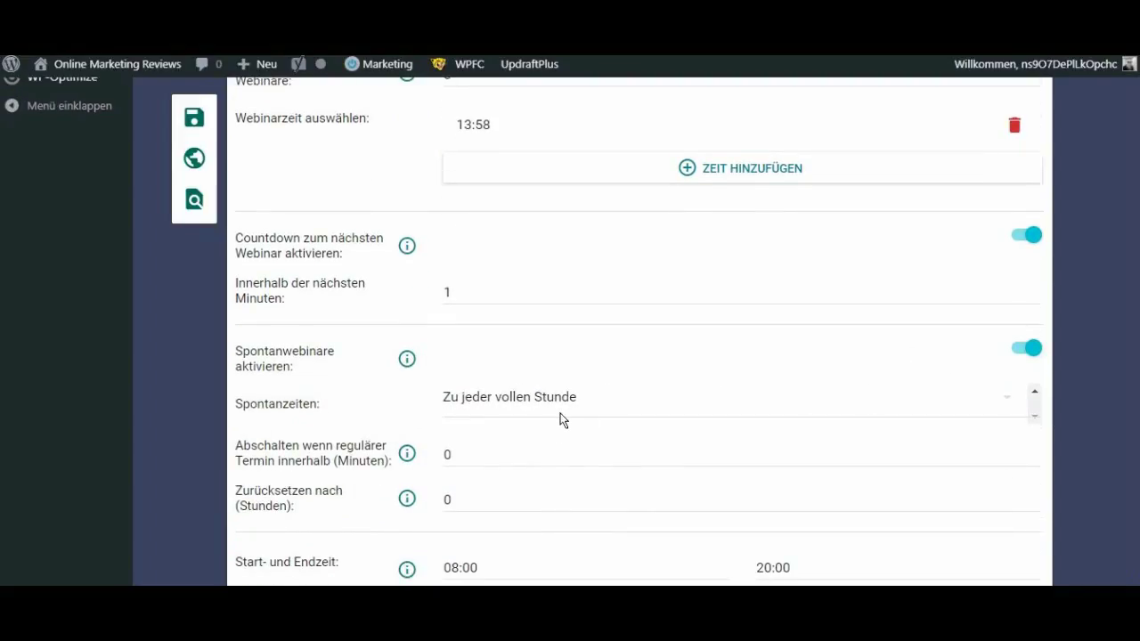
{"action": "left_click", "coordinate": [995, 403]}
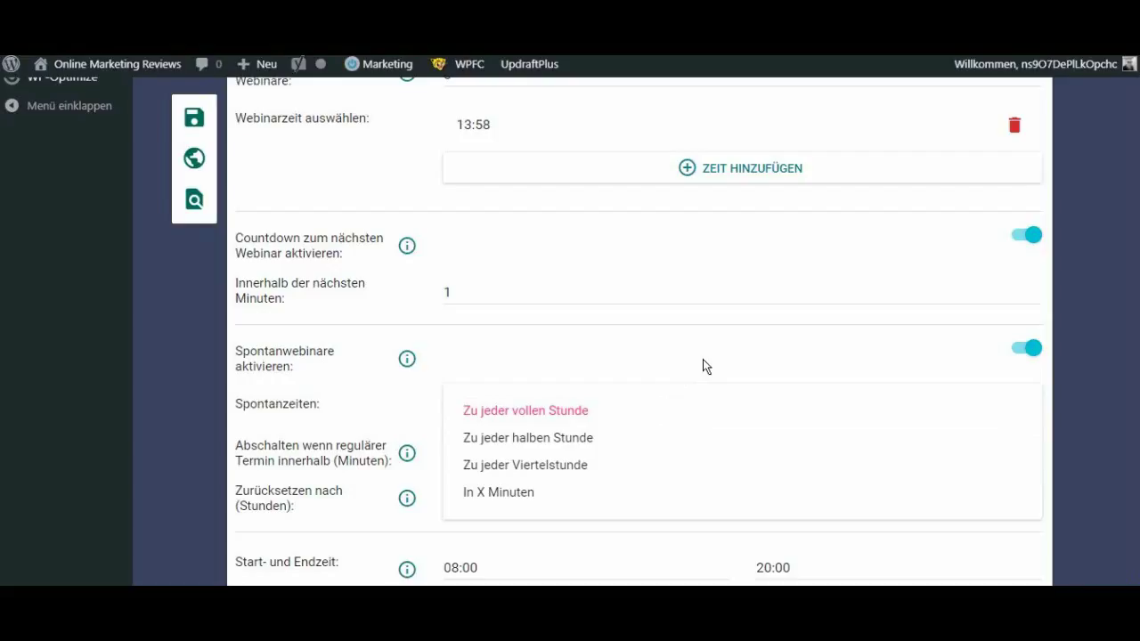
{"action": "left_click", "coordinate": [686, 385]}
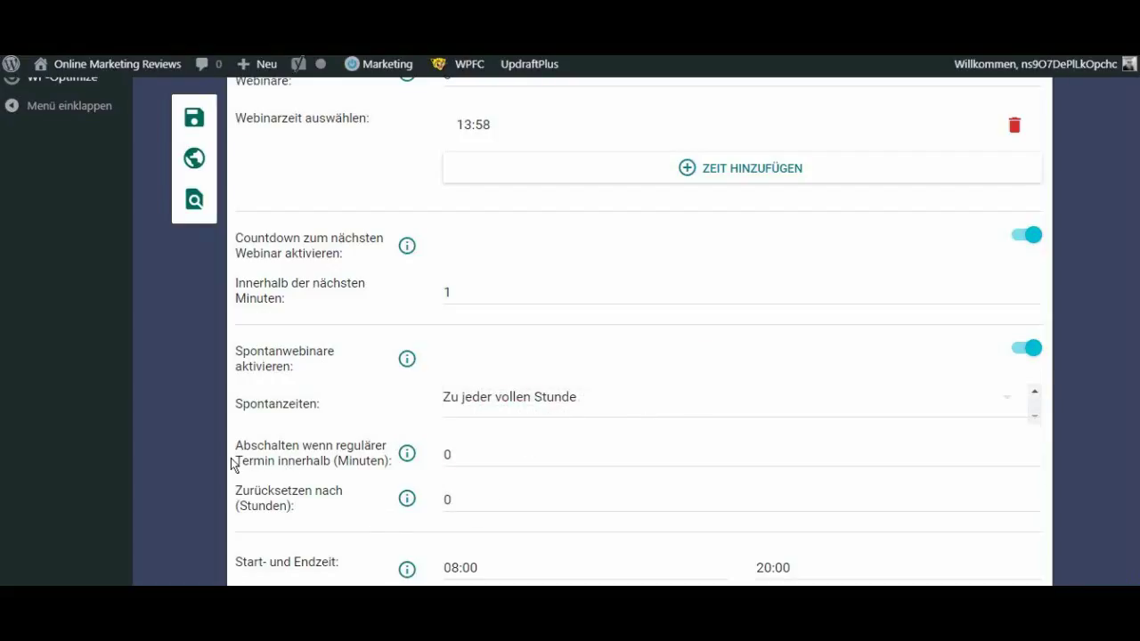
- Set Abschalten wenn regulärer Termin innerhalb to 60 minutes for the Spontanwebinare
{"action": "left_click", "coordinate": [493, 457]}
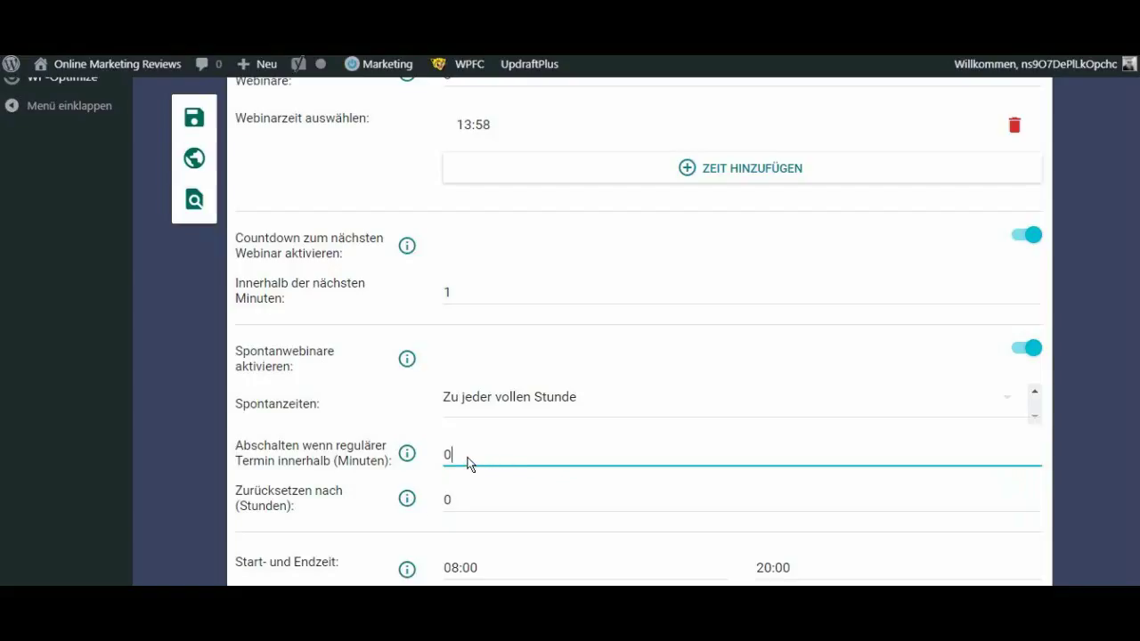
{"action": "scroll", "coordinate": [602, 270], "scroll_direction": "up", "scroll_amount": 2}
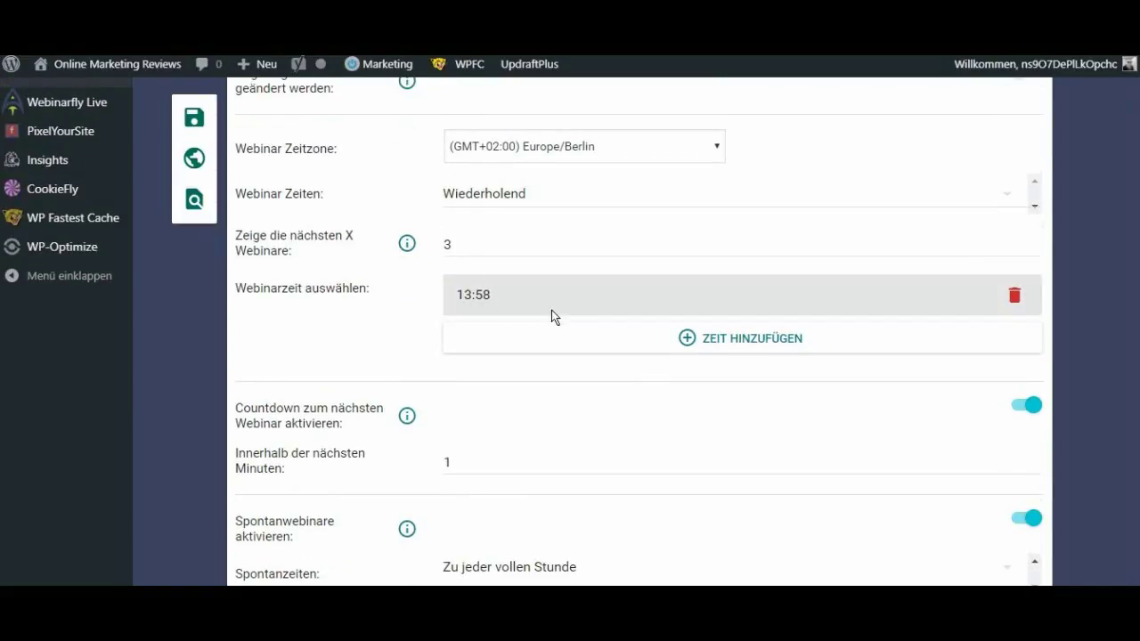
{"action": "scroll", "coordinate": [544, 323], "scroll_direction": "down", "scroll_amount": 3}
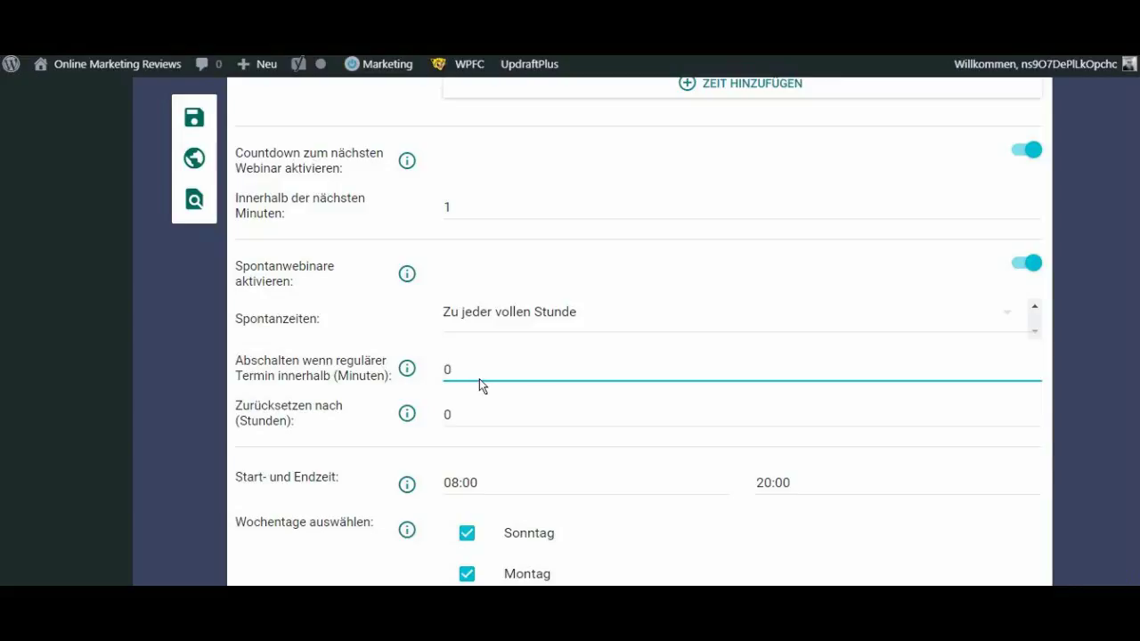
{"action": "key", "text": "BackSpace"}
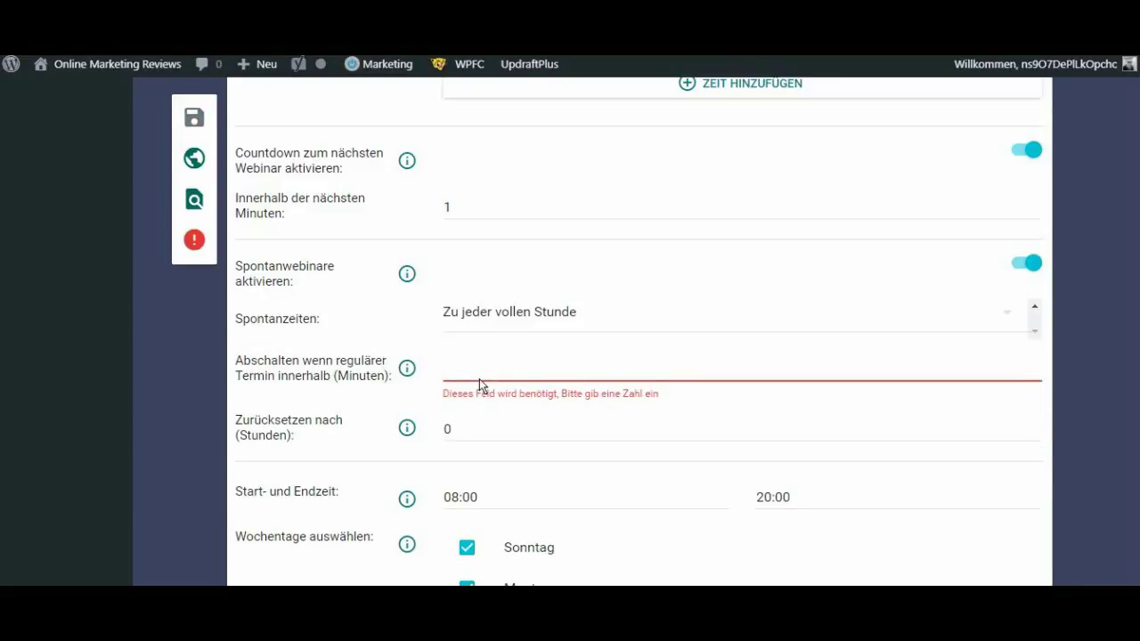
{"action": "type", "text": "2"}
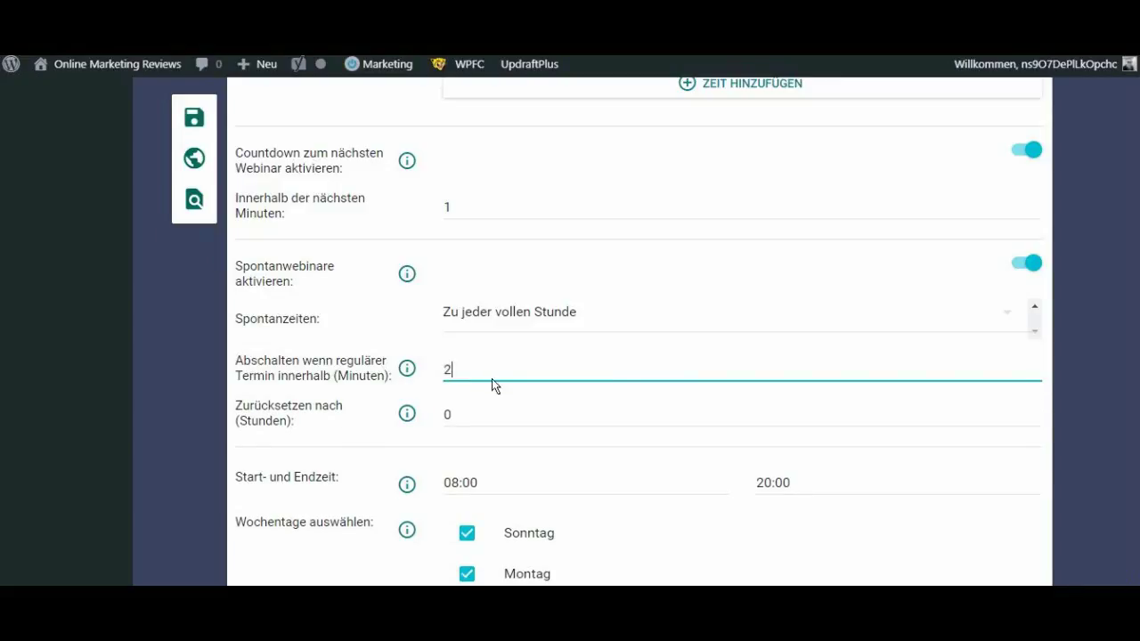
{"action": "left_click", "coordinate": [481, 412]}
{"action": "double_click", "coordinate": [450, 368]}
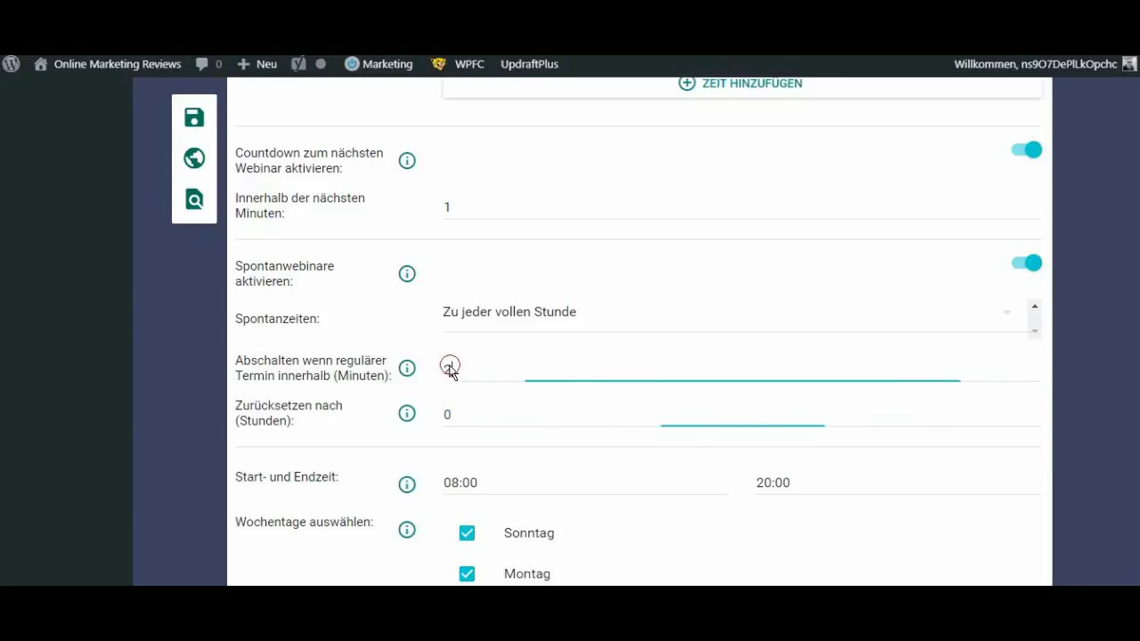
{"action": "key", "text": "BackSpace"}
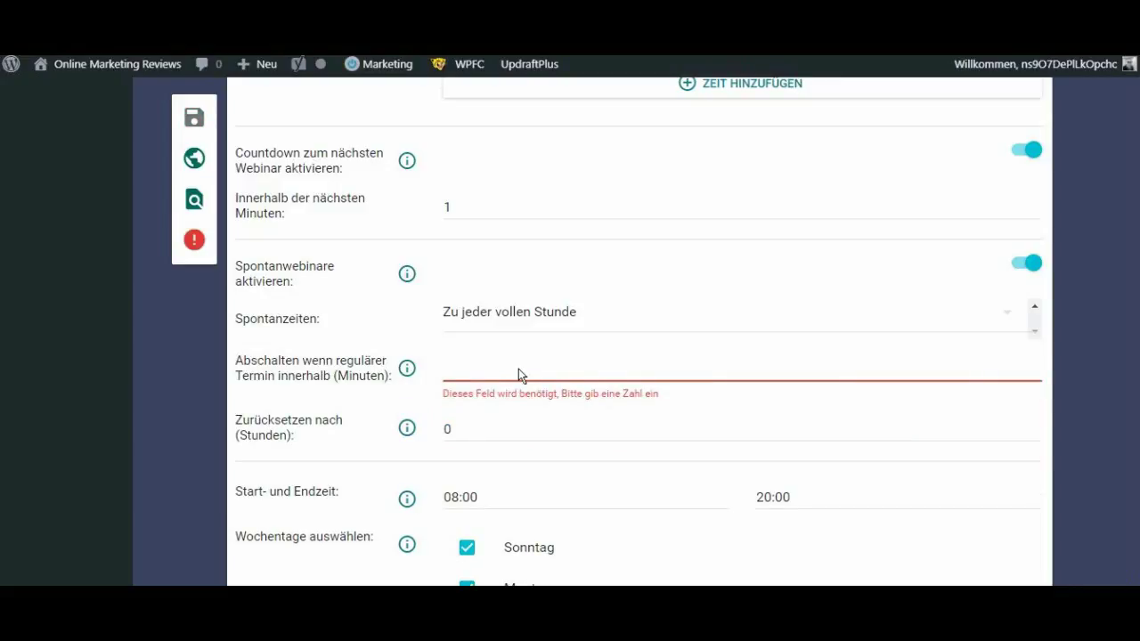
{"action": "type", "text": "60"}
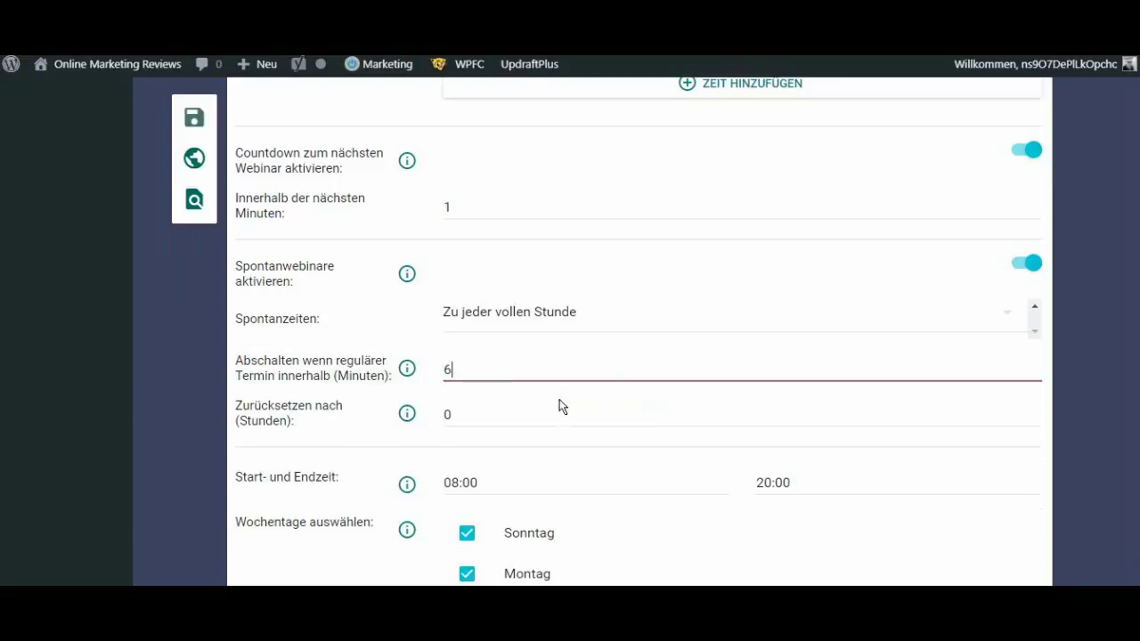
- Set Zurücksetzen nach (Stunden) to 10 for the Spontanwebinare
{"action": "double_click", "coordinate": [532, 416]}
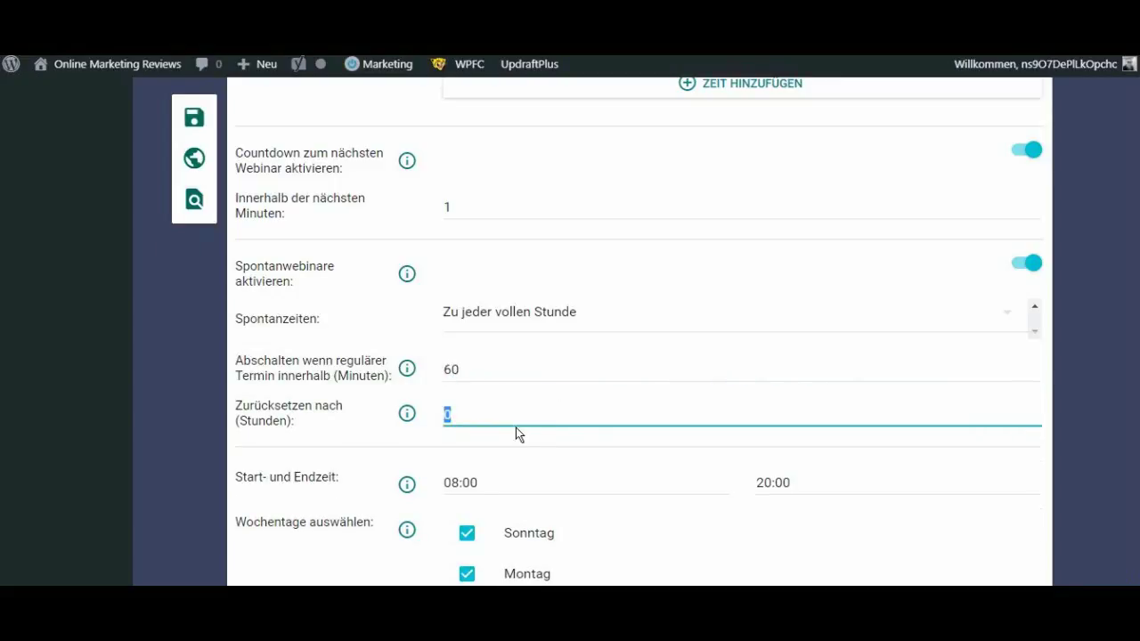
{"action": "key", "text": "BackSpace"}
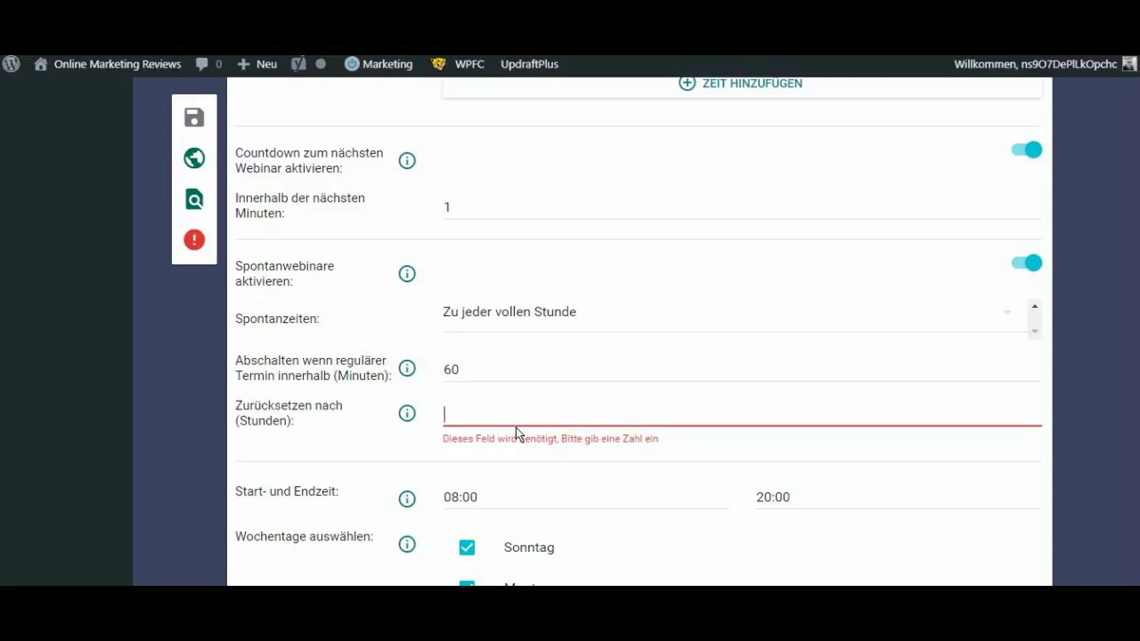
{"action": "type", "text": "10"}
{"action": "mouse_move", "coordinate": [409, 420]}
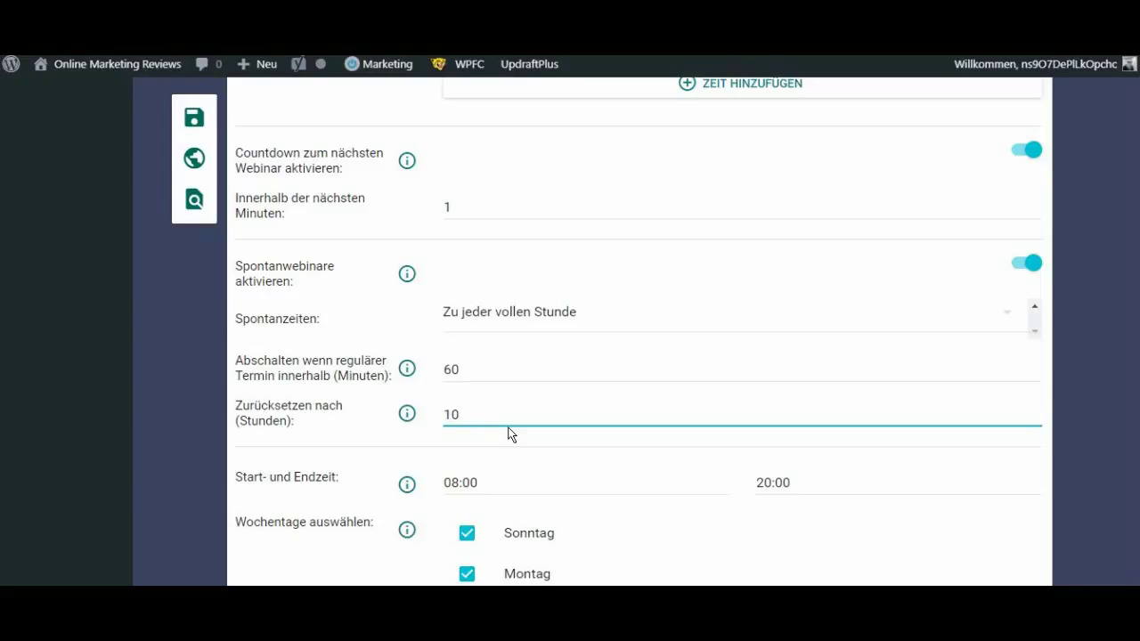
- Save the webinar with its spontaneous webinar settings and reload the registration page to check the offered dates
{"action": "scroll", "coordinate": [665, 394], "scroll_direction": "up", "scroll_amount": 6}
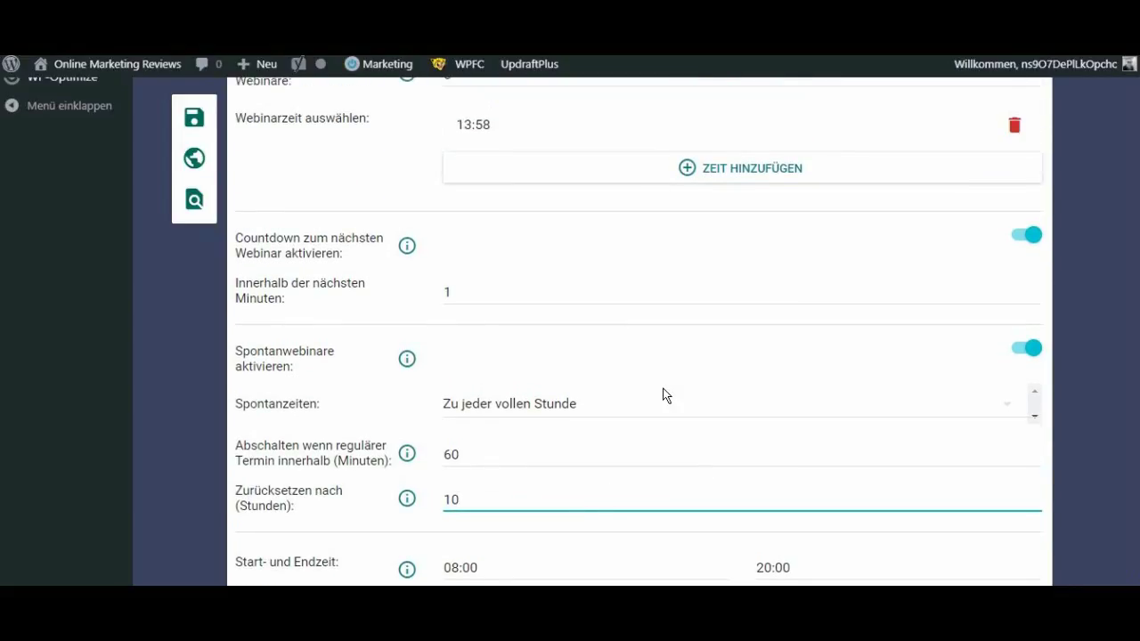
{"action": "scroll", "coordinate": [649, 354], "scroll_direction": "up", "scroll_amount": 1}
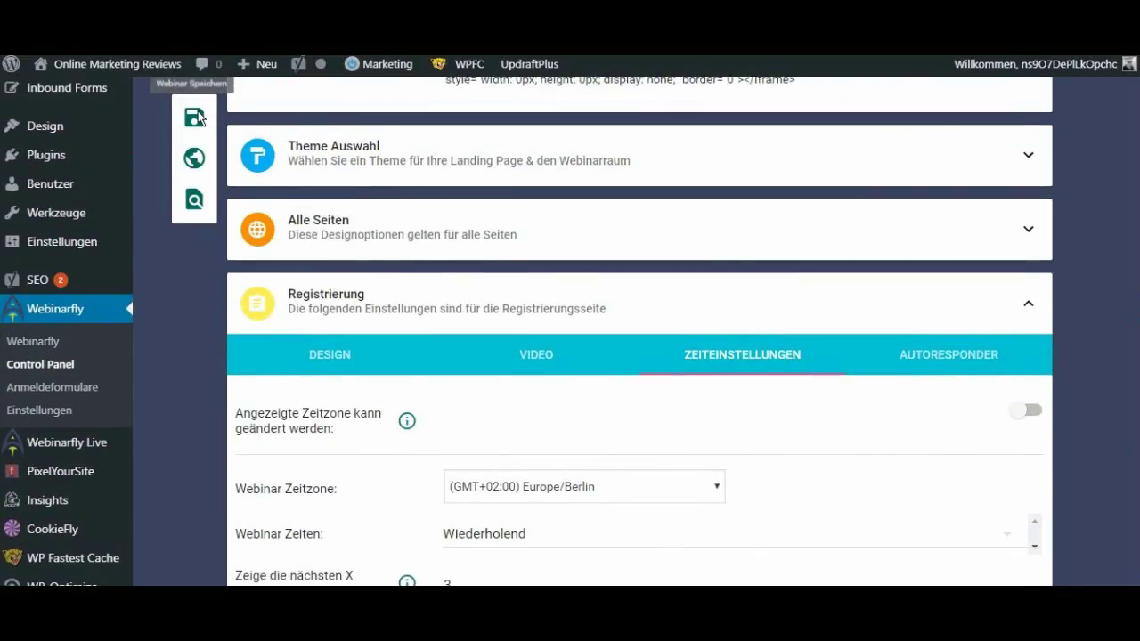
{"action": "left_click", "coordinate": [194, 117]}
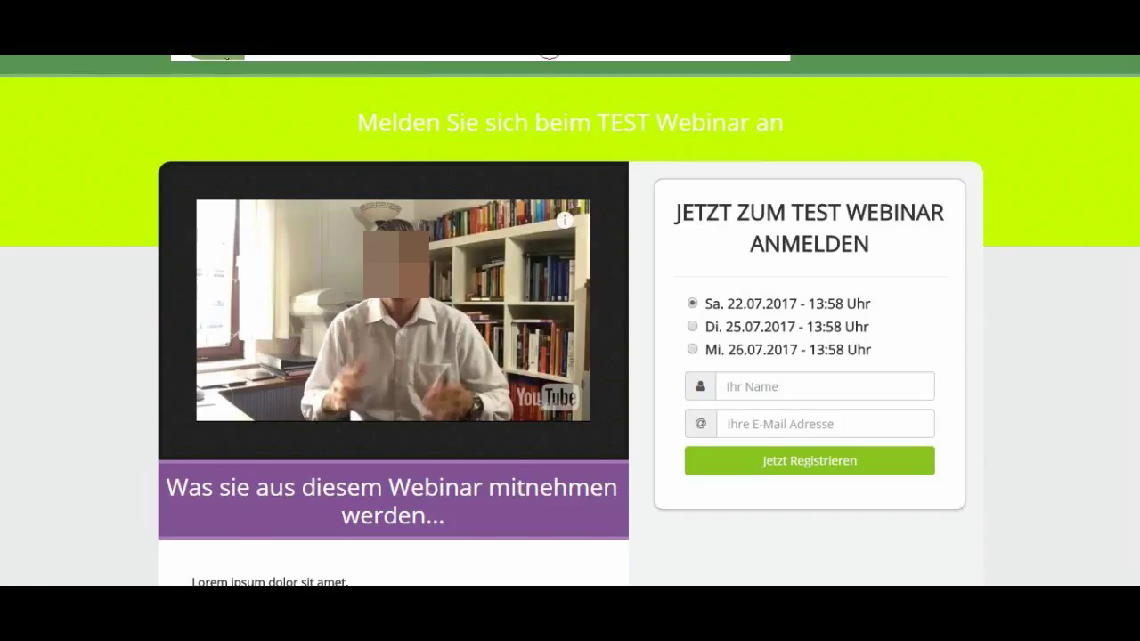
{"action": "key", "text": "F5"}
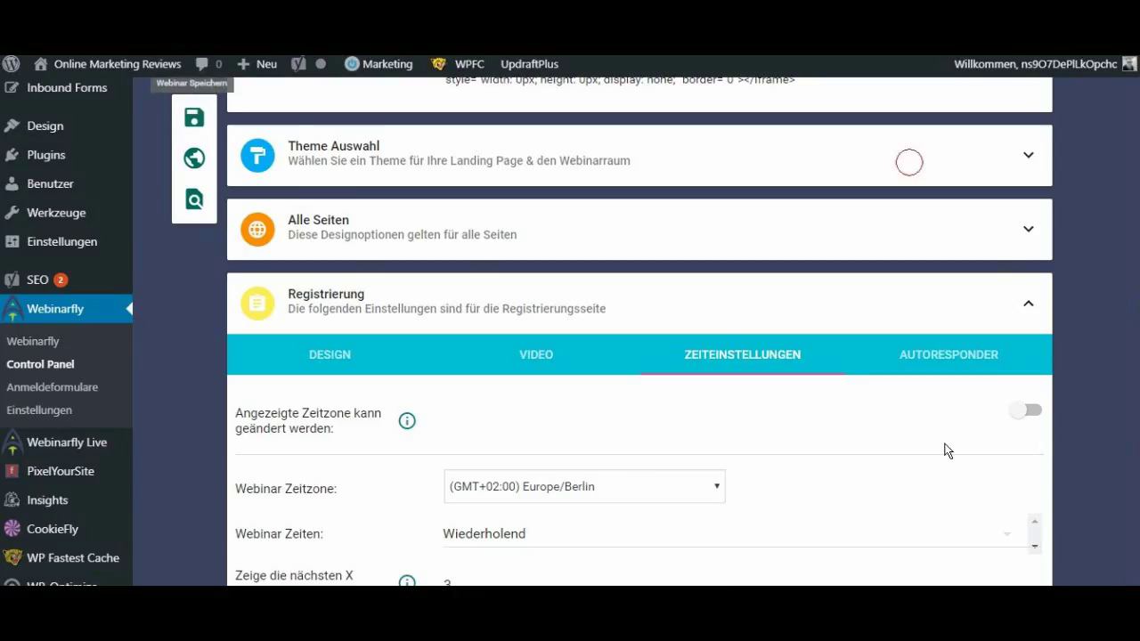
- Examine the Start- und Endzeit and Wochentage settings for the Spontanwebinare in the Zeiteinstellungen, including the explanation of the time range
{"action": "scroll", "coordinate": [893, 441], "scroll_direction": "down", "scroll_amount": 1}
{"action": "scroll", "coordinate": [893, 441], "scroll_direction": "down", "scroll_amount": 4}
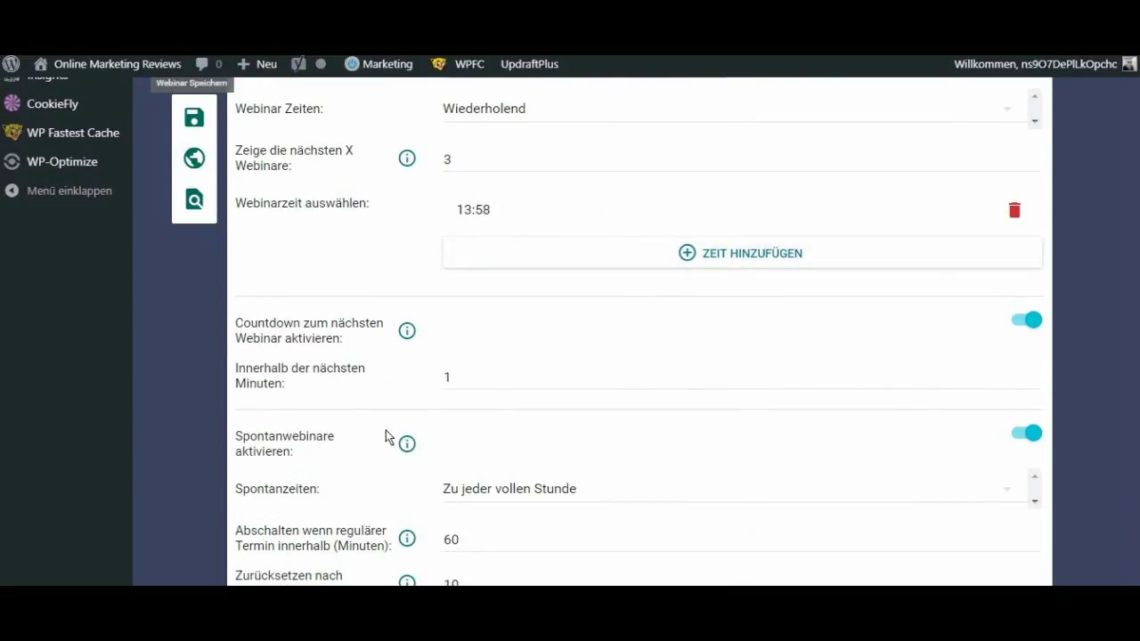
{"action": "scroll", "coordinate": [638, 404], "scroll_direction": "down", "scroll_amount": 1}
{"action": "scroll", "coordinate": [800, 434], "scroll_direction": "down", "scroll_amount": 2}
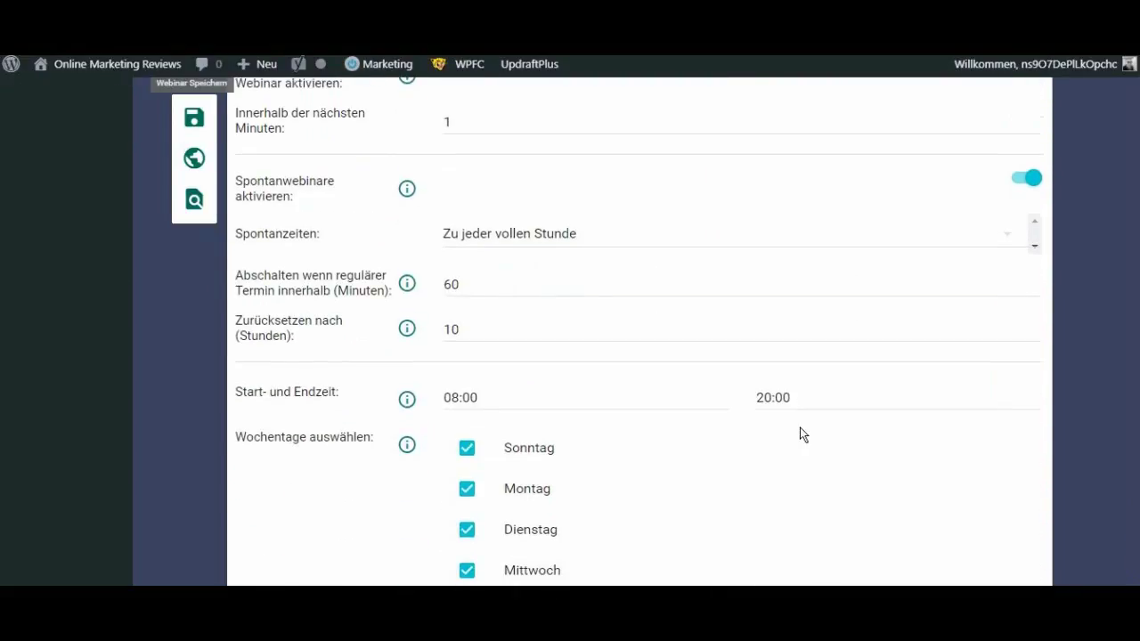
{"action": "scroll", "coordinate": [799, 433], "scroll_direction": "down", "scroll_amount": 1}
{"action": "scroll", "coordinate": [364, 331], "scroll_direction": "down", "scroll_amount": 1}
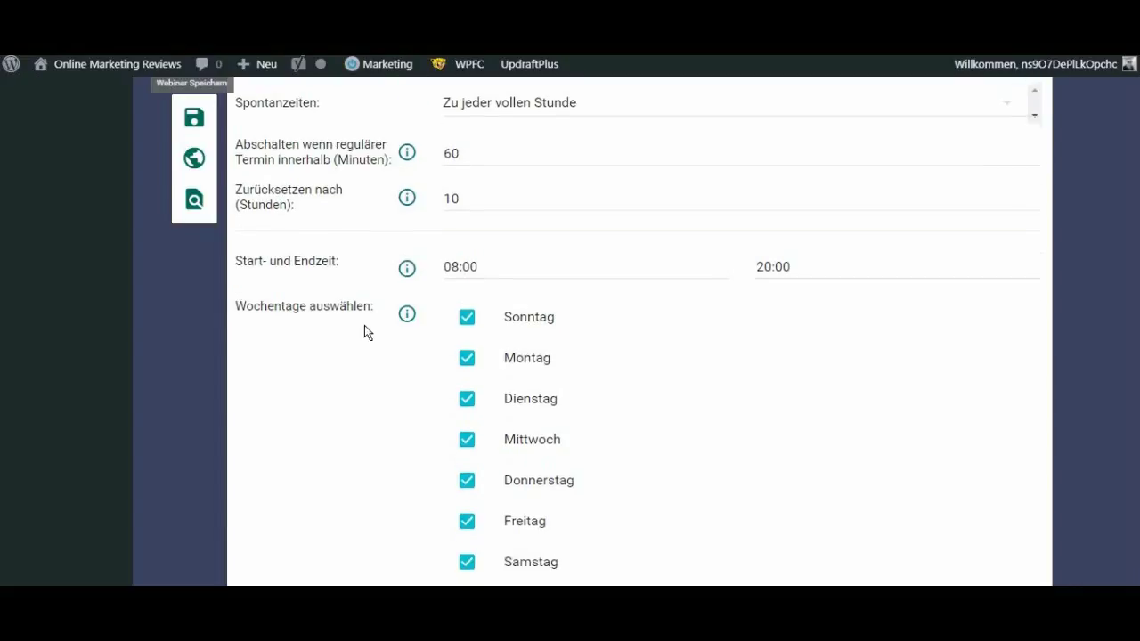
{"action": "scroll", "coordinate": [365, 332], "scroll_direction": "down", "scroll_amount": 1}
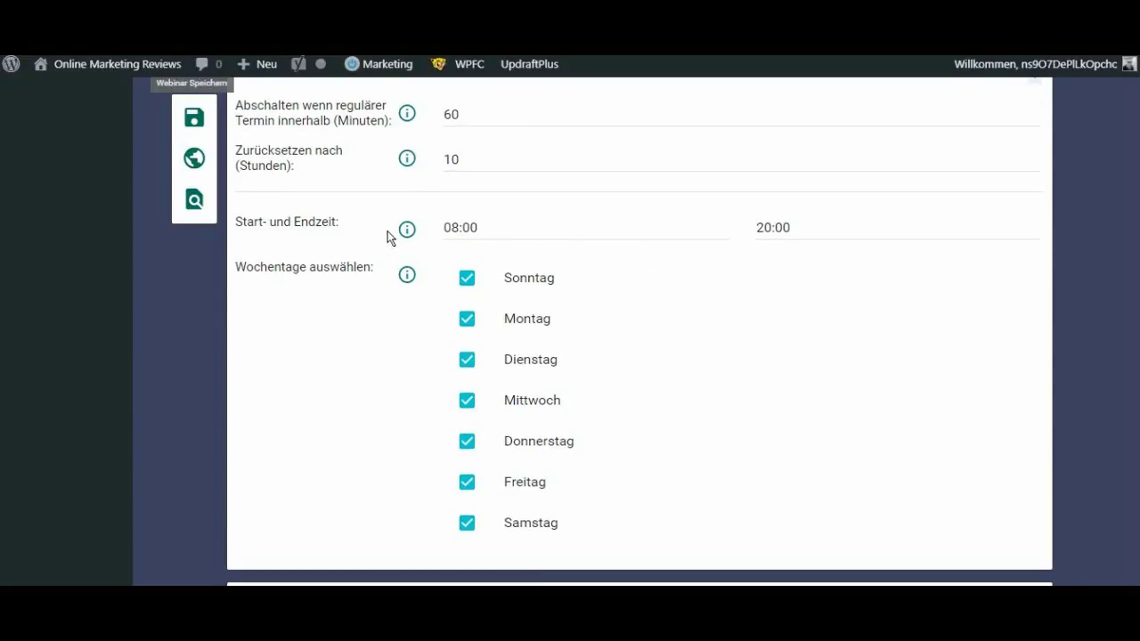
{"action": "mouse_move", "coordinate": [404, 236]}
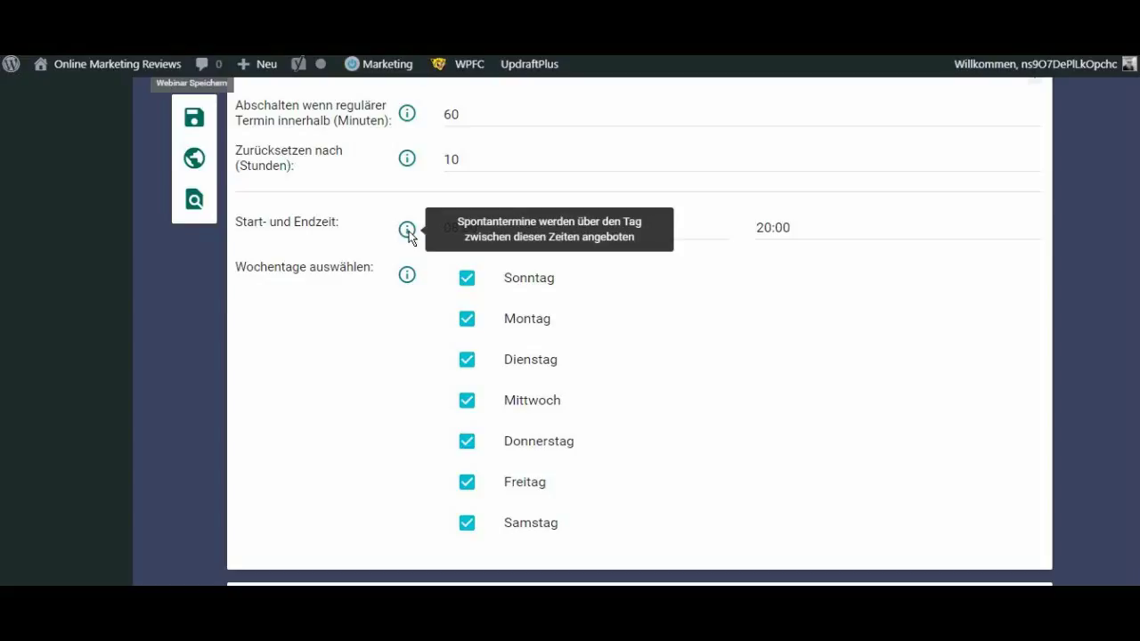
{"action": "scroll", "coordinate": [733, 312], "scroll_direction": "down", "scroll_amount": 2}
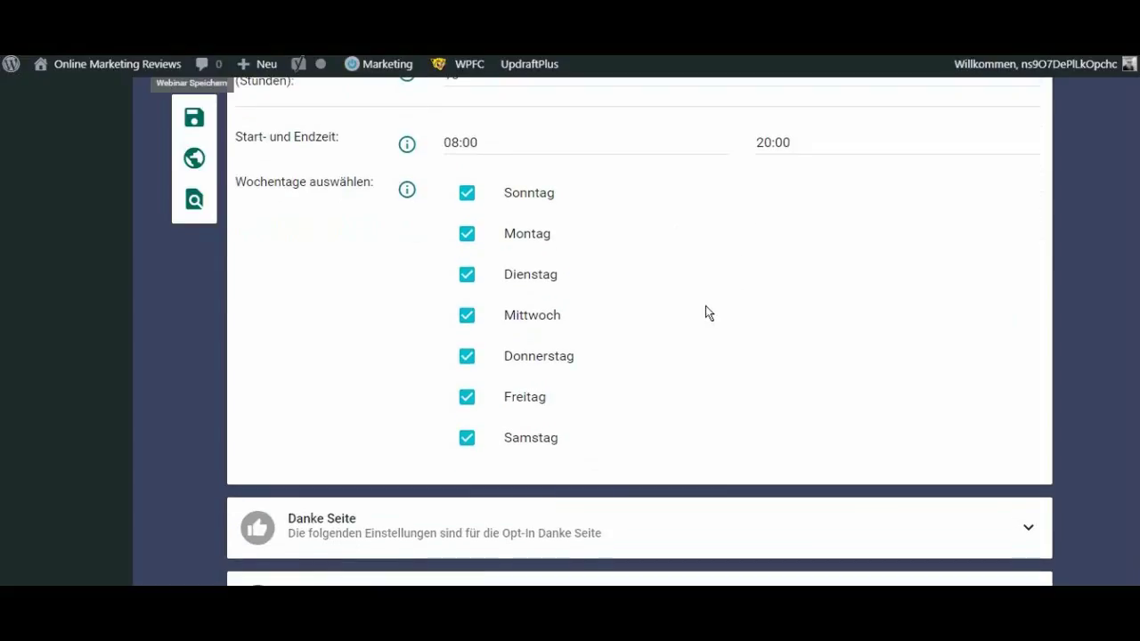
- Open the Registrierung section's Autoresponder settings and review the DOI Typ options and Double Opt-In e-mail, keeping WebinarFly DOI
{"action": "scroll", "coordinate": [855, 351], "scroll_direction": "up", "scroll_amount": 20}
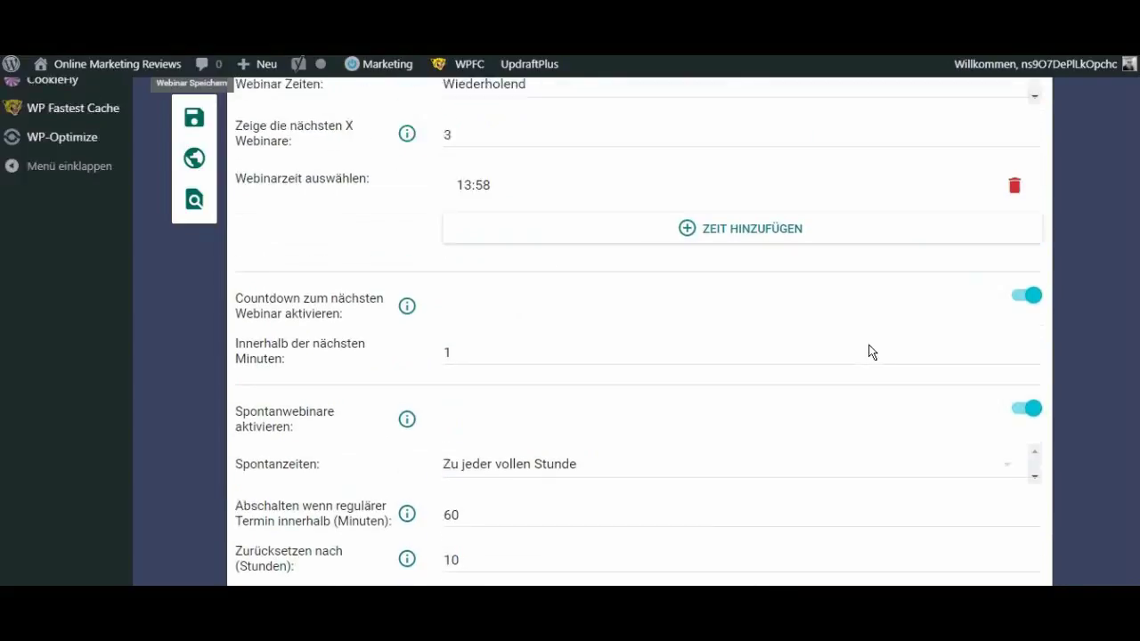
{"action": "left_click", "coordinate": [950, 359]}
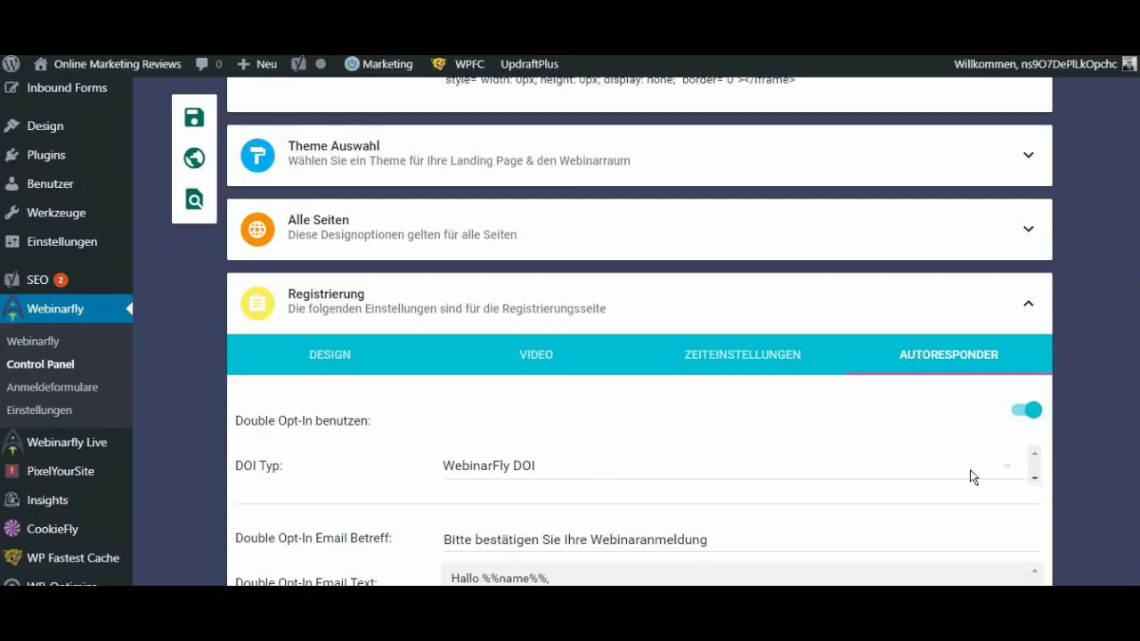
{"action": "left_click", "coordinate": [1000, 470]}
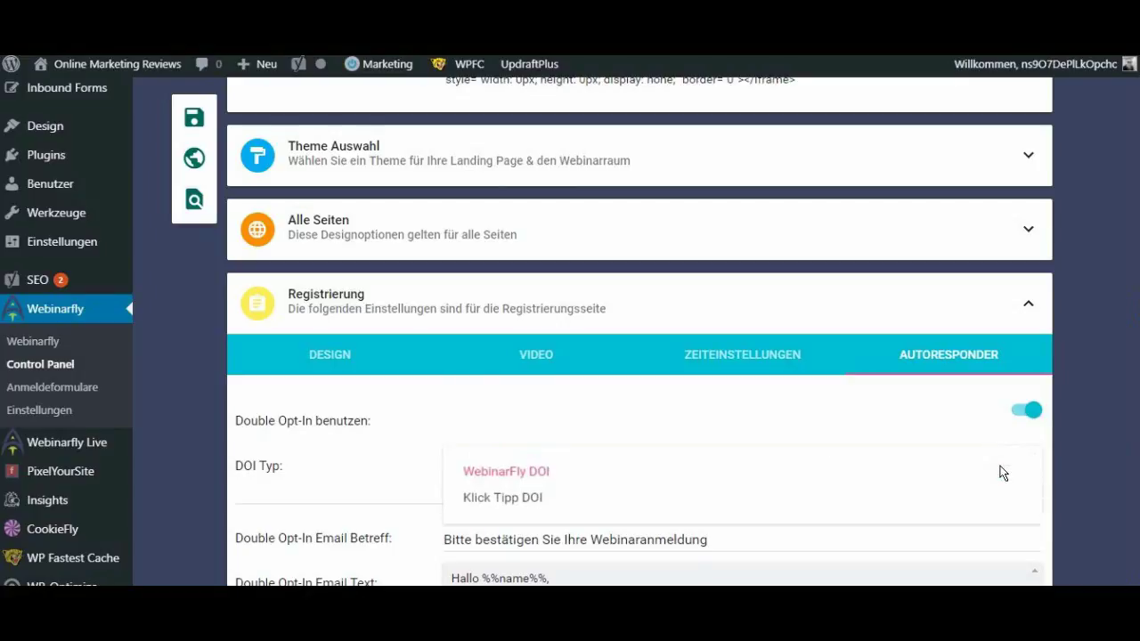
{"action": "left_click", "coordinate": [623, 409]}
{"action": "scroll", "coordinate": [360, 456], "scroll_direction": "down", "scroll_amount": 2}
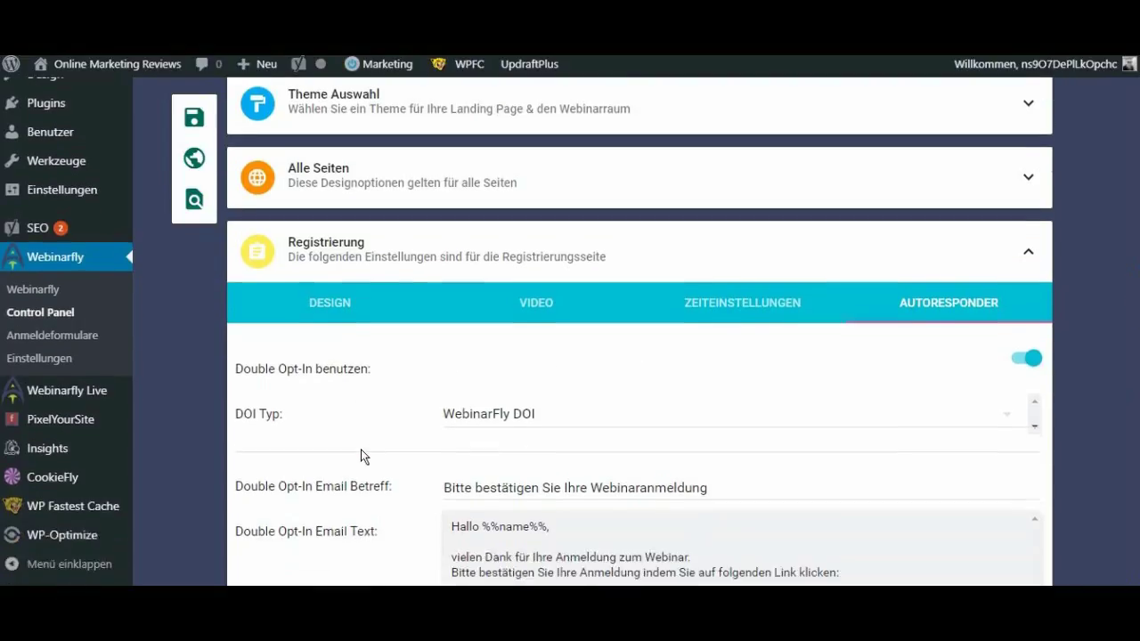
{"action": "scroll", "coordinate": [360, 450], "scroll_direction": "down", "scroll_amount": 4}
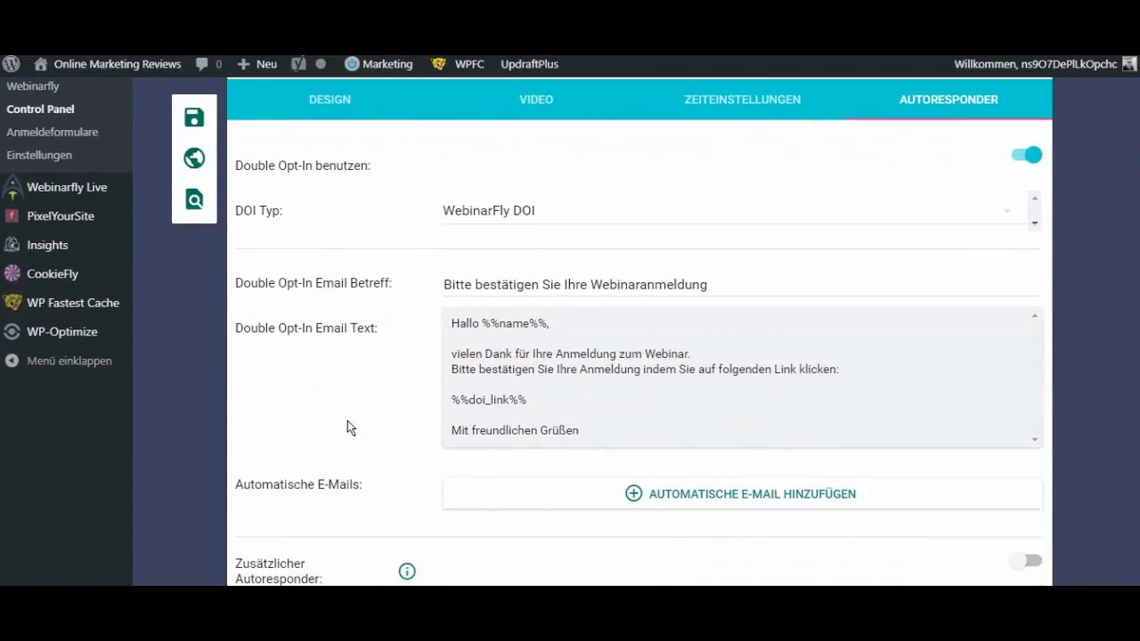
- Activate Zusätzlicher Autoresponder and review the available autoresponder services, keeping Active Campaign
{"action": "scroll", "coordinate": [348, 421], "scroll_direction": "down", "scroll_amount": 2}
{"action": "mouse_move", "coordinate": [403, 490]}
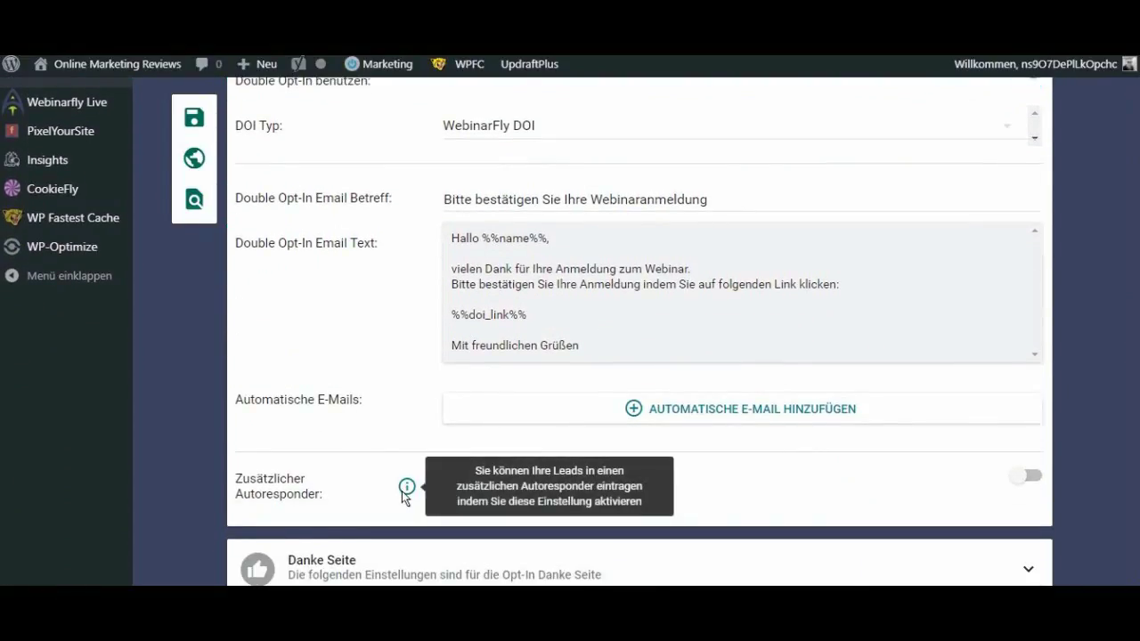
{"action": "left_click", "coordinate": [1024, 483]}
{"action": "scroll", "coordinate": [856, 499], "scroll_direction": "down", "scroll_amount": 2}
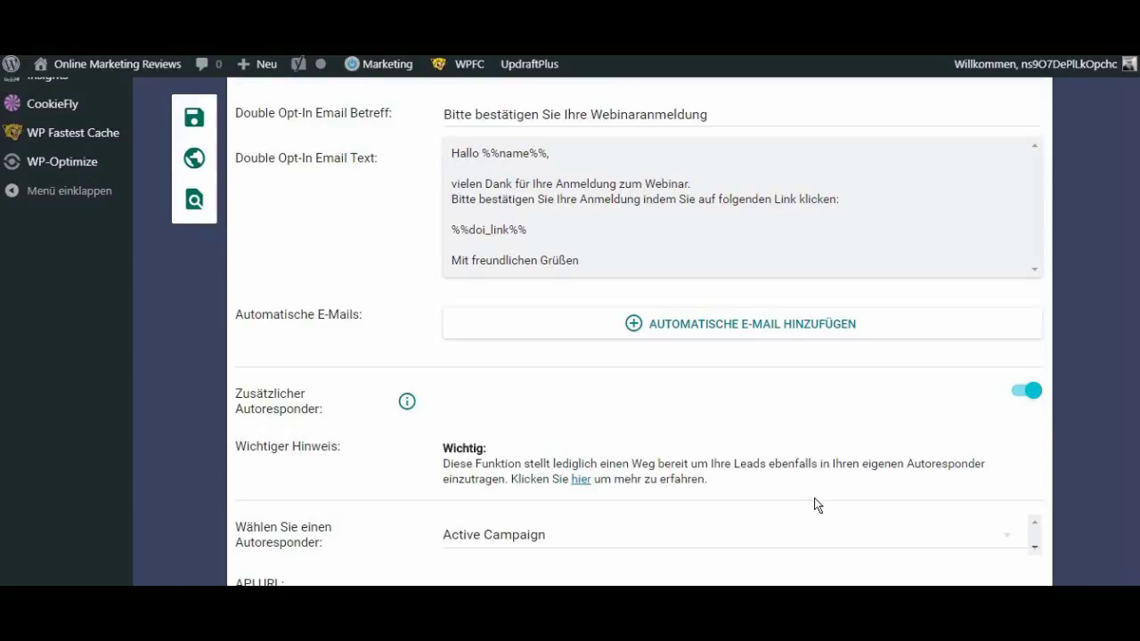
{"action": "scroll", "coordinate": [817, 505], "scroll_direction": "up", "scroll_amount": 2}
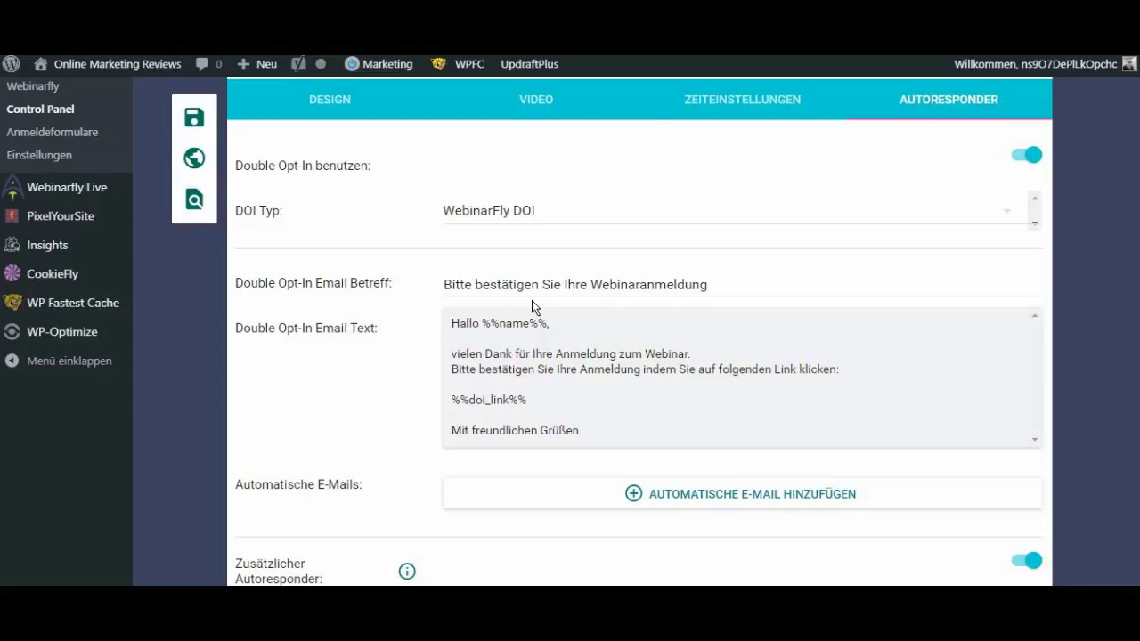
{"action": "scroll", "coordinate": [532, 301], "scroll_direction": "down", "scroll_amount": 4}
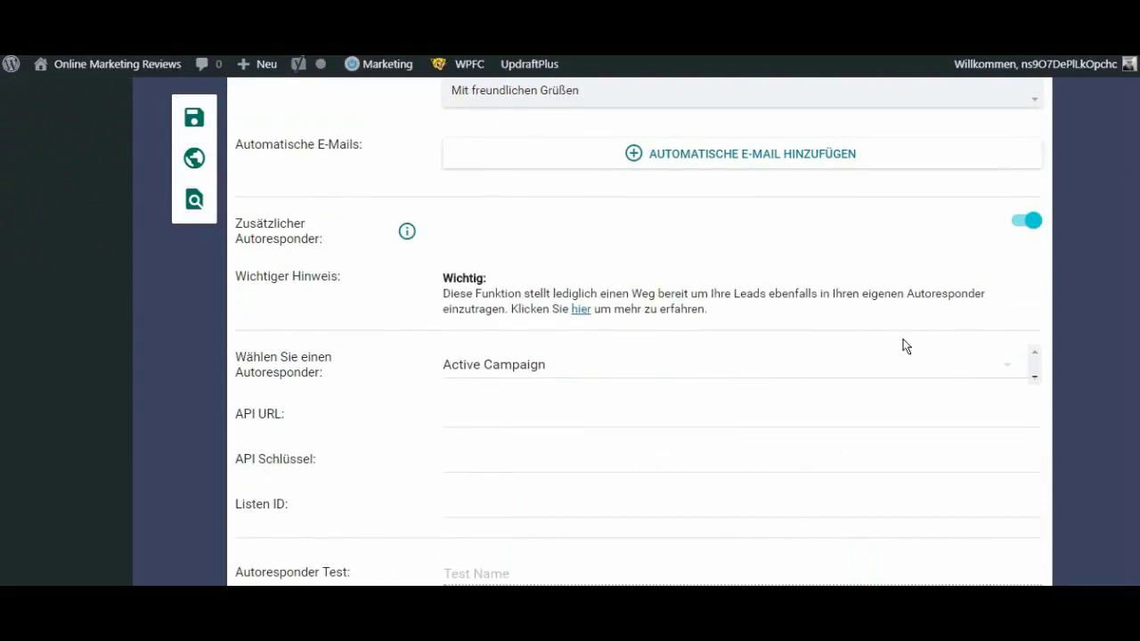
{"action": "left_click", "coordinate": [953, 366]}
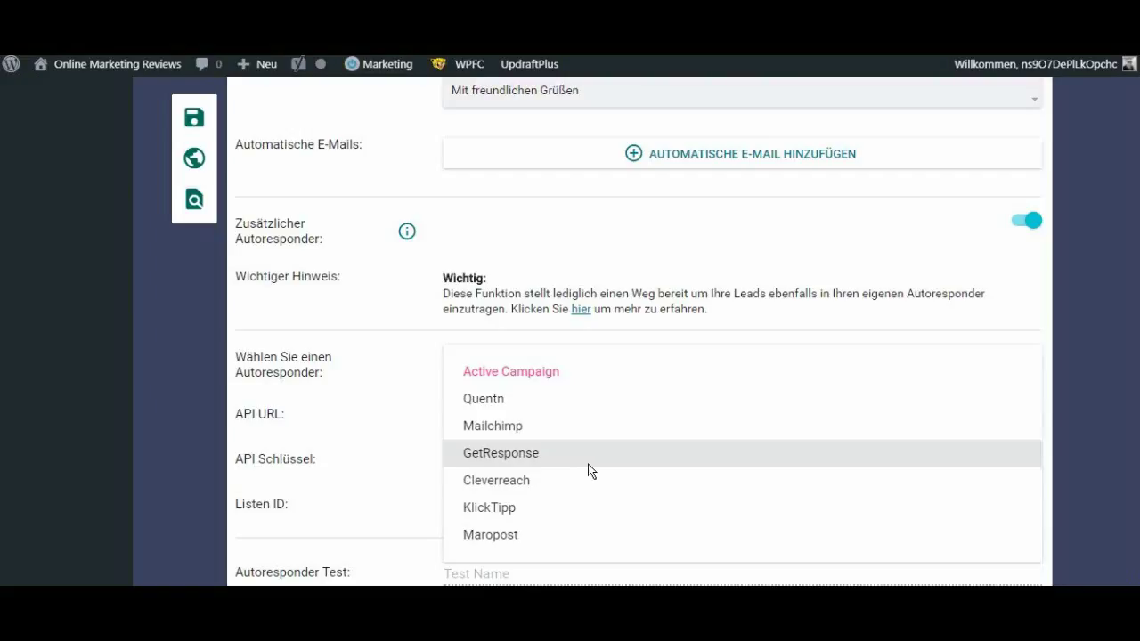
{"action": "left_click", "coordinate": [768, 283]}
- Start an automatic e-mail with a custom send time of 2 hours and 45 minutes before the webinar
{"action": "scroll", "coordinate": [787, 285], "scroll_direction": "up", "scroll_amount": 2}
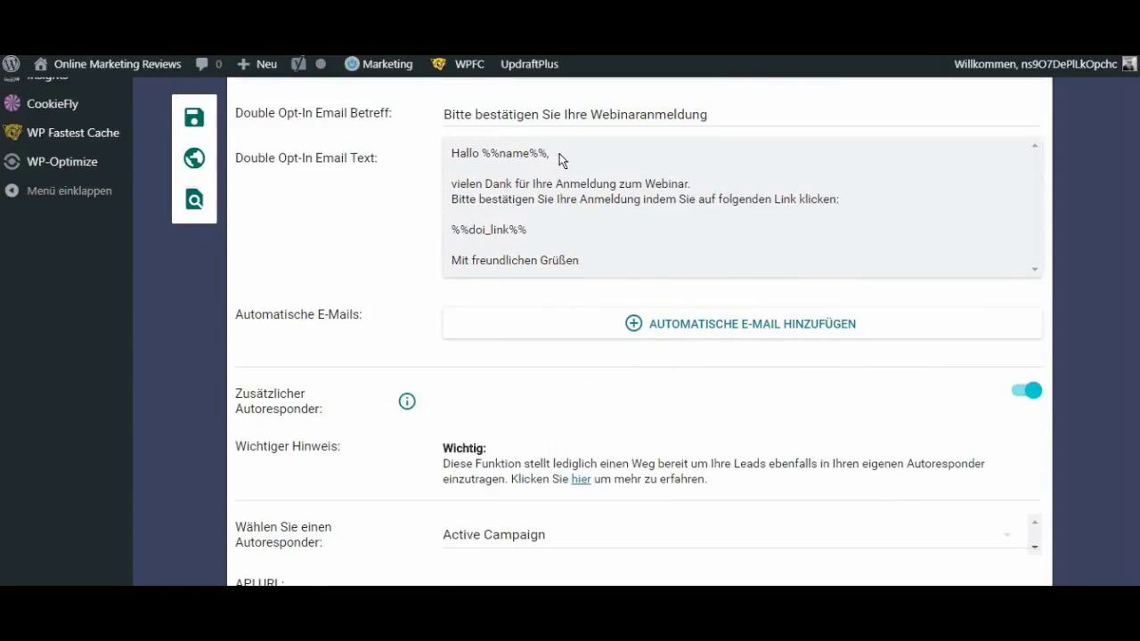
{"action": "scroll", "coordinate": [655, 257], "scroll_direction": "up", "scroll_amount": 1}
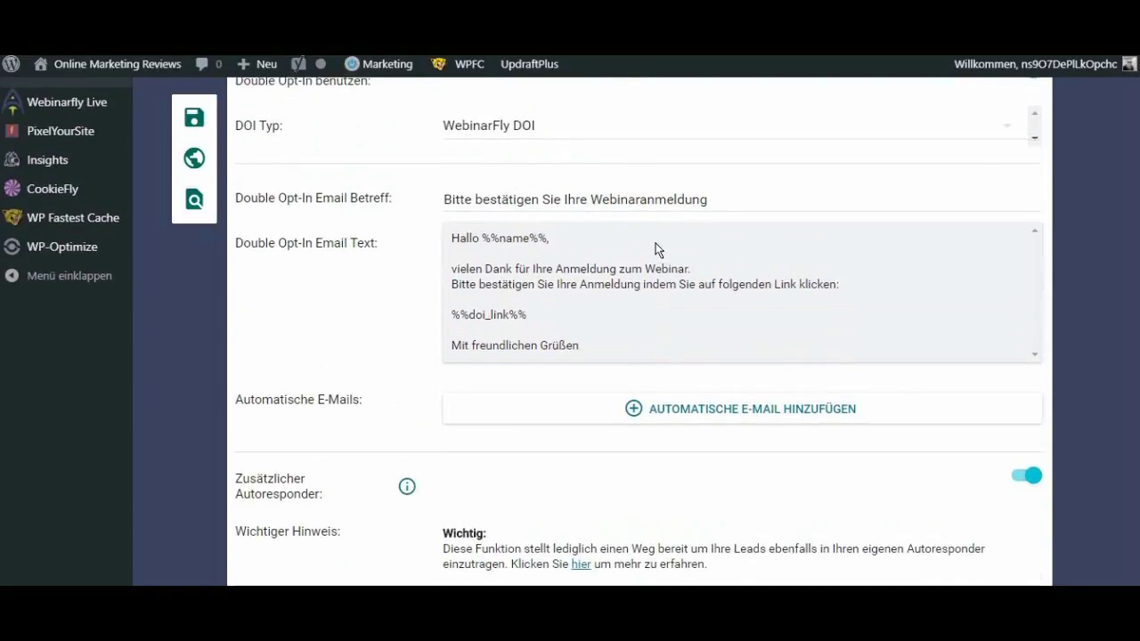
{"action": "left_click", "coordinate": [738, 414]}
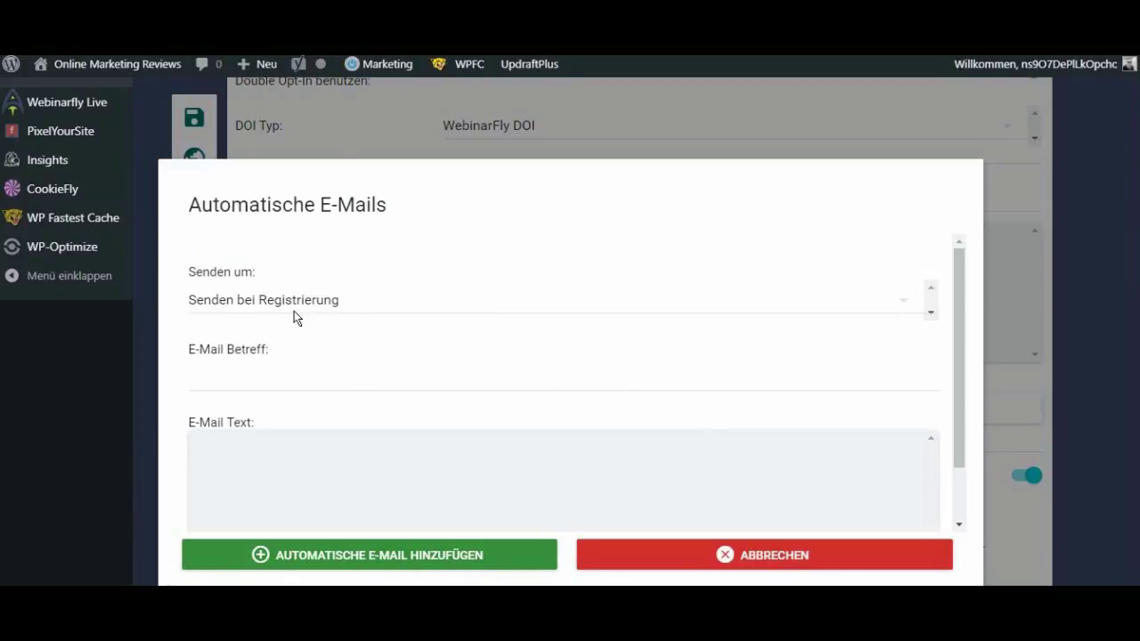
{"action": "left_click", "coordinate": [373, 303]}
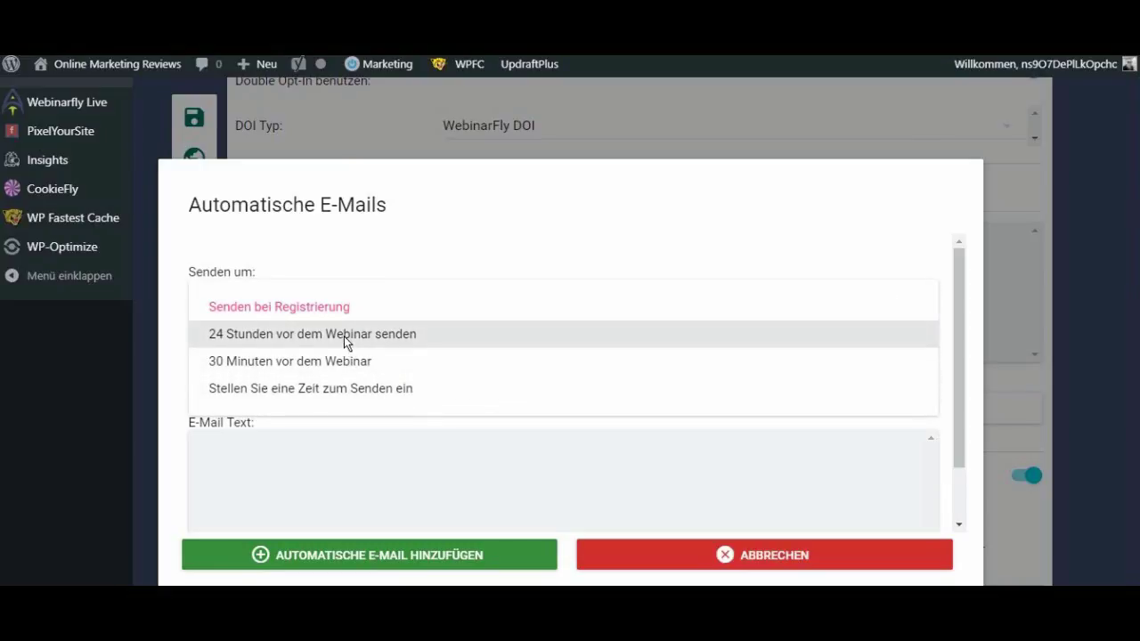
{"action": "left_click", "coordinate": [327, 393]}
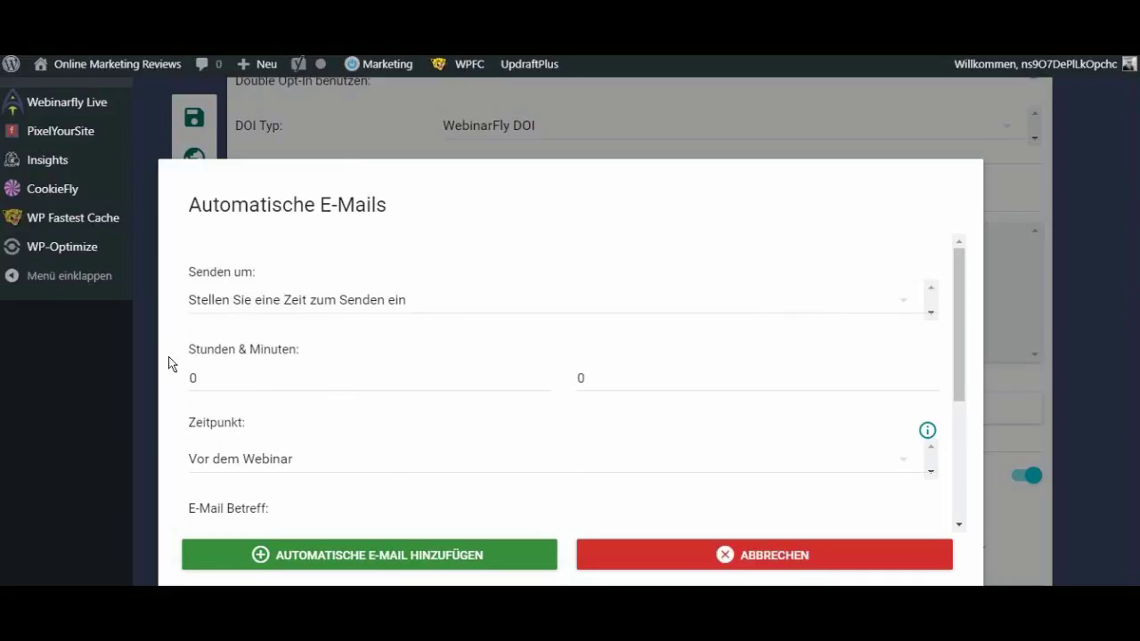
{"action": "left_click", "coordinate": [268, 380]}
{"action": "key", "text": "BackSpace"}
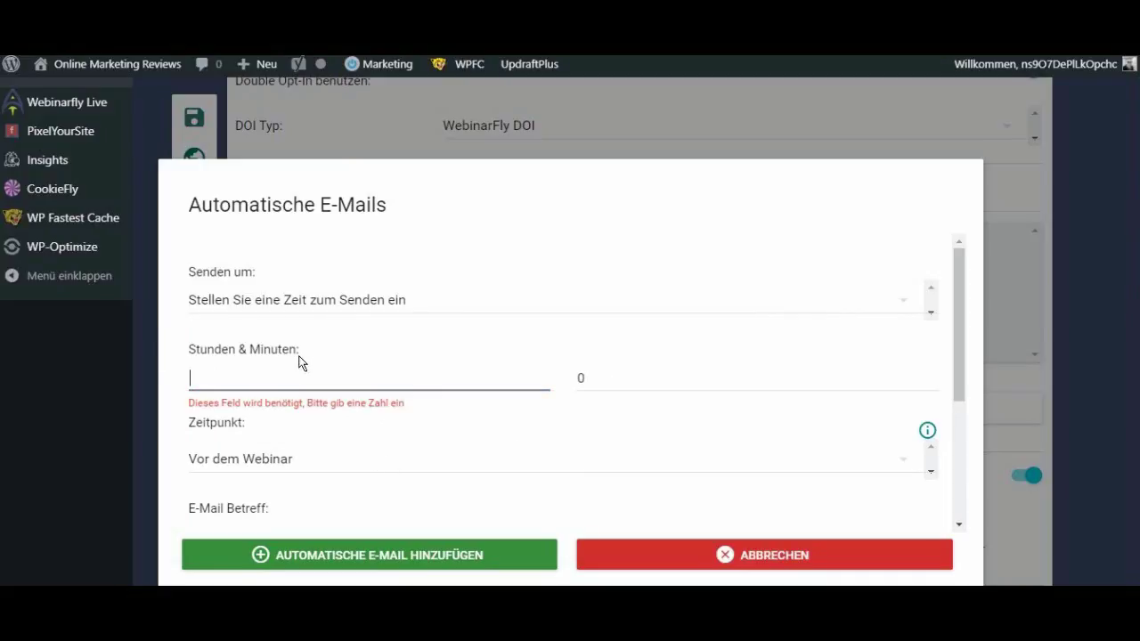
{"action": "type", "text": "2"}
{"action": "left_click", "coordinate": [580, 378]}
{"action": "key", "text": "BackSpace"}
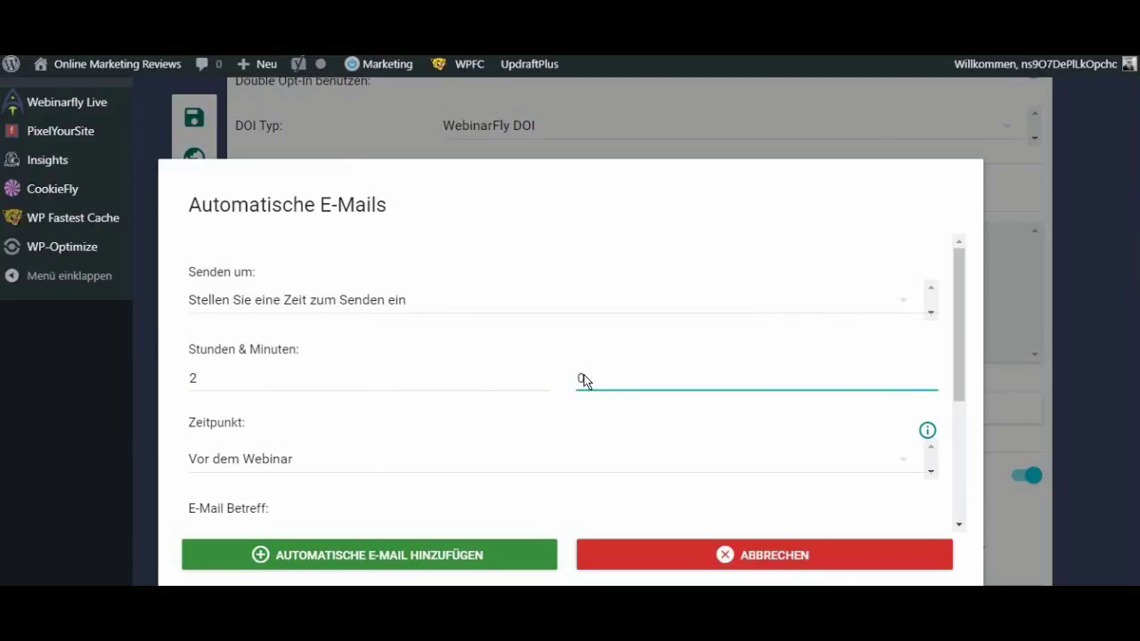
{"action": "type", "text": "45"}
- Look at the automatic e-mail's E-Mail Betreff and E-Mail Text fields and discard the e-mail without adding it
{"action": "scroll", "coordinate": [570, 374], "scroll_direction": "down", "scroll_amount": 2}
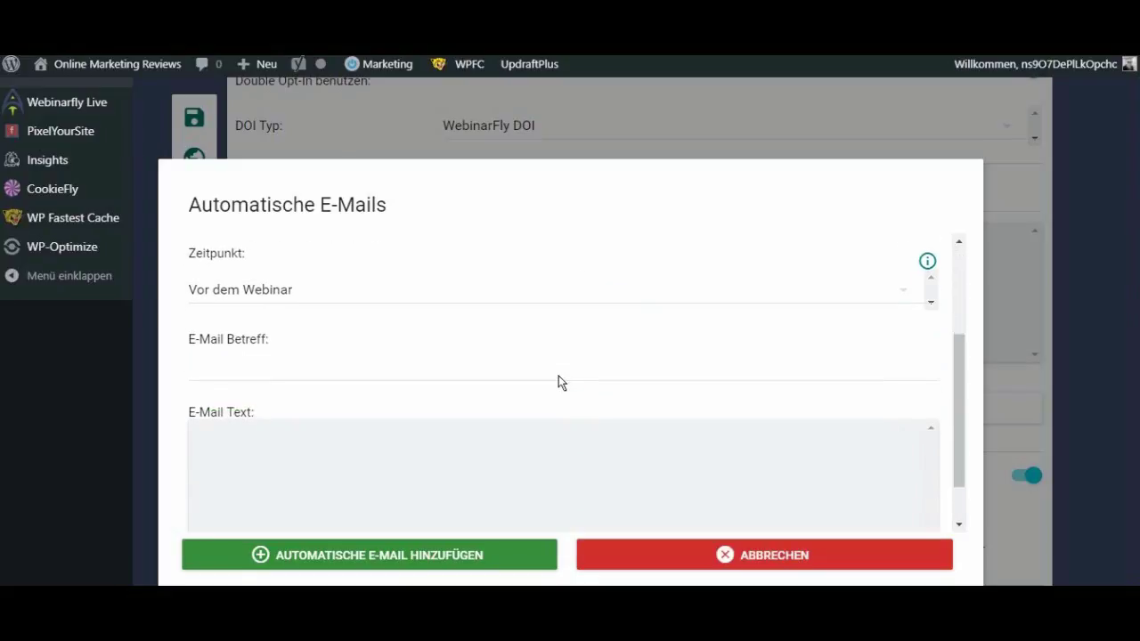
{"action": "left_click", "coordinate": [248, 369]}
{"action": "scroll", "coordinate": [267, 379], "scroll_direction": "down", "scroll_amount": 1}
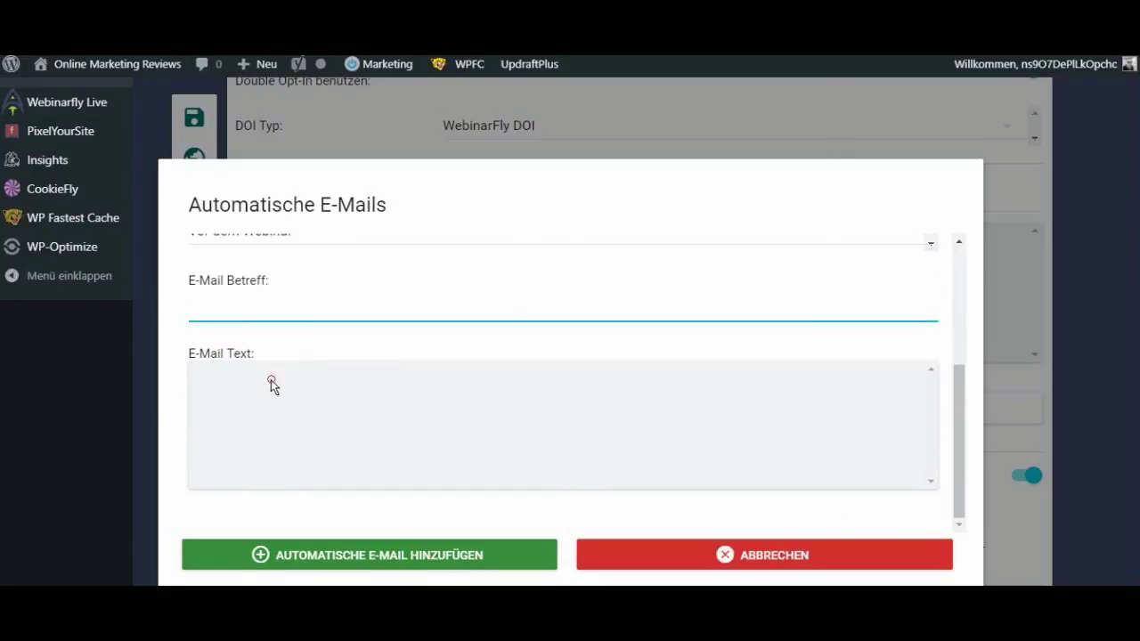
{"action": "left_click", "coordinate": [271, 383]}
{"action": "scroll", "coordinate": [551, 531], "scroll_direction": "down", "scroll_amount": 1}
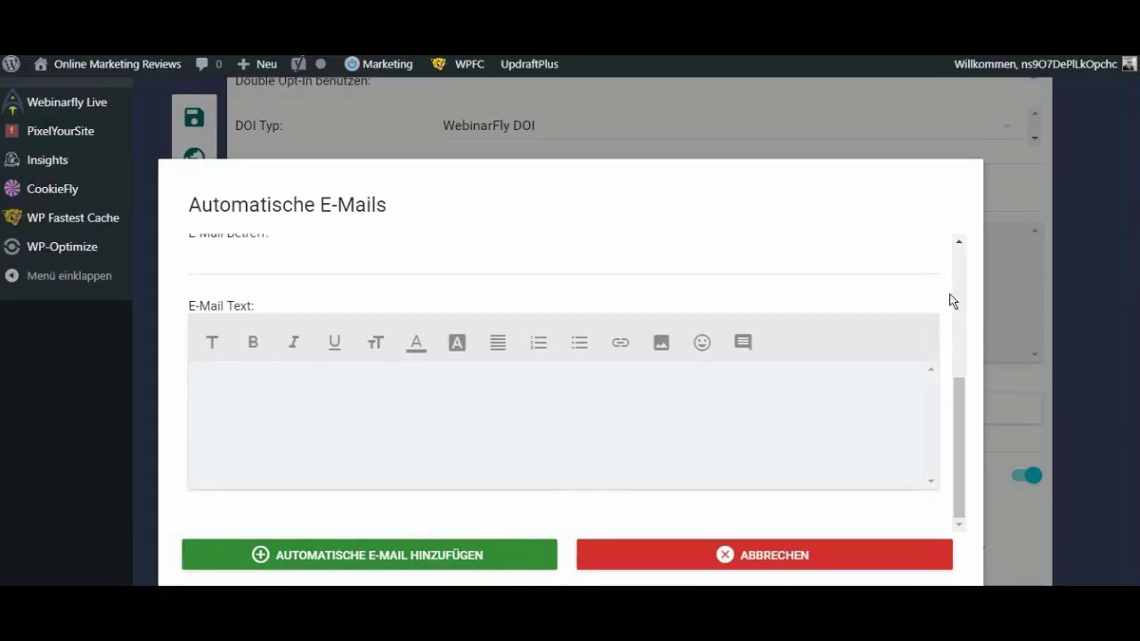
{"action": "left_click", "coordinate": [842, 553]}
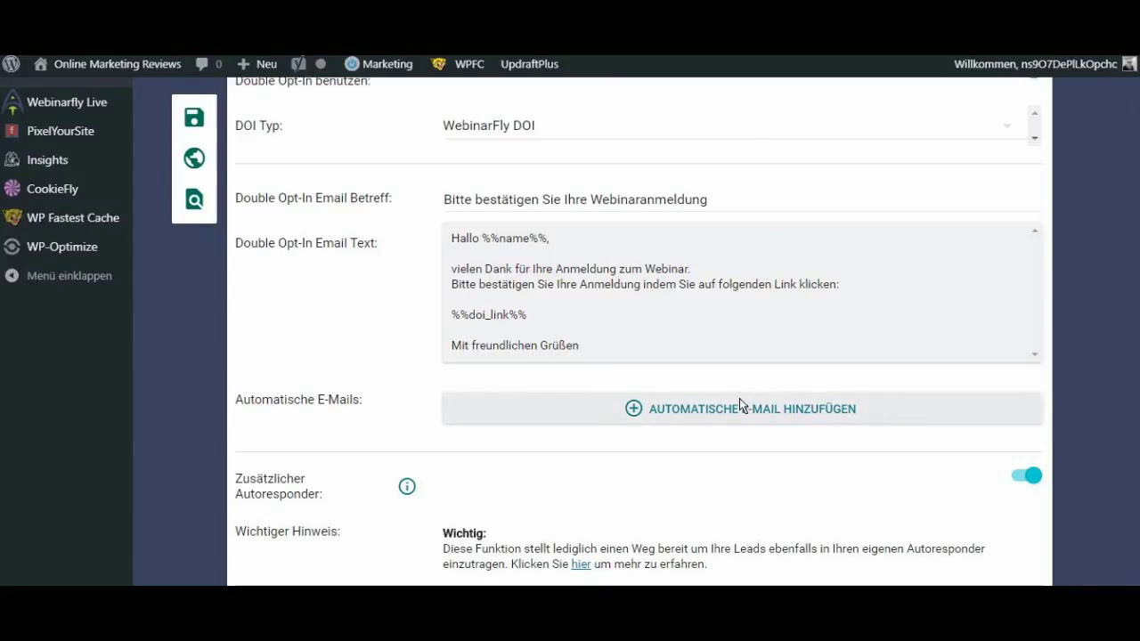
{"action": "scroll", "coordinate": [739, 399], "scroll_direction": "down", "scroll_amount": 2}
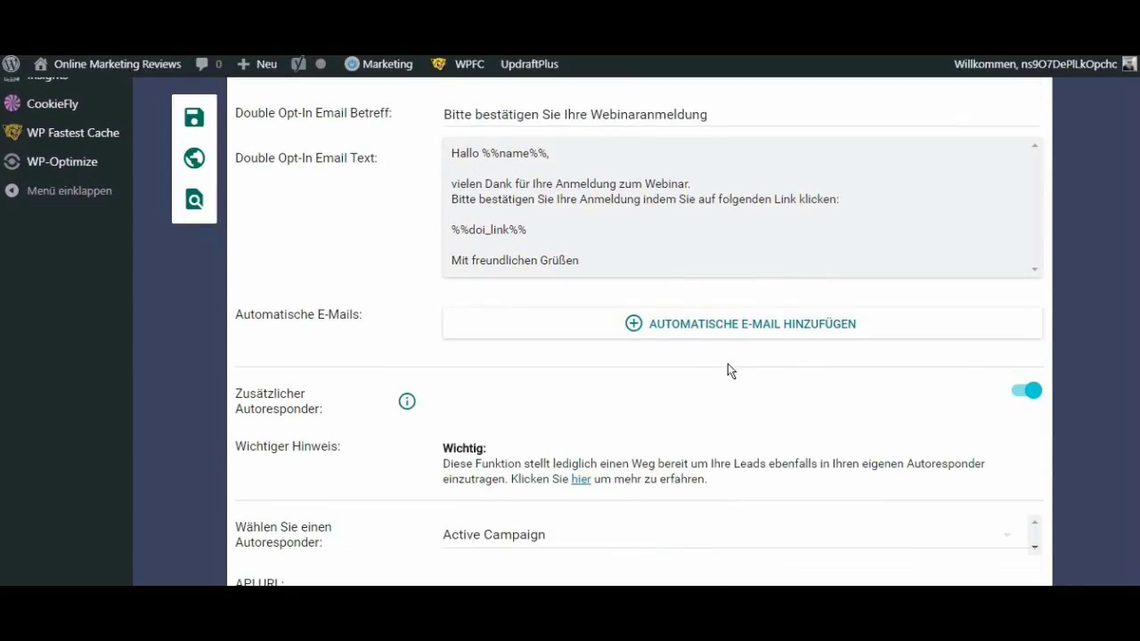
- Review the available services for the additional autoresponder and its API and test fields, keeping Active Campaign
{"action": "scroll", "coordinate": [728, 363], "scroll_direction": "down", "scroll_amount": 3}
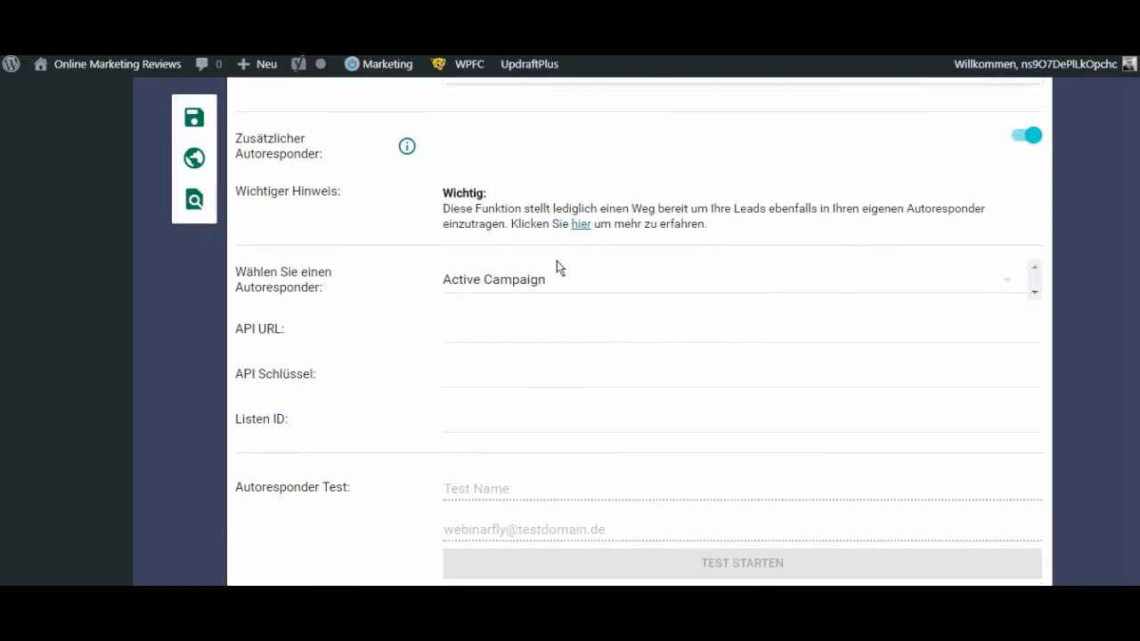
{"action": "left_click", "coordinate": [781, 266]}
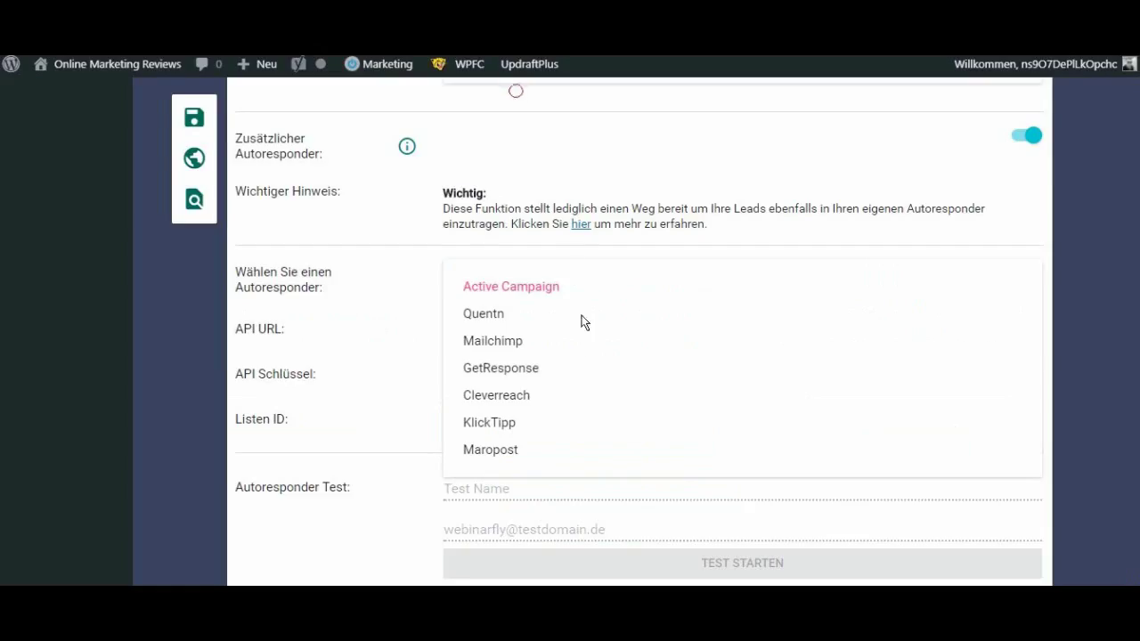
{"action": "left_click", "coordinate": [347, 419]}
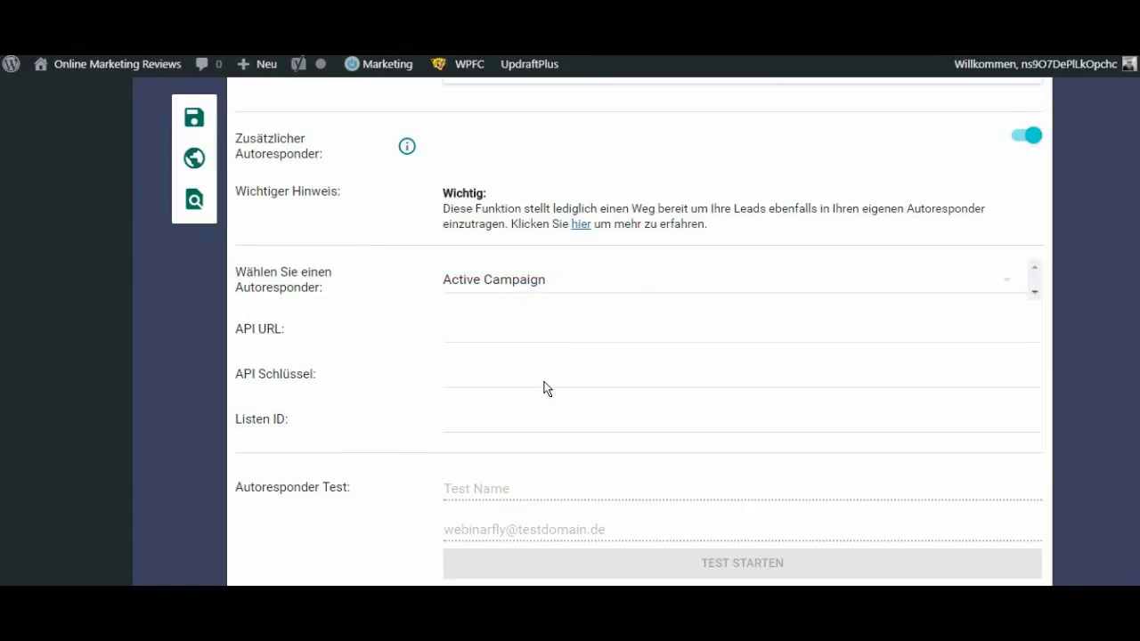
{"action": "left_click", "coordinate": [950, 287]}
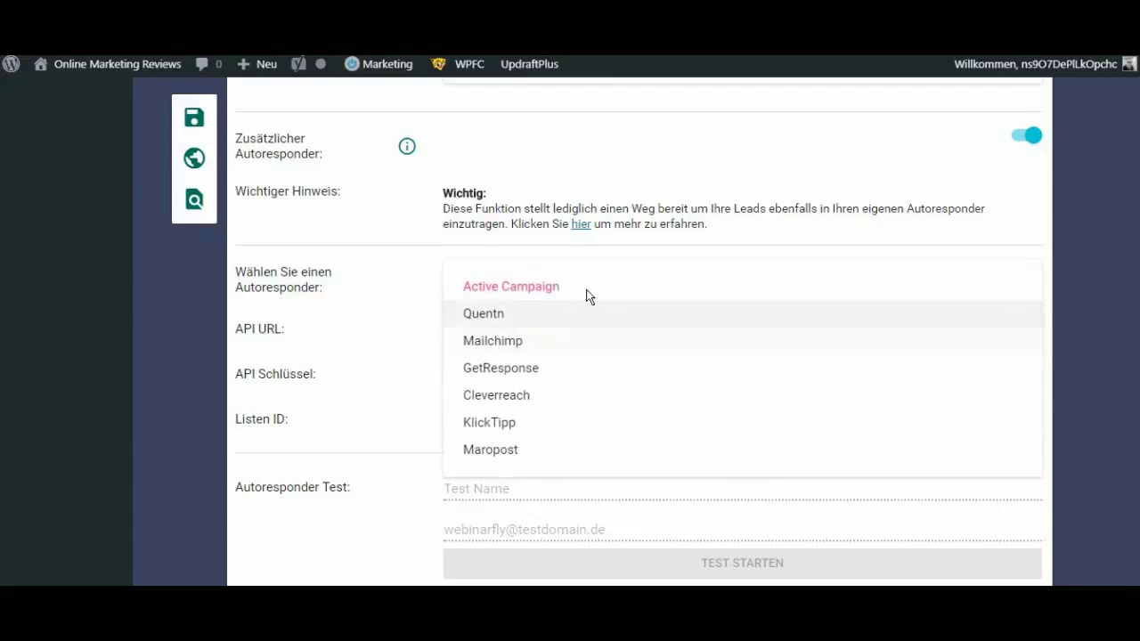
{"action": "left_click", "coordinate": [425, 488]}
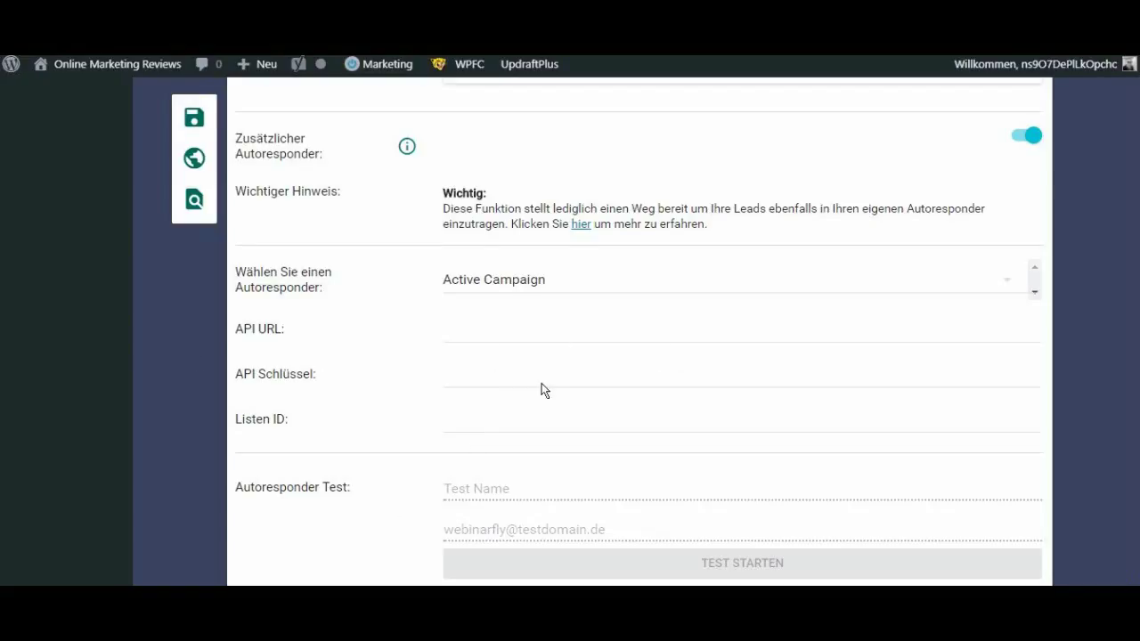
{"action": "scroll", "coordinate": [551, 383], "scroll_direction": "down", "scroll_amount": 1}
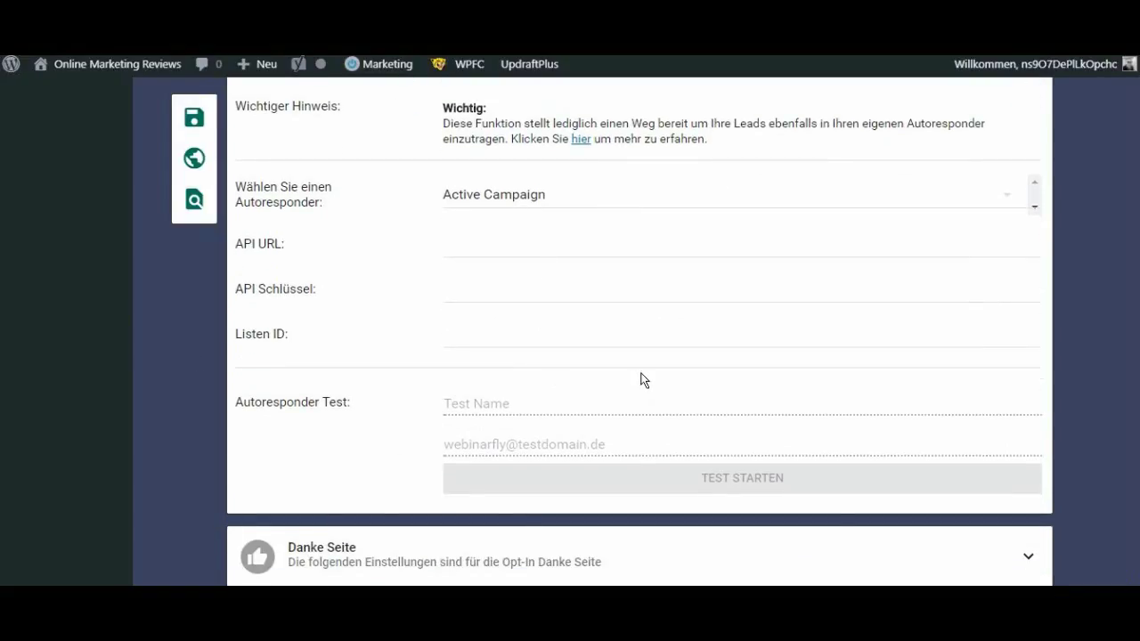
{"action": "scroll", "coordinate": [502, 404], "scroll_direction": "down", "scroll_amount": 1}
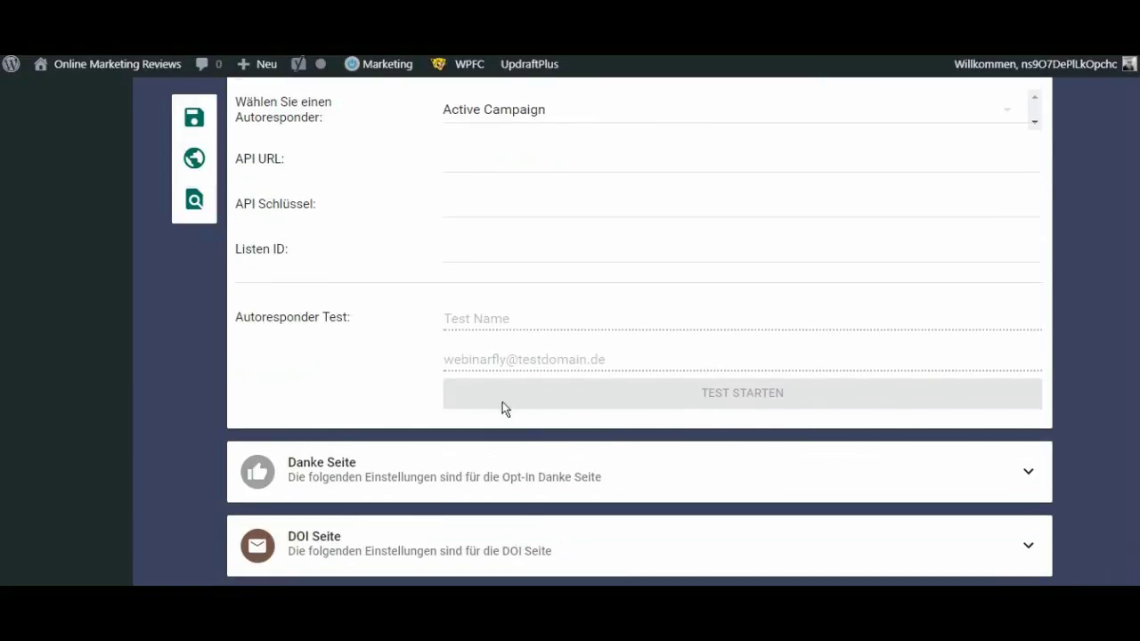
{"action": "scroll", "coordinate": [735, 402], "scroll_direction": "up", "scroll_amount": 5}
{"action": "scroll", "coordinate": [730, 402], "scroll_direction": "up", "scroll_amount": 3}
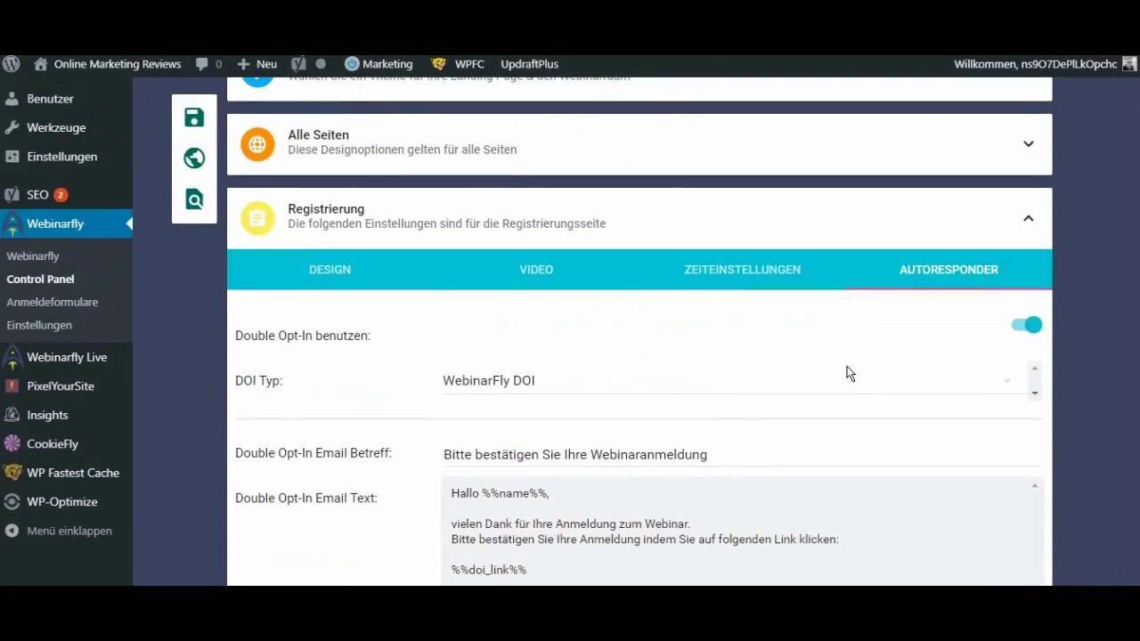
- Collapse the Registrierung section and review the Danke Seite design fields, including its headings, link button text and footer
{"action": "left_click", "coordinate": [1025, 223]}
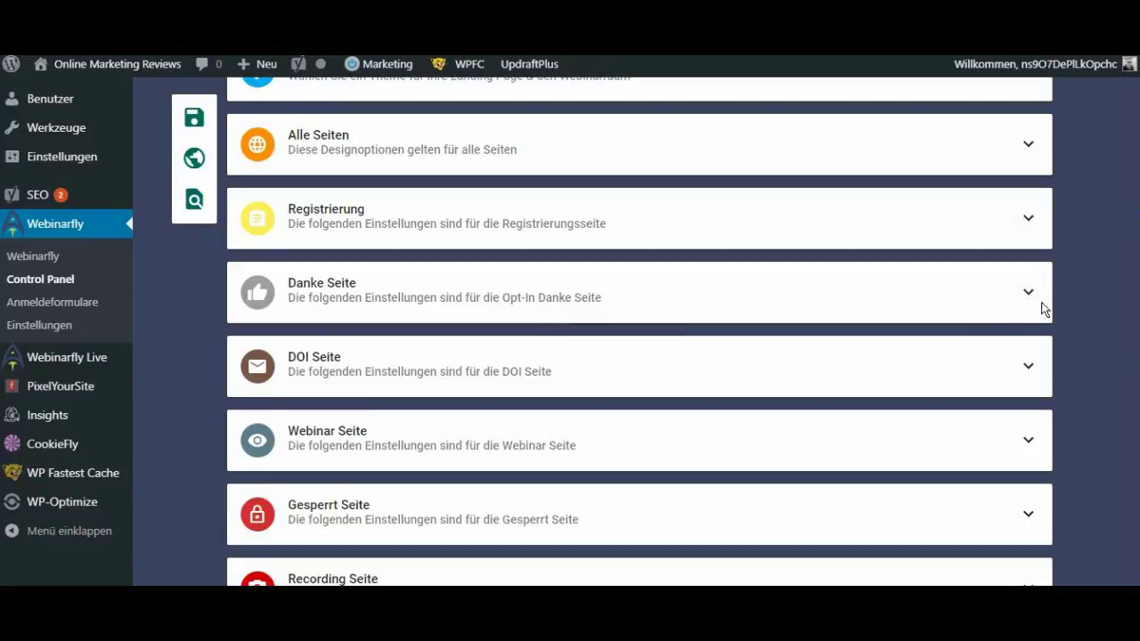
{"action": "left_click", "coordinate": [1022, 292]}
{"action": "scroll", "coordinate": [558, 337], "scroll_direction": "down", "scroll_amount": 1}
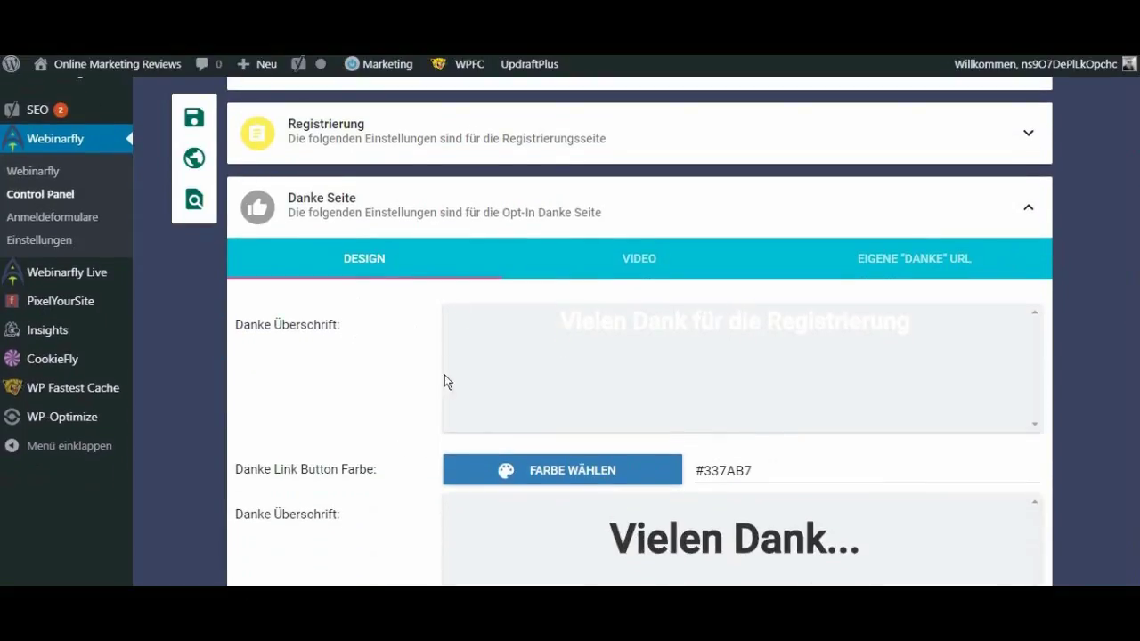
{"action": "scroll", "coordinate": [832, 534], "scroll_direction": "down", "scroll_amount": 2}
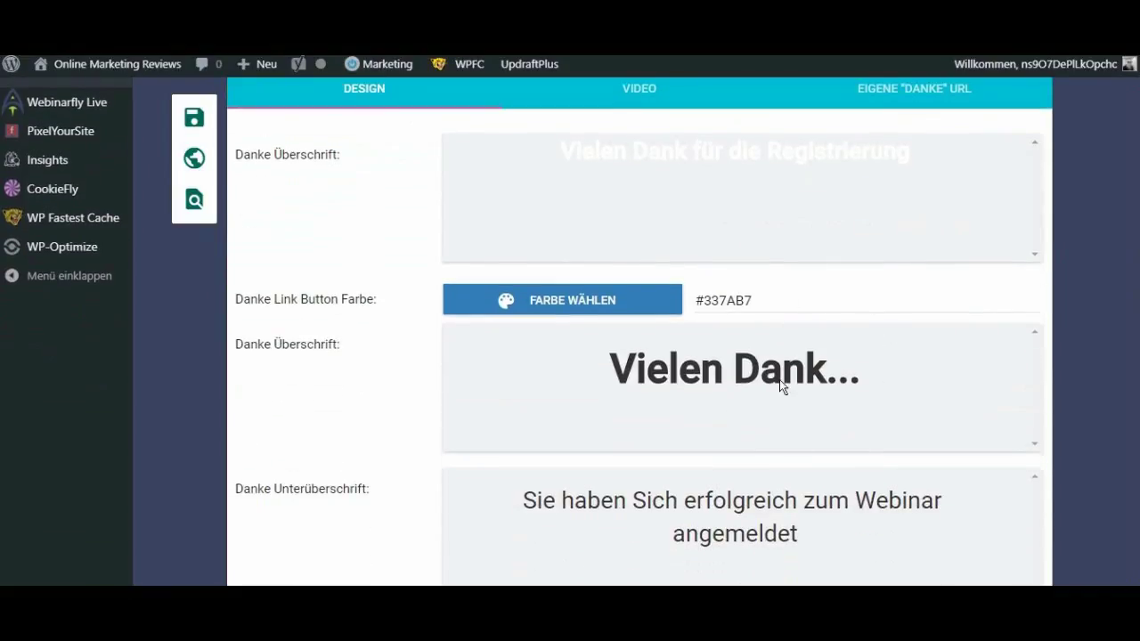
{"action": "scroll", "coordinate": [787, 308], "scroll_direction": "down", "scroll_amount": 4}
{"action": "scroll", "coordinate": [793, 300], "scroll_direction": "down", "scroll_amount": 3}
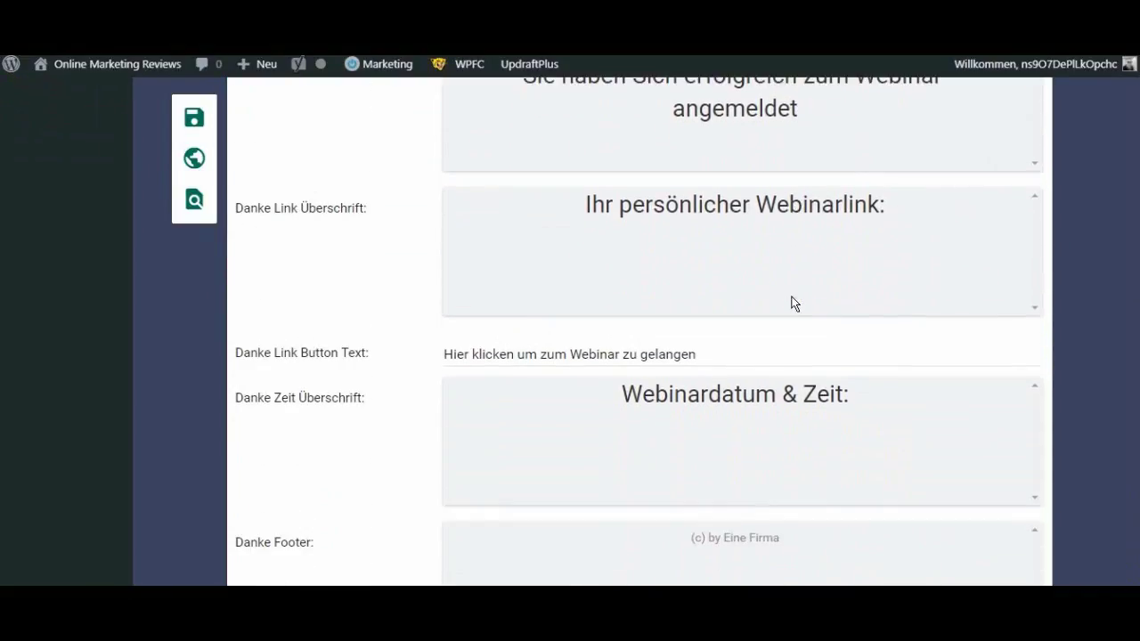
{"action": "scroll", "coordinate": [762, 325], "scroll_direction": "up", "scroll_amount": 1}
{"action": "scroll", "coordinate": [495, 234], "scroll_direction": "up", "scroll_amount": 7}
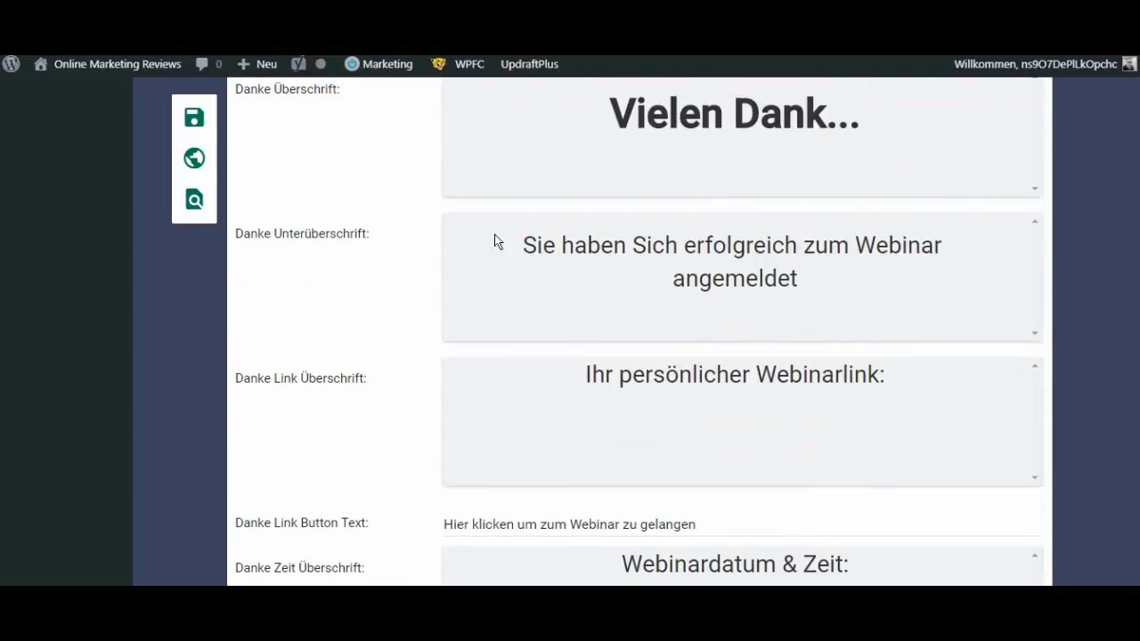
- Preview the Danke Seite, look over its layout and return to the webinar settings
{"action": "left_click", "coordinate": [195, 210]}
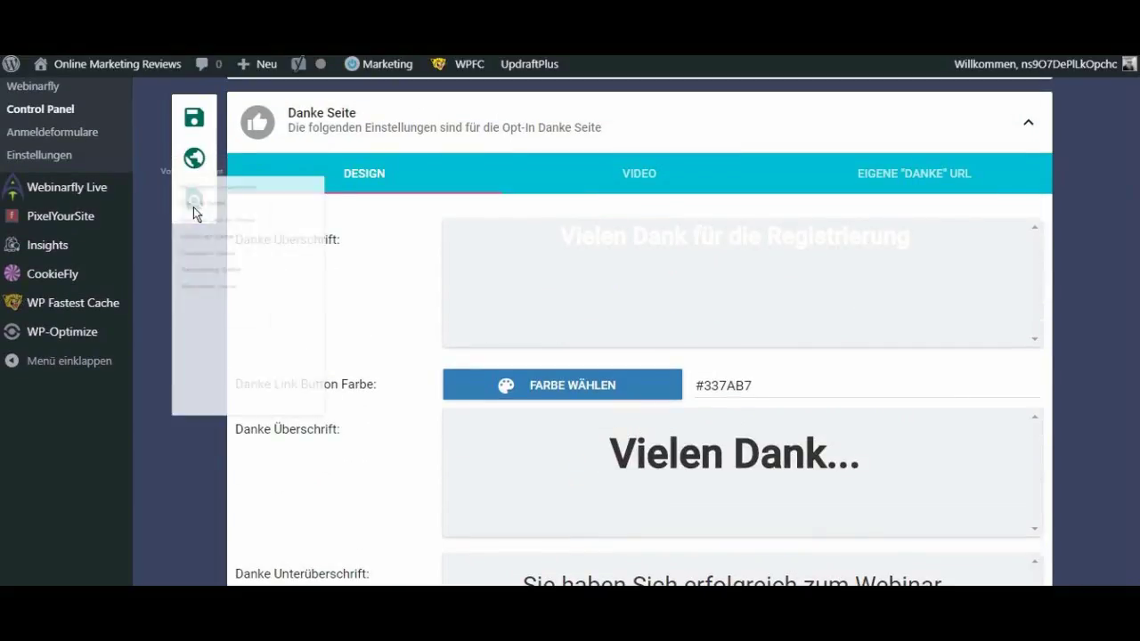
{"action": "left_click", "coordinate": [223, 260]}
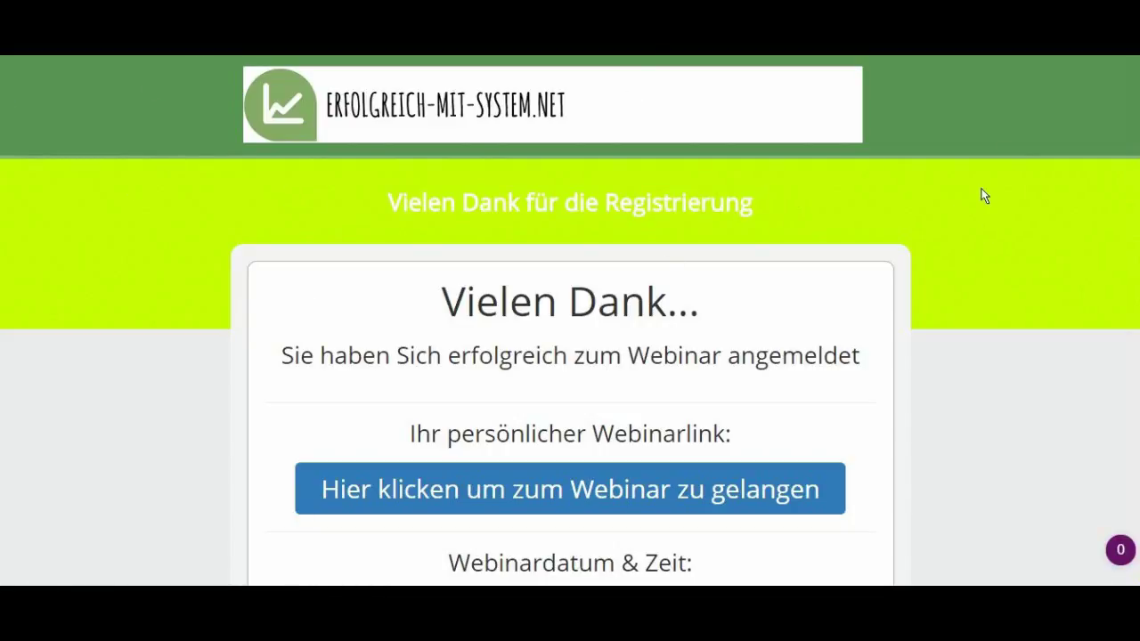
{"action": "scroll", "coordinate": [985, 196], "scroll_direction": "down", "scroll_amount": 1}
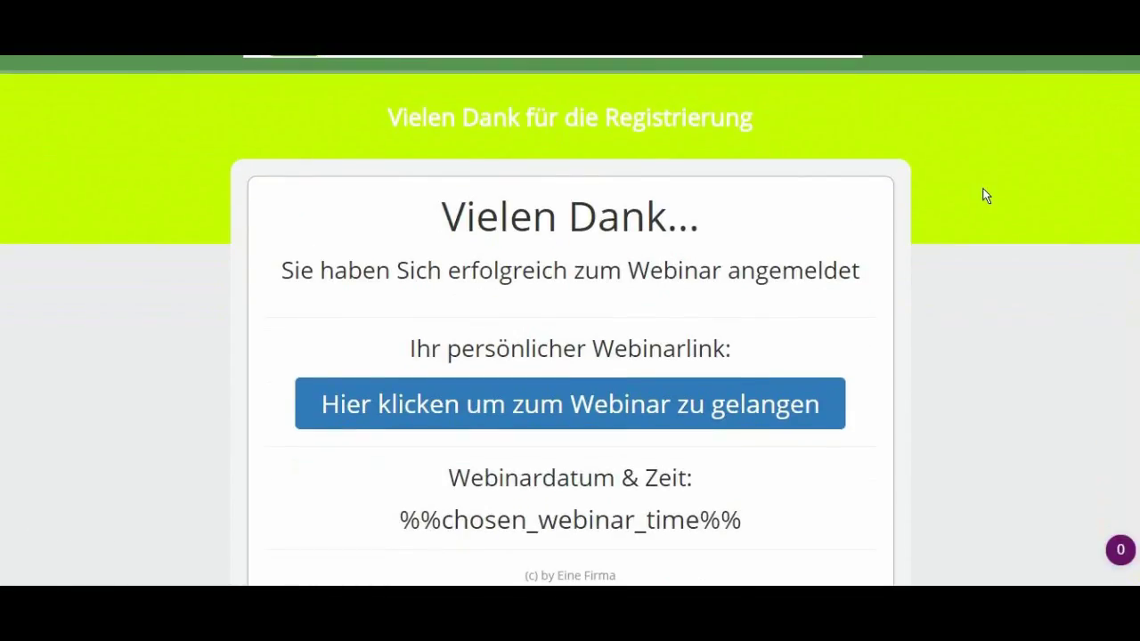
{"action": "scroll", "coordinate": [982, 194], "scroll_direction": "up", "scroll_amount": 1}
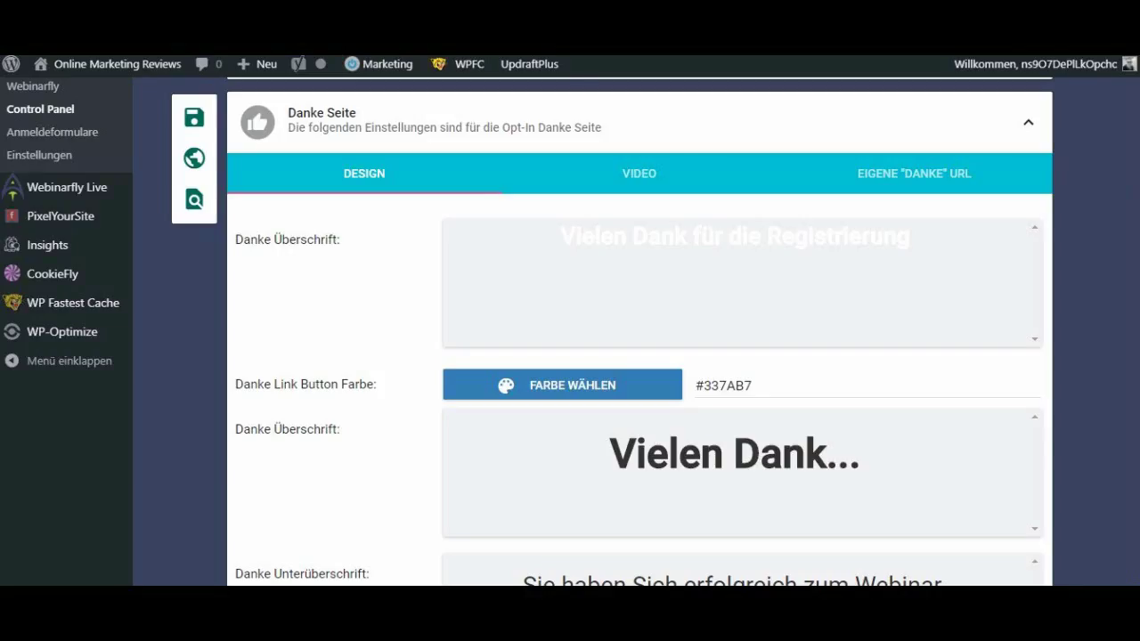
- Collapse the Danke Seite section and review the DOI Seite section's heading, confirmation texts and footer
{"action": "scroll", "coordinate": [668, 227], "scroll_direction": "down", "scroll_amount": 6}
{"action": "scroll", "coordinate": [715, 383], "scroll_direction": "down", "scroll_amount": 3}
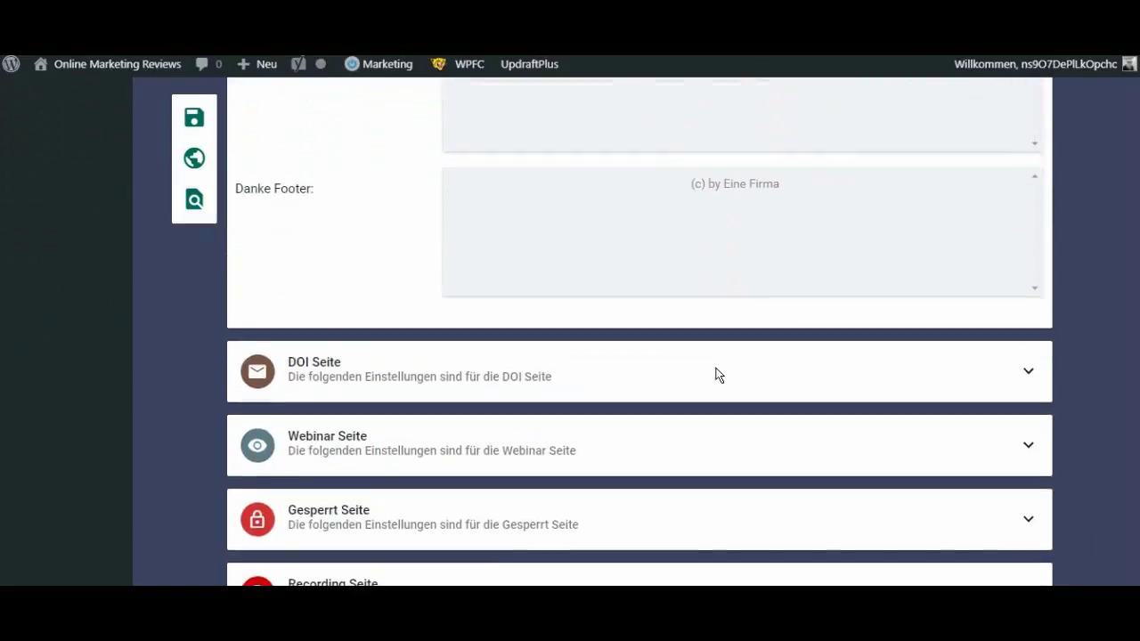
{"action": "scroll", "coordinate": [921, 324], "scroll_direction": "up", "scroll_amount": 10}
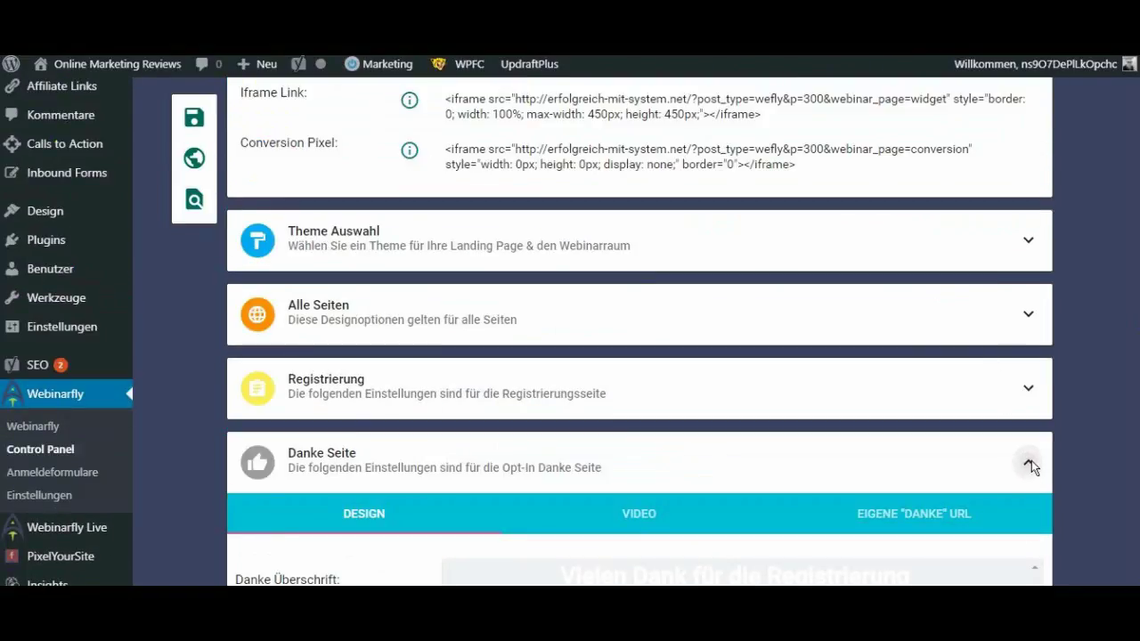
{"action": "scroll", "coordinate": [1031, 461], "scroll_direction": "down", "scroll_amount": 2}
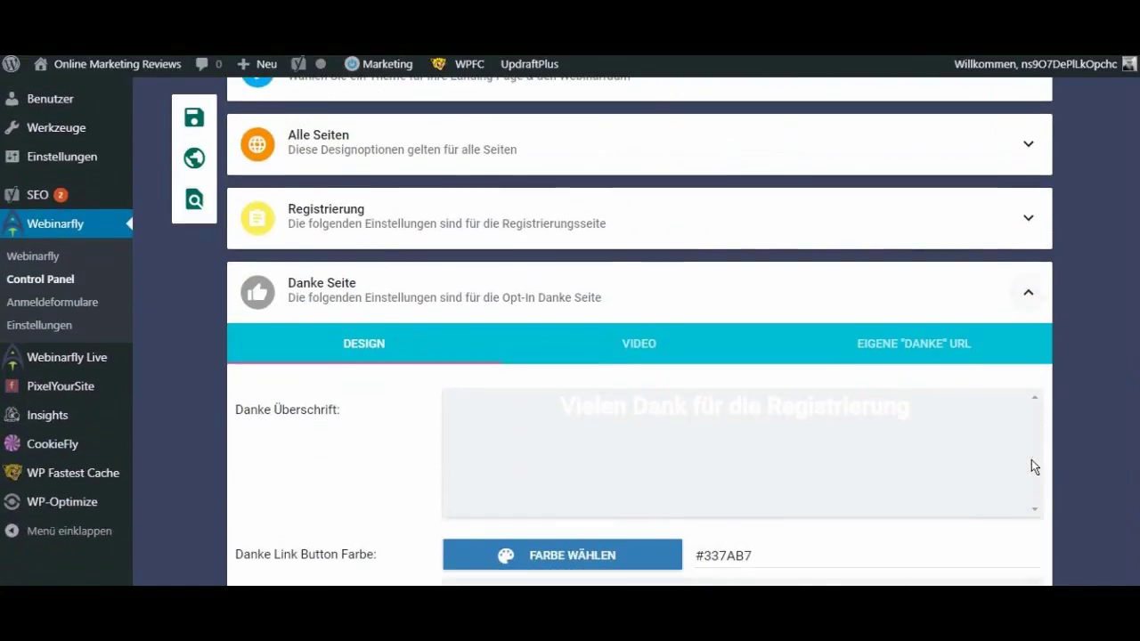
{"action": "left_click", "coordinate": [1029, 298]}
{"action": "left_click", "coordinate": [1030, 368]}
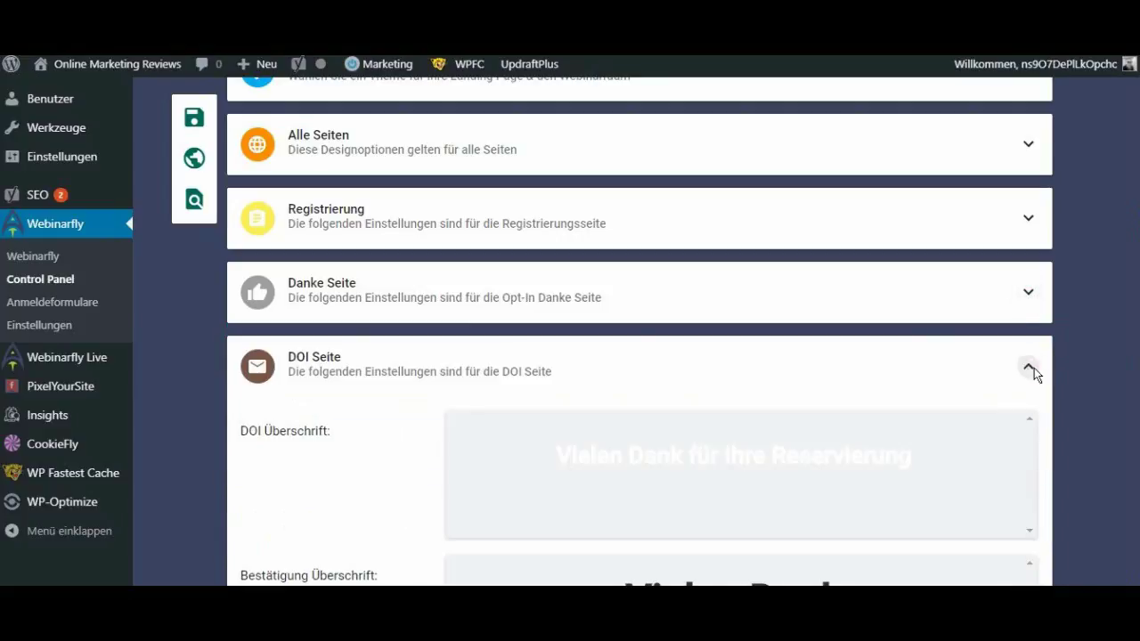
{"action": "scroll", "coordinate": [987, 374], "scroll_direction": "down", "scroll_amount": 3}
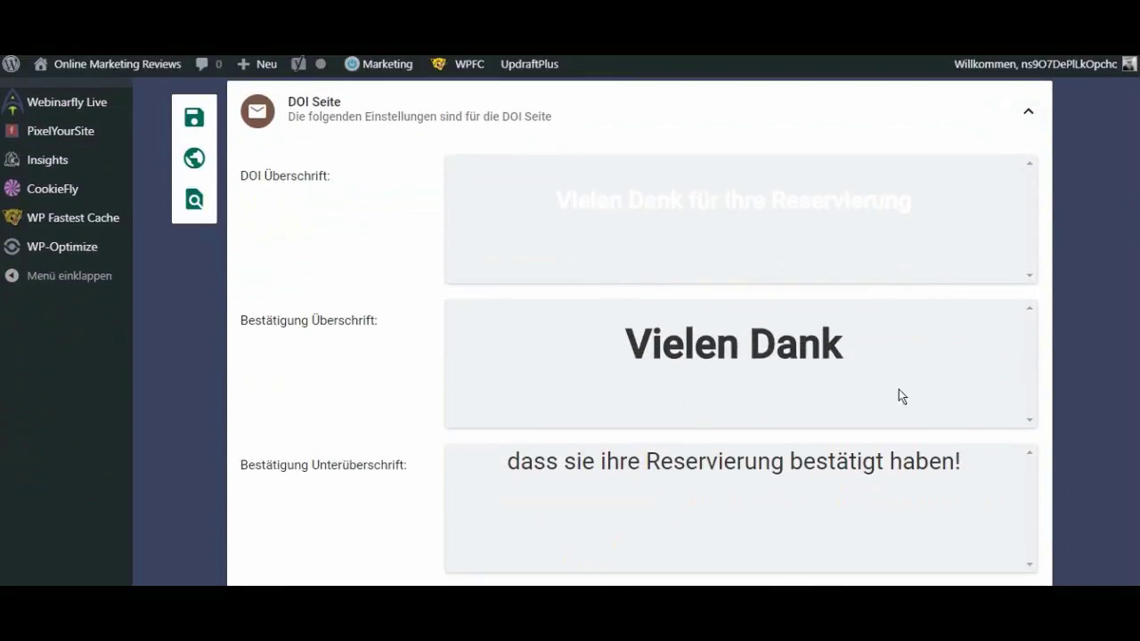
{"action": "scroll", "coordinate": [911, 330], "scroll_direction": "down", "scroll_amount": 2}
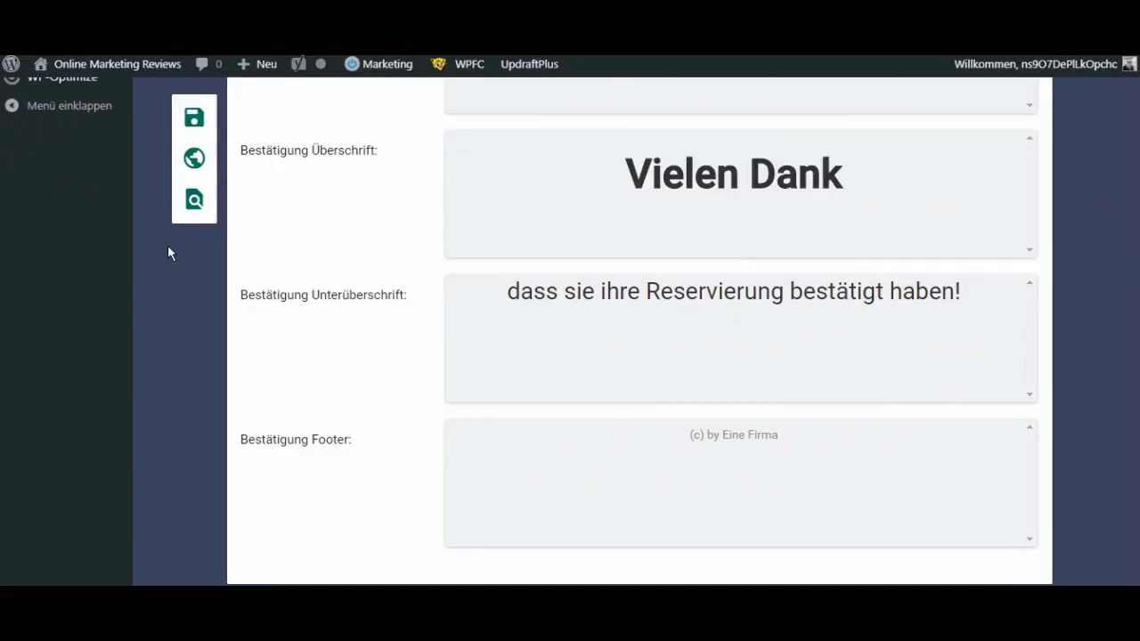
- Preview the Double Opt-In Seite, return to the webinar settings and collapse the DOI Seite section
{"action": "left_click", "coordinate": [194, 199]}
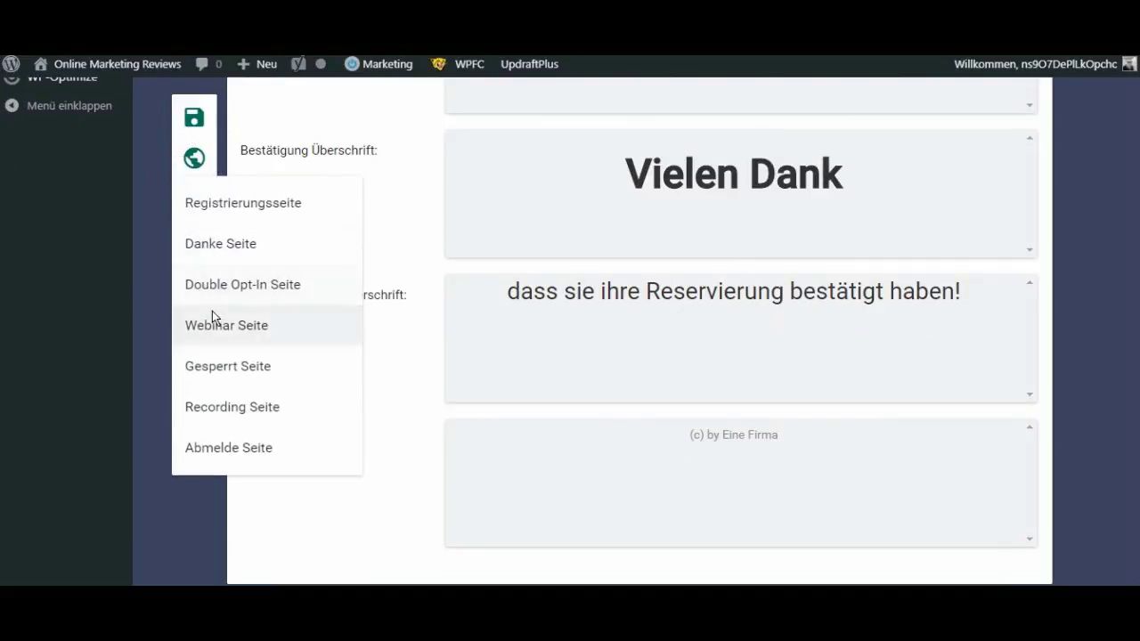
{"action": "left_click", "coordinate": [235, 296]}
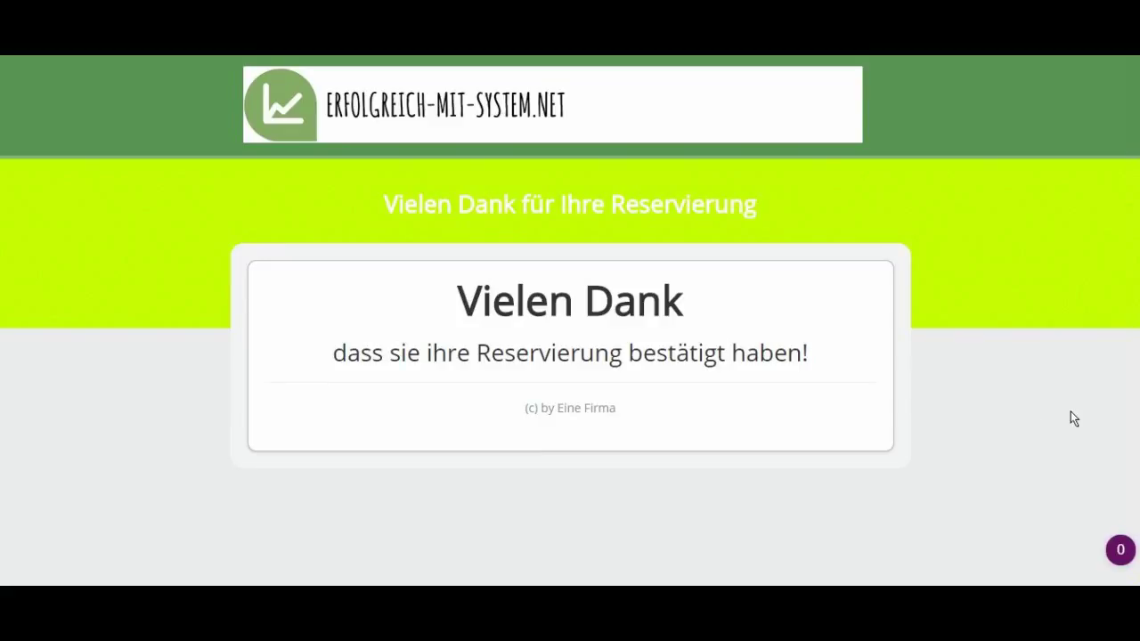
{"action": "key", "text": "ctrl+w"}
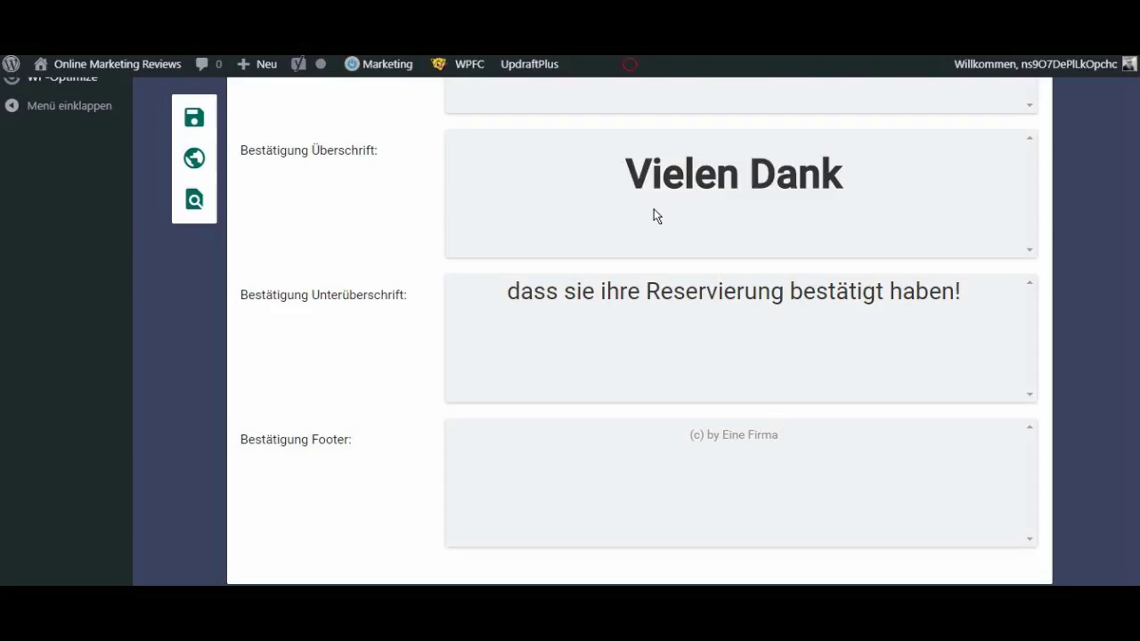
{"action": "scroll", "coordinate": [597, 316], "scroll_direction": "up", "scroll_amount": 4}
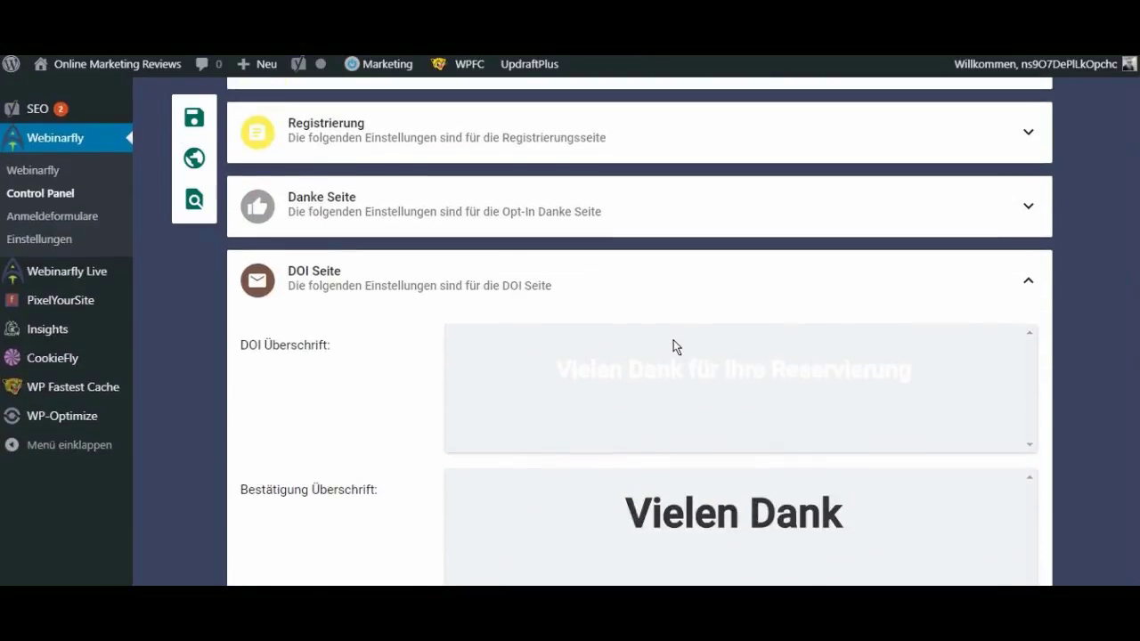
{"action": "scroll", "coordinate": [749, 369], "scroll_direction": "down", "scroll_amount": 2}
{"action": "scroll", "coordinate": [788, 385], "scroll_direction": "down", "scroll_amount": 1}
{"action": "scroll", "coordinate": [938, 330], "scroll_direction": "up", "scroll_amount": 3}
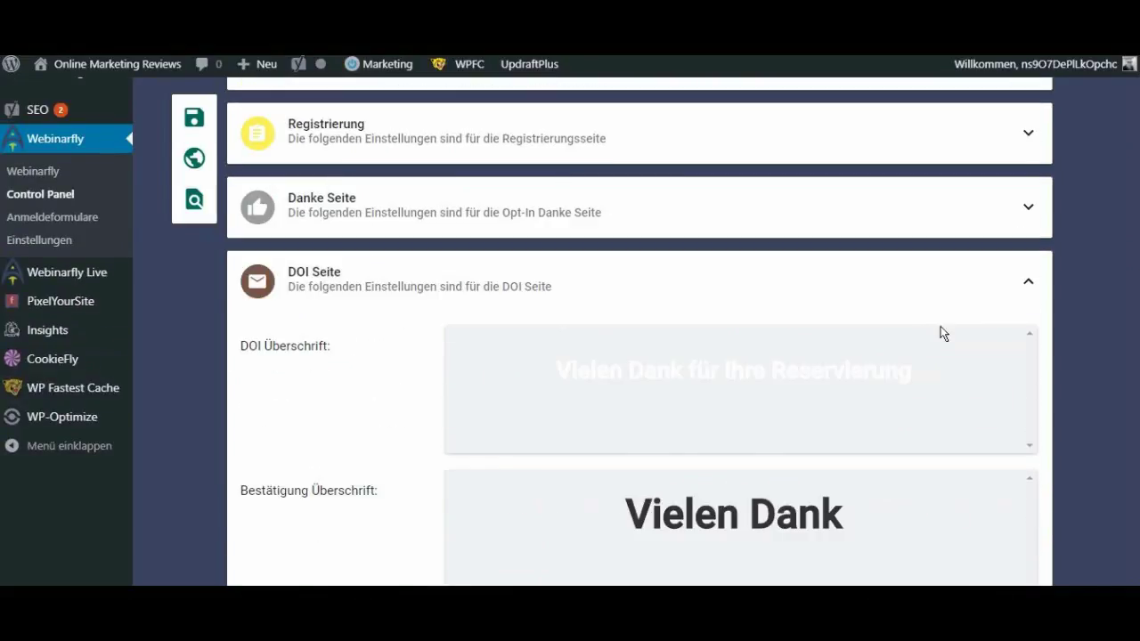
{"action": "left_click", "coordinate": [1027, 283]}
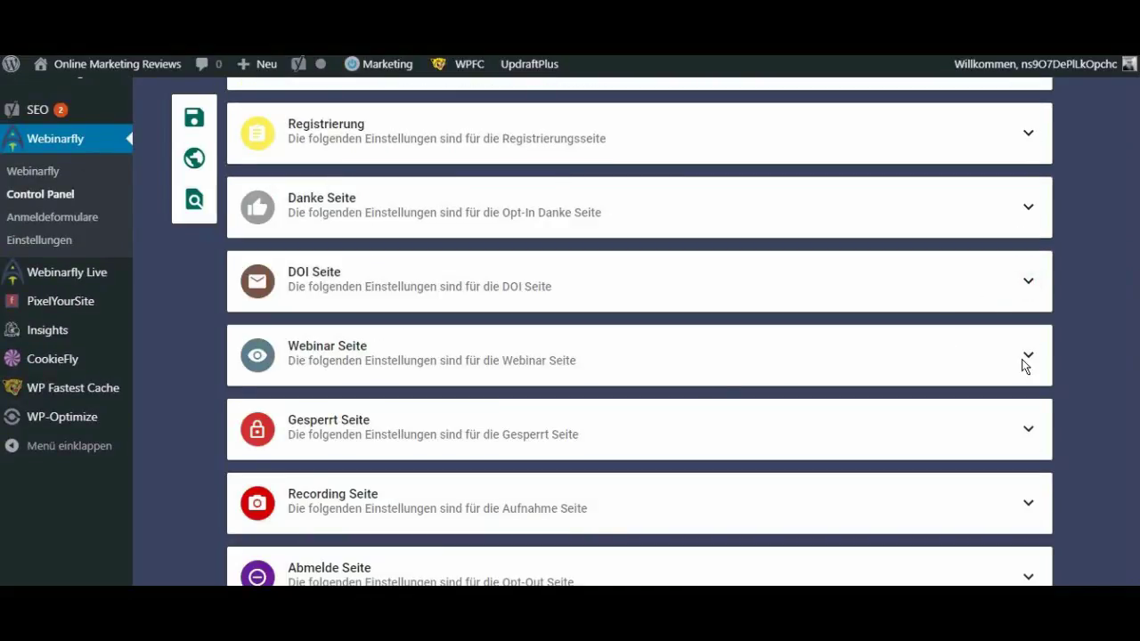
- In the Webinar Seite design settings, choose the erfolgreich-mit-system.net logo and set the Webseiten Titel to "Webinar WIRD HIER ANGEZEIGT"
{"action": "left_click", "coordinate": [1026, 357]}
{"action": "scroll", "coordinate": [1020, 370], "scroll_direction": "down", "scroll_amount": 1}
{"action": "scroll", "coordinate": [1020, 372], "scroll_direction": "down", "scroll_amount": 2}
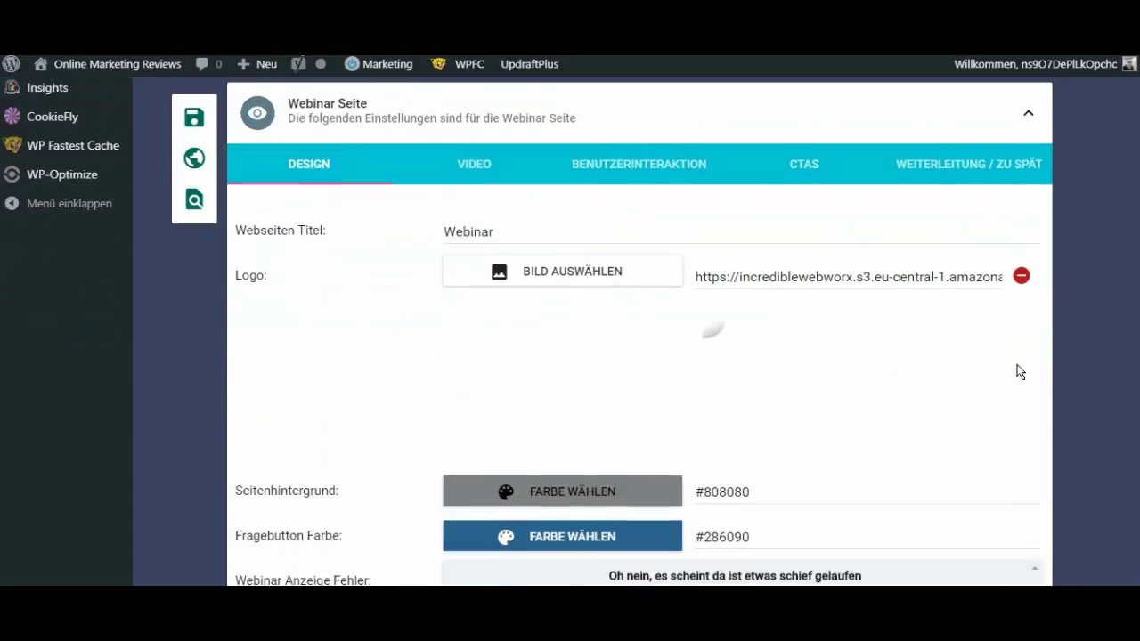
{"action": "left_click", "coordinate": [583, 267]}
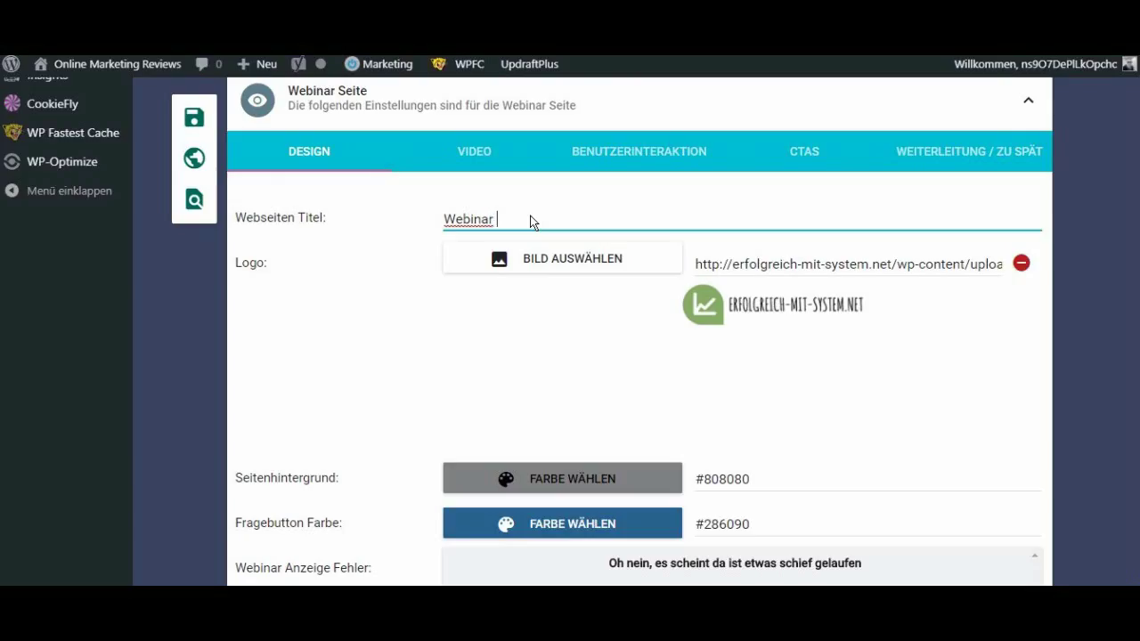
{"action": "type", "text": "WIRD HIER ANGEZEIGT"}
- Set the Webinar Seite's Seitenhintergrund to a strong green, about hsl(112, 80.2%, 42.2%)
{"action": "scroll", "coordinate": [695, 336], "scroll_direction": "down", "scroll_amount": 1}
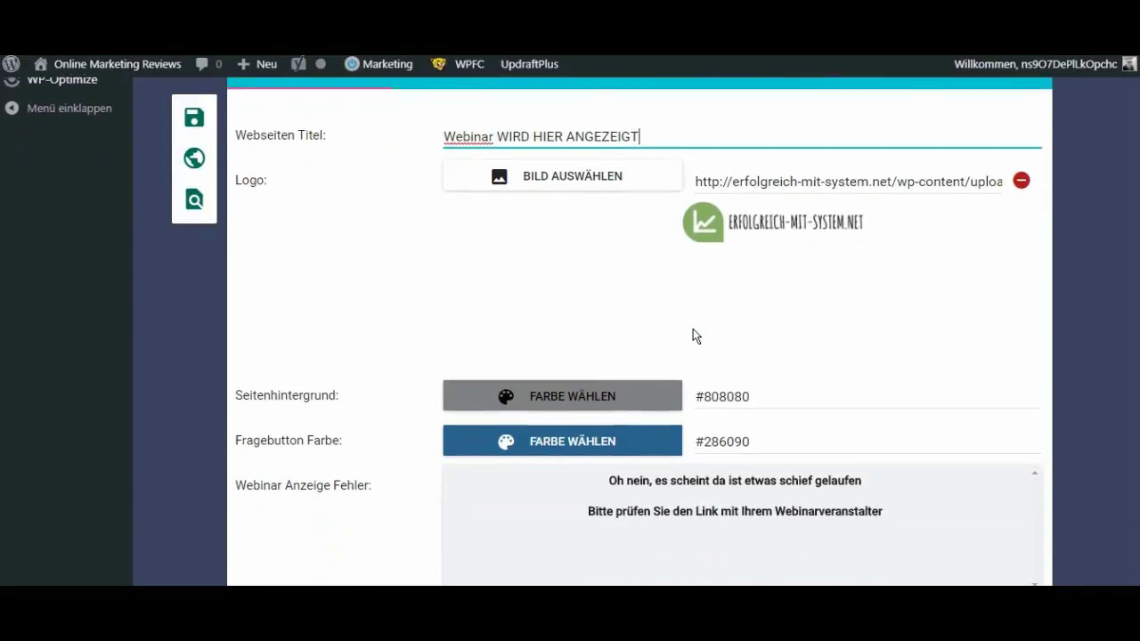
{"action": "scroll", "coordinate": [696, 335], "scroll_direction": "down", "scroll_amount": 2}
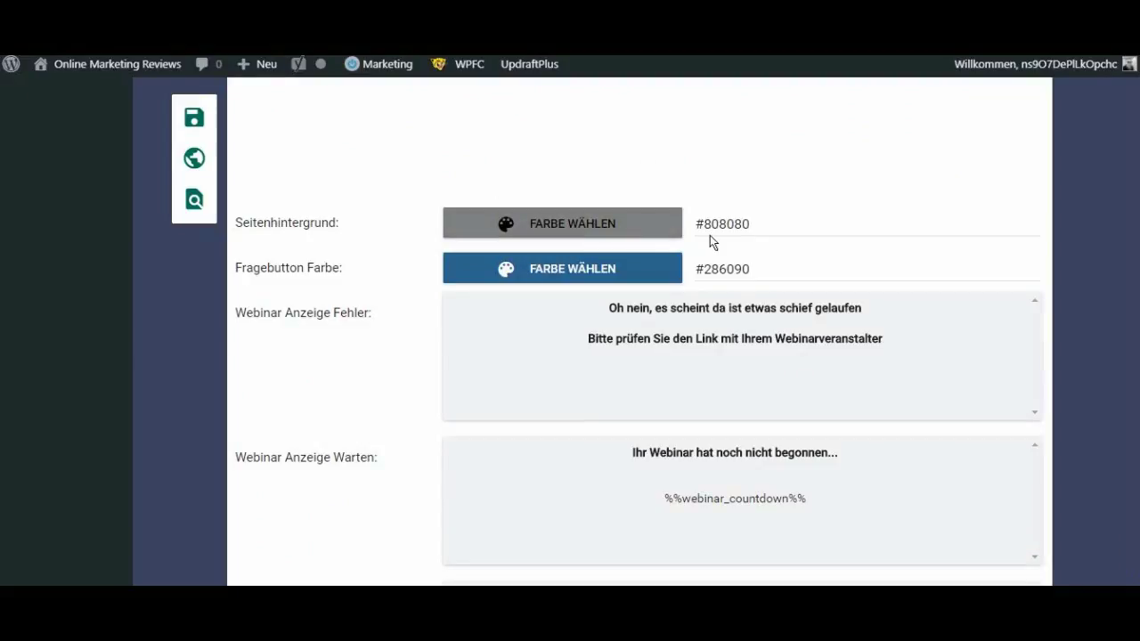
{"action": "left_click", "coordinate": [638, 223]}
{"action": "left_click", "coordinate": [549, 389]}
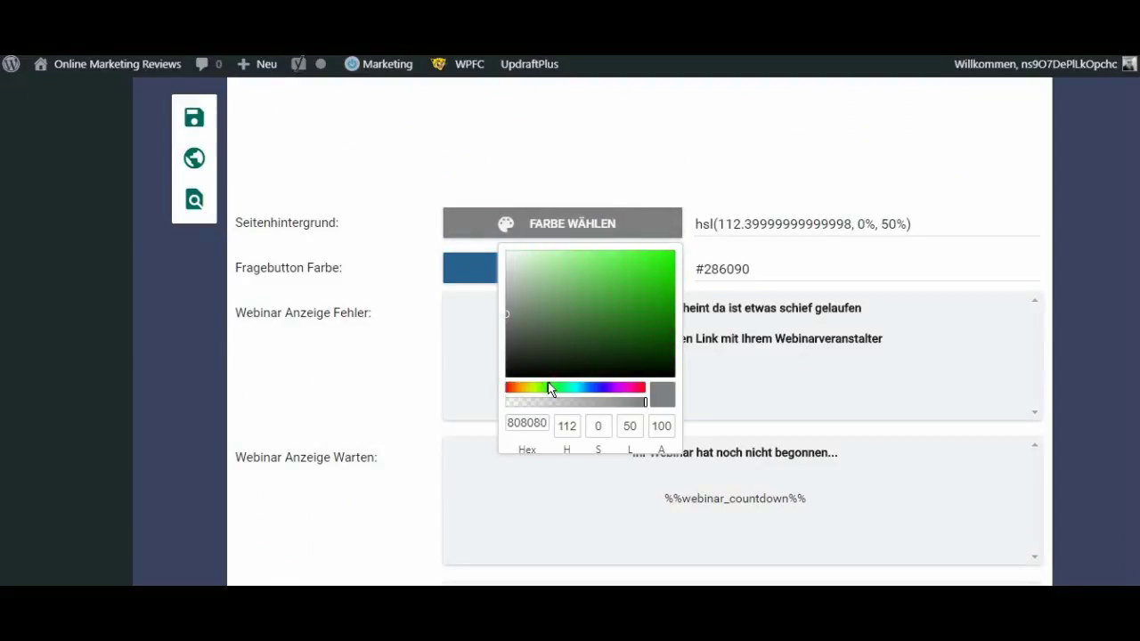
{"action": "left_click_drag", "start_coordinate": [515, 324], "coordinate": [659, 281]}
{"action": "left_click", "coordinate": [773, 162]}
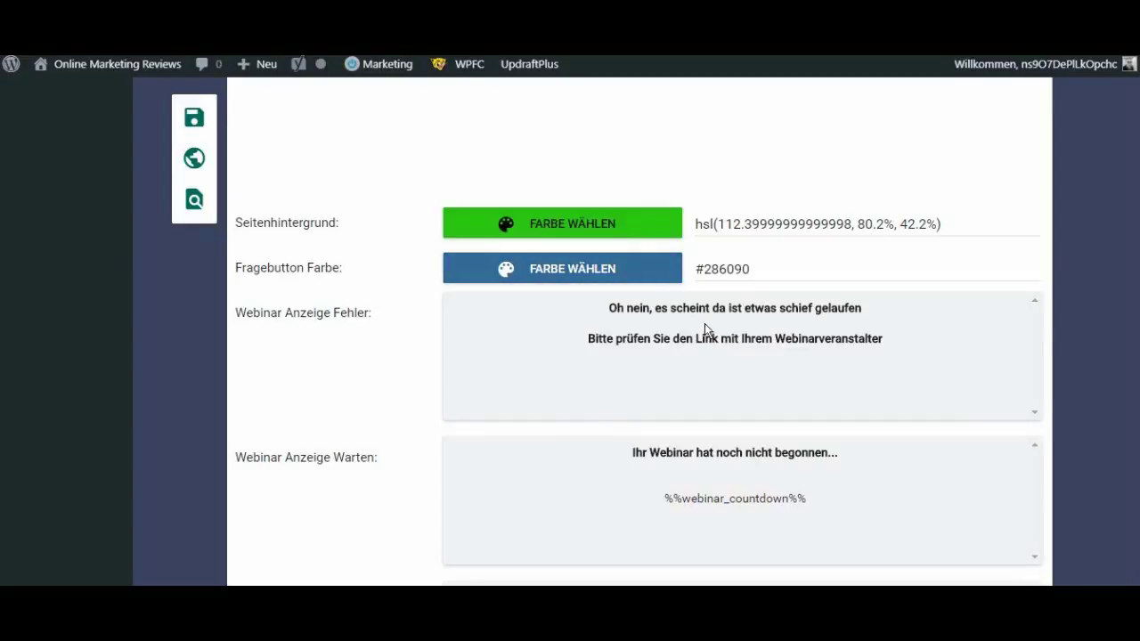
- Examine the Webinar Seite's error, waiting, finished, mobile and too-late messages, question form texts, footer and participant text
{"action": "scroll", "coordinate": [704, 327], "scroll_direction": "down", "scroll_amount": 1}
{"action": "scroll", "coordinate": [327, 271], "scroll_direction": "down", "scroll_amount": 1}
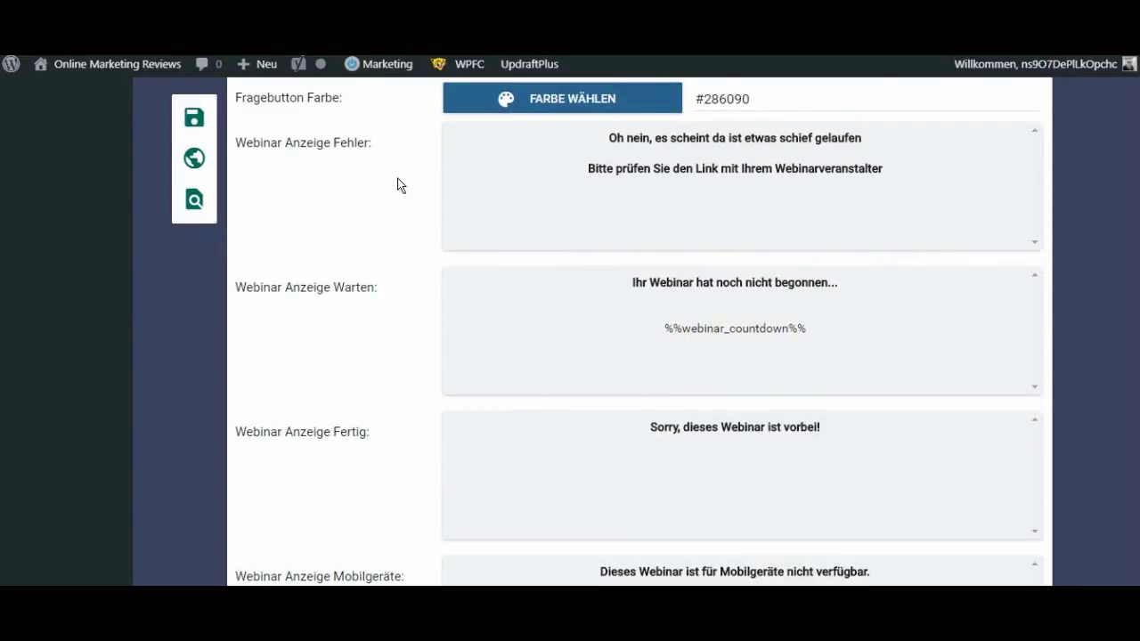
{"action": "scroll", "coordinate": [420, 307], "scroll_direction": "down", "scroll_amount": 1}
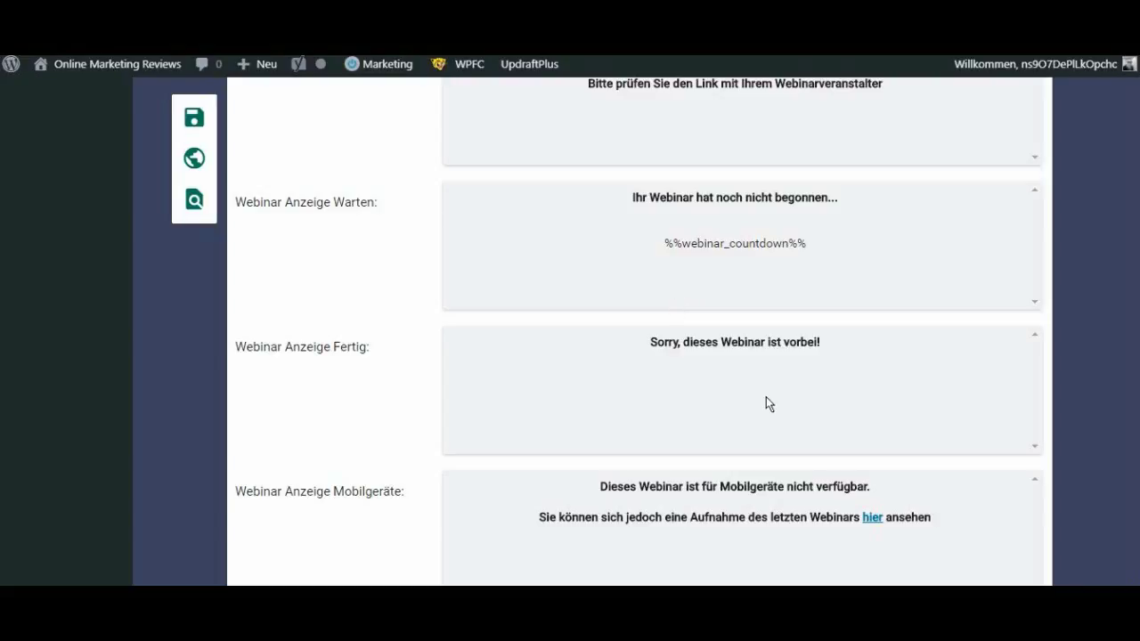
{"action": "scroll", "coordinate": [763, 402], "scroll_direction": "down", "scroll_amount": 2}
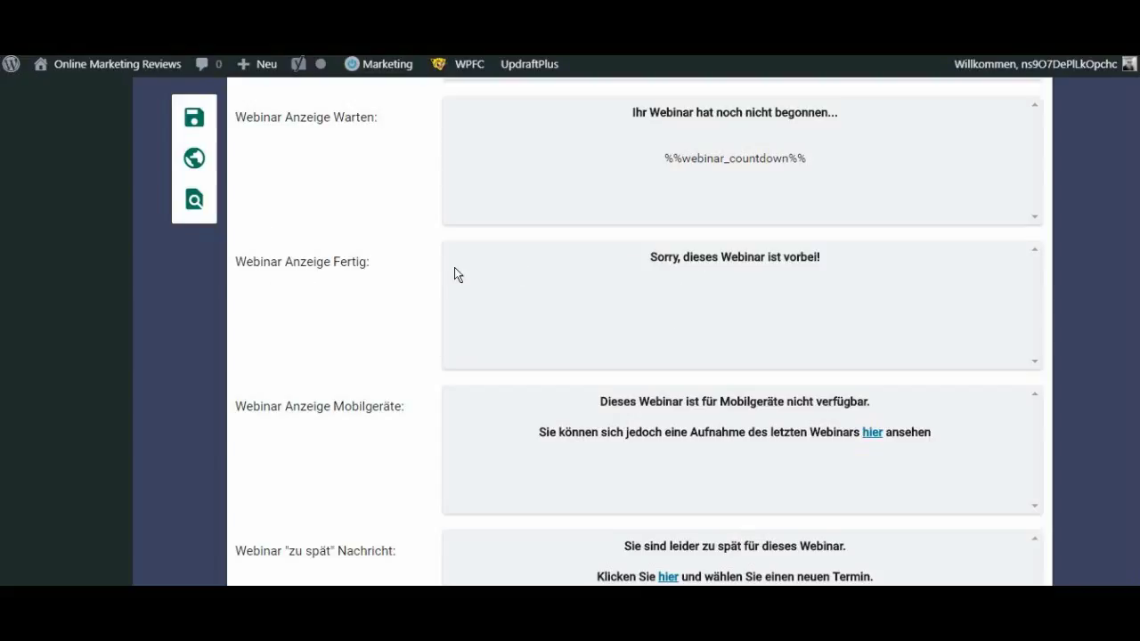
{"action": "left_click", "coordinate": [853, 260]}
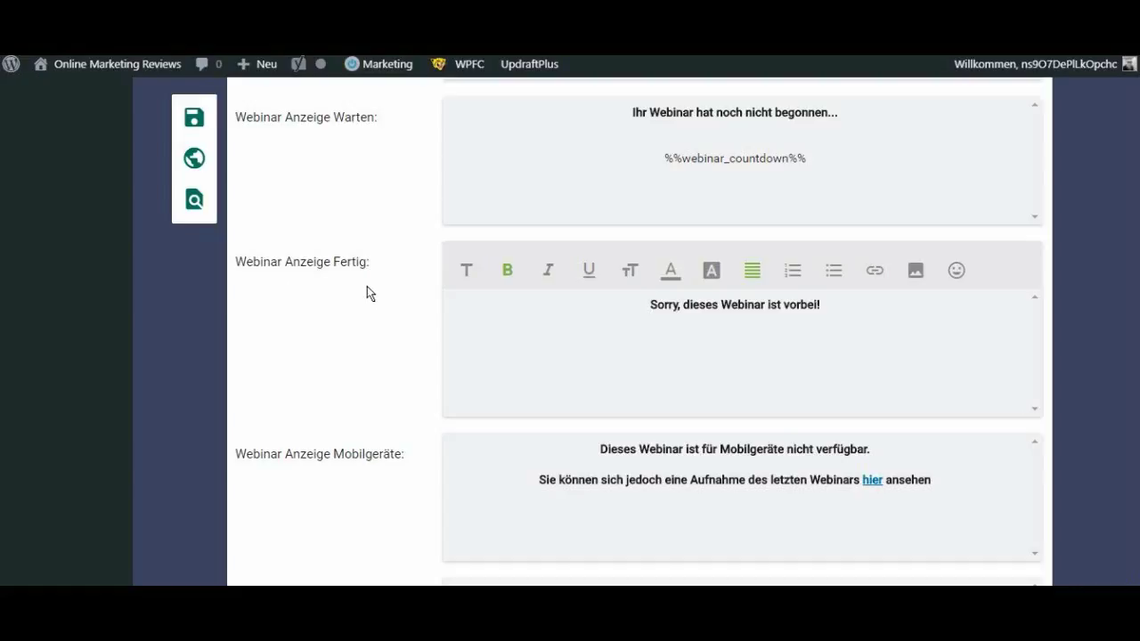
{"action": "scroll", "coordinate": [366, 289], "scroll_direction": "down", "scroll_amount": 1}
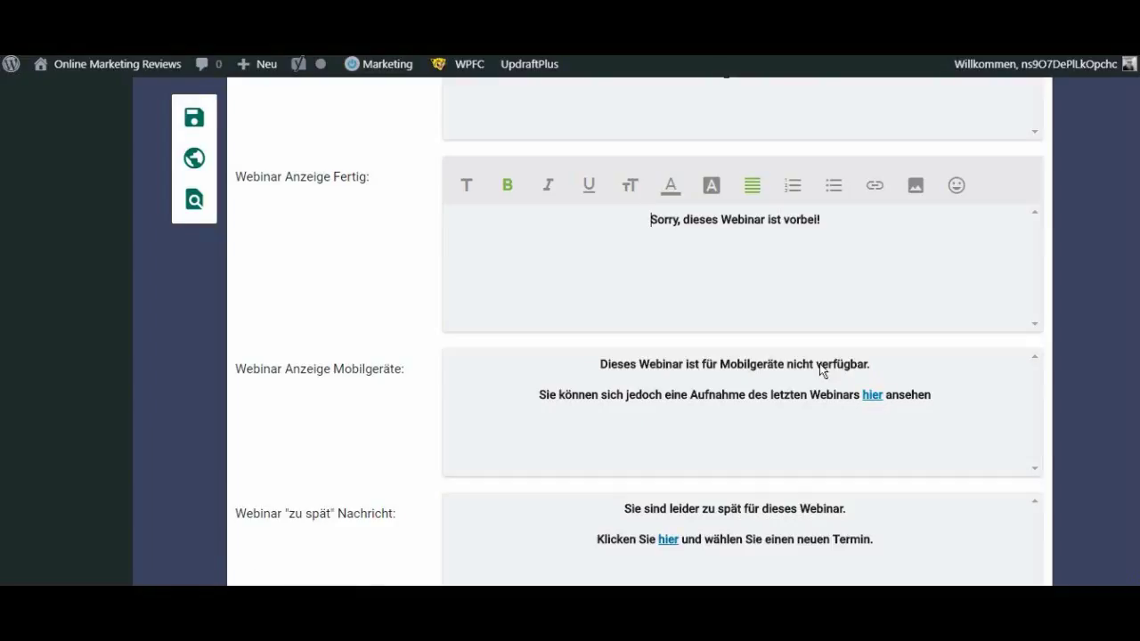
{"action": "scroll", "coordinate": [779, 414], "scroll_direction": "down", "scroll_amount": 2}
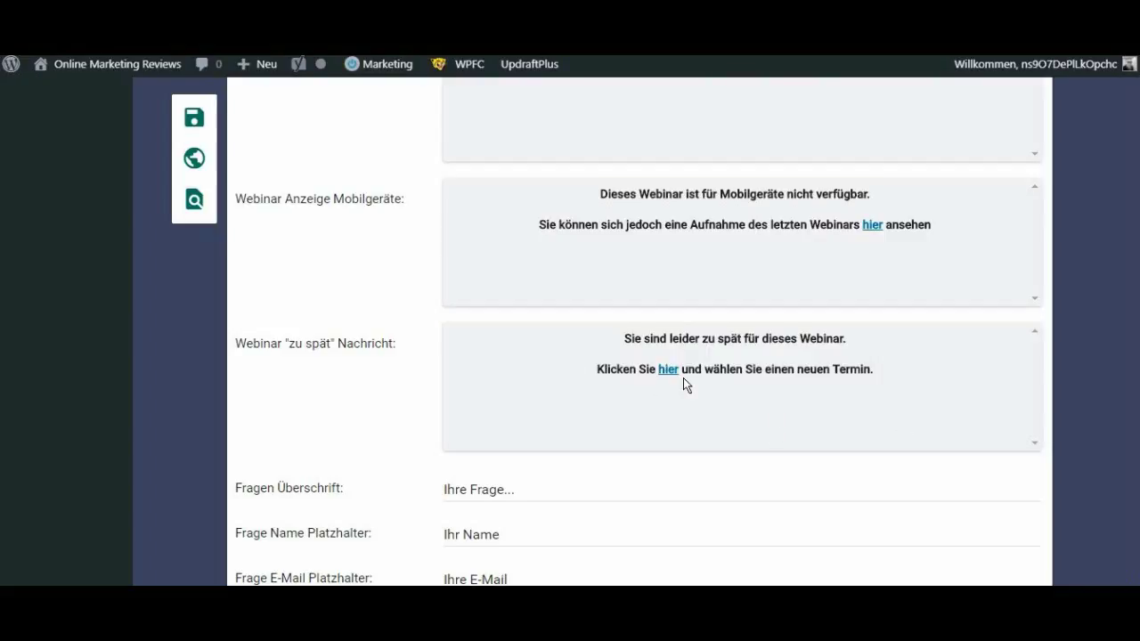
{"action": "scroll", "coordinate": [684, 379], "scroll_direction": "down", "scroll_amount": 2}
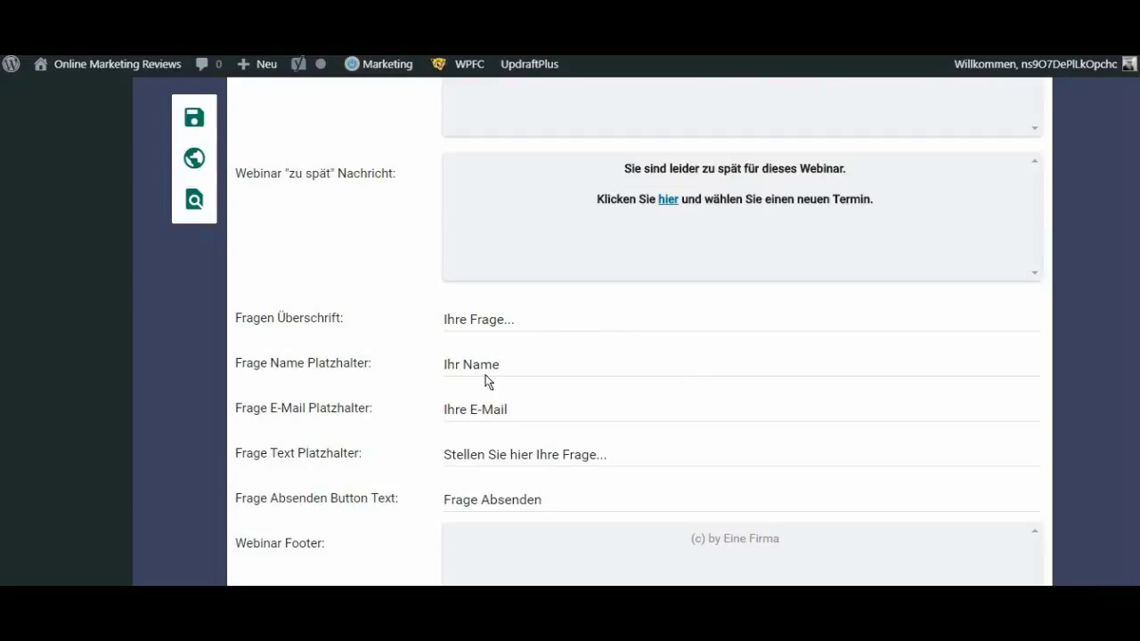
{"action": "scroll", "coordinate": [541, 316], "scroll_direction": "down", "scroll_amount": 2}
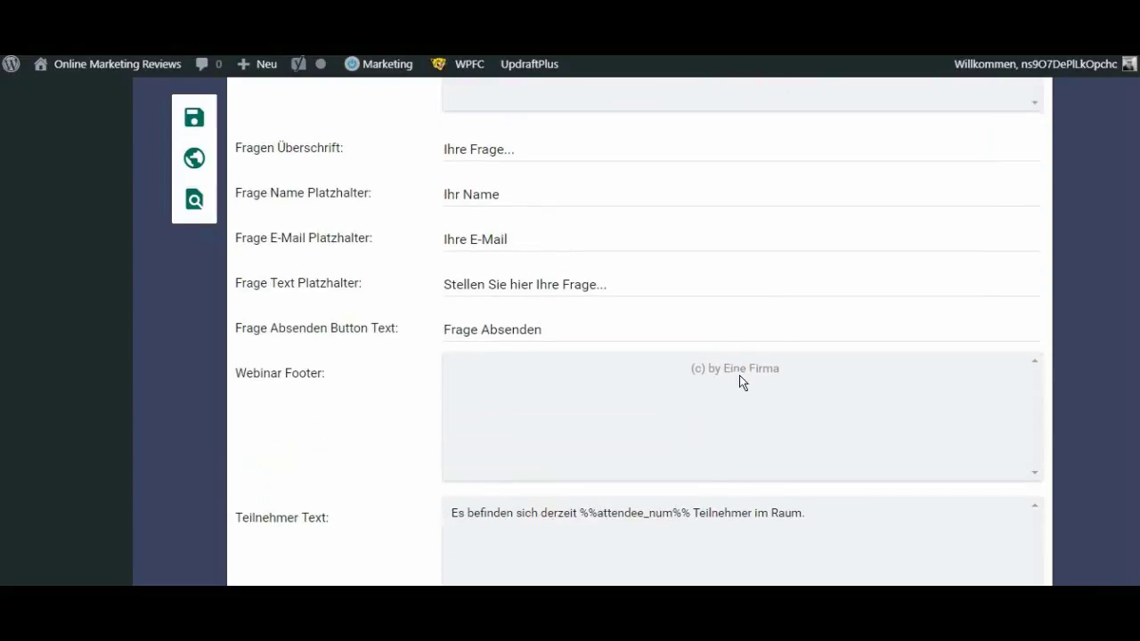
{"action": "scroll", "coordinate": [739, 375], "scroll_direction": "down", "scroll_amount": 3}
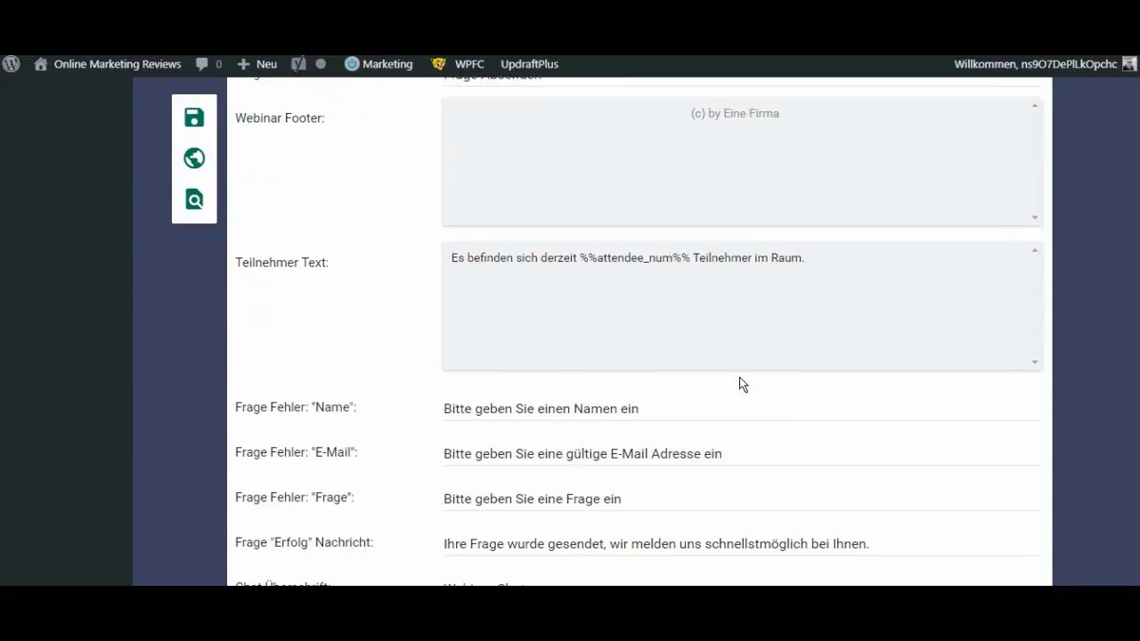
{"action": "scroll", "coordinate": [739, 377], "scroll_direction": "up", "scroll_amount": 15}
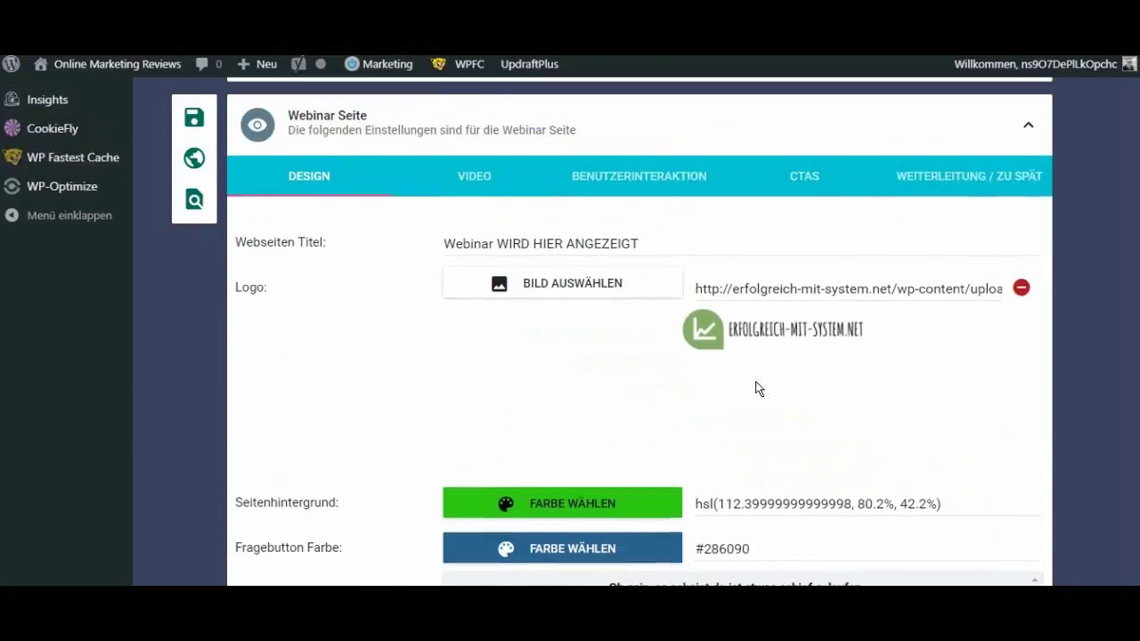
- Save the webinar, and copy the address of the YouTube video "Die besten Online Marketing Tools" for the Webinar Seite's video setting
{"action": "left_click", "coordinate": [194, 116]}
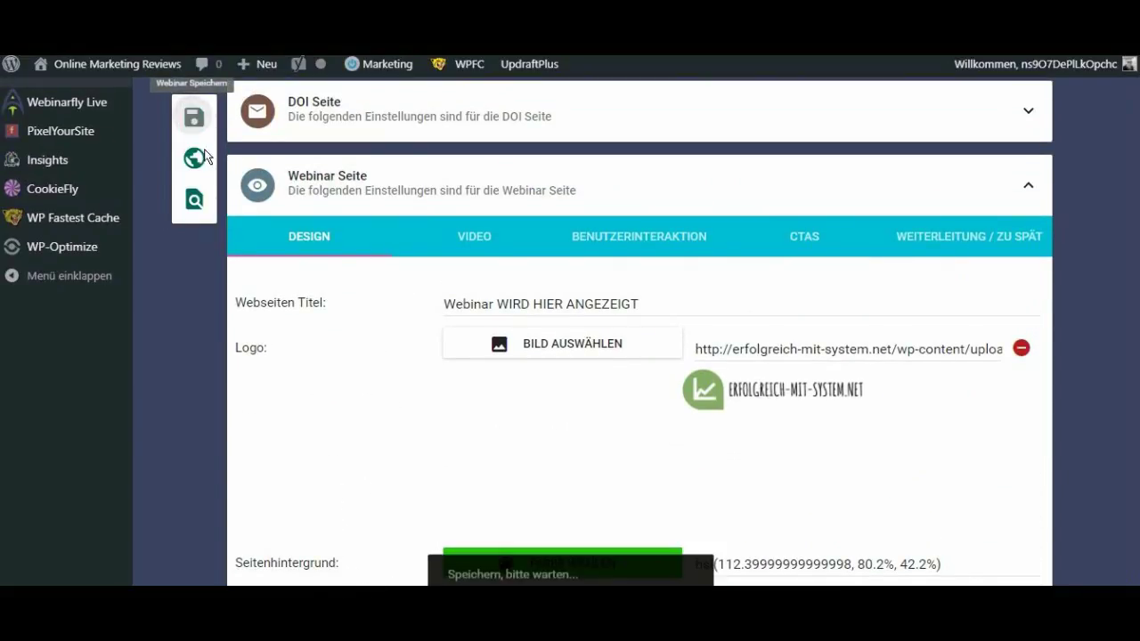
{"action": "left_click", "coordinate": [482, 236]}
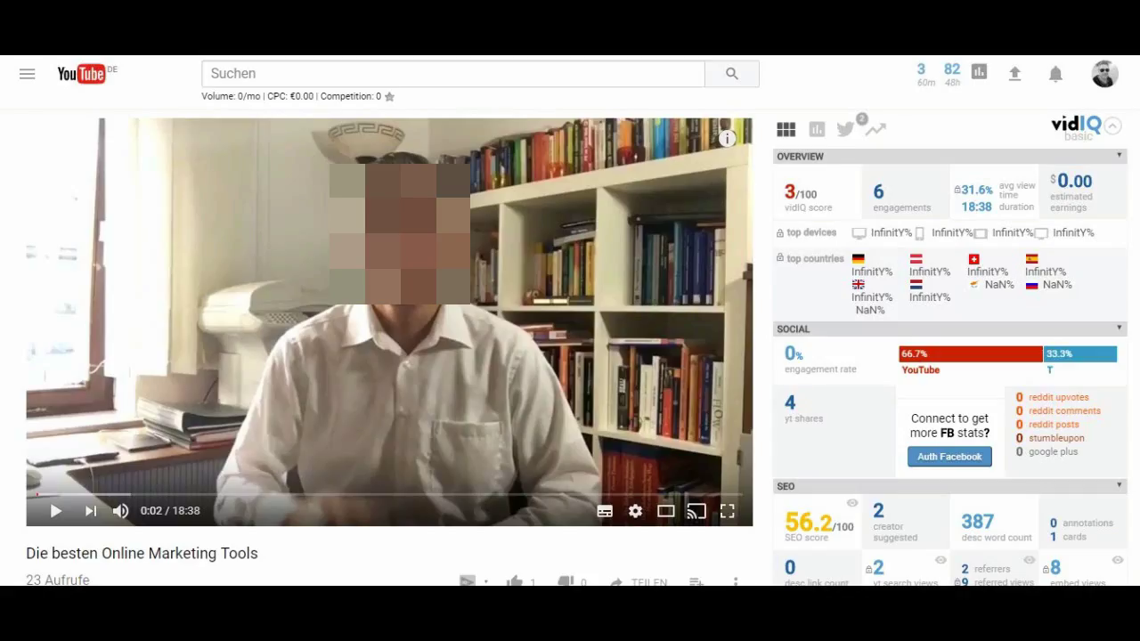
{"action": "right_click", "coordinate": [345, 31]}
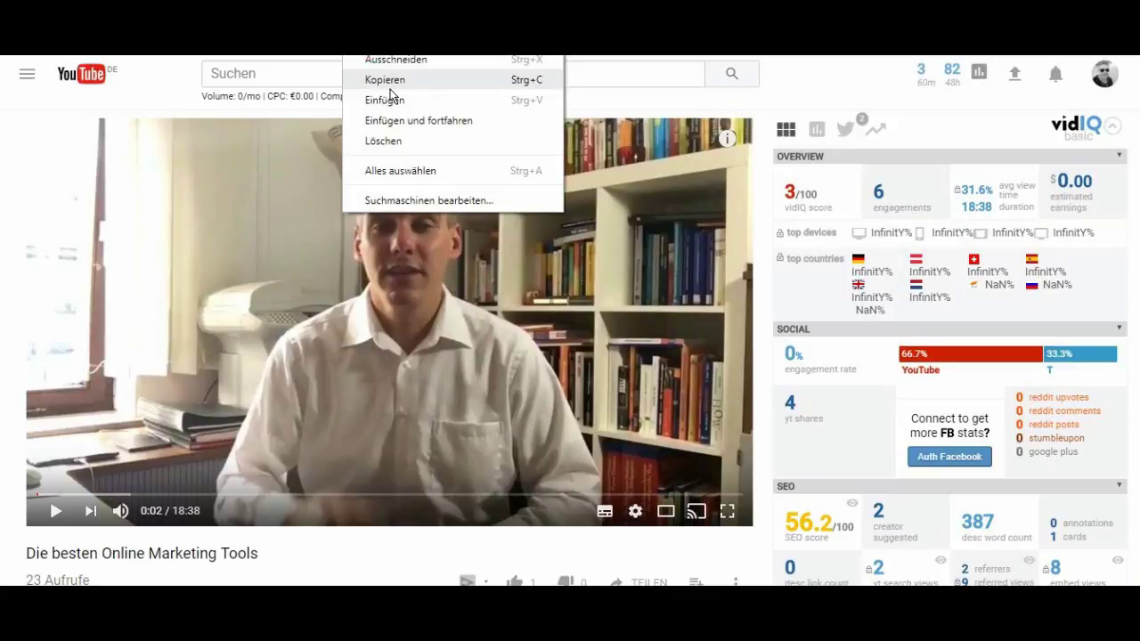
{"action": "left_click", "coordinate": [389, 84]}
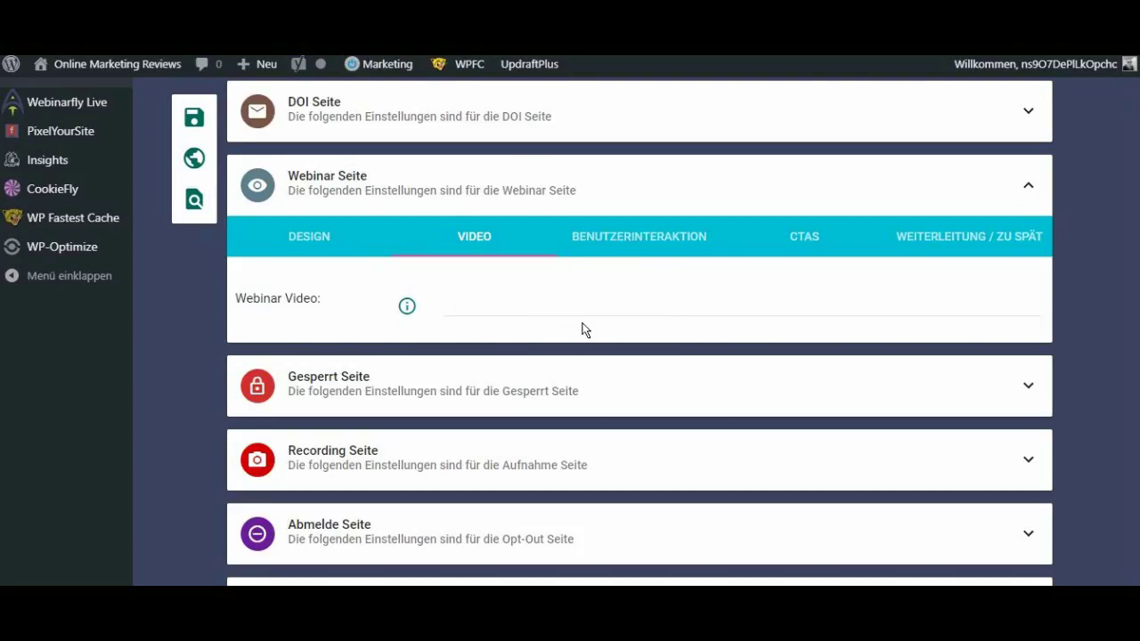
{"action": "mouse_move", "coordinate": [403, 309]}
{"action": "left_click", "coordinate": [541, 308]}
{"action": "type", "text": "https://www.youtube.com/watch?v=jx3sHSyxlIY"}
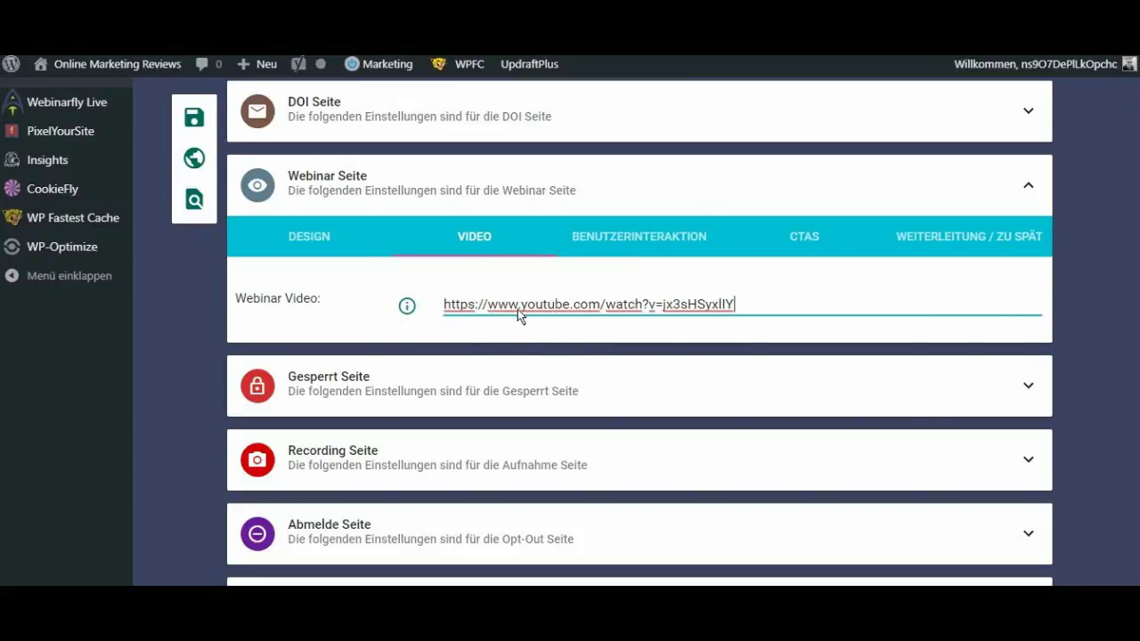
{"action": "left_click", "coordinate": [193, 117]}
- In the Webinar Seite's Benutzerinteraktion settings, set Kommunikationsart to Fragen and enable Anzahl der Teilnehmer anzeigen
{"action": "left_click", "coordinate": [659, 233]}
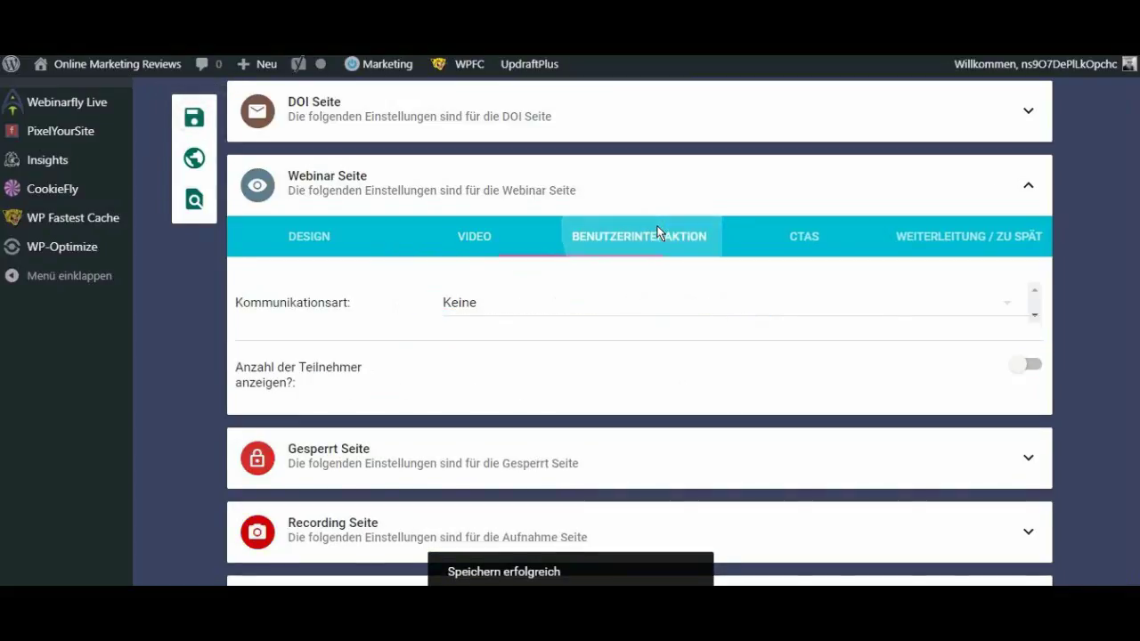
{"action": "left_click", "coordinate": [1007, 305]}
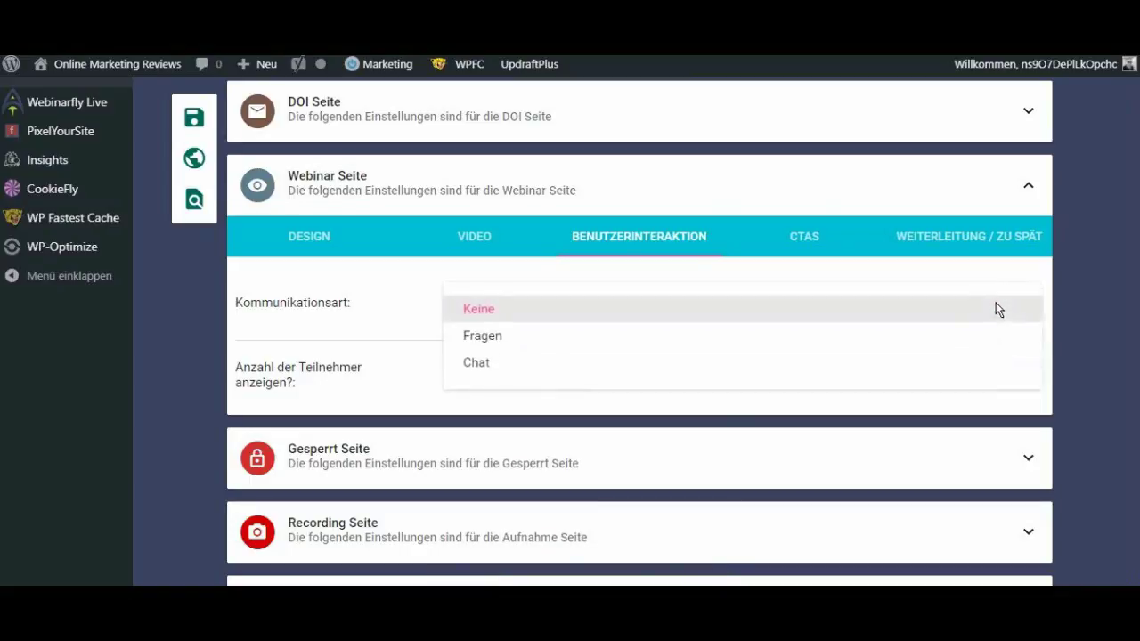
{"action": "left_click", "coordinate": [871, 343]}
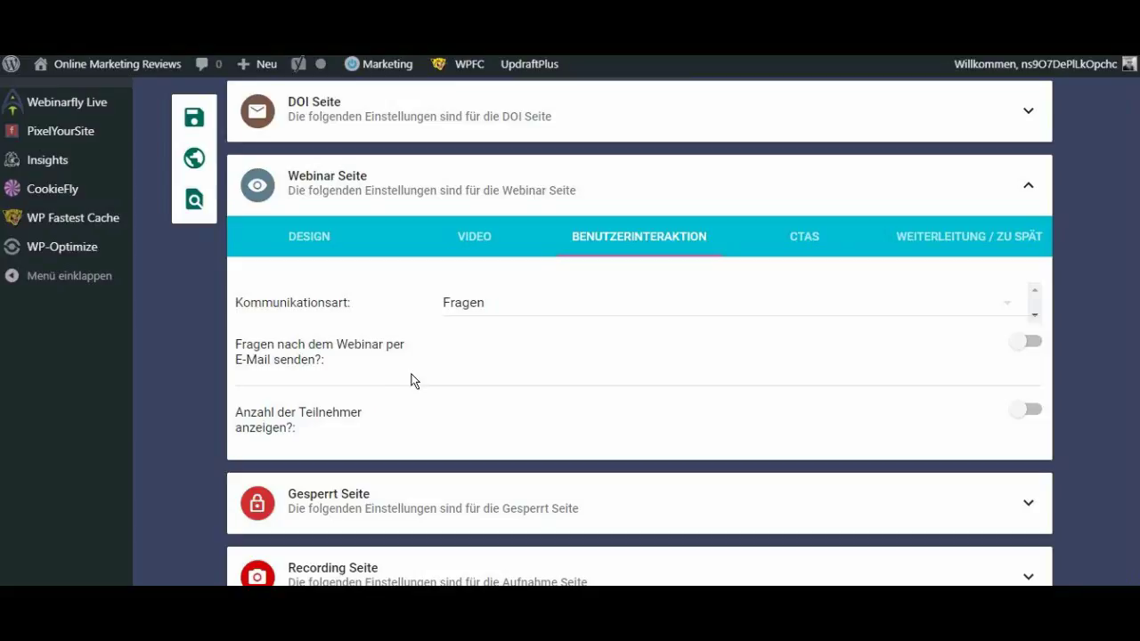
{"action": "left_click", "coordinate": [1022, 412]}
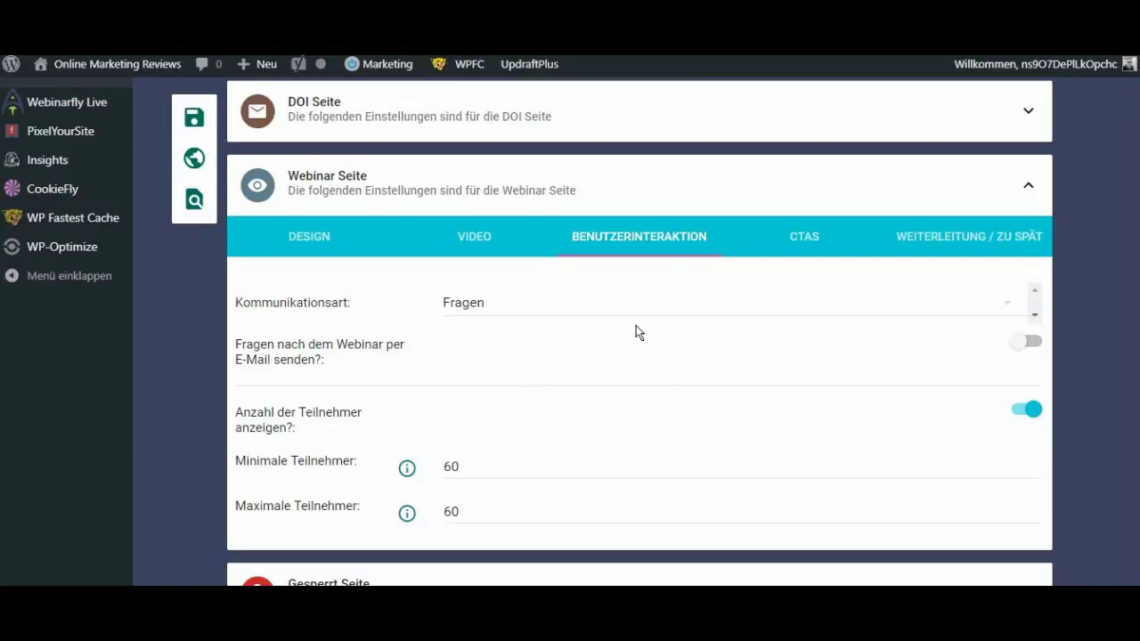
- Change the Kommunikationsart to Chat and review the chat visibility, e-mail and prepared message options
{"action": "left_click", "coordinate": [673, 309]}
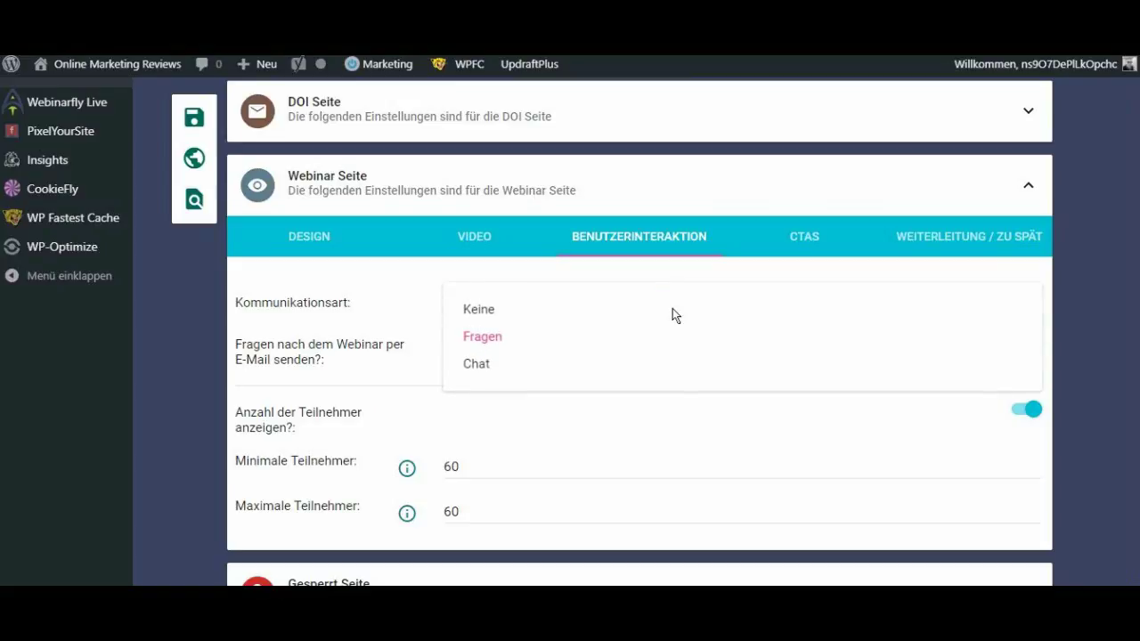
{"action": "left_click", "coordinate": [500, 363]}
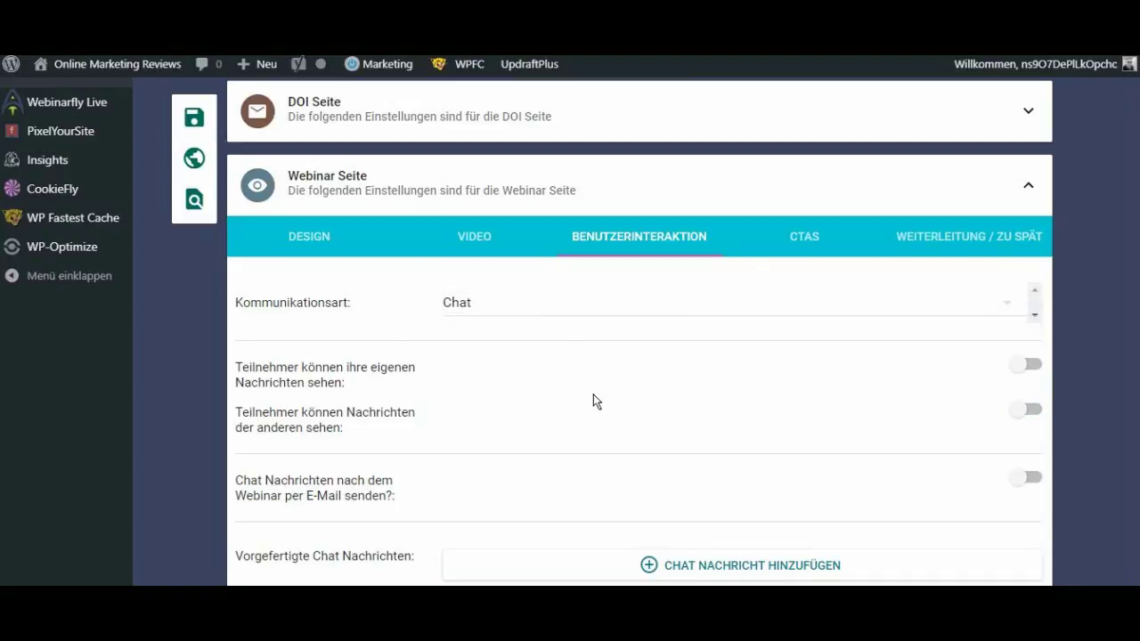
{"action": "scroll", "coordinate": [628, 417], "scroll_direction": "down", "scroll_amount": 2}
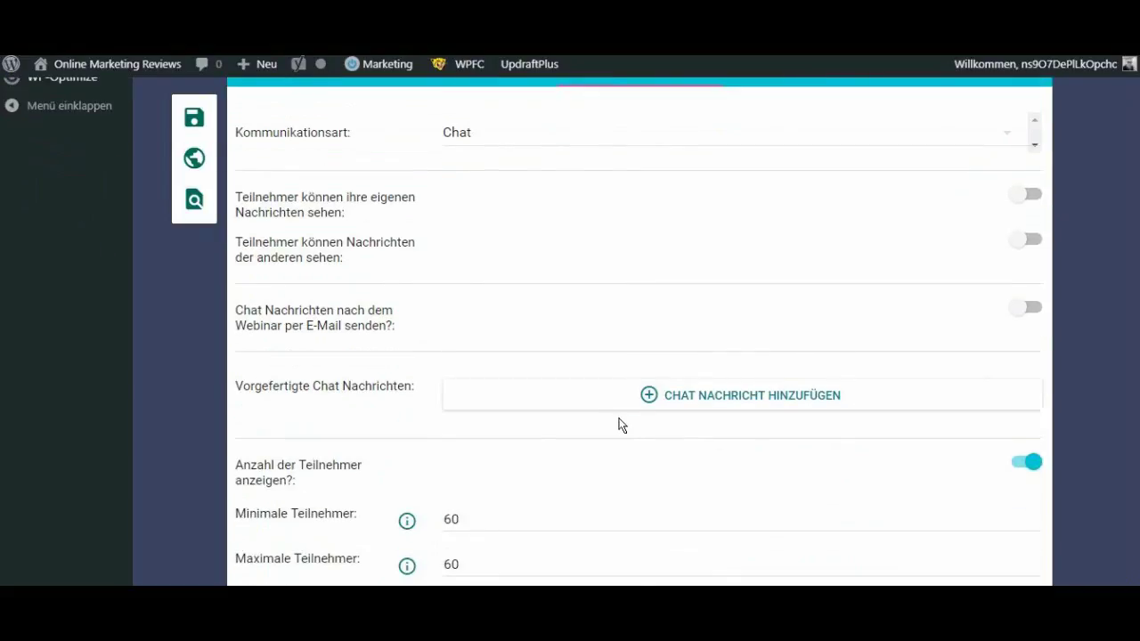
{"action": "scroll", "coordinate": [679, 452], "scroll_direction": "up", "scroll_amount": 2}
{"action": "scroll", "coordinate": [679, 452], "scroll_direction": "down", "scroll_amount": 2}
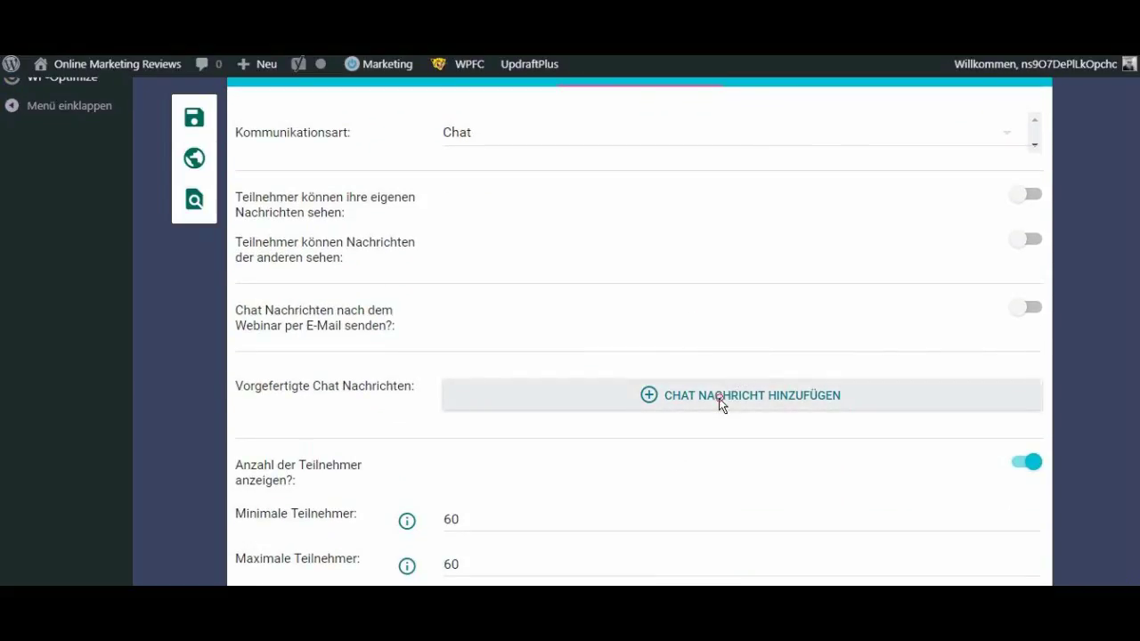
- Start a new prepared chat message with the Chat Rolle Teilnehmer and a time of 0 hours, 30 minutes and 0 seconds
{"action": "left_click", "coordinate": [718, 398]}
{"action": "scroll", "coordinate": [719, 402], "scroll_direction": "down", "scroll_amount": 2}
{"action": "scroll", "coordinate": [676, 402], "scroll_direction": "up", "scroll_amount": 2}
{"action": "scroll", "coordinate": [651, 395], "scroll_direction": "up", "scroll_amount": 1}
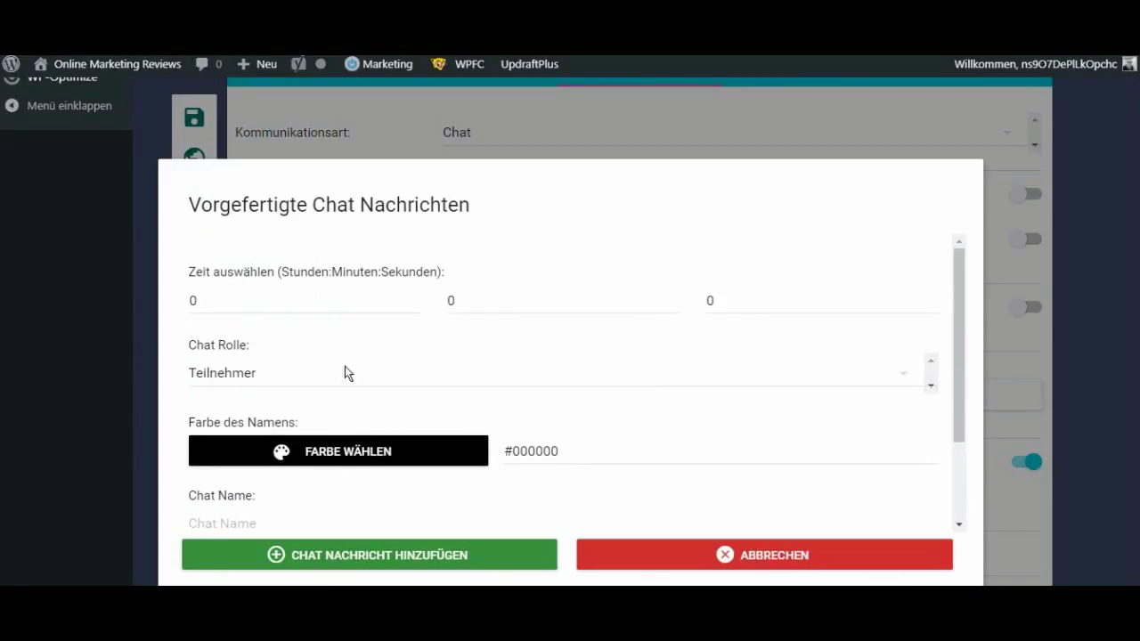
{"action": "left_click", "coordinate": [298, 371]}
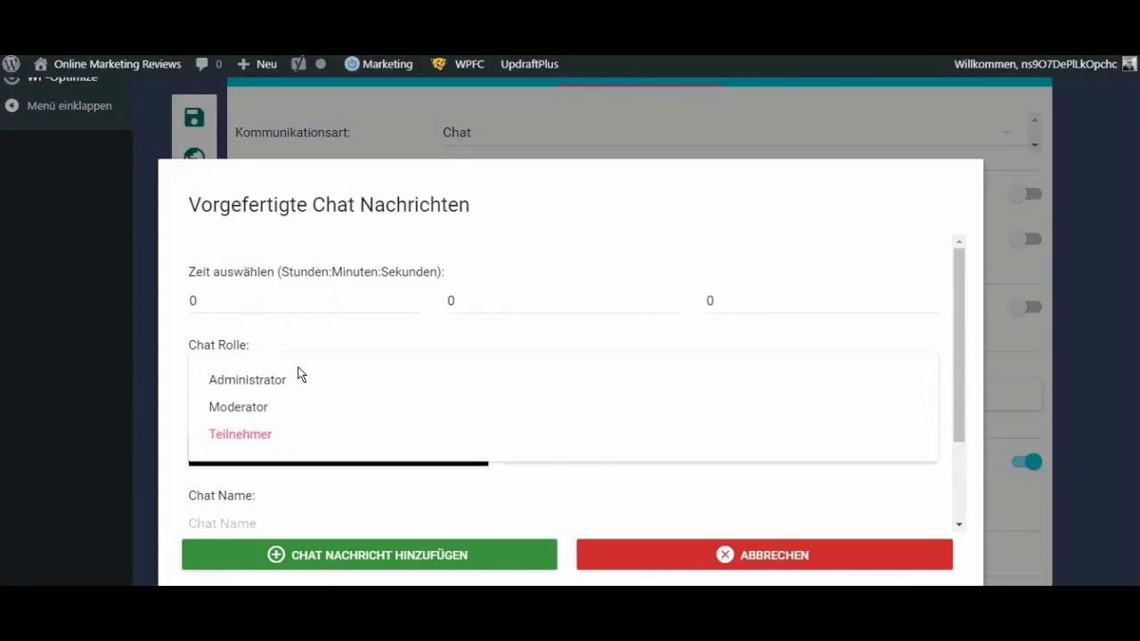
{"action": "left_click", "coordinate": [305, 433]}
{"action": "left_click", "coordinate": [285, 303]}
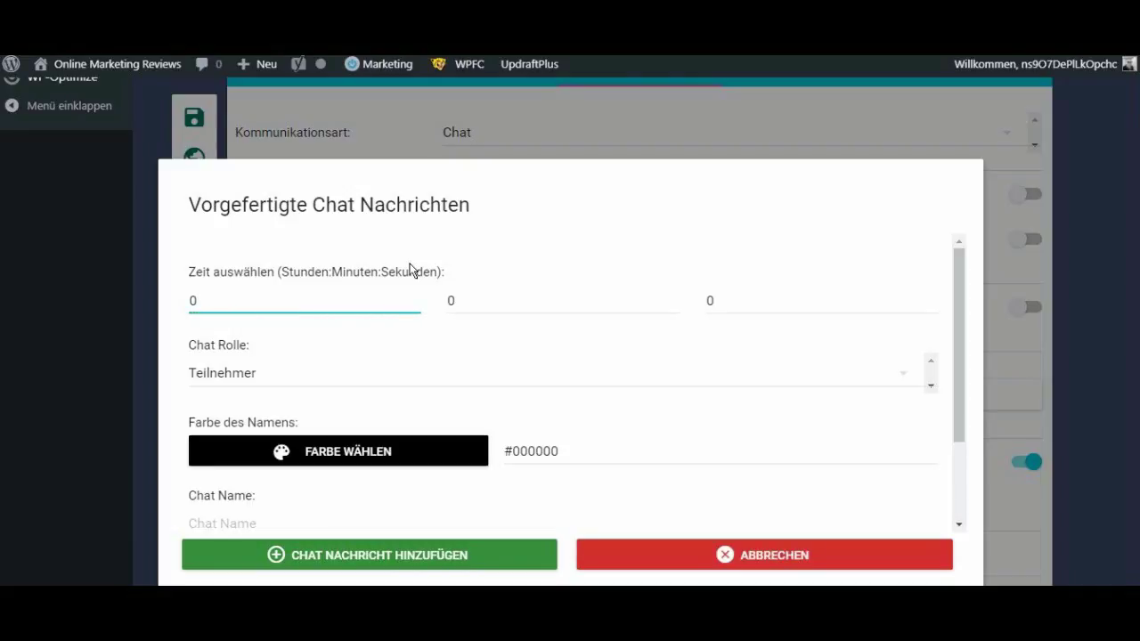
{"action": "left_click", "coordinate": [547, 308]}
{"action": "key", "text": "BackSpace"}
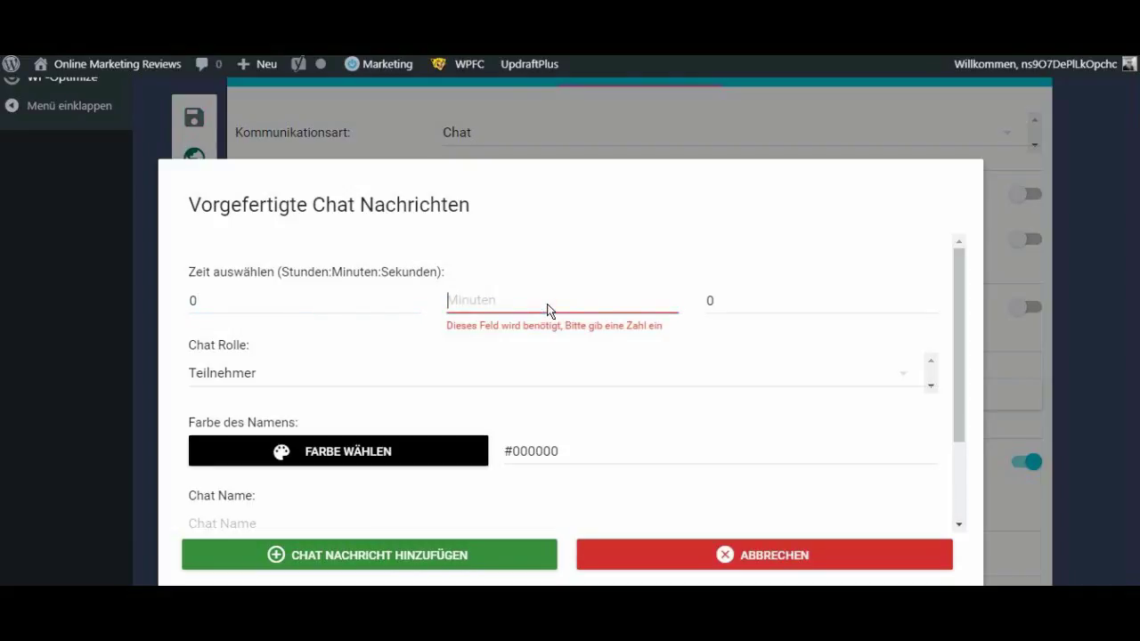
{"action": "type", "text": "30"}
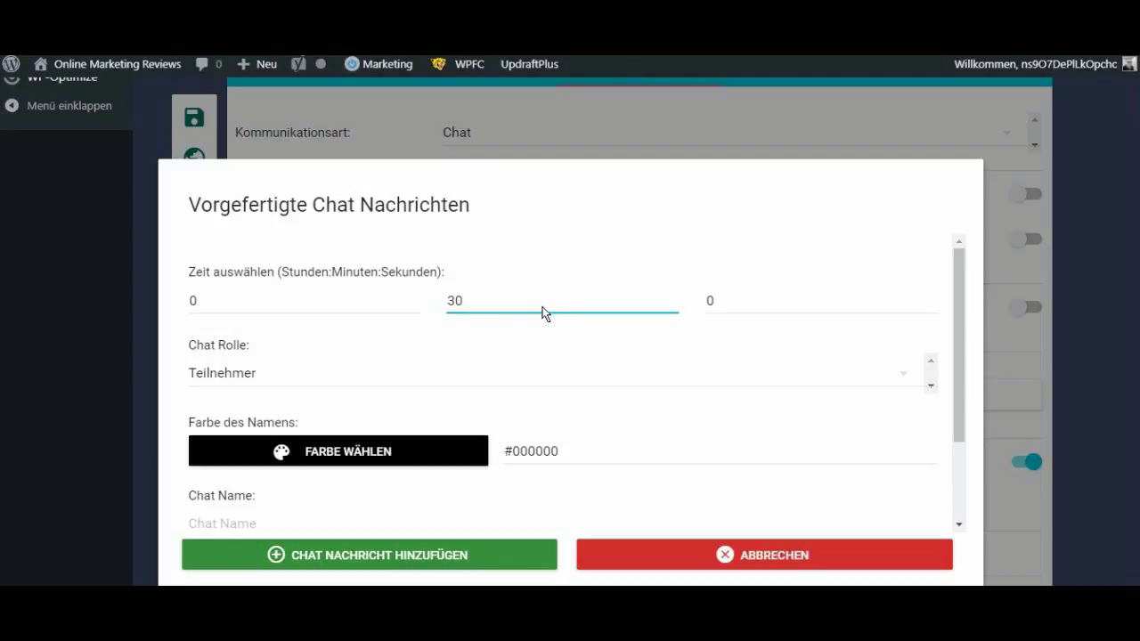
- Enter a first name as the Chat Name and "super!" as the Chat Nachricht, and add the prepared message
{"action": "scroll", "coordinate": [534, 320], "scroll_direction": "down", "scroll_amount": 1}
{"action": "left_click", "coordinate": [316, 445]}
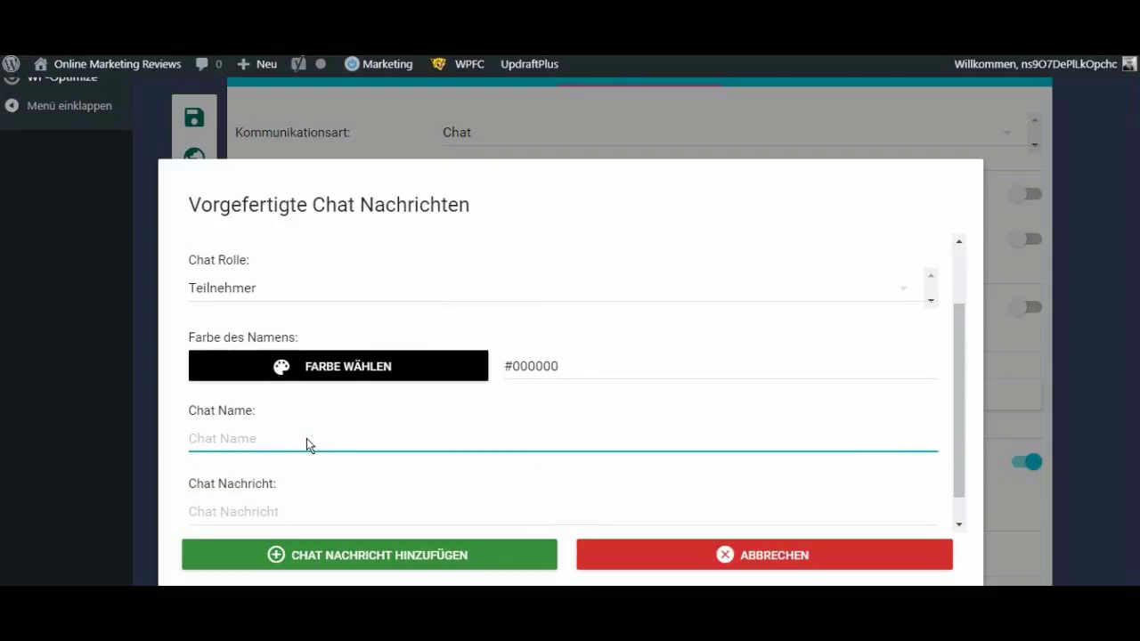
{"action": "type", "text": "Hans"}
{"action": "scroll", "coordinate": [434, 582], "scroll_direction": "down", "scroll_amount": 1}
{"action": "left_click", "coordinate": [300, 504]}
{"action": "type", "text": "s"}
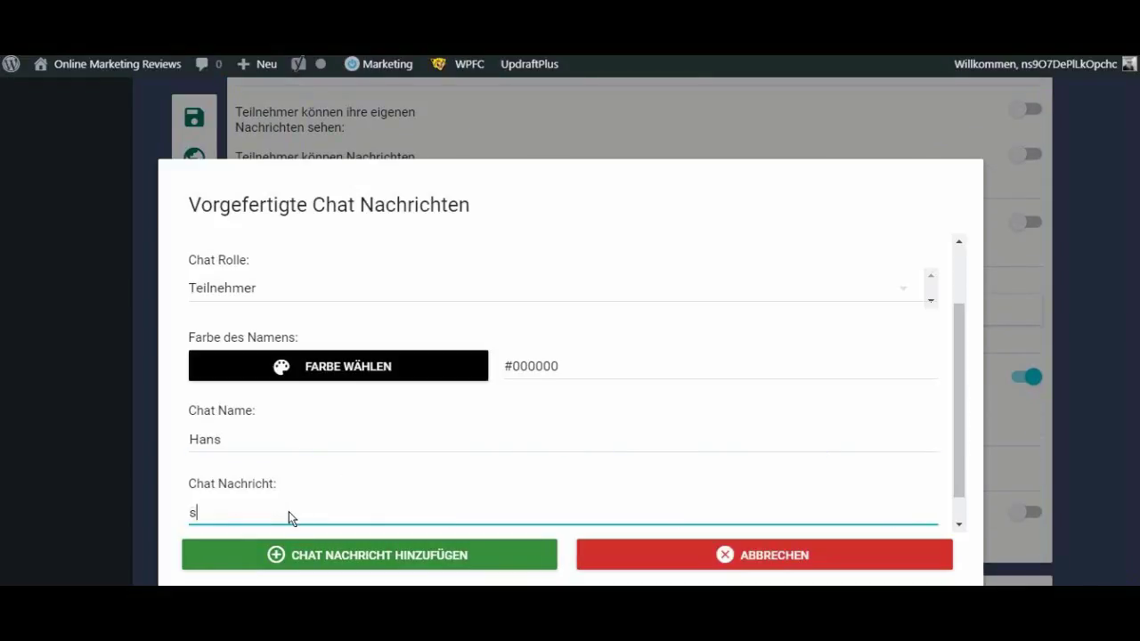
{"action": "type", "text": "uper!"}
{"action": "left_click", "coordinate": [435, 552]}
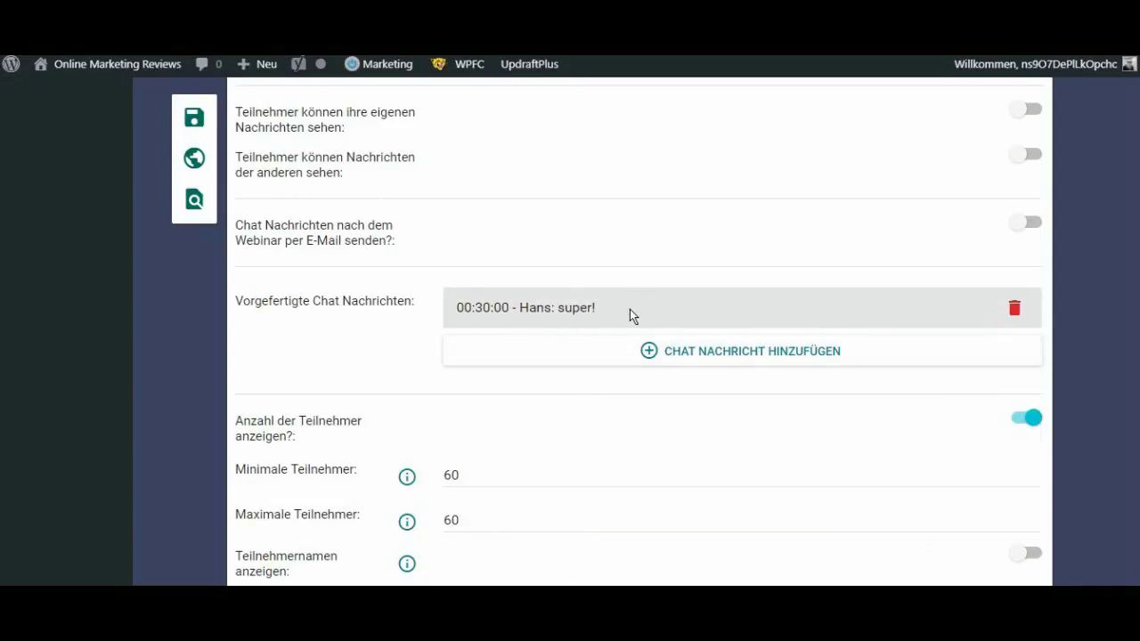
- Review the chat and participant display options under Benutzerinteraktion, and open the Webinar Seite's CTAs settings
{"action": "scroll", "coordinate": [648, 338], "scroll_direction": "up", "scroll_amount": 2}
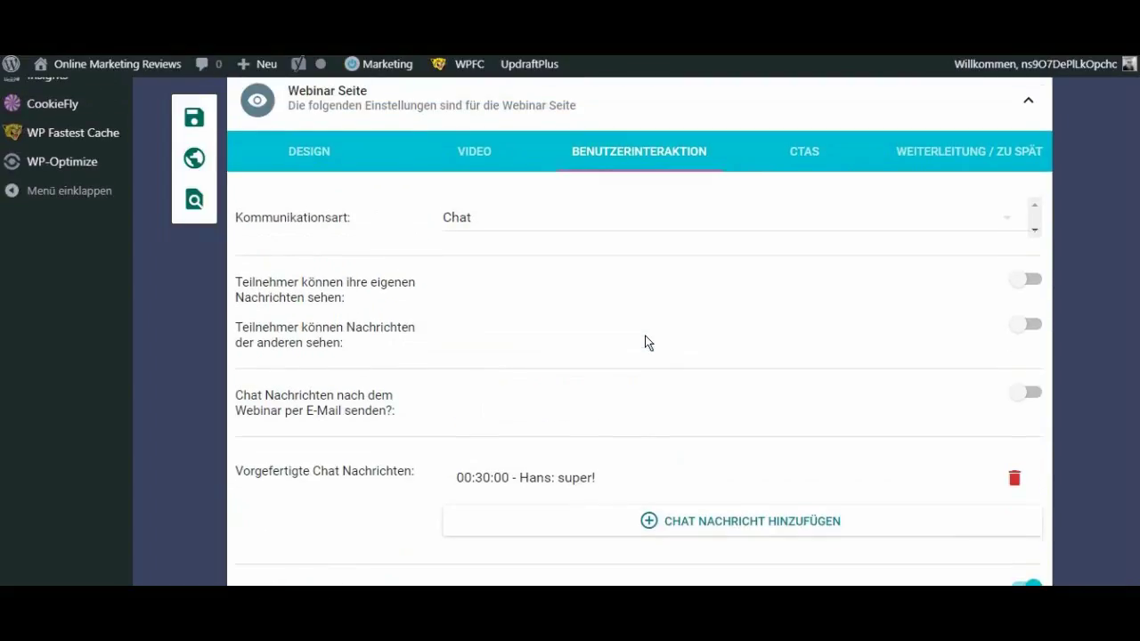
{"action": "scroll", "coordinate": [765, 258], "scroll_direction": "down", "scroll_amount": 3}
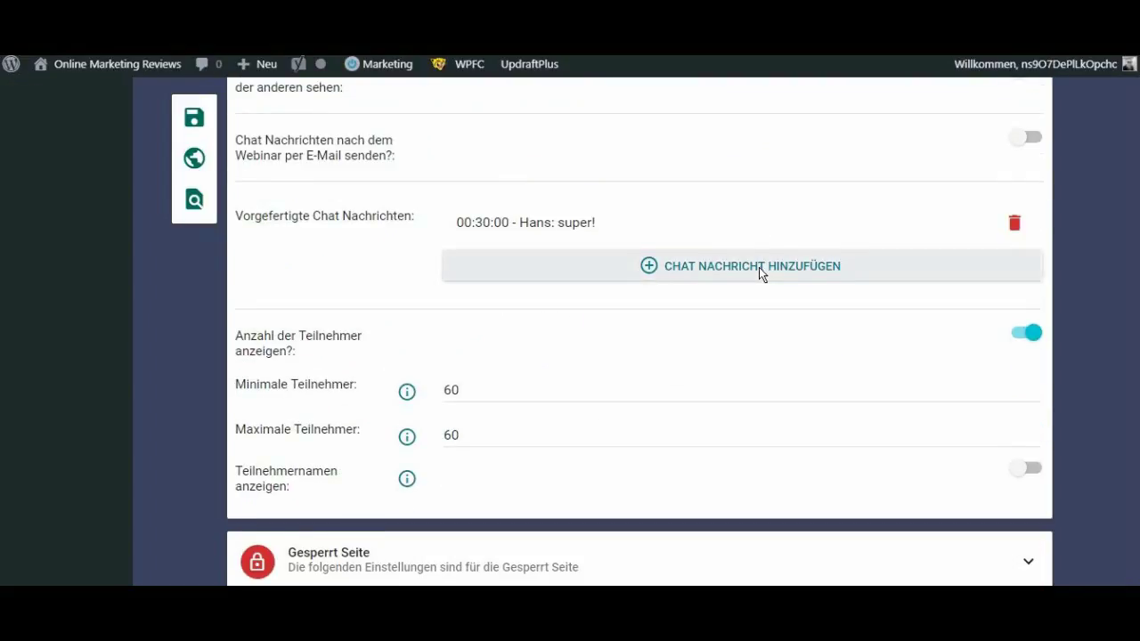
{"action": "scroll", "coordinate": [757, 285], "scroll_direction": "up", "scroll_amount": 4}
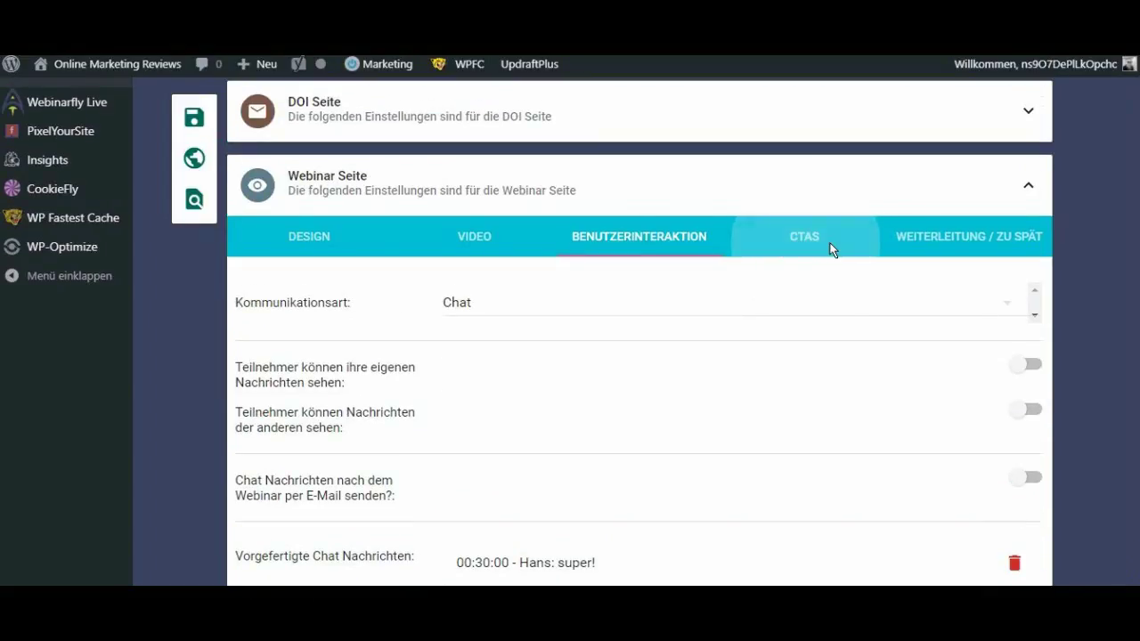
{"action": "left_click", "coordinate": [813, 243]}
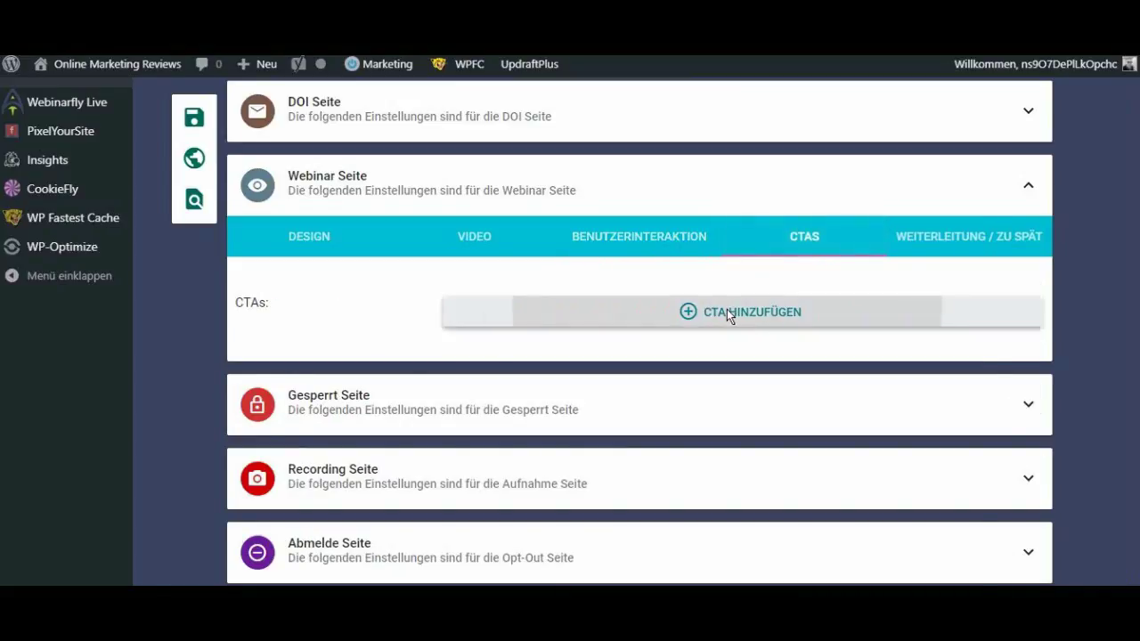
- Start a new CTA for the Webinar Seite and review its name, position, popup and display time options
{"action": "left_click", "coordinate": [726, 309]}
{"action": "left_click", "coordinate": [358, 300]}
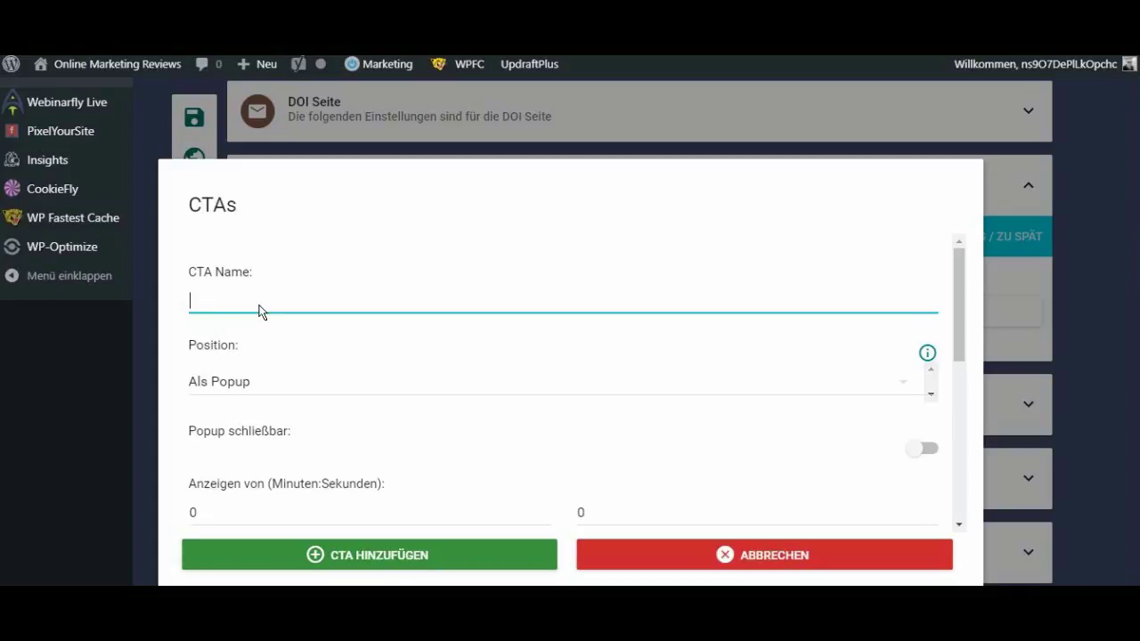
{"action": "left_click", "coordinate": [288, 384]}
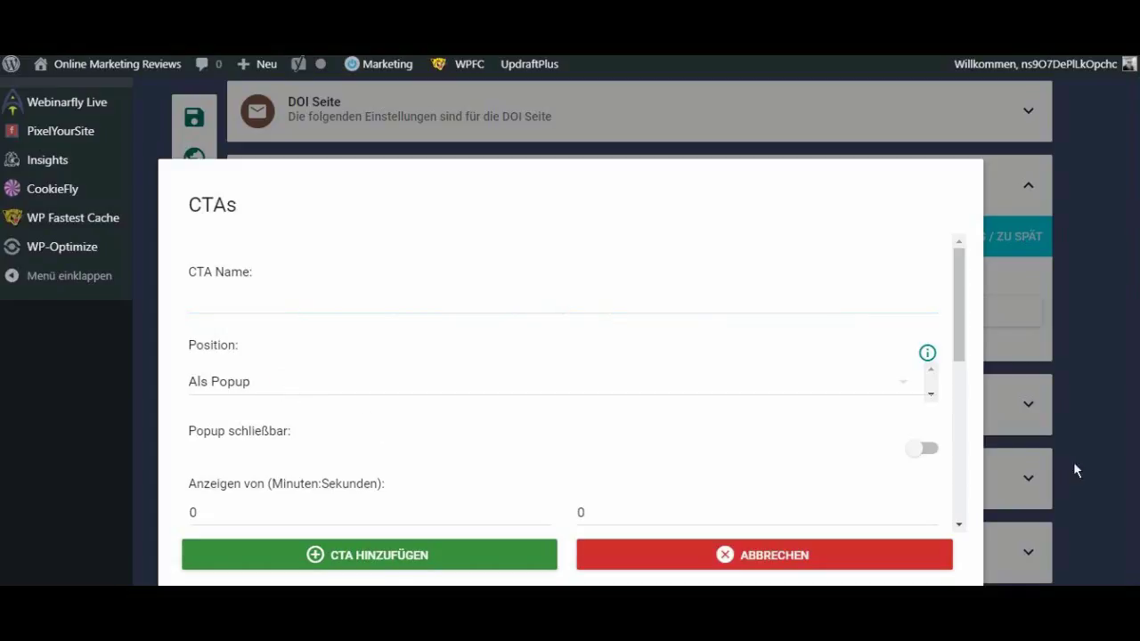
{"action": "left_click", "coordinate": [875, 395]}
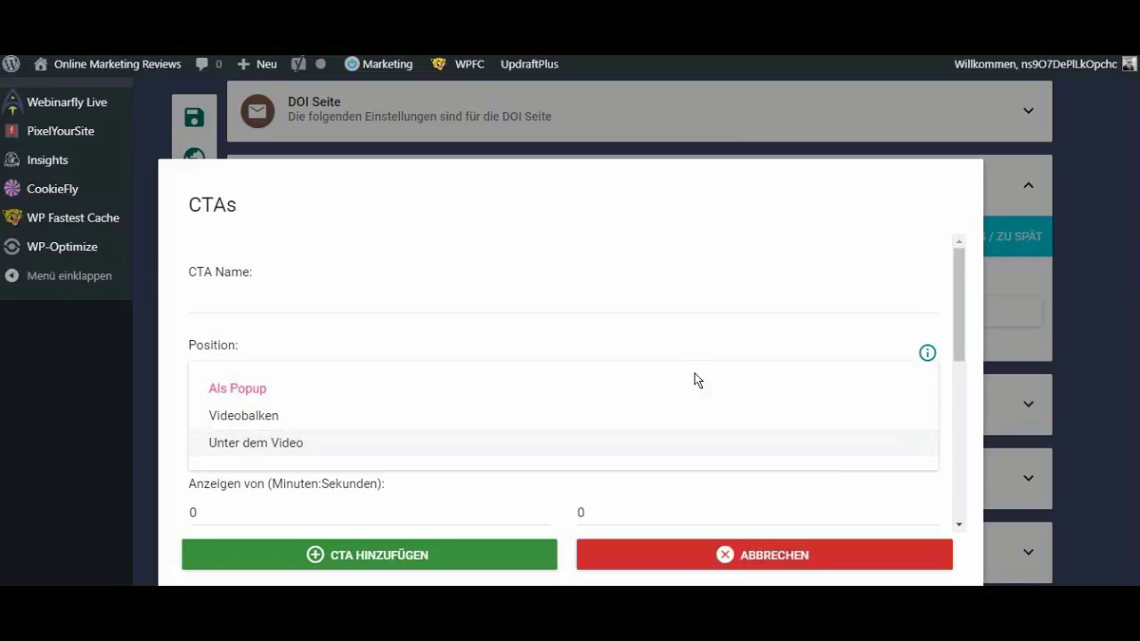
{"action": "scroll", "coordinate": [687, 384], "scroll_direction": "down", "scroll_amount": 3}
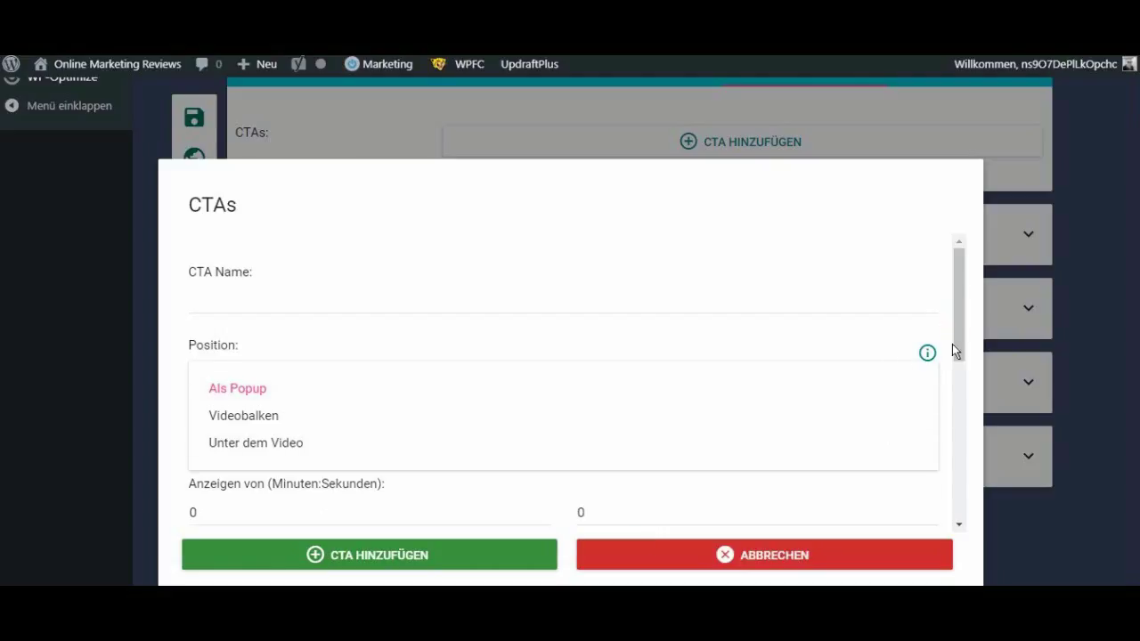
{"action": "left_click", "coordinate": [937, 385]}
{"action": "left_click", "coordinate": [762, 453]}
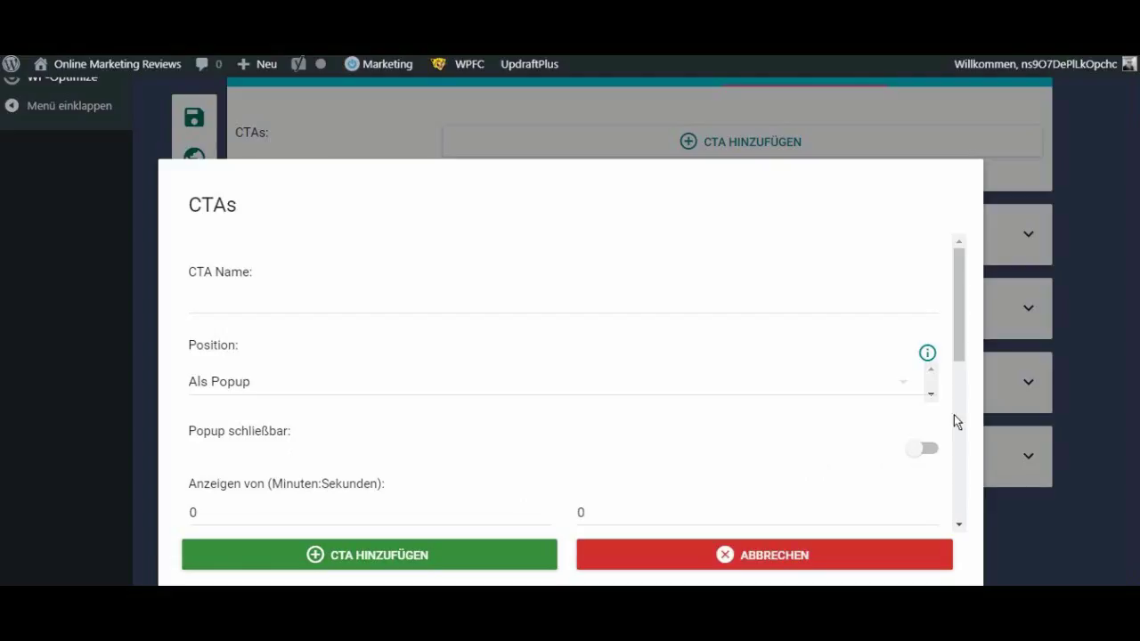
{"action": "left_click_drag", "start_coordinate": [960, 361], "coordinate": [949, 451]}
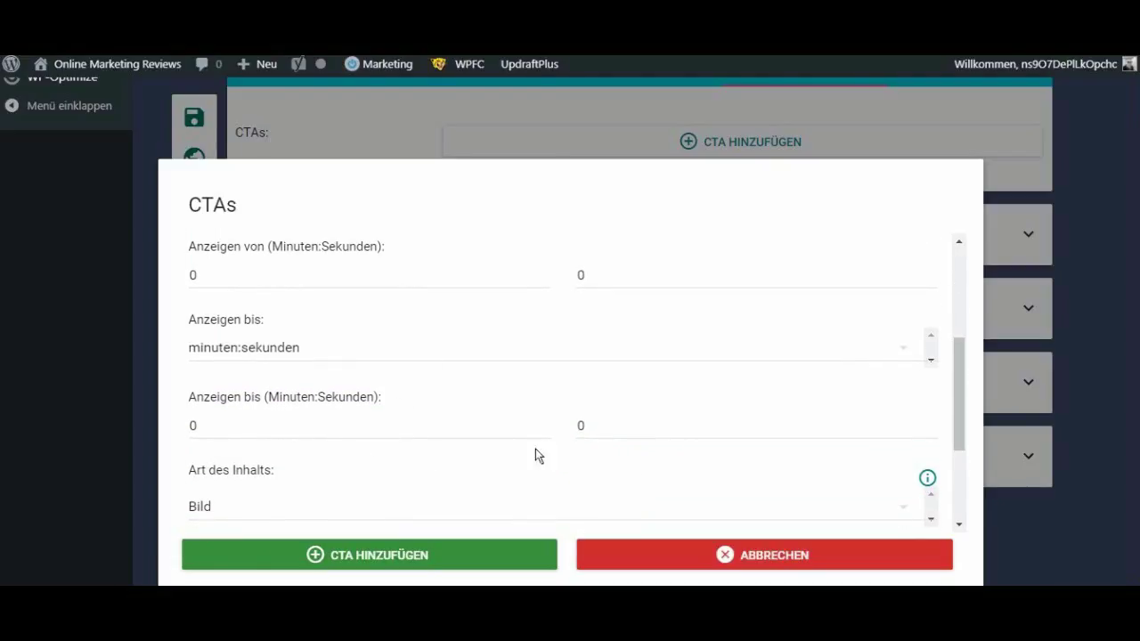
- Set the CTA's Art des Inhalts to Text, enter "Hier klicken zum Angebot" as the CTA Inhalt, and discard the CTA
{"action": "left_click", "coordinate": [897, 507]}
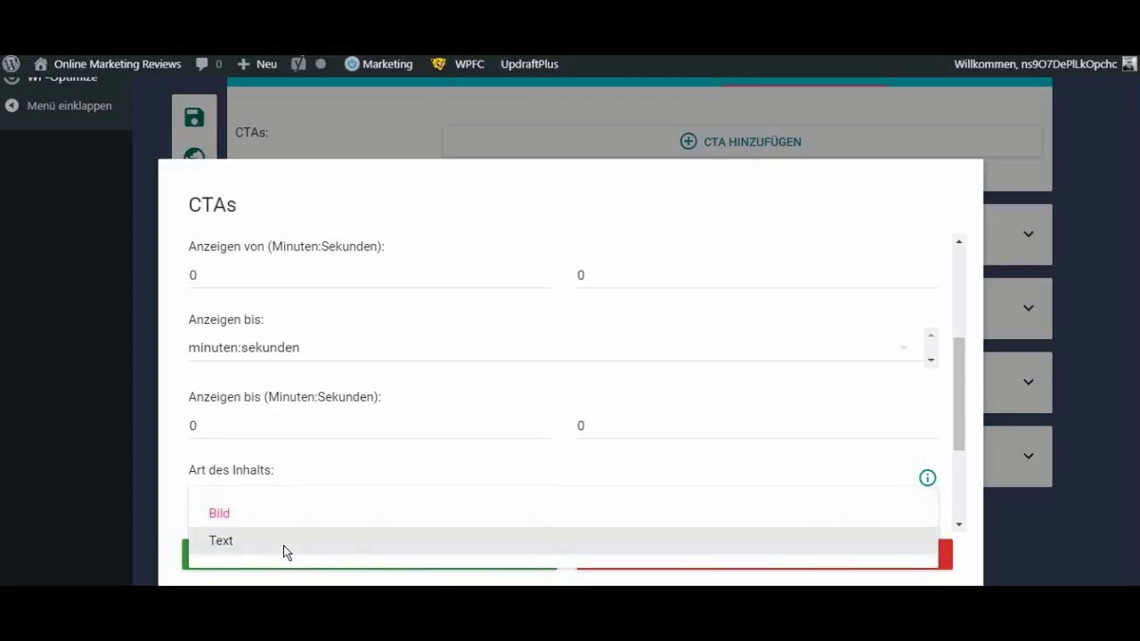
{"action": "left_click", "coordinate": [282, 545]}
{"action": "scroll", "coordinate": [480, 449], "scroll_direction": "down", "scroll_amount": 5}
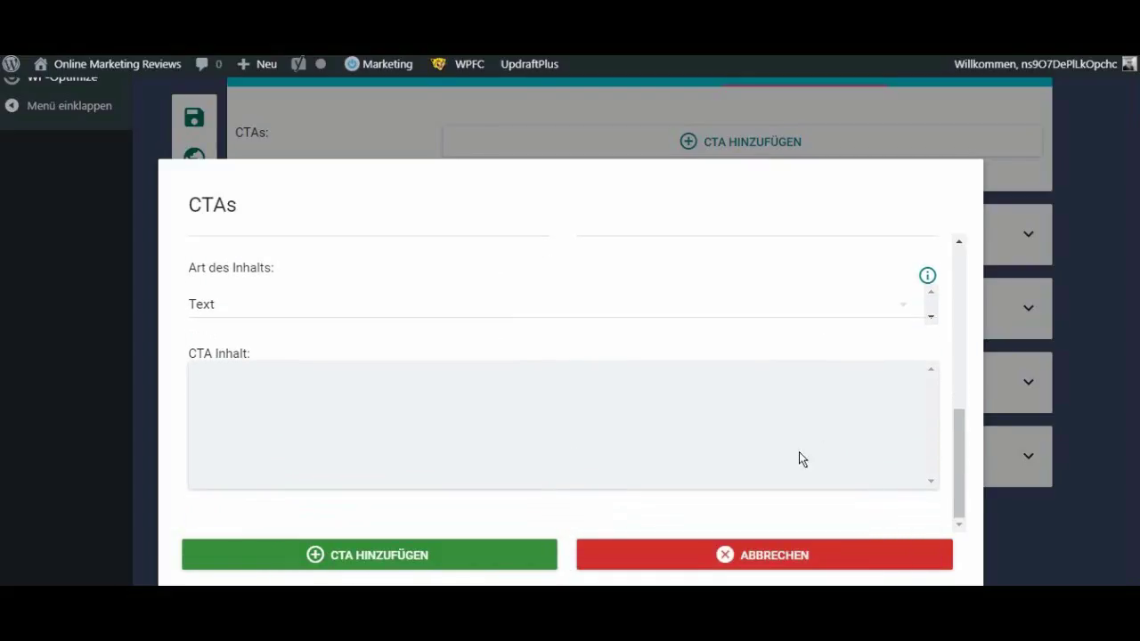
{"action": "left_click", "coordinate": [377, 416]}
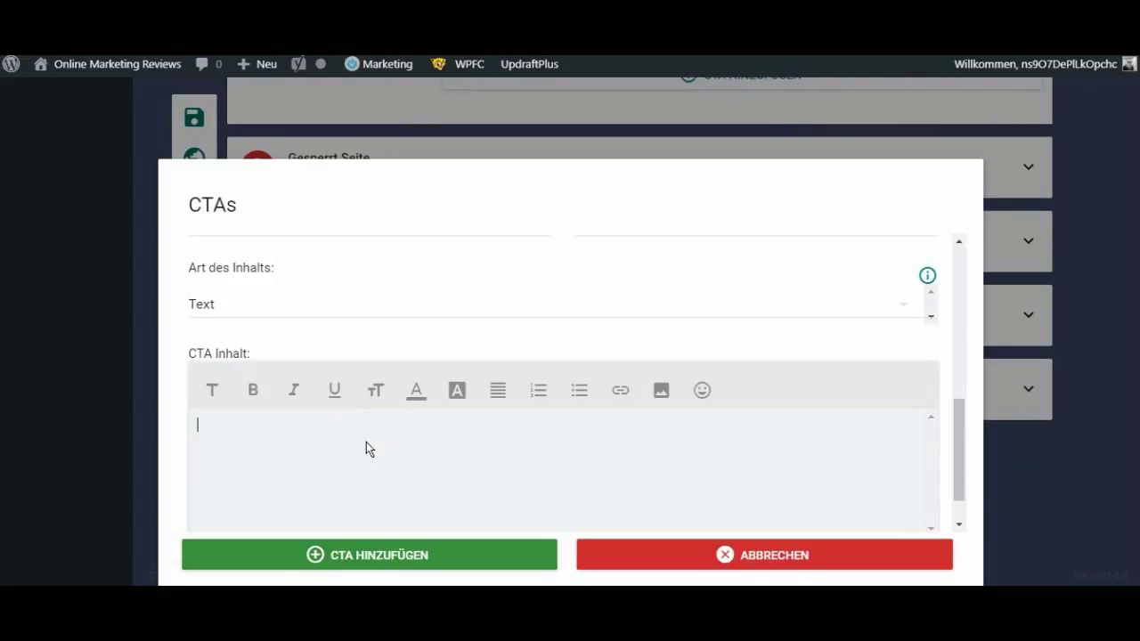
{"action": "type", "text": "Hier klicken zum Angebot"}
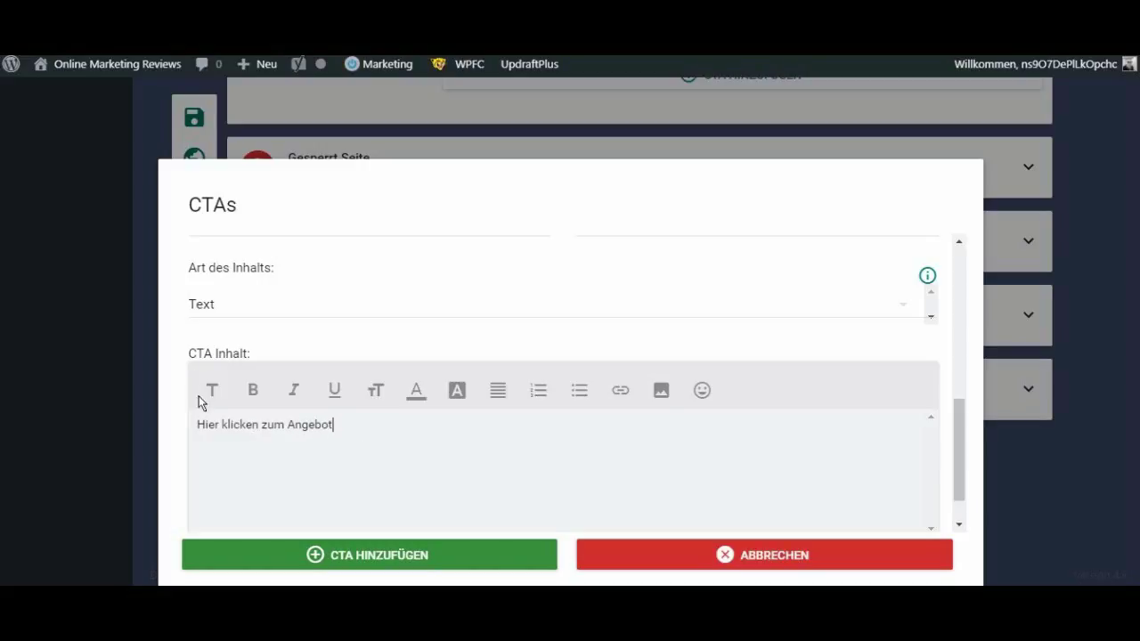
{"action": "left_click_drag", "start_coordinate": [214, 425], "coordinate": [363, 420]}
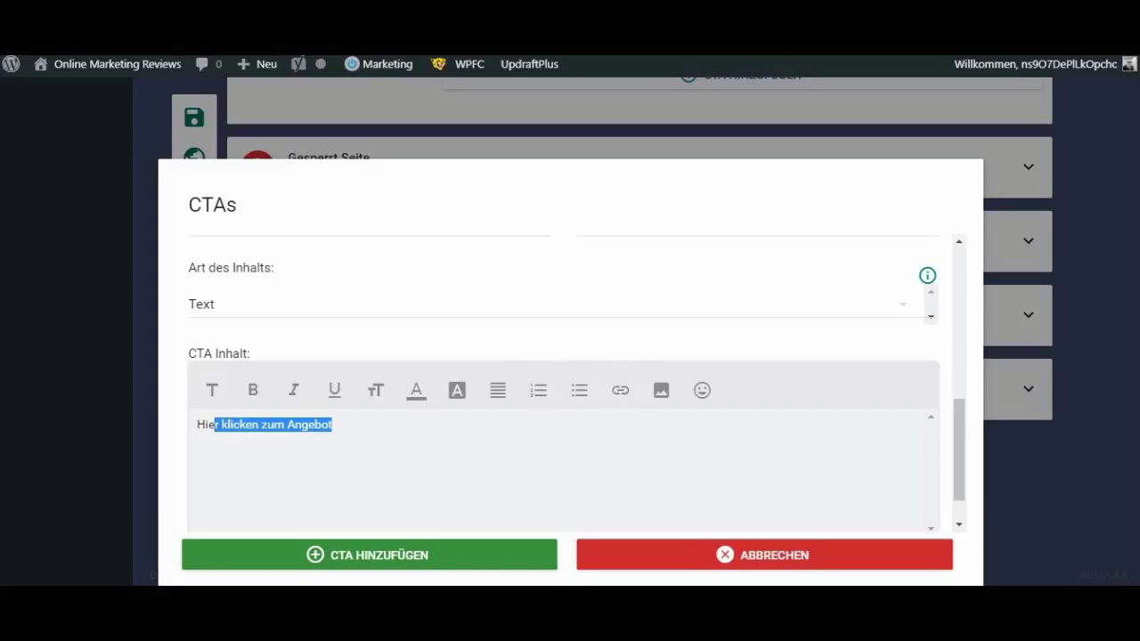
{"action": "left_click", "coordinate": [392, 558]}
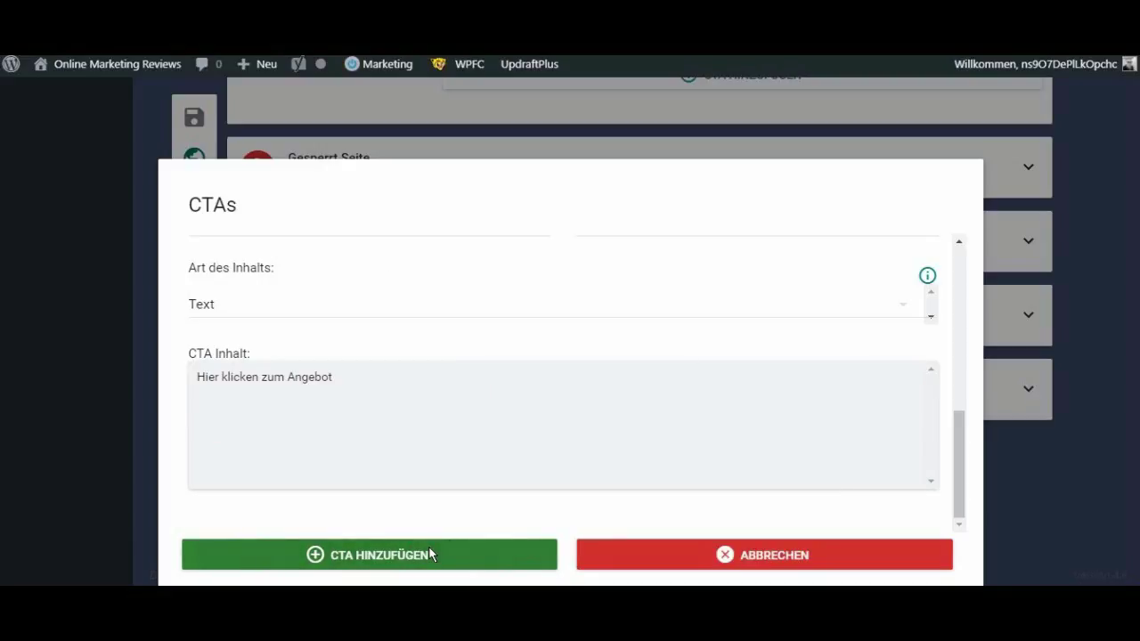
{"action": "scroll", "coordinate": [873, 432], "scroll_direction": "up", "scroll_amount": 5}
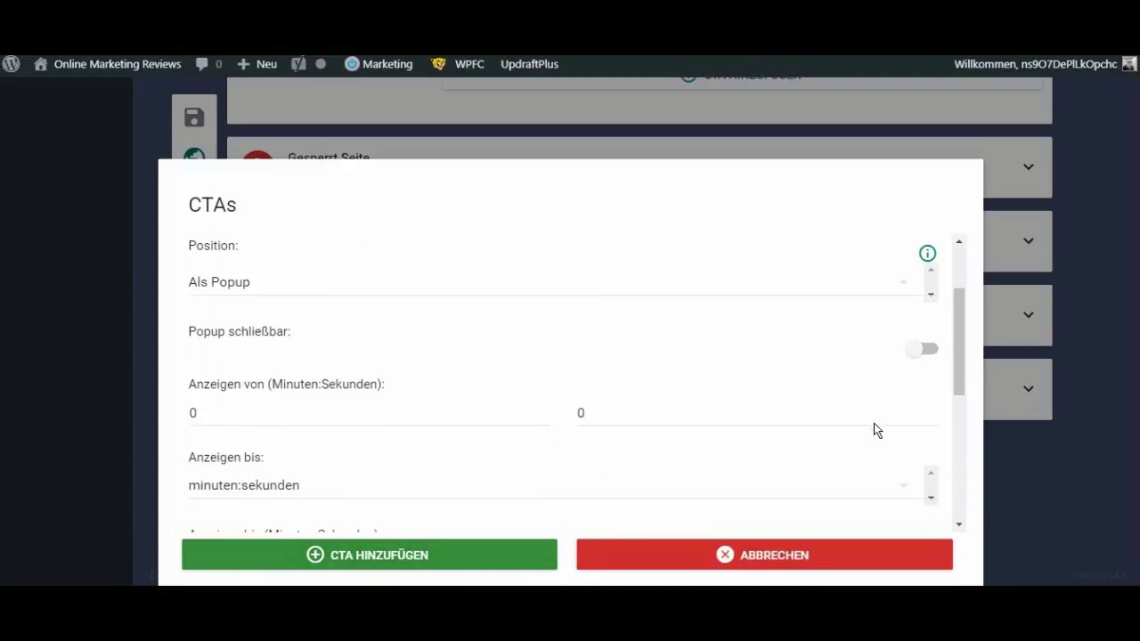
{"action": "left_click", "coordinate": [771, 550]}
{"action": "scroll", "coordinate": [730, 321], "scroll_direction": "up", "scroll_amount": 2}
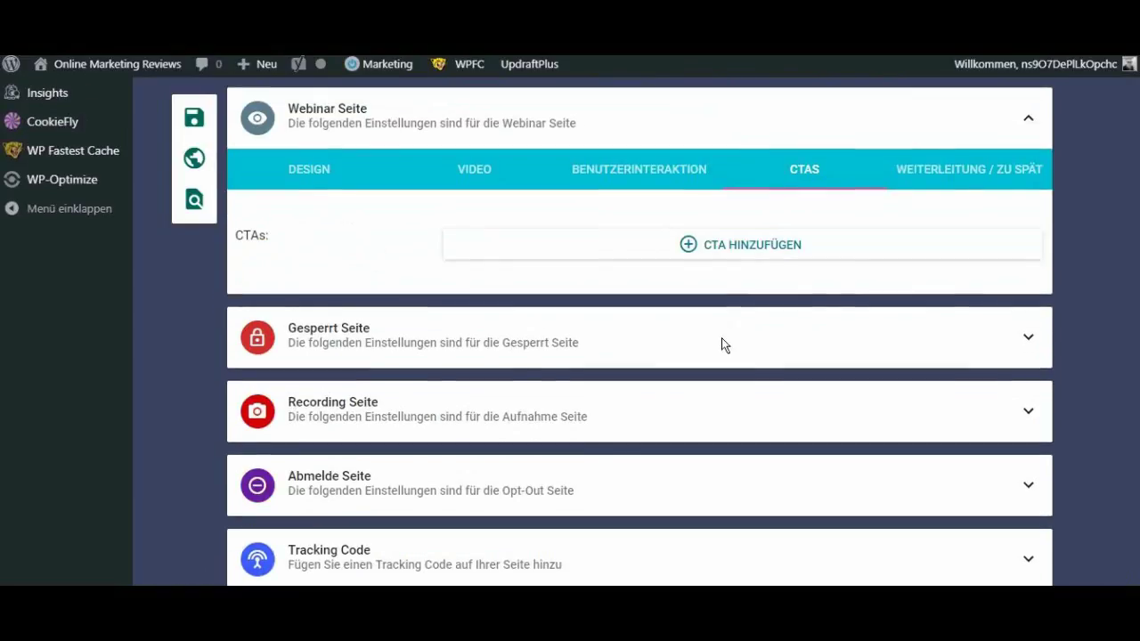
- Open the Webinar Seite's Weiterleitung / Zu spät settings, and switch the Zu spät kommen option on and off again
{"action": "scroll", "coordinate": [708, 343], "scroll_direction": "up", "scroll_amount": 2}
{"action": "left_click", "coordinate": [987, 339]}
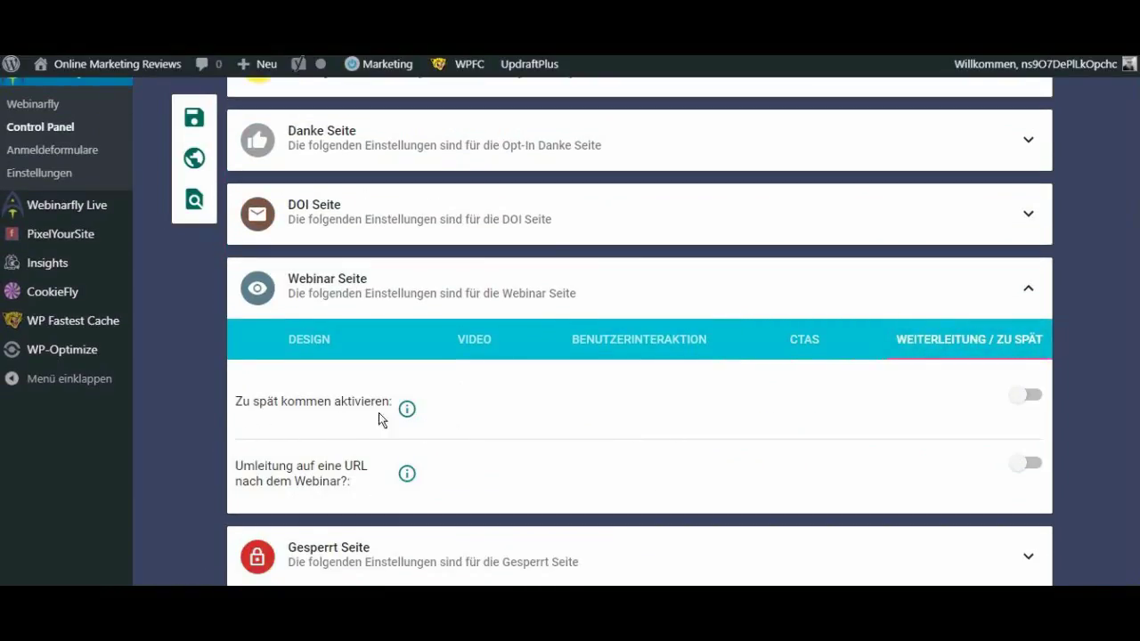
{"action": "left_click", "coordinate": [1029, 397]}
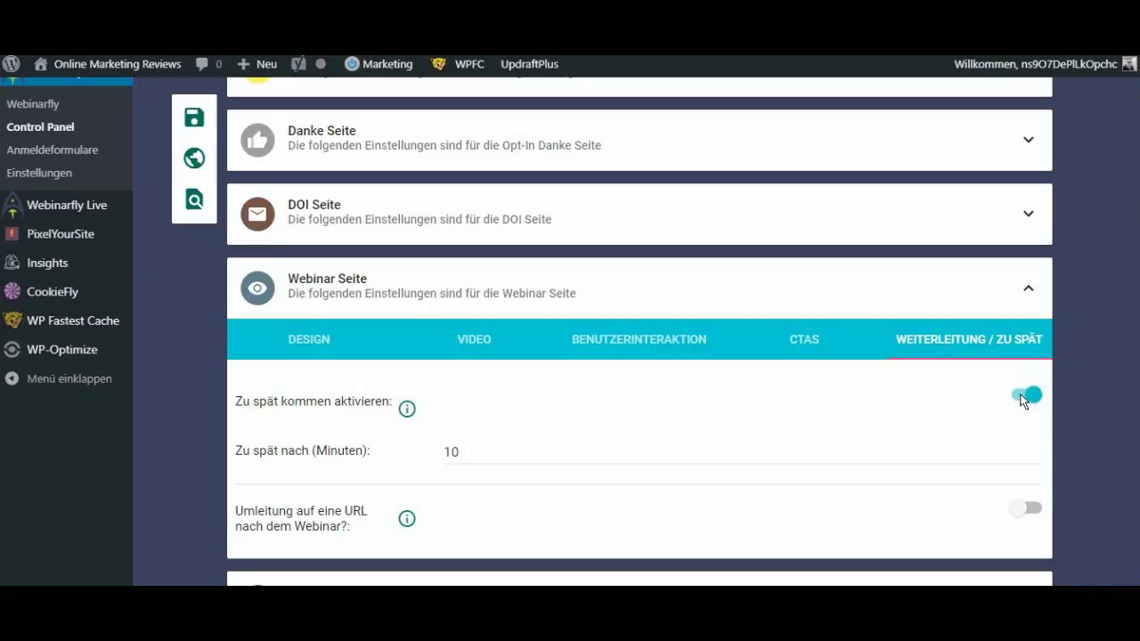
{"action": "left_click", "coordinate": [1024, 398]}
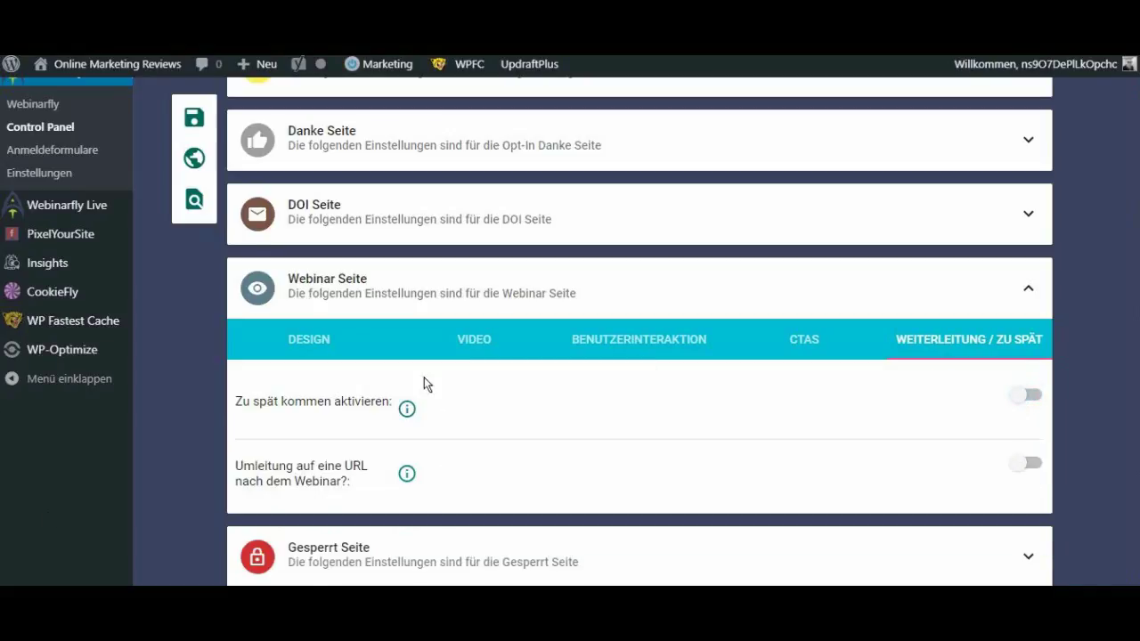
- Try to save the webinar with Umleitung auf eine URL nach dem Webinar enabled, and disable the redirect again
{"action": "left_click", "coordinate": [1030, 464]}
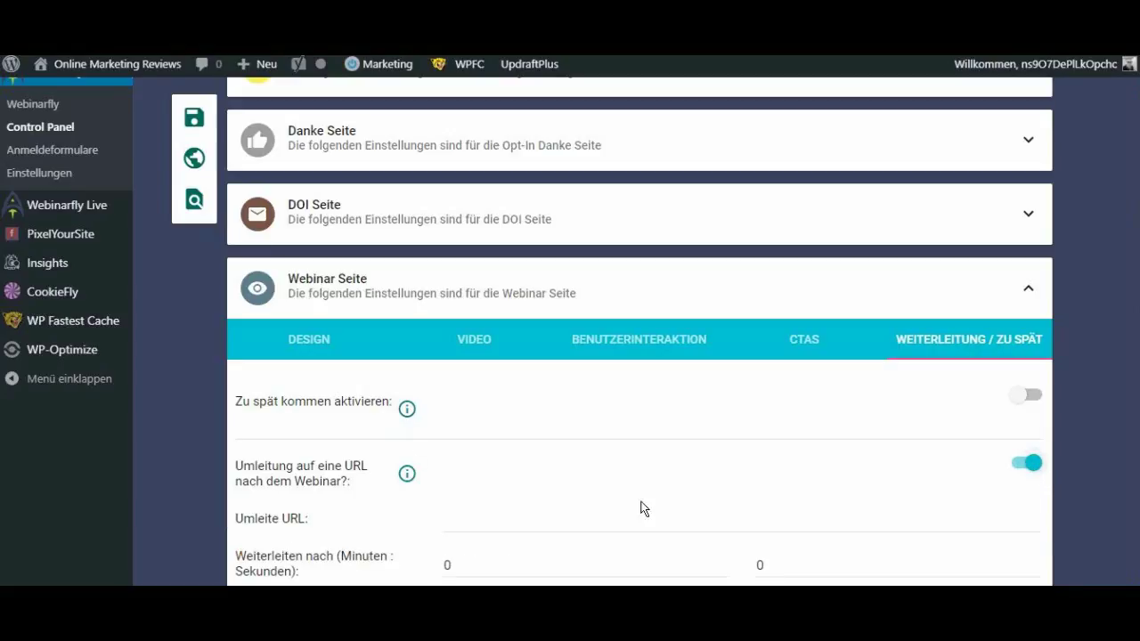
{"action": "scroll", "coordinate": [570, 515], "scroll_direction": "down", "scroll_amount": 2}
{"action": "scroll", "coordinate": [600, 526], "scroll_direction": "up", "scroll_amount": 2}
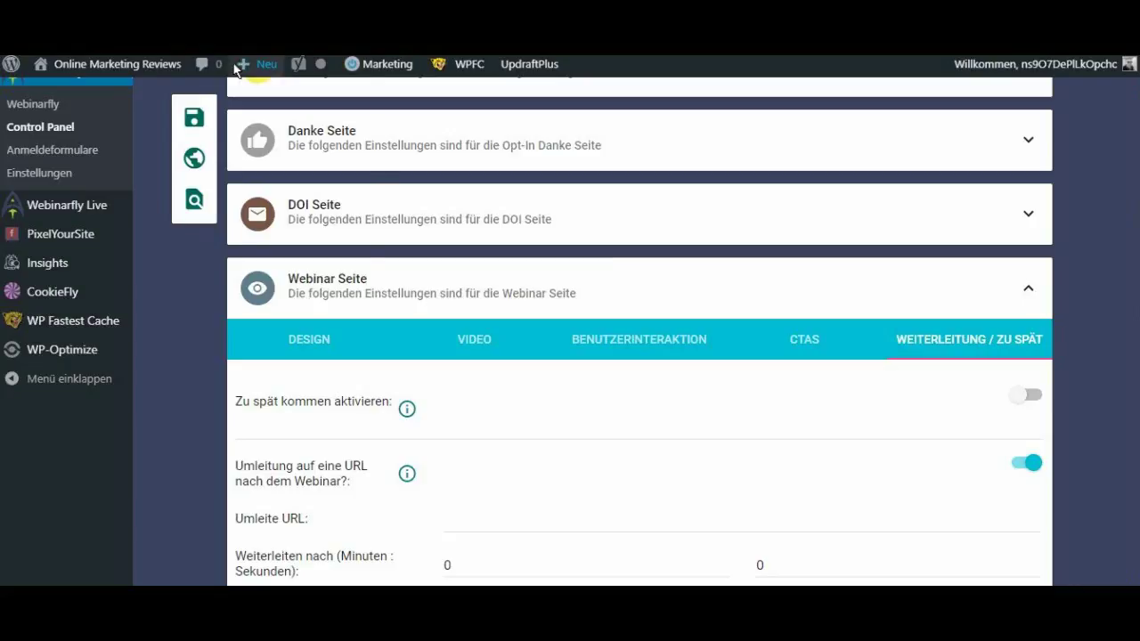
{"action": "left_click", "coordinate": [194, 118]}
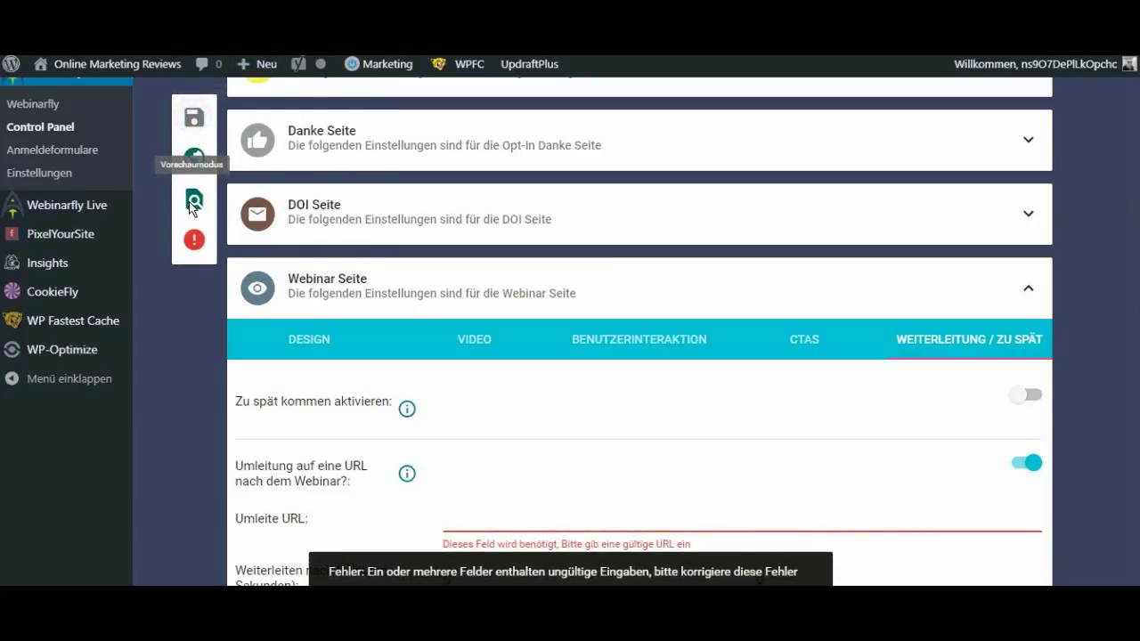
{"action": "scroll", "coordinate": [526, 356], "scroll_direction": "down", "scroll_amount": 1}
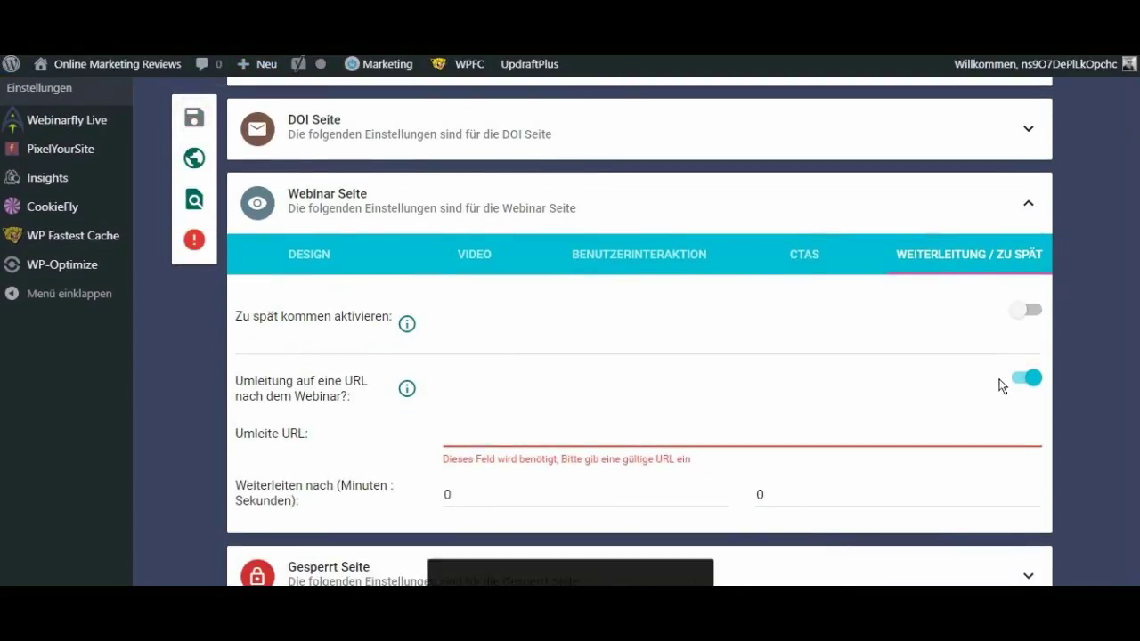
{"action": "left_click", "coordinate": [1024, 378]}
- Save the webinar and open the preview of the Webinar Seite
{"action": "left_click", "coordinate": [193, 121]}
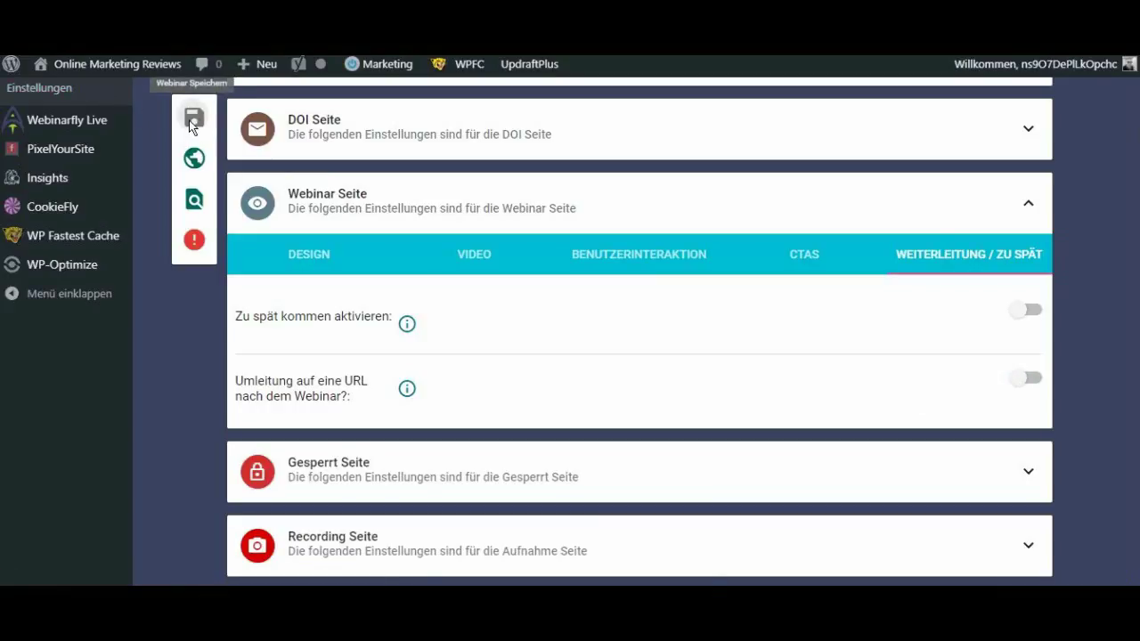
{"action": "left_click", "coordinate": [194, 199]}
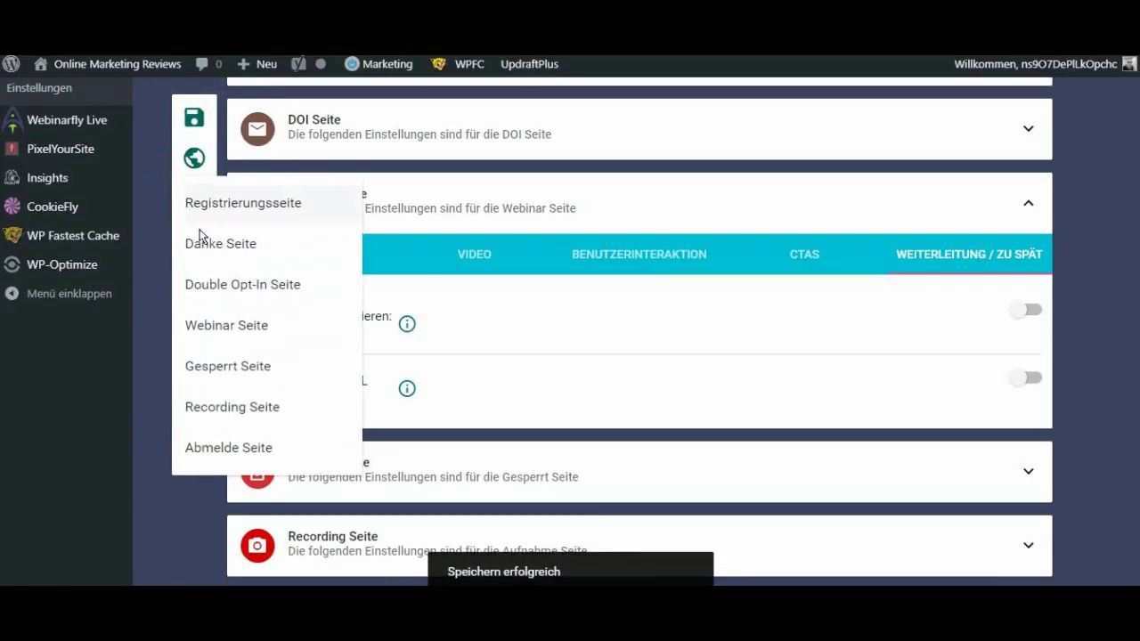
{"action": "left_click", "coordinate": [233, 338]}
{"action": "right_click", "coordinate": [239, 333]}
{"action": "left_click", "coordinate": [1078, 170]}
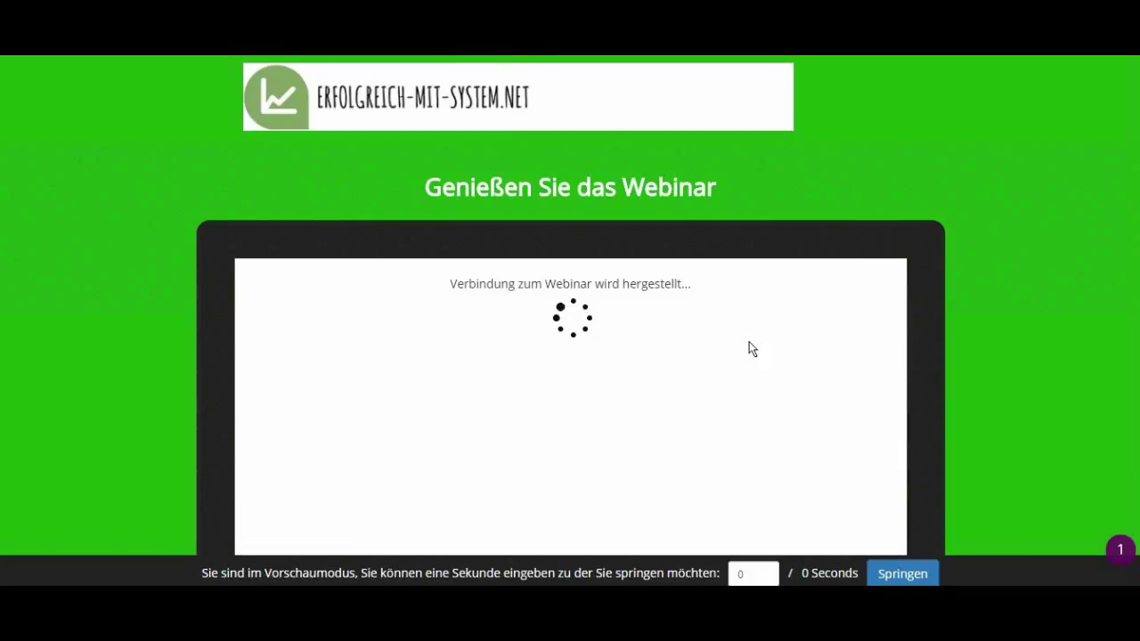
- Examine the heading, video and chat area in the Webinar Seite preview, and return to the webinar settings
{"action": "scroll", "coordinate": [751, 348], "scroll_direction": "down", "scroll_amount": 1}
{"action": "scroll", "coordinate": [827, 341], "scroll_direction": "down", "scroll_amount": 2}
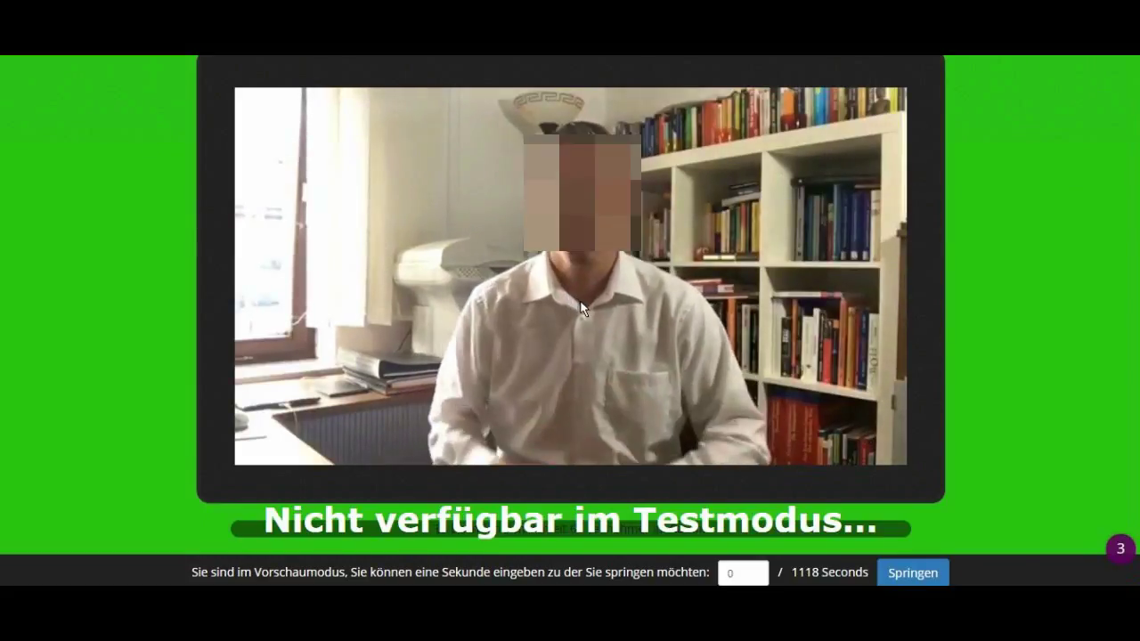
{"action": "scroll", "coordinate": [713, 374], "scroll_direction": "up", "scroll_amount": 2}
{"action": "scroll", "coordinate": [710, 370], "scroll_direction": "down", "scroll_amount": 3}
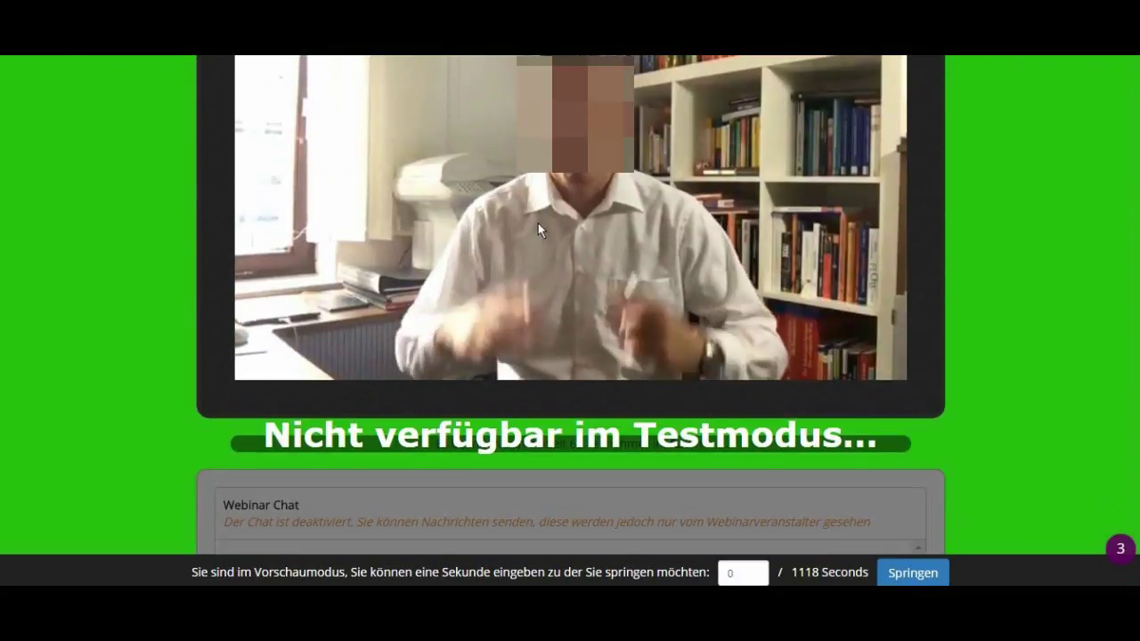
{"action": "scroll", "coordinate": [687, 204], "scroll_direction": "down", "scroll_amount": 3}
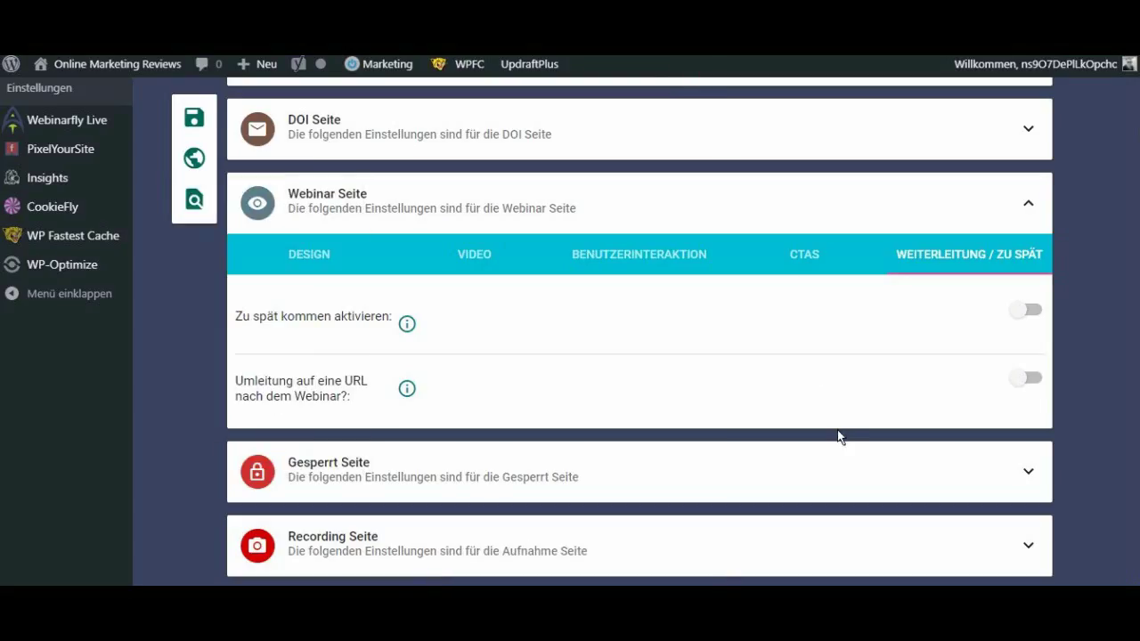
- Open the Webinar Seite again in preview mode from the webinar settings
{"action": "scroll", "coordinate": [933, 408], "scroll_direction": "up", "scroll_amount": 4}
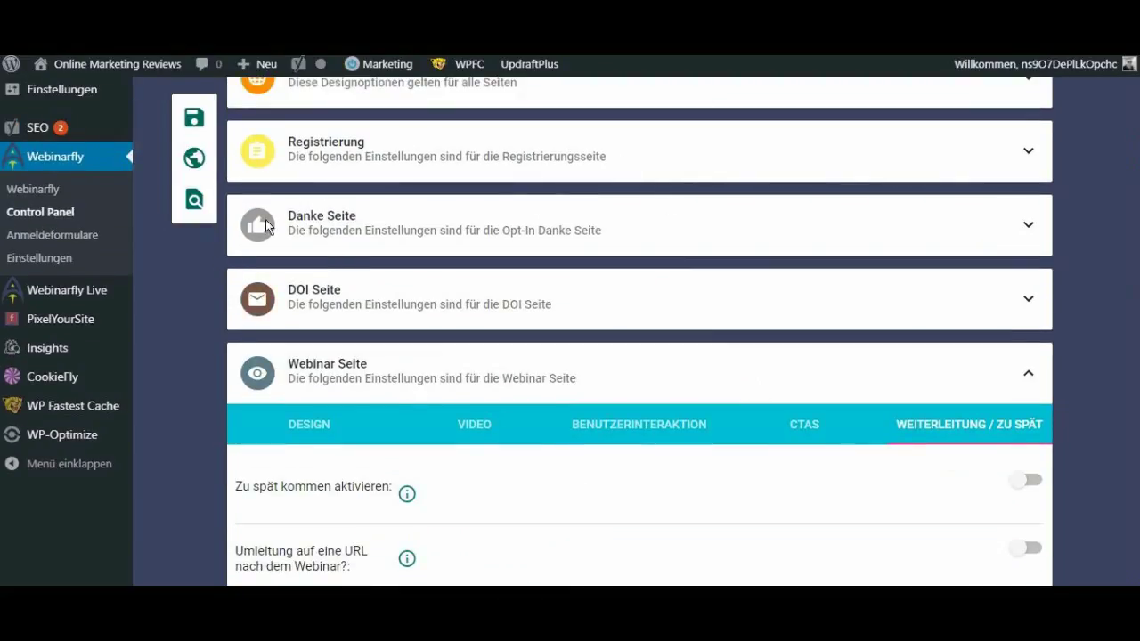
{"action": "right_click", "coordinate": [196, 201]}
{"action": "left_click", "coordinate": [149, 266]}
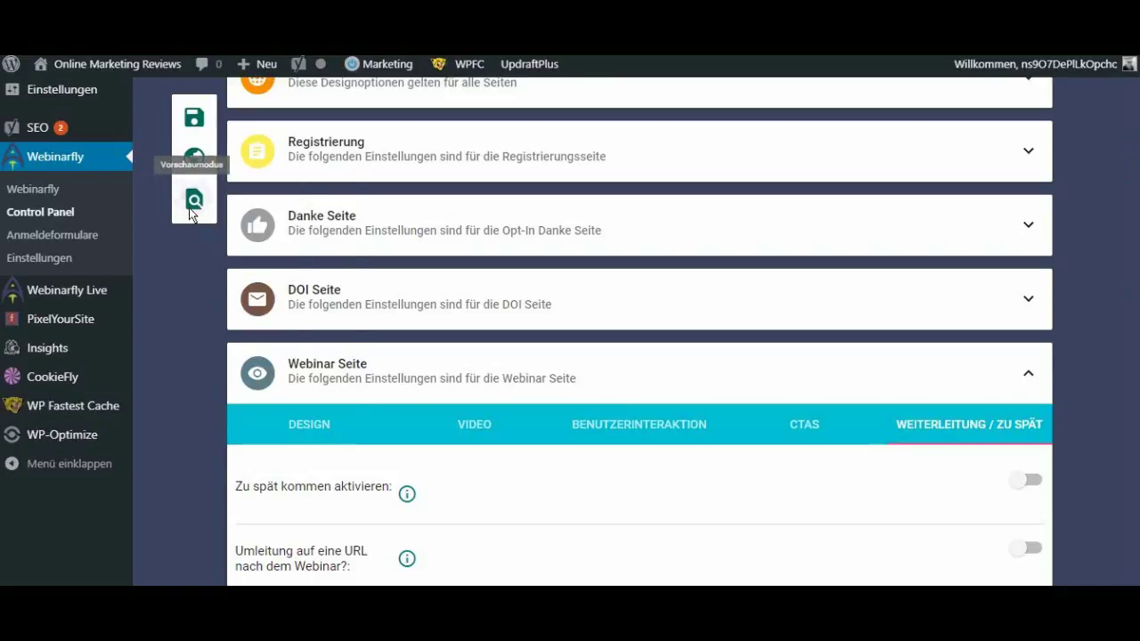
{"action": "mouse_move", "coordinate": [194, 198]}
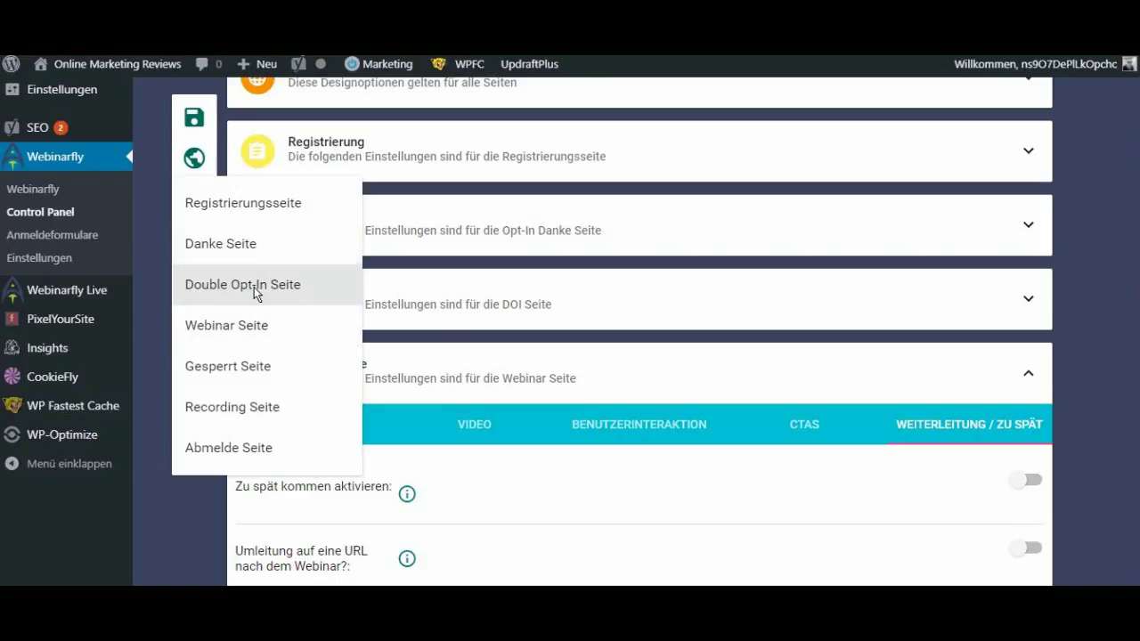
{"action": "left_click", "coordinate": [247, 325]}
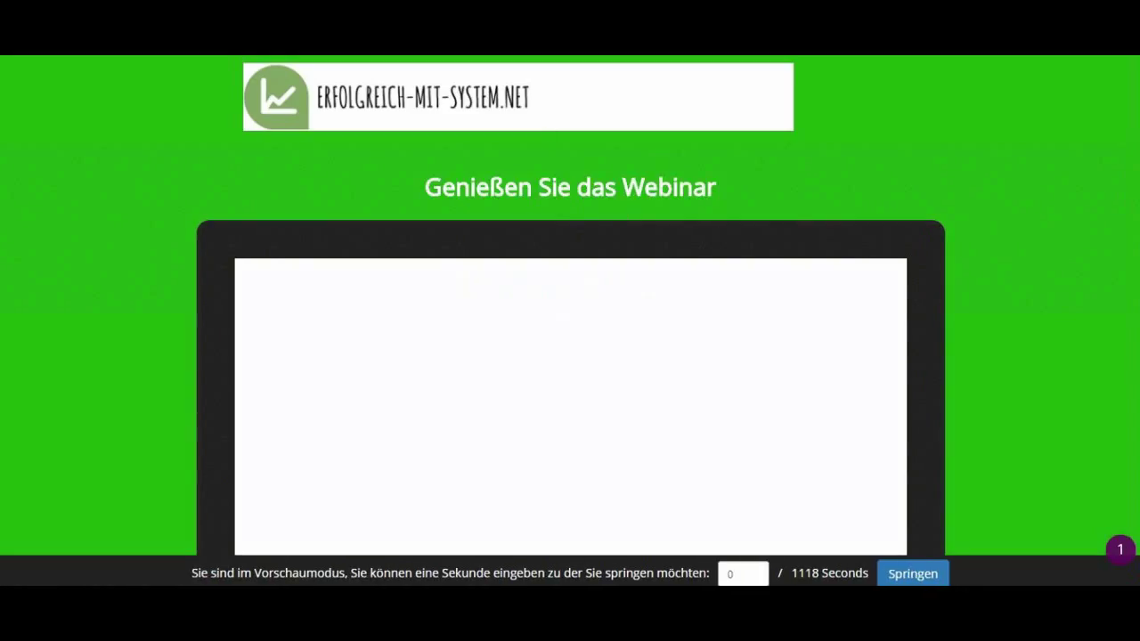
- Mute the speakers and check how the video and the Webinar Chat below it are laid out
{"action": "key", "text": "XF86AudioMute"}
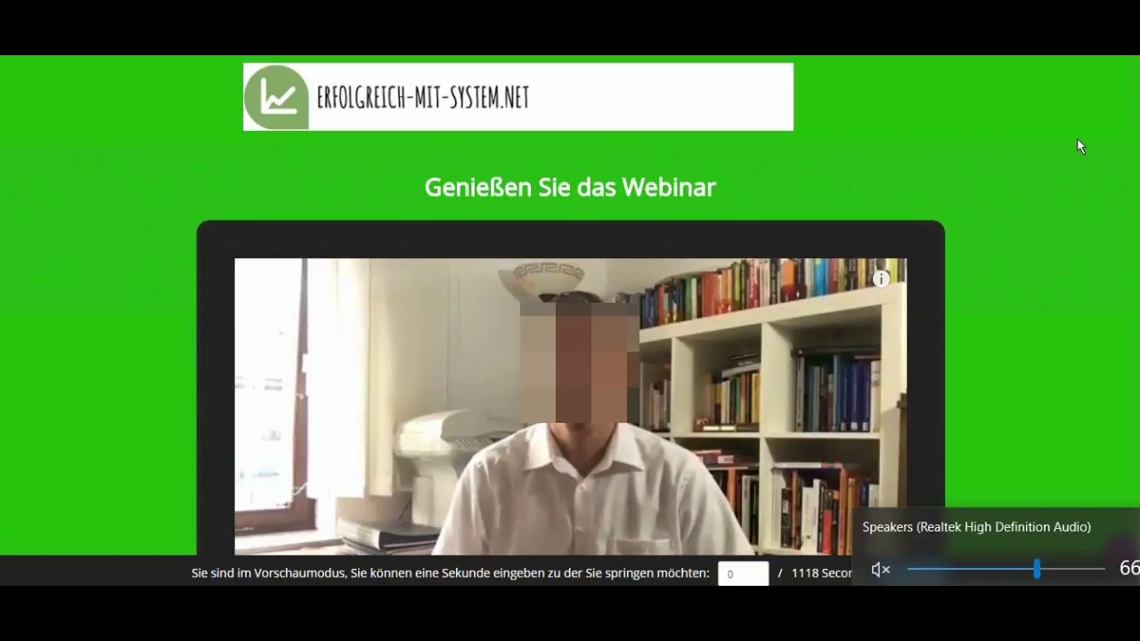
{"action": "scroll", "coordinate": [1061, 147], "scroll_direction": "down", "scroll_amount": 3}
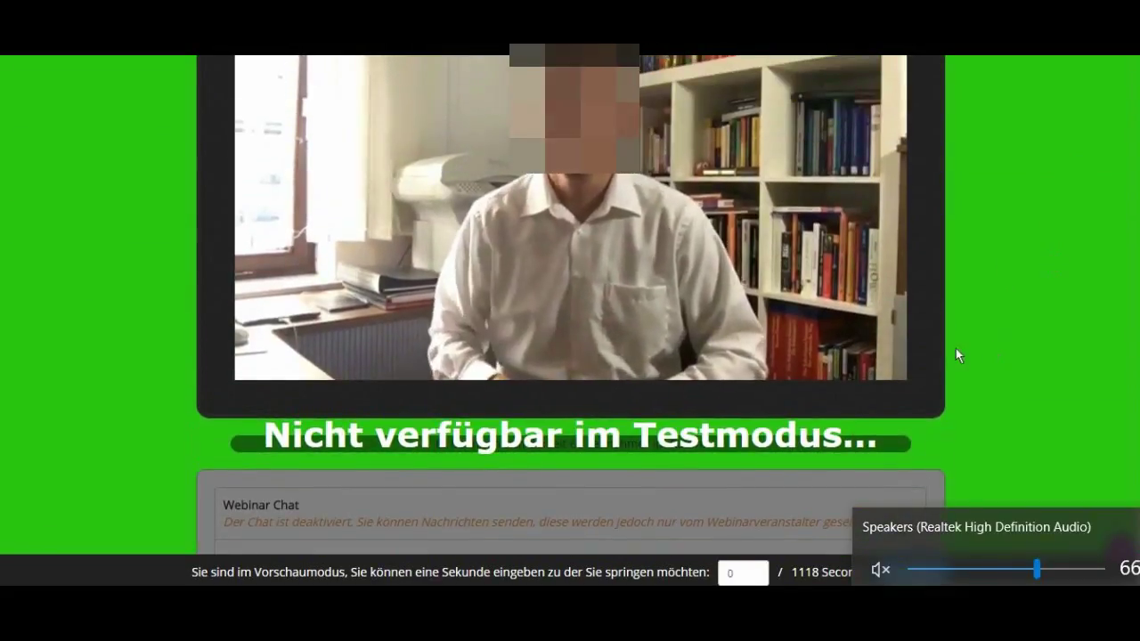
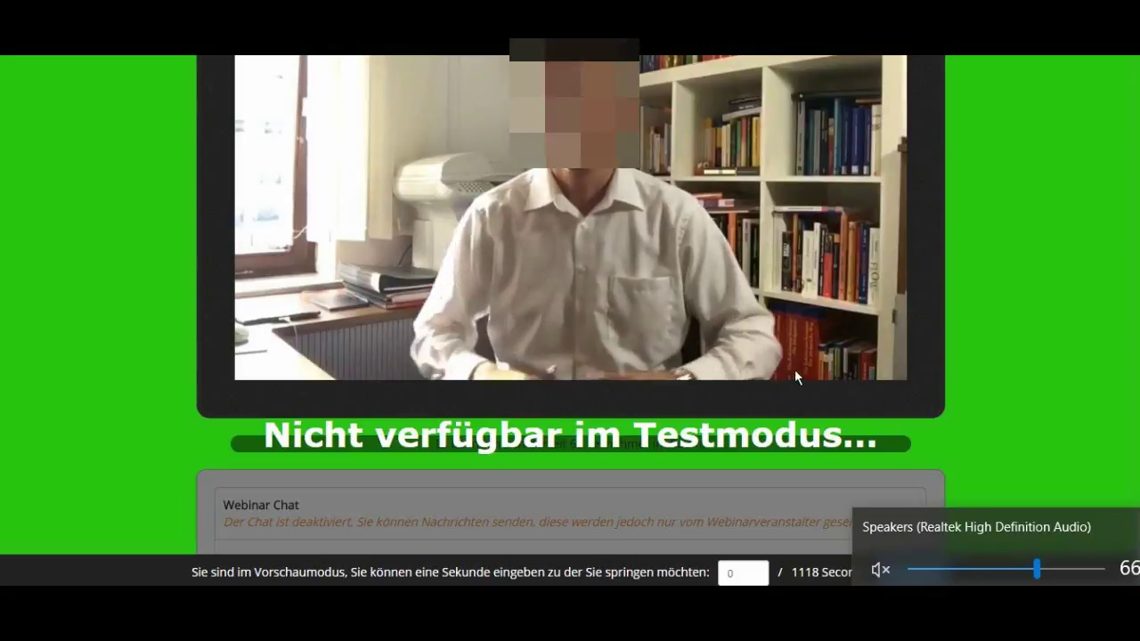
{"action": "scroll", "coordinate": [876, 361], "scroll_direction": "up", "scroll_amount": 1}
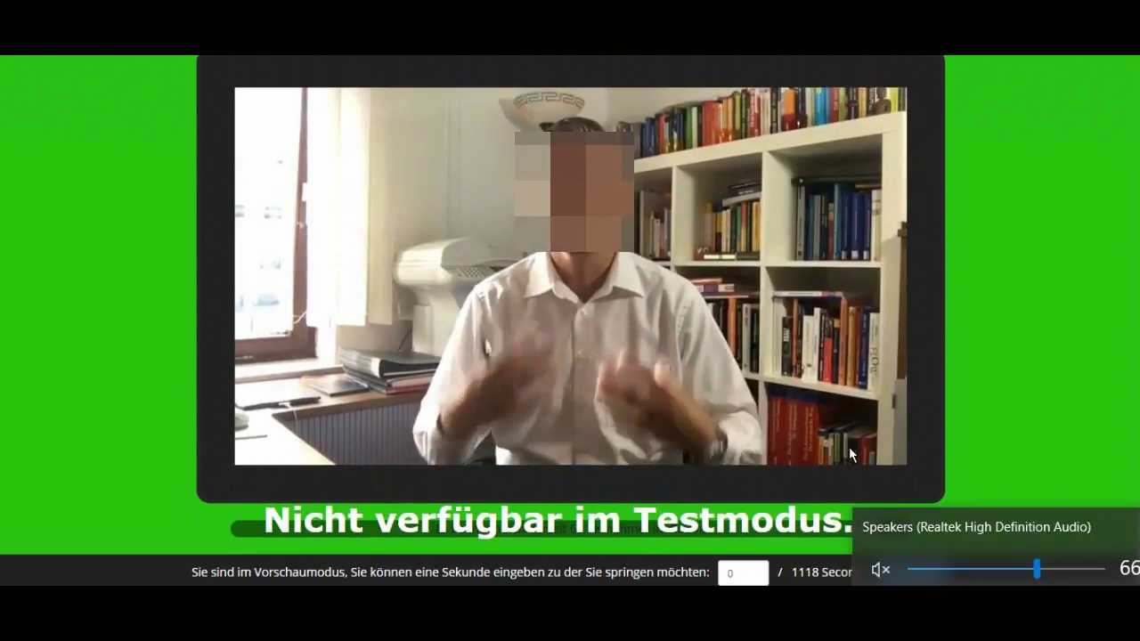
- Leave the webinar preview, return to the webinar settings and collapse the Webinar Seite section
{"action": "left_click", "coordinate": [831, 236]}
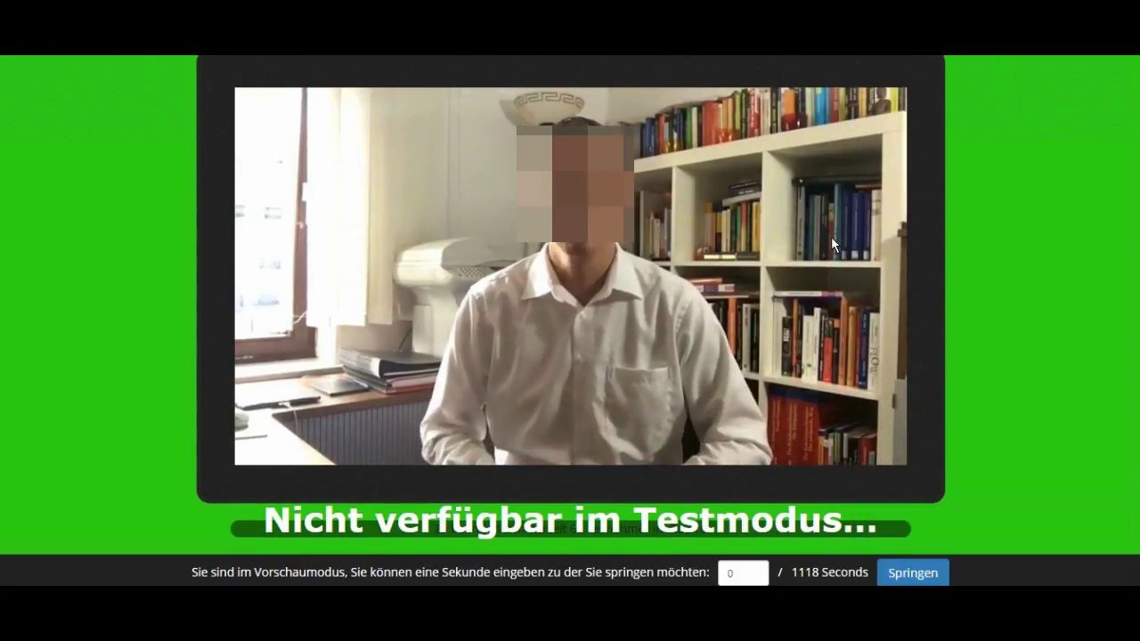
{"action": "scroll", "coordinate": [831, 236], "scroll_direction": "up", "scroll_amount": 2}
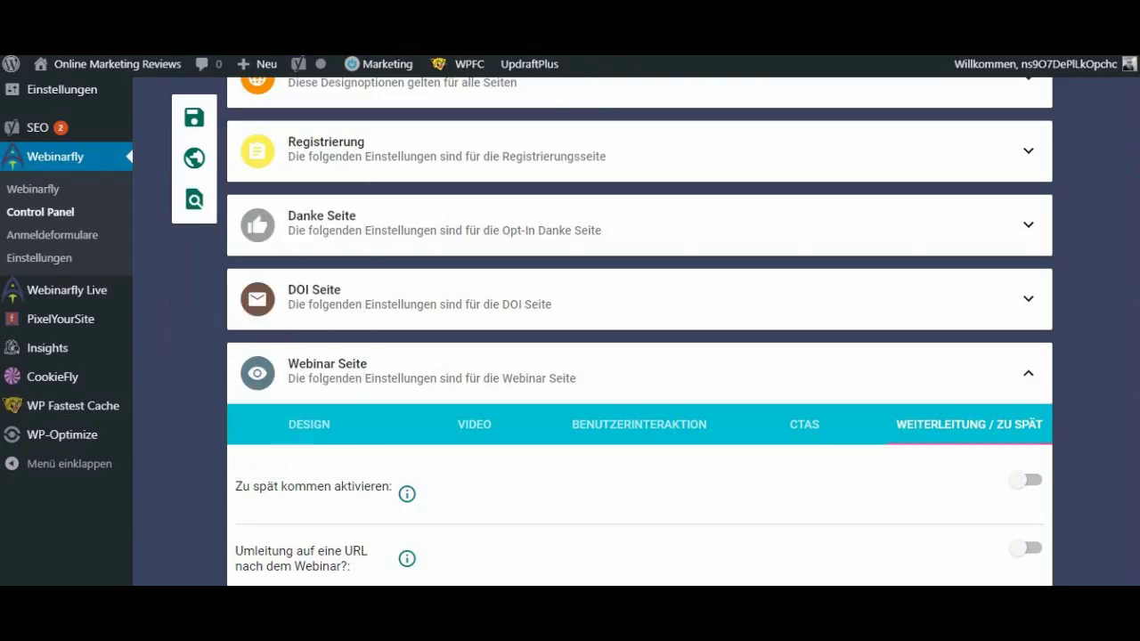
{"action": "scroll", "coordinate": [1042, 363], "scroll_direction": "down", "scroll_amount": 3}
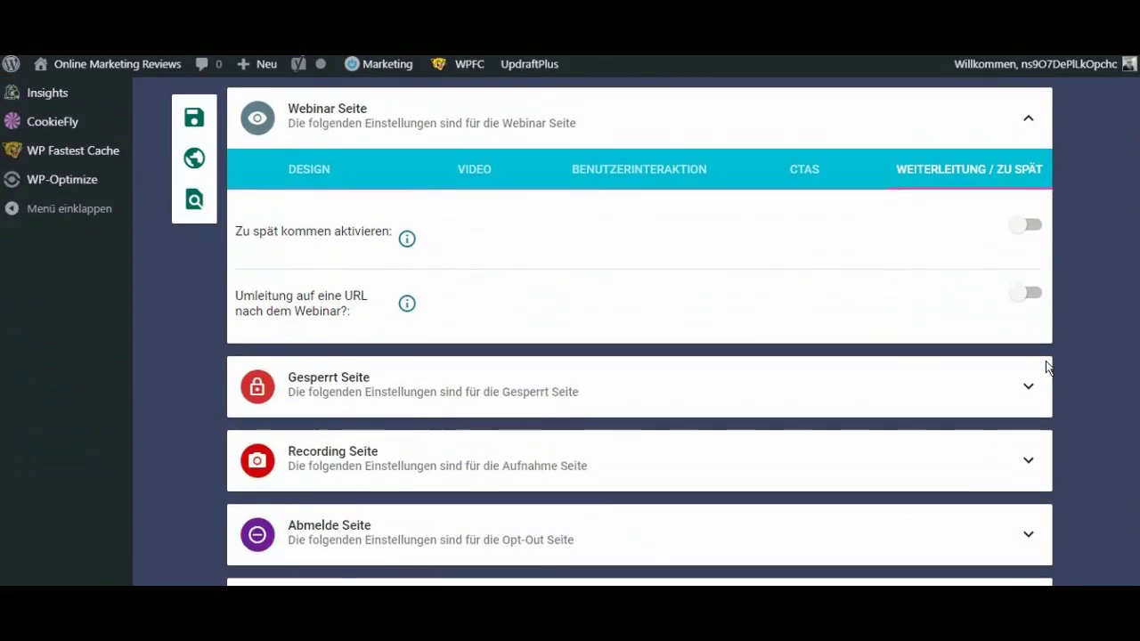
{"action": "scroll", "coordinate": [1059, 259], "scroll_direction": "up", "scroll_amount": 1}
{"action": "left_click", "coordinate": [1027, 210]}
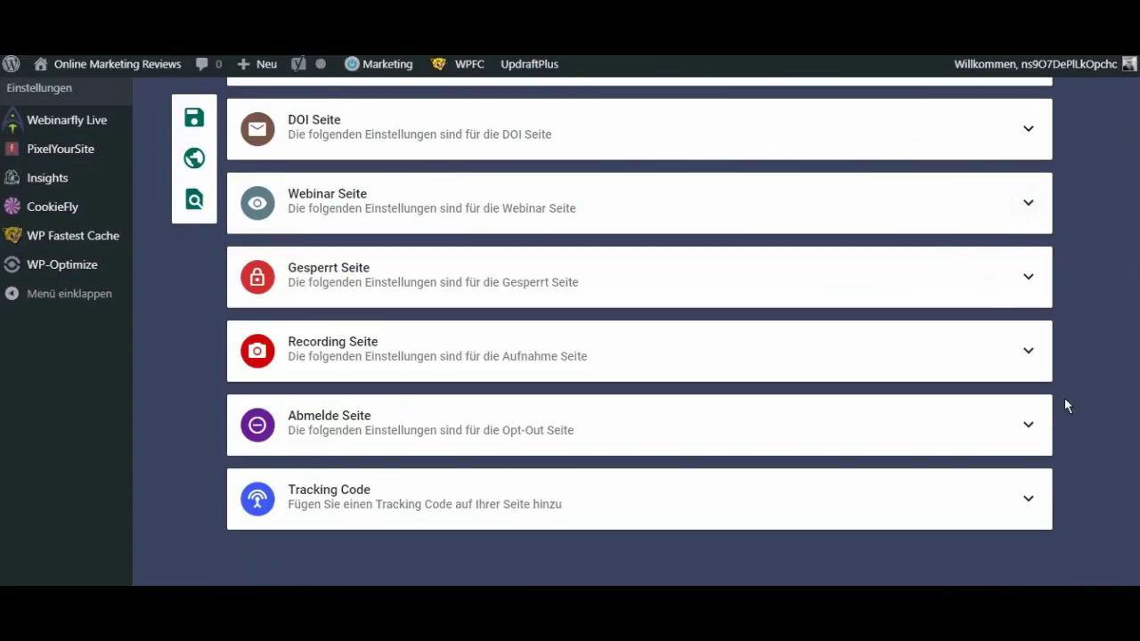
- Examine the settings of the Gesperrt Seite, Recording Seite and Abmelde Seite sections in turn
{"action": "left_click", "coordinate": [1027, 279]}
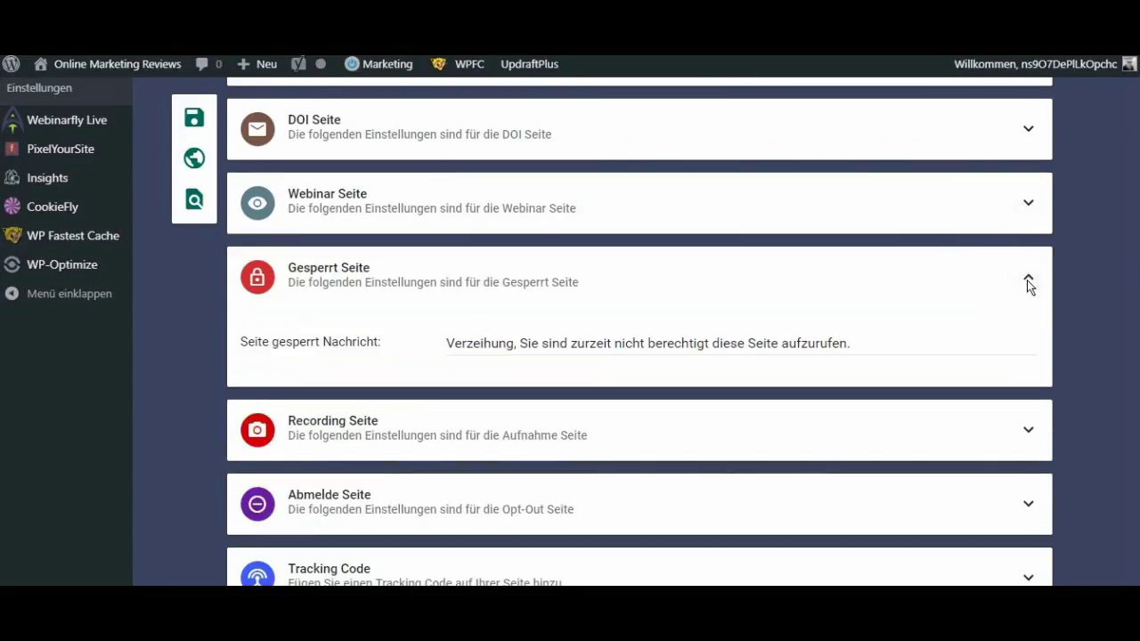
{"action": "left_click", "coordinate": [1027, 280]}
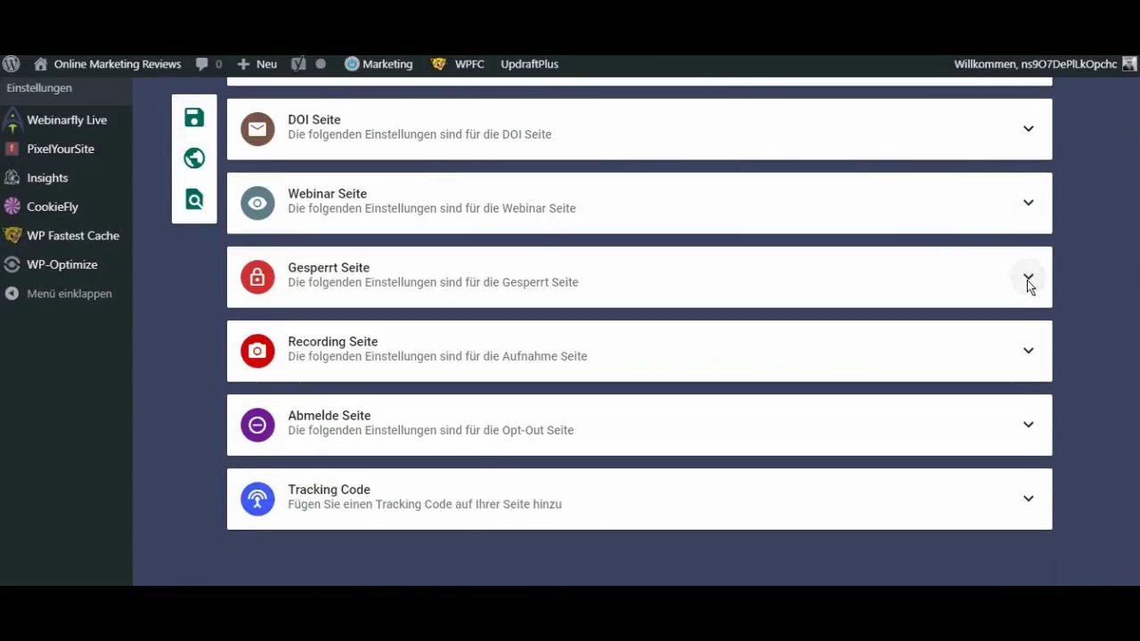
{"action": "left_click", "coordinate": [1024, 347]}
{"action": "scroll", "coordinate": [802, 396], "scroll_direction": "down", "scroll_amount": 2}
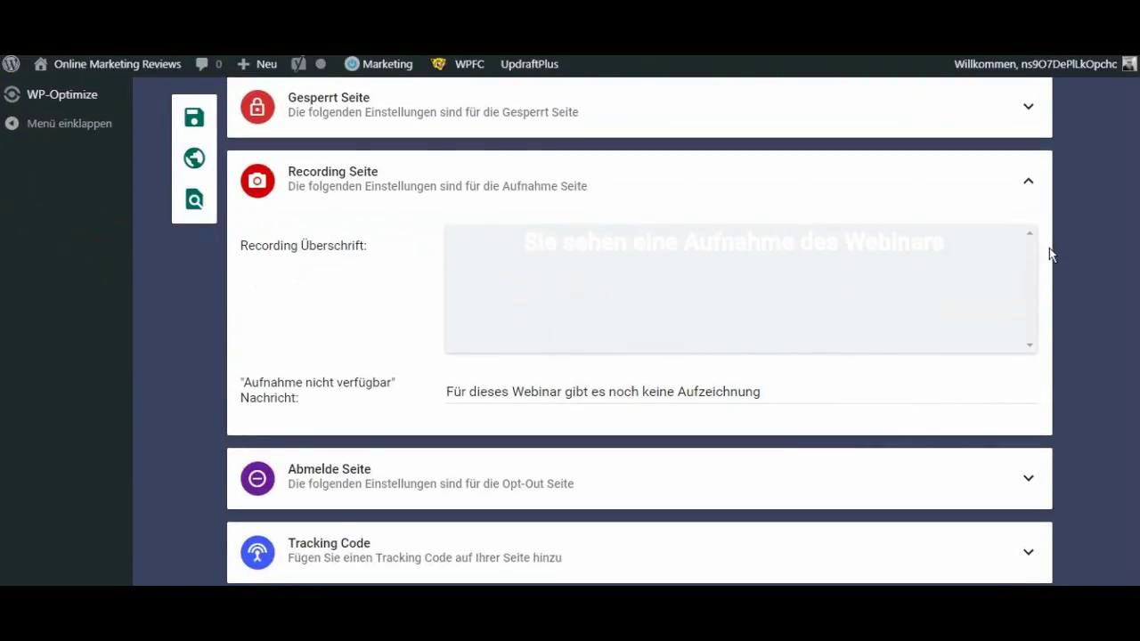
{"action": "left_click", "coordinate": [1036, 182]}
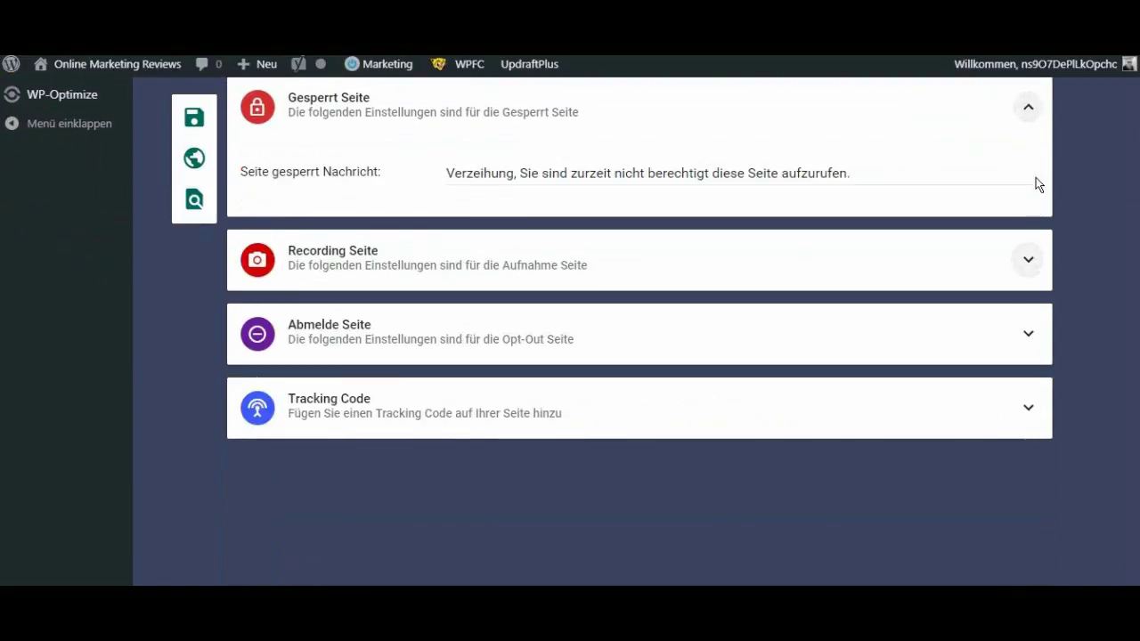
{"action": "left_click", "coordinate": [1025, 321]}
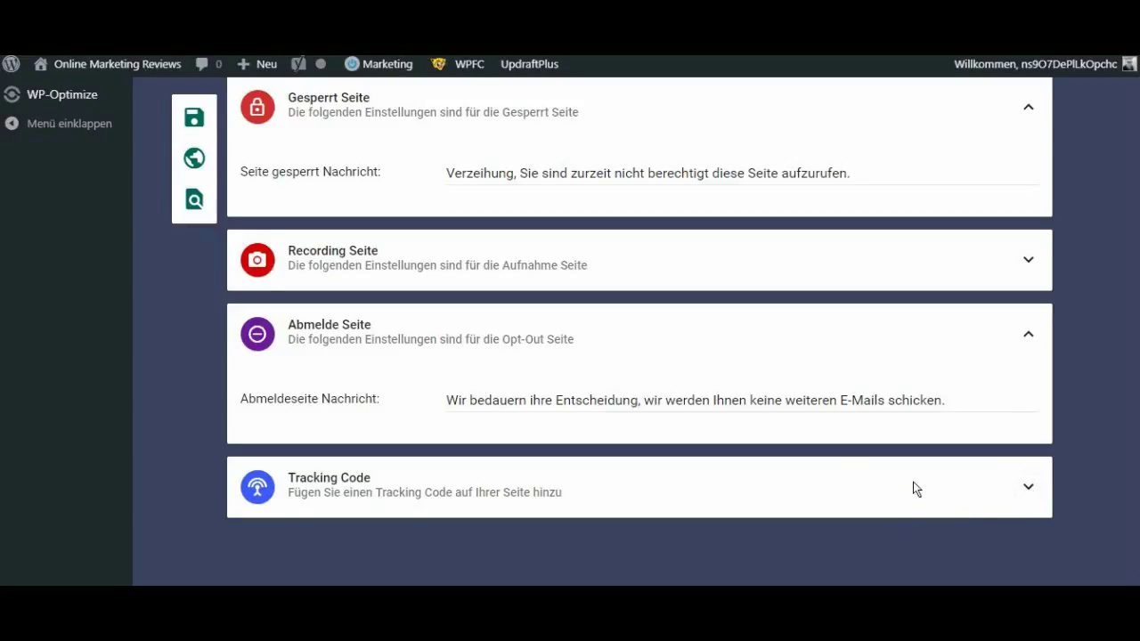
- Save the webinar with its current page settings
{"action": "scroll", "coordinate": [808, 430], "scroll_direction": "up", "scroll_amount": 3}
{"action": "scroll", "coordinate": [807, 429], "scroll_direction": "up", "scroll_amount": 3}
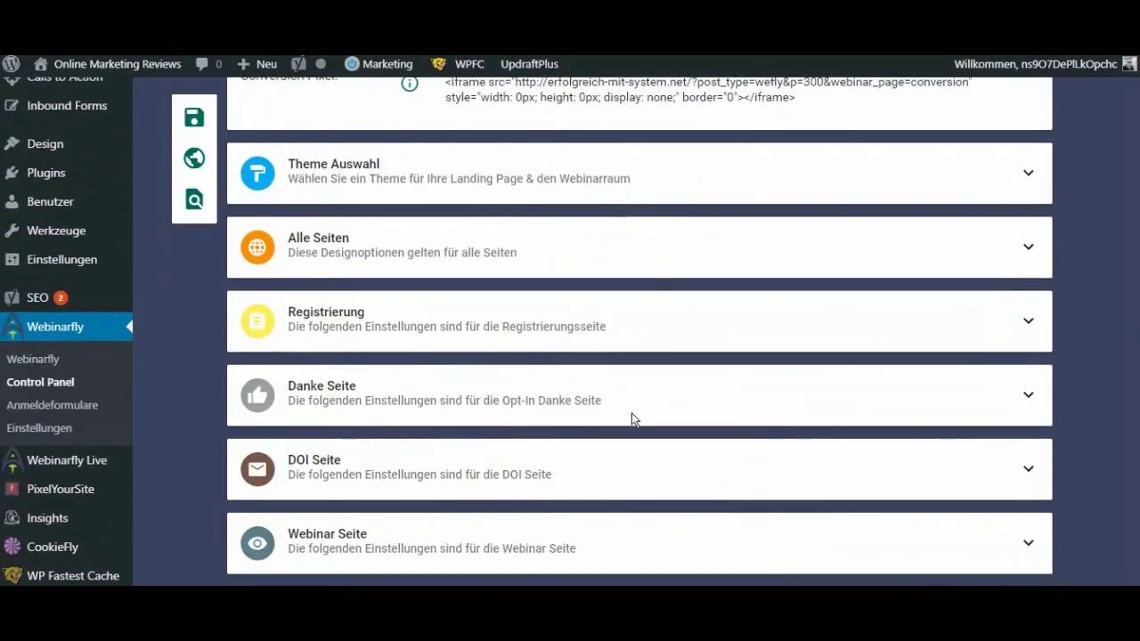
{"action": "left_click", "coordinate": [197, 118]}
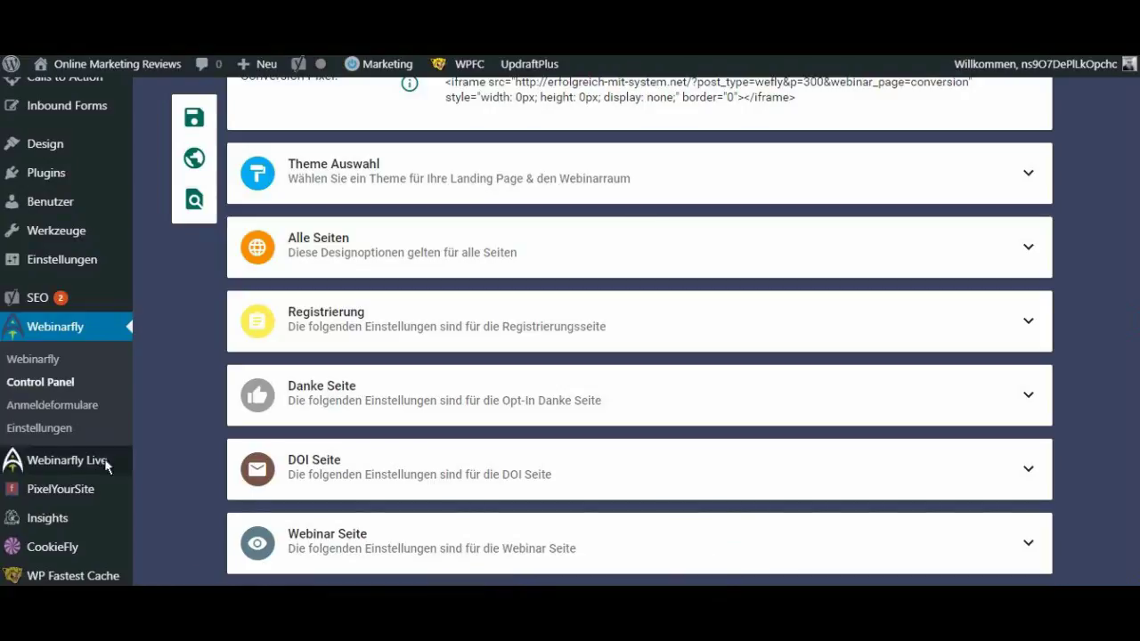
- Go to Webinarfly's Anmeldeformulare and open the existing registration form "test"
{"action": "left_click", "coordinate": [52, 408]}
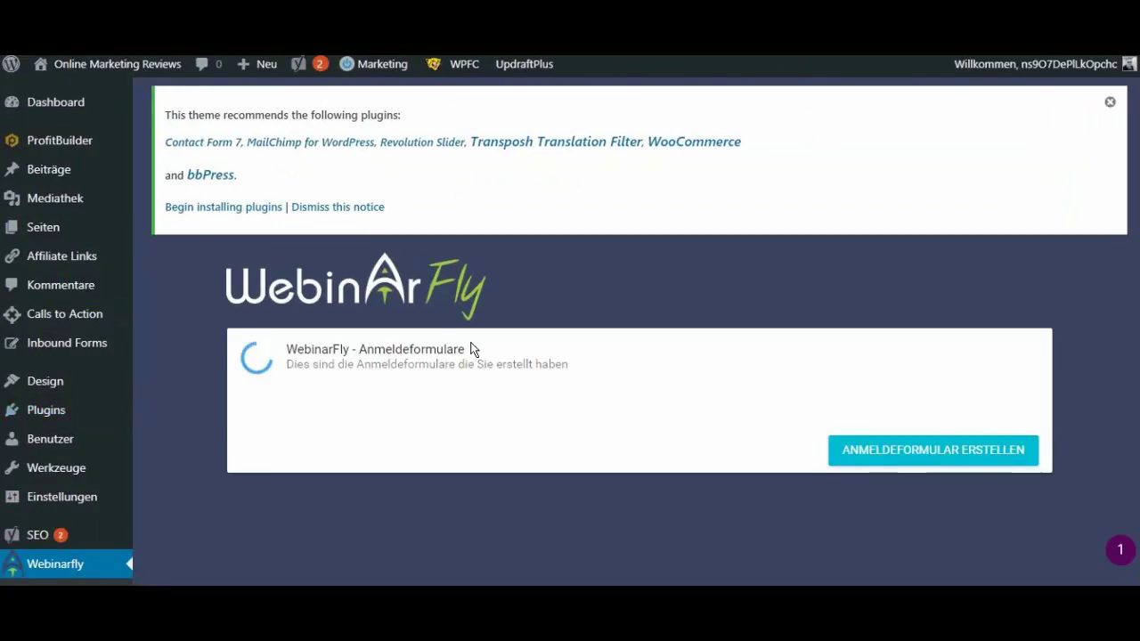
{"action": "scroll", "coordinate": [471, 349], "scroll_direction": "down", "scroll_amount": 1}
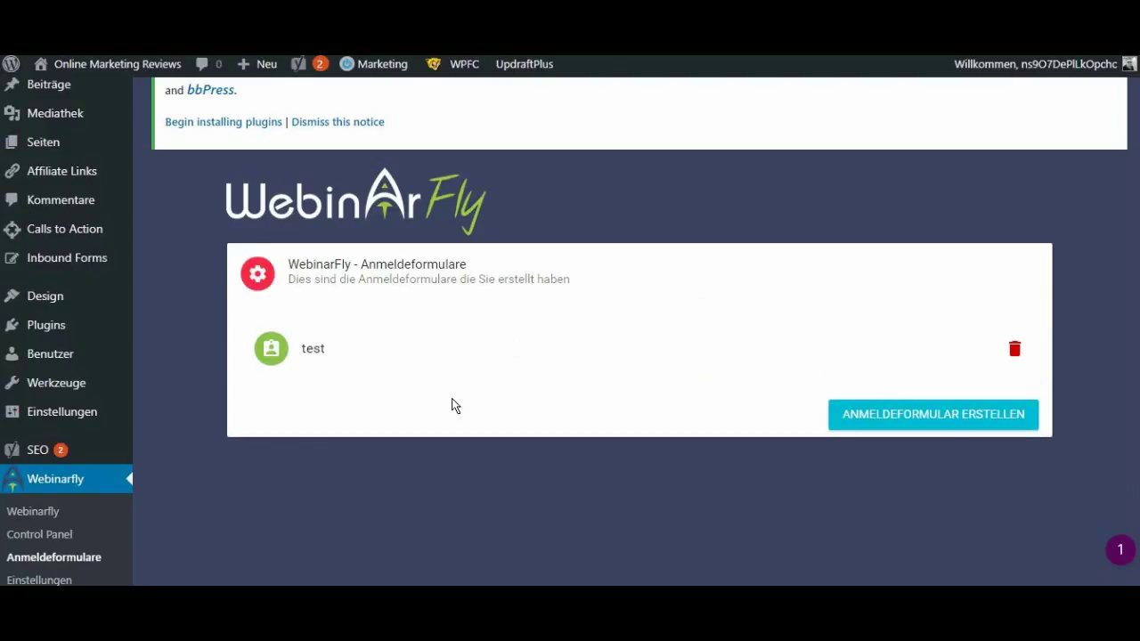
{"action": "left_click", "coordinate": [309, 350]}
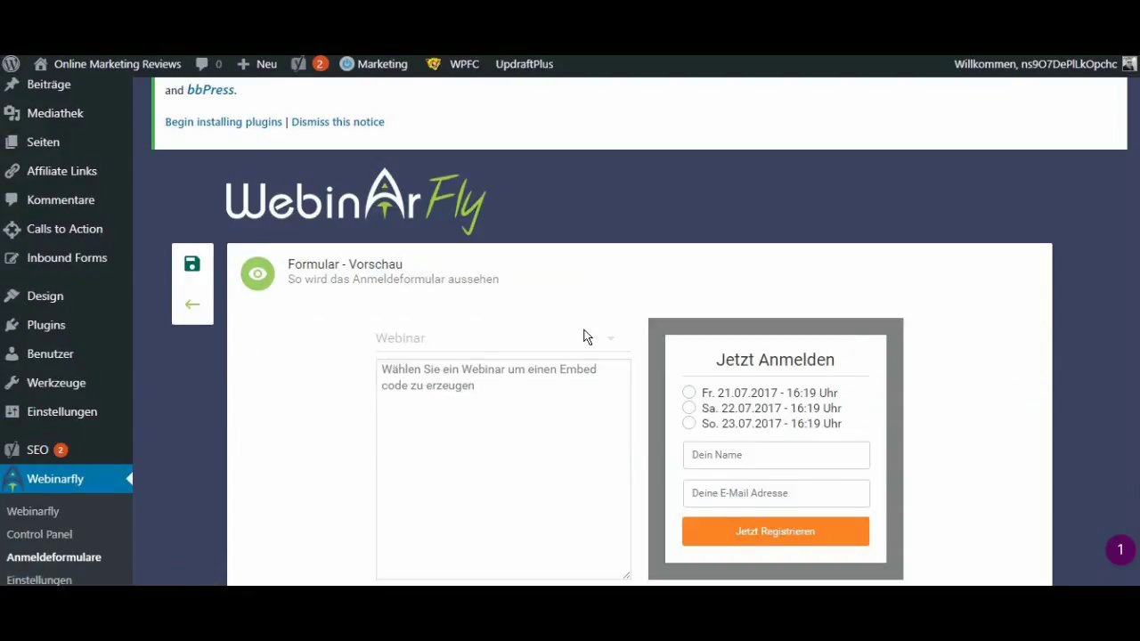
- Review the Formular - Design settings of the "test" form, including texts and colours, and save the form
{"action": "scroll", "coordinate": [618, 369], "scroll_direction": "down", "scroll_amount": 2}
{"action": "scroll", "coordinate": [592, 521], "scroll_direction": "down", "scroll_amount": 3}
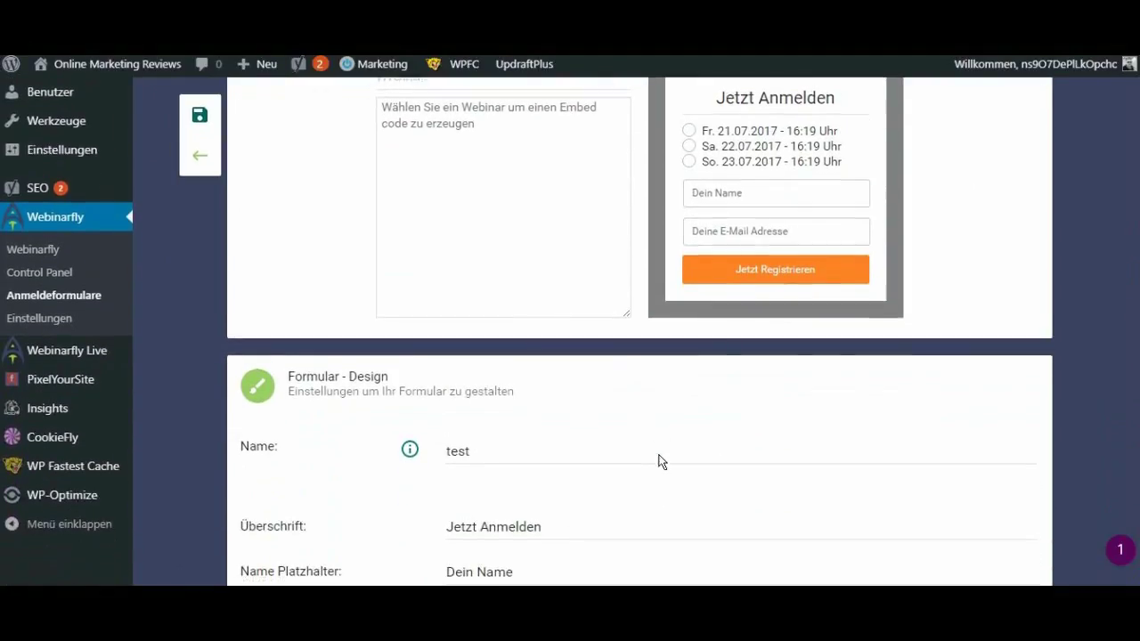
{"action": "scroll", "coordinate": [484, 440], "scroll_direction": "down", "scroll_amount": 2}
{"action": "scroll", "coordinate": [590, 522], "scroll_direction": "down", "scroll_amount": 2}
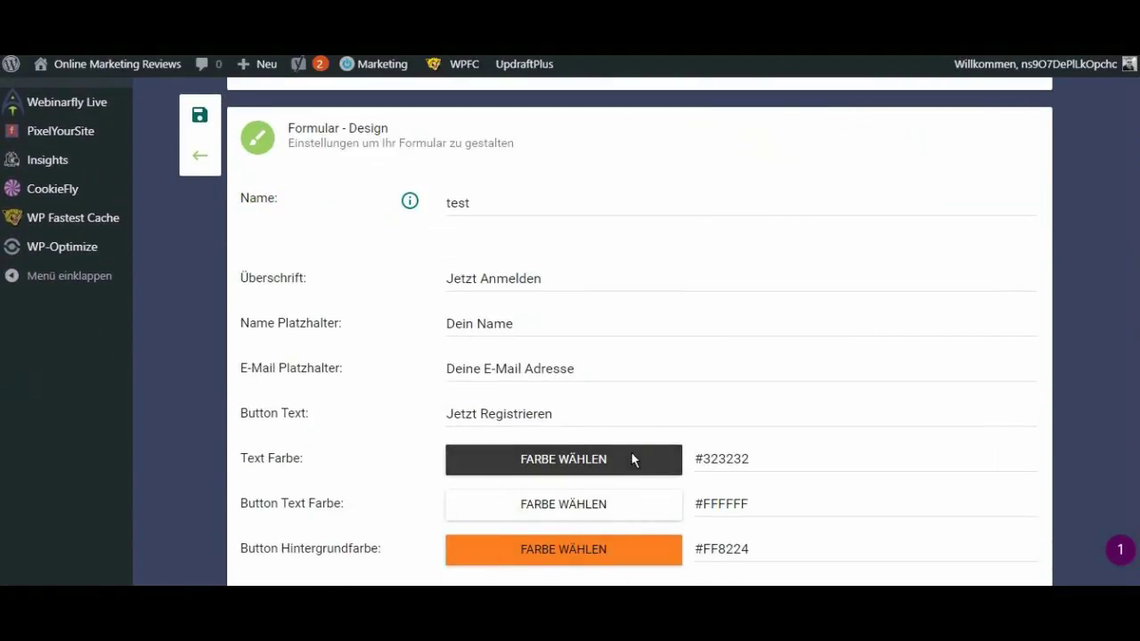
{"action": "scroll", "coordinate": [636, 463], "scroll_direction": "down", "scroll_amount": 2}
{"action": "scroll", "coordinate": [637, 472], "scroll_direction": "up", "scroll_amount": 10}
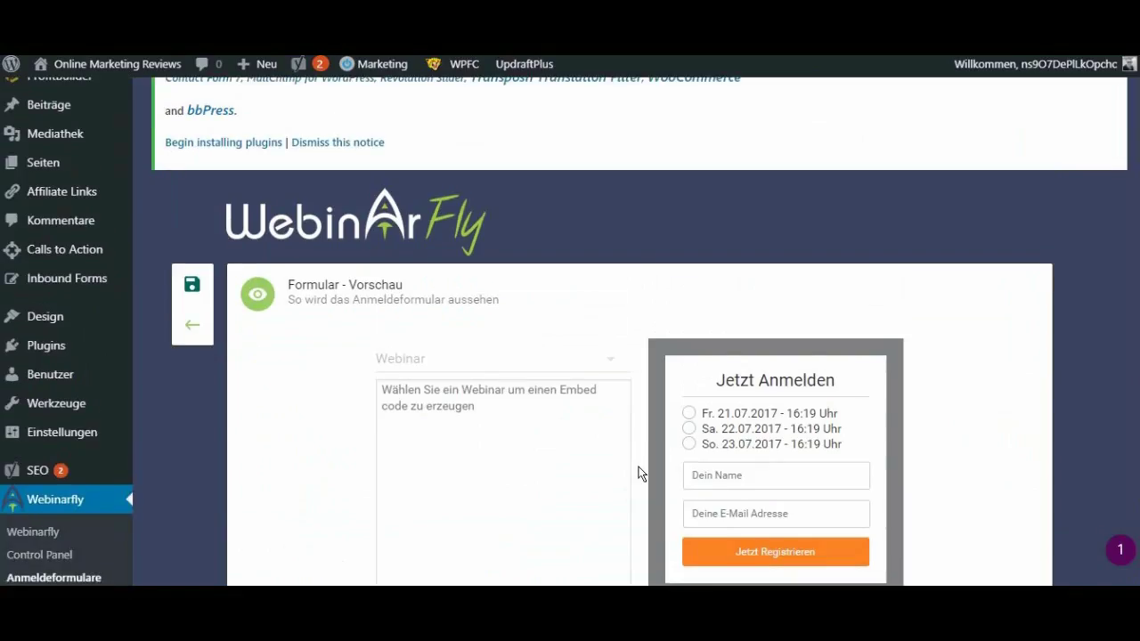
{"action": "left_click", "coordinate": [194, 285]}
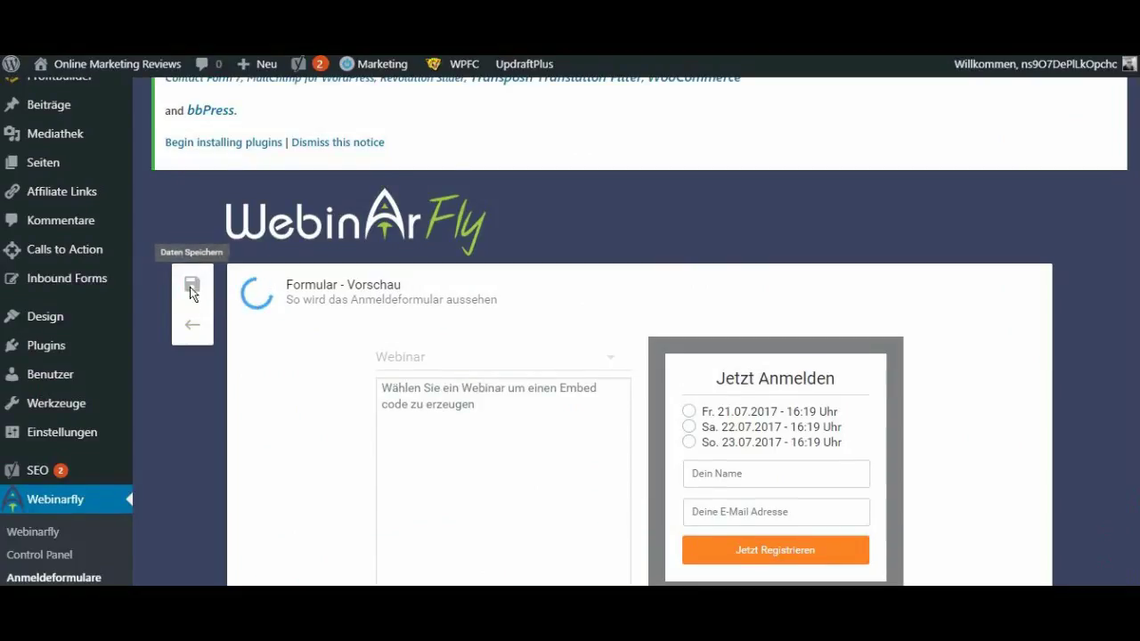
- Choose WEBINAR TEST as the form's webinar to generate the embed code, and highlight the generated script
{"action": "left_click", "coordinate": [474, 356]}
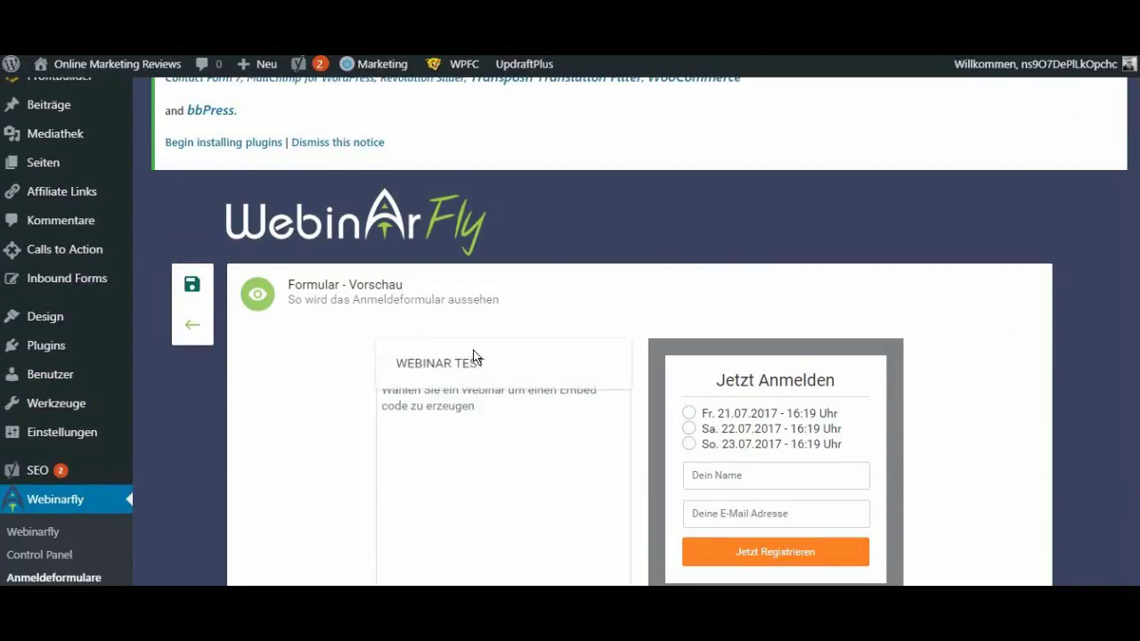
{"action": "left_click", "coordinate": [459, 367]}
{"action": "left_click_drag", "start_coordinate": [504, 483], "coordinate": [387, 390]}
{"action": "right_click", "coordinate": [386, 390]}
{"action": "left_click", "coordinate": [365, 357]}
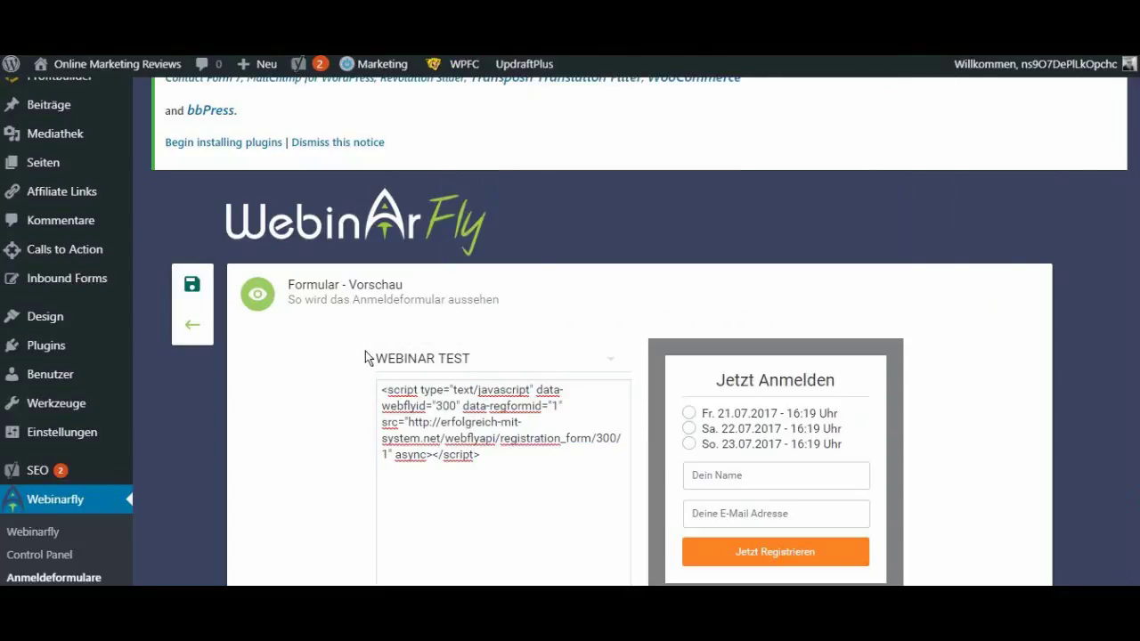
{"action": "scroll", "coordinate": [206, 435], "scroll_direction": "down", "scroll_amount": 1}
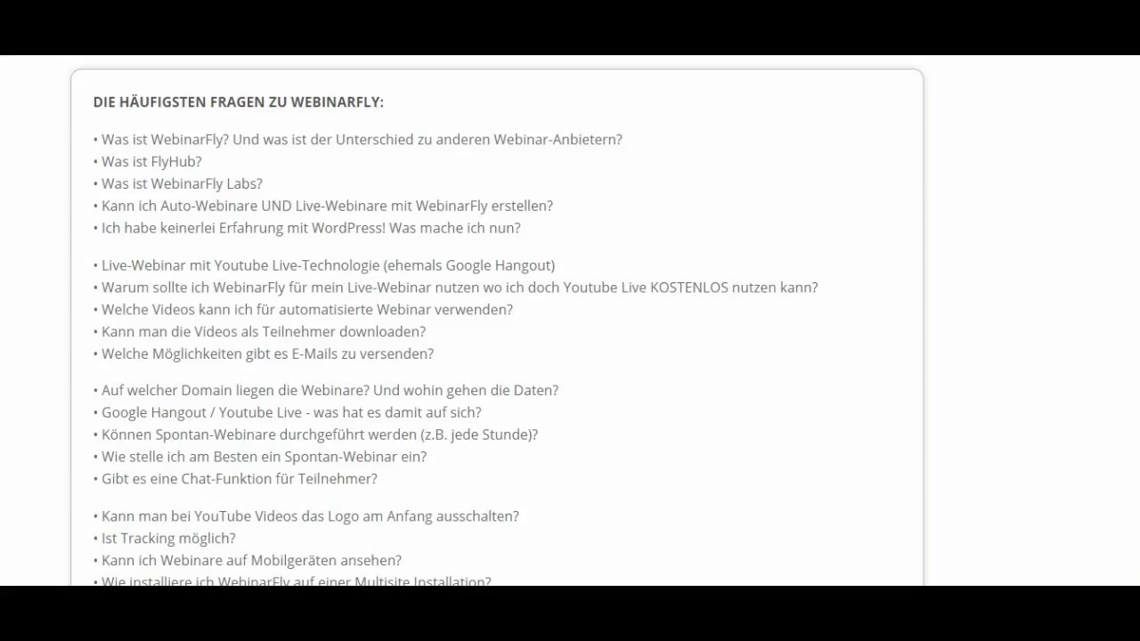
{"action": "left_click", "coordinate": [743, 165]}
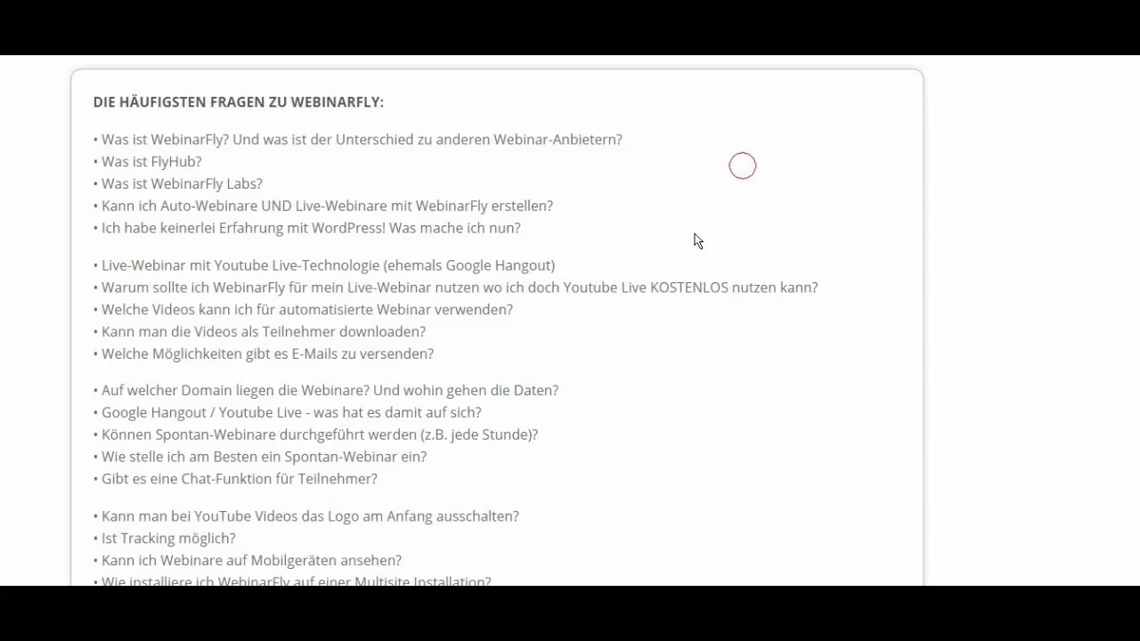